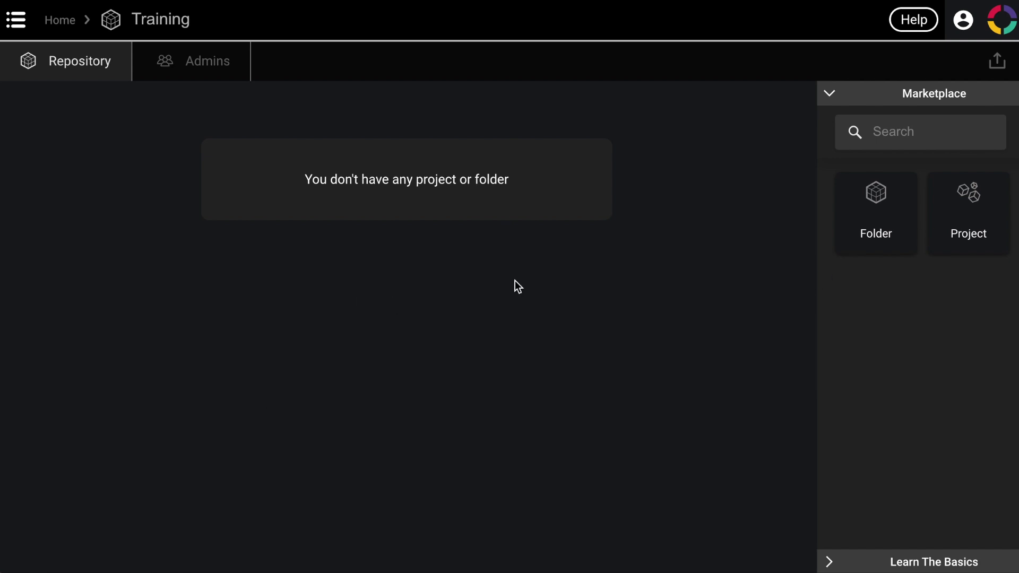
- Create a new project named Bookmarks in the Training folder
left_click_drag(996, 183, 474, 248)
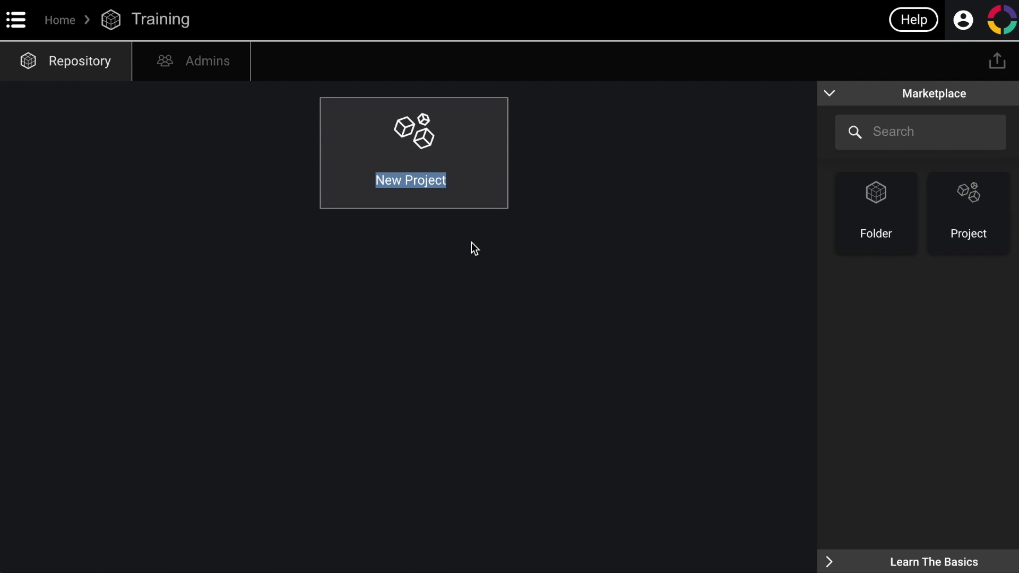
type("Bookamr")
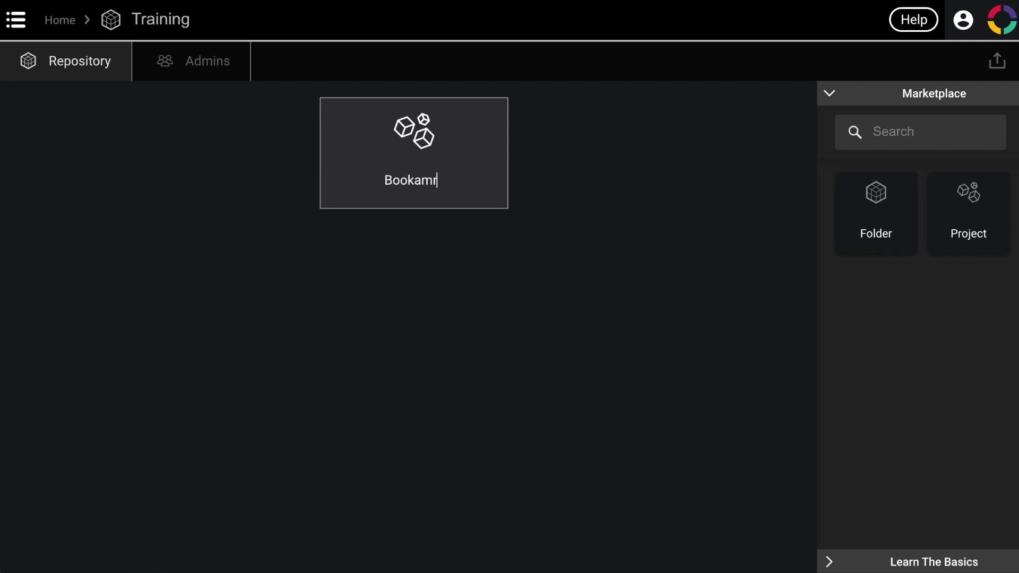
key("BackSpace")
key("BackSpace")
key("BackSpace")
type("marks")
key("Return")
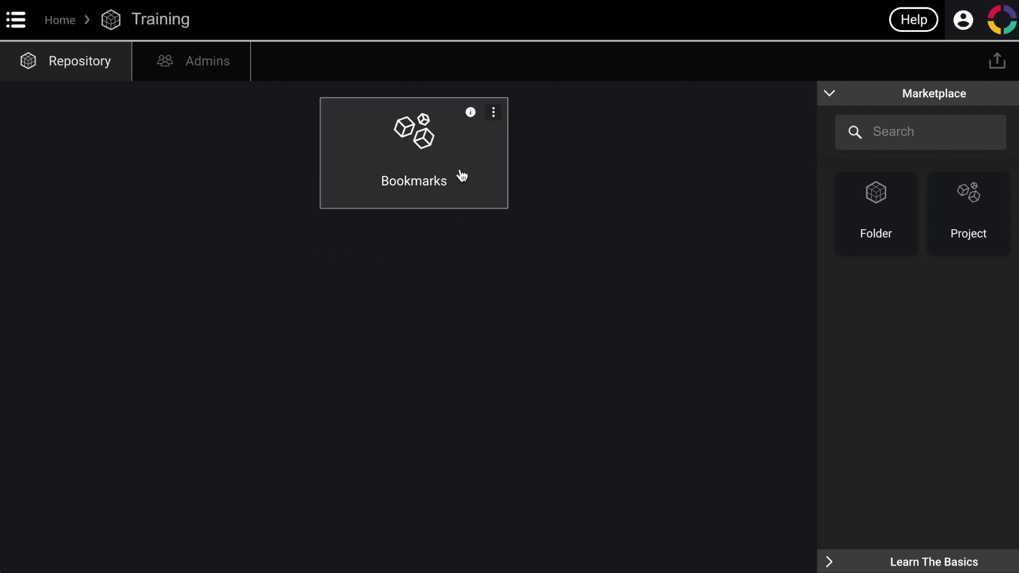
- Open the Bookmarks project and add a Data Model brick named Bookmarks
left_click(461, 176)
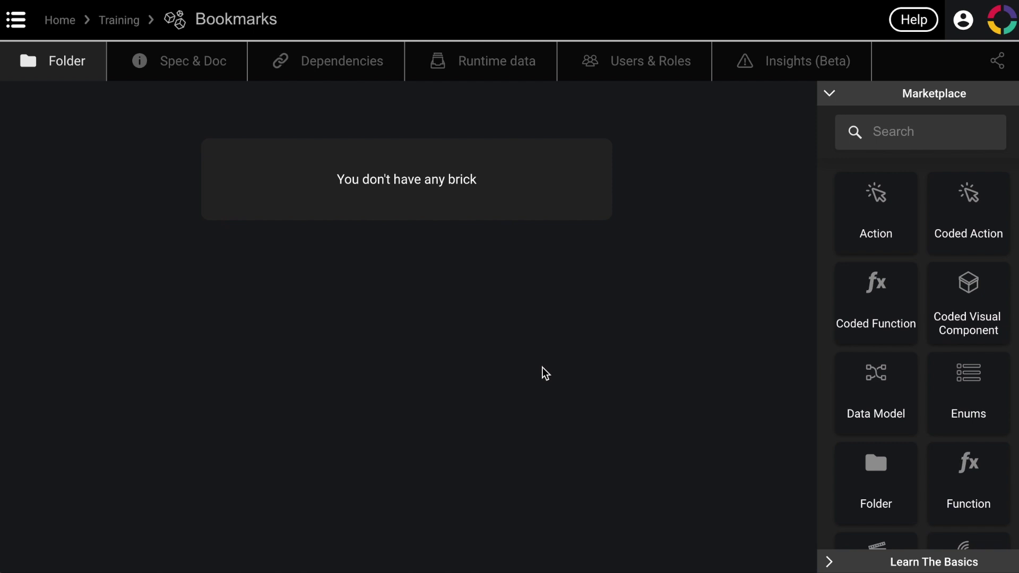
left_click(901, 139)
type("data model")
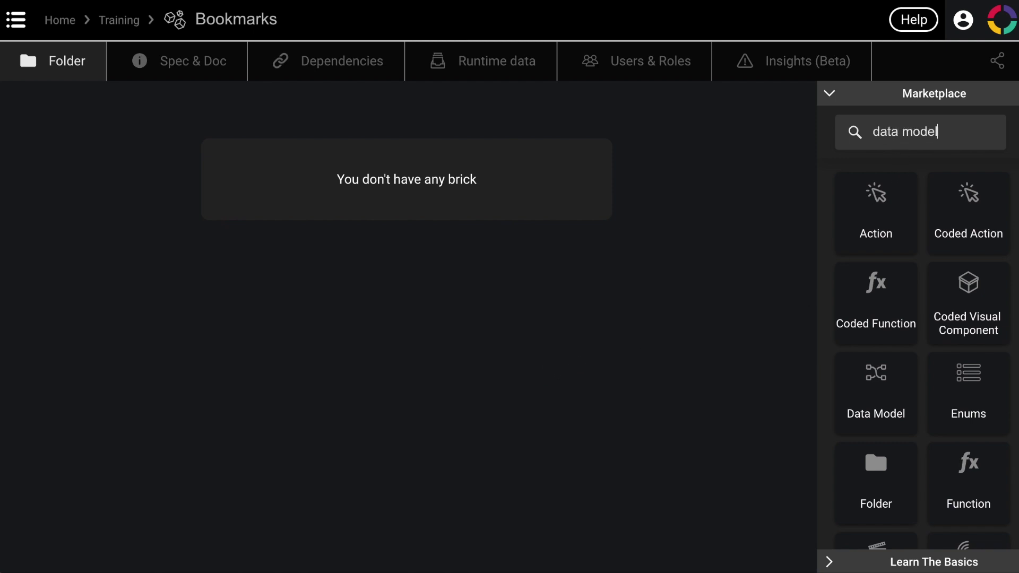
left_click_drag(903, 184, 269, 300)
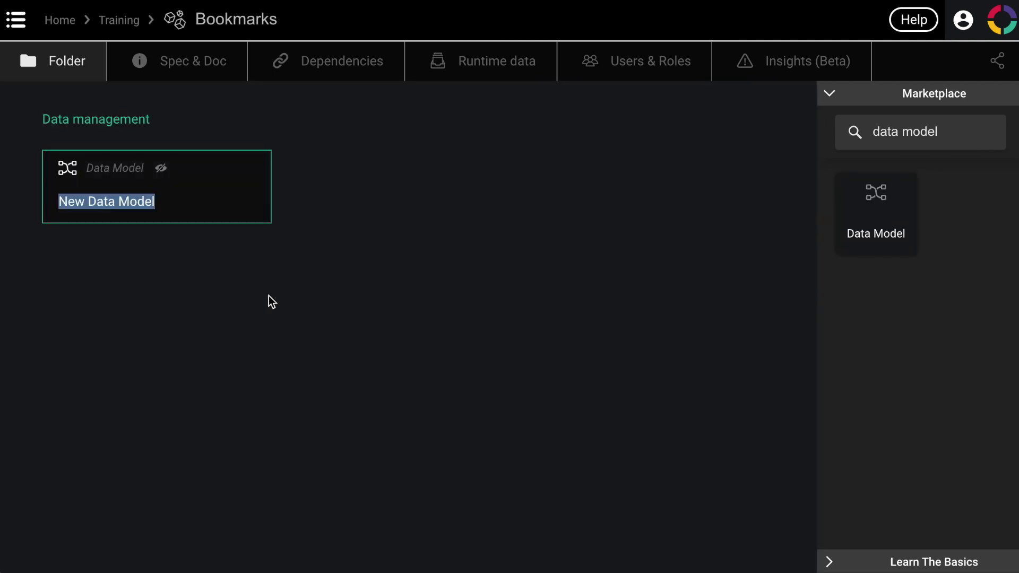
type("Bookma")
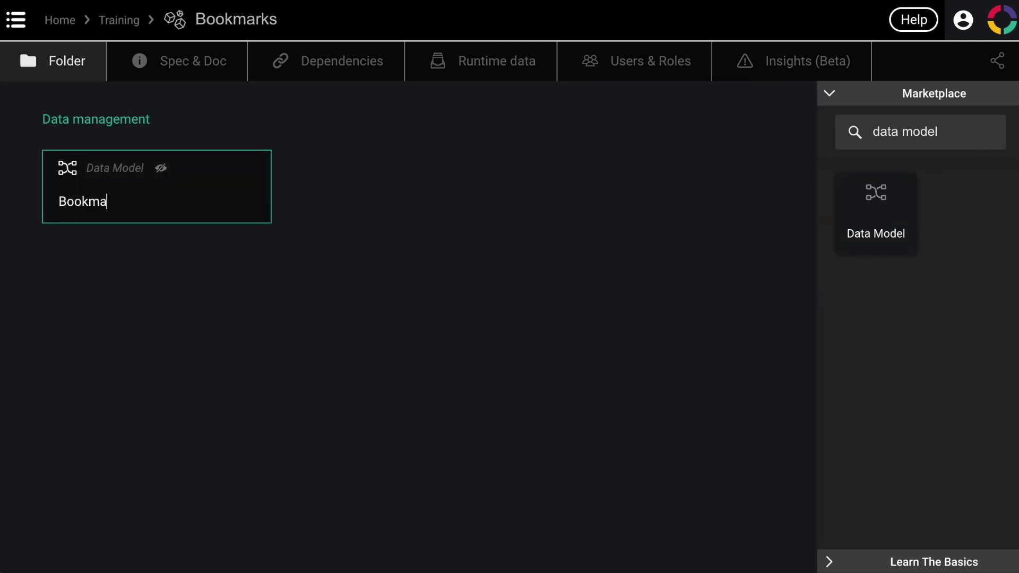
type("rks")
key("Return")
- Open the Bookmarks data model and add a data type named Url
double_click(186, 188)
left_click_drag(874, 229, 564, 257)
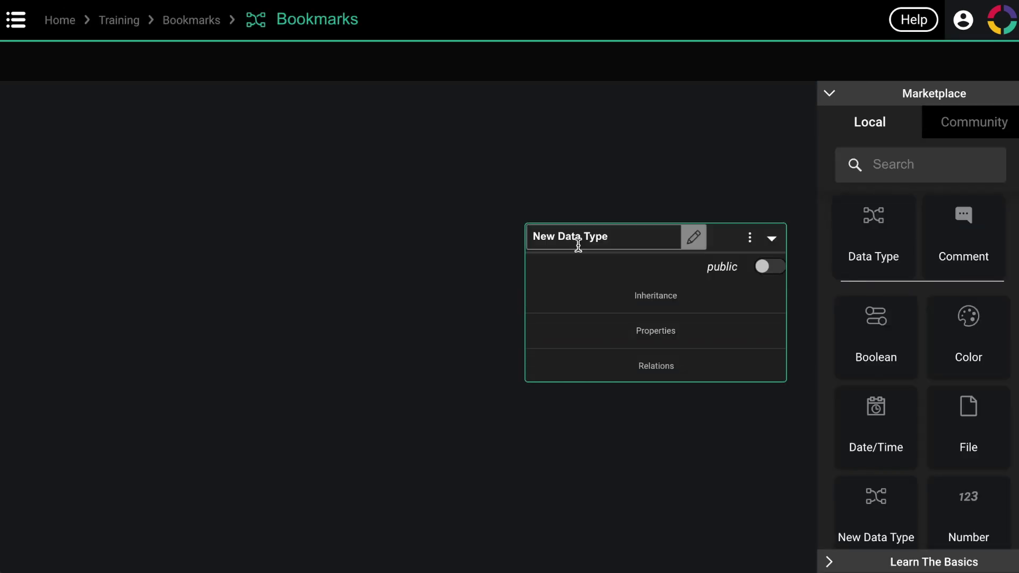
left_click_drag(617, 236, 532, 230)
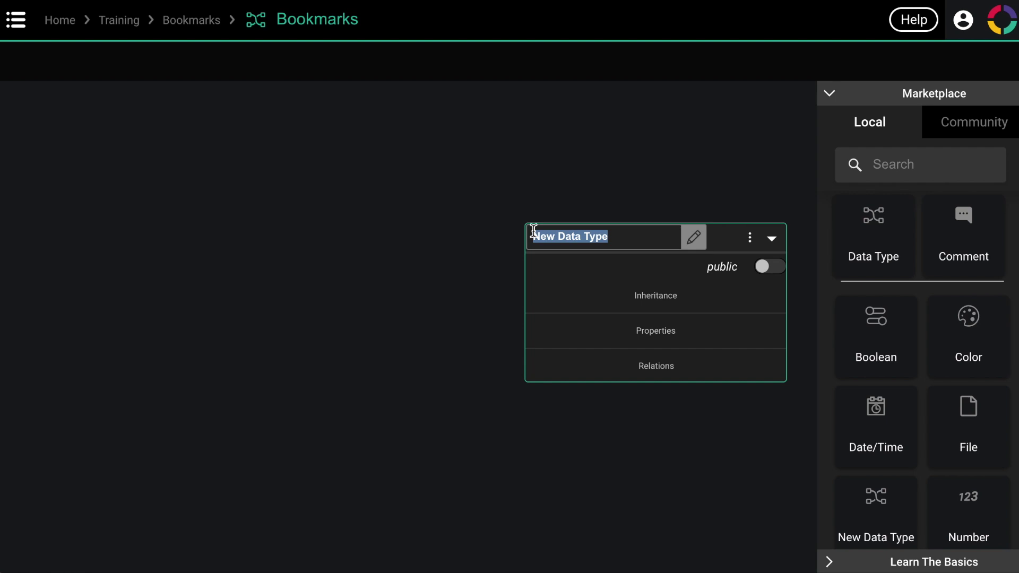
type("Url")
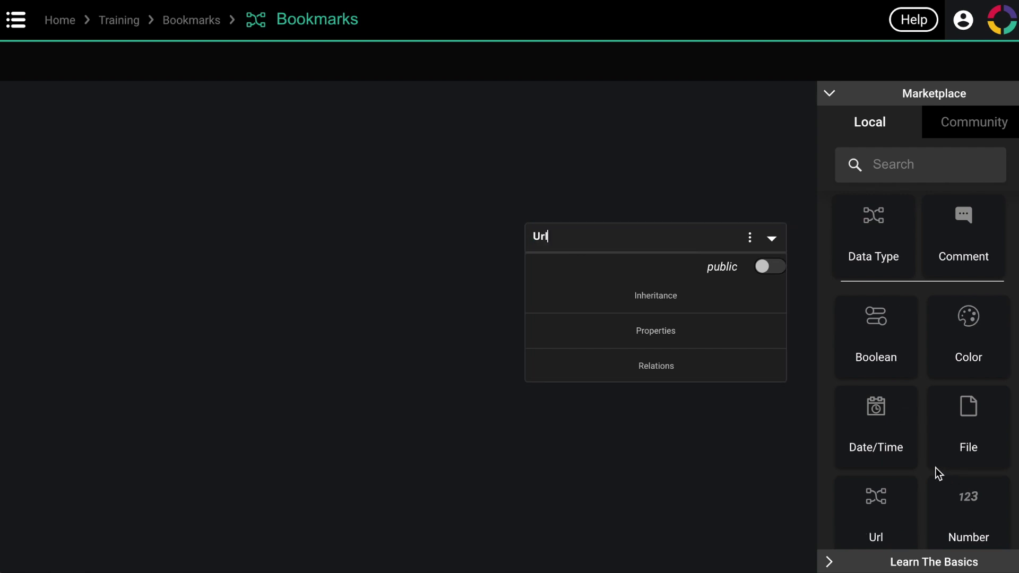
- Add two String properties named url and name to the Url data type
left_click_drag(962, 423, 644, 325)
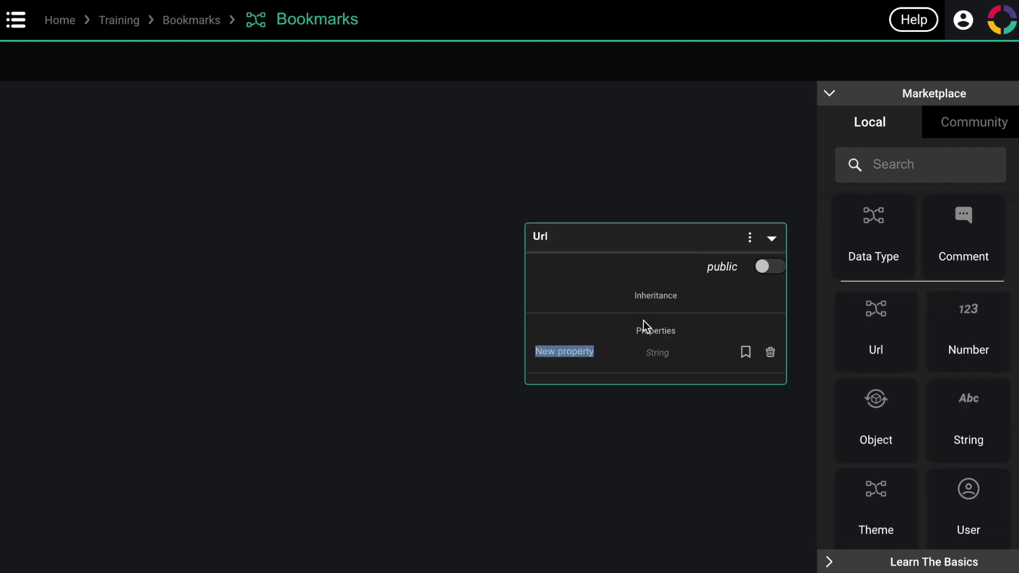
type("url")
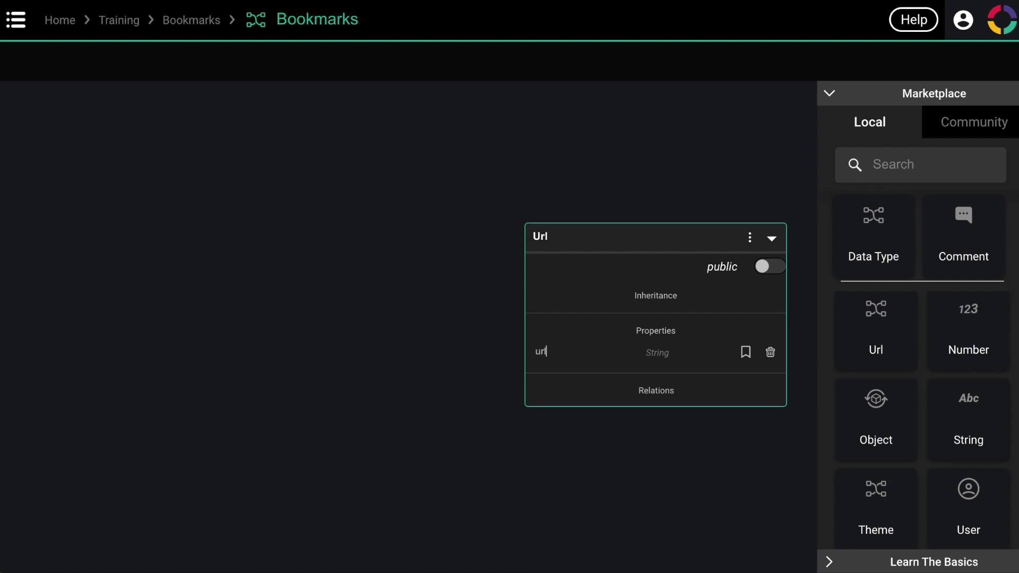
left_click_drag(981, 426, 694, 369)
type("name")
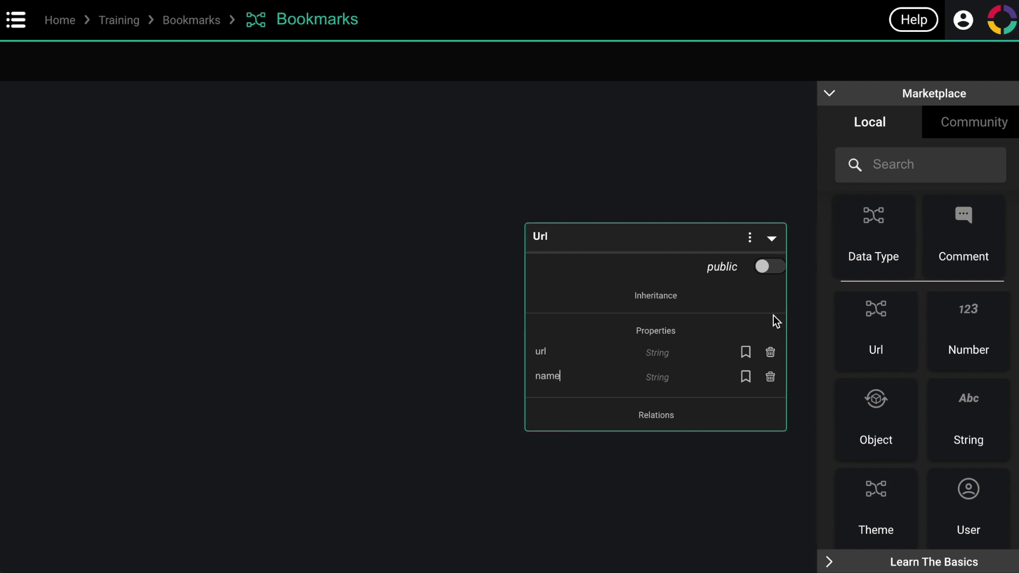
- Add a second data type named Active Url and place it above and beside the Url data type
left_click_drag(881, 332, 245, 280)
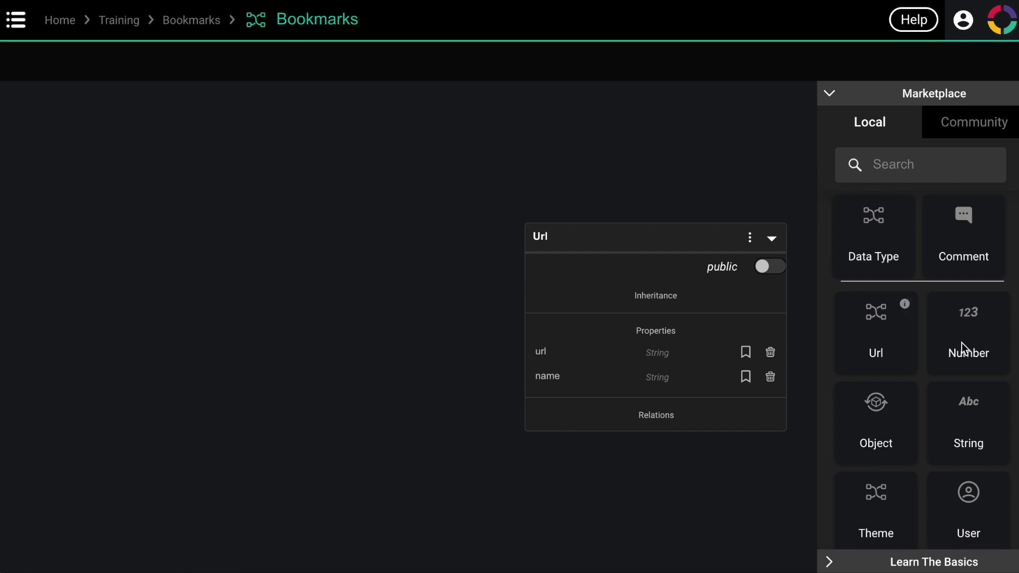
left_click_drag(883, 227, 403, 200)
left_click_drag(573, 196, 407, 174)
left_click(322, 175)
left_click_drag(323, 175, 217, 171)
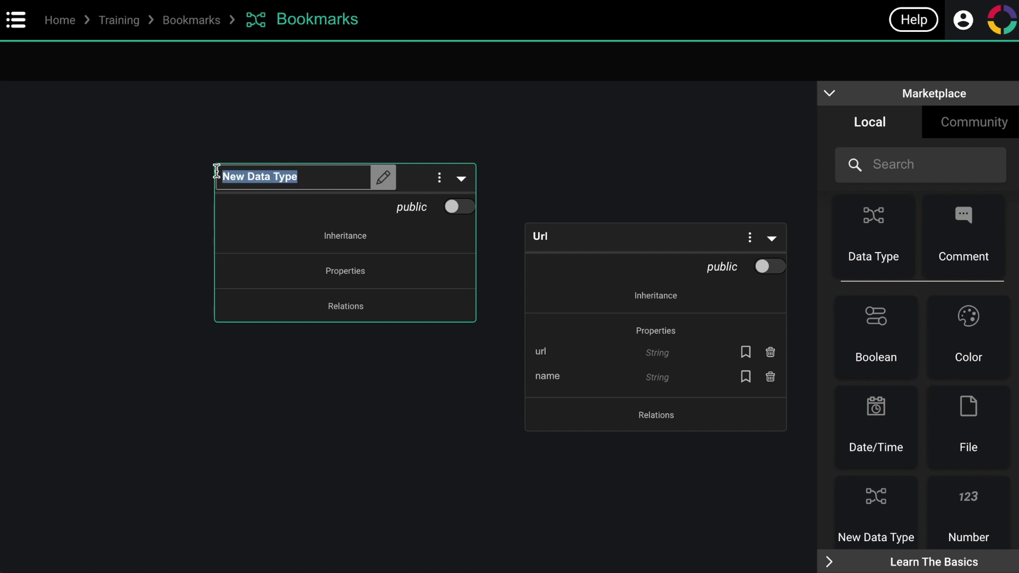
type("Active ")
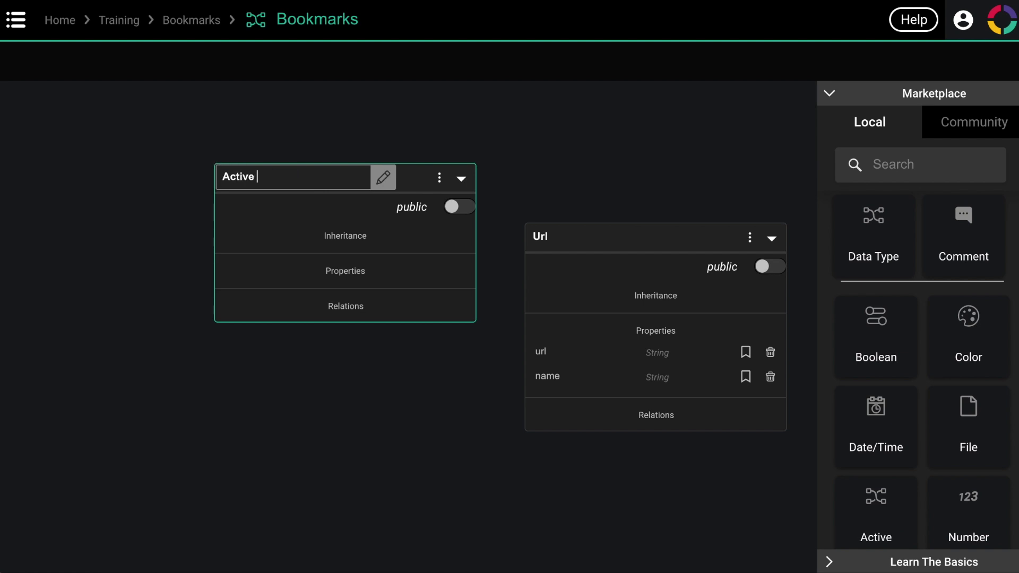
type("Url")
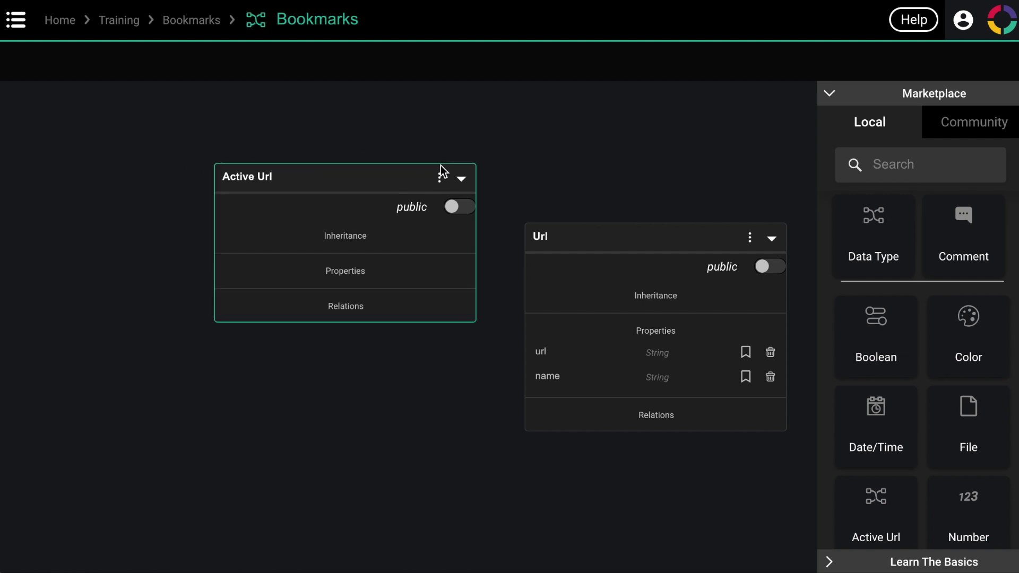
left_click_drag(446, 250, 400, 237)
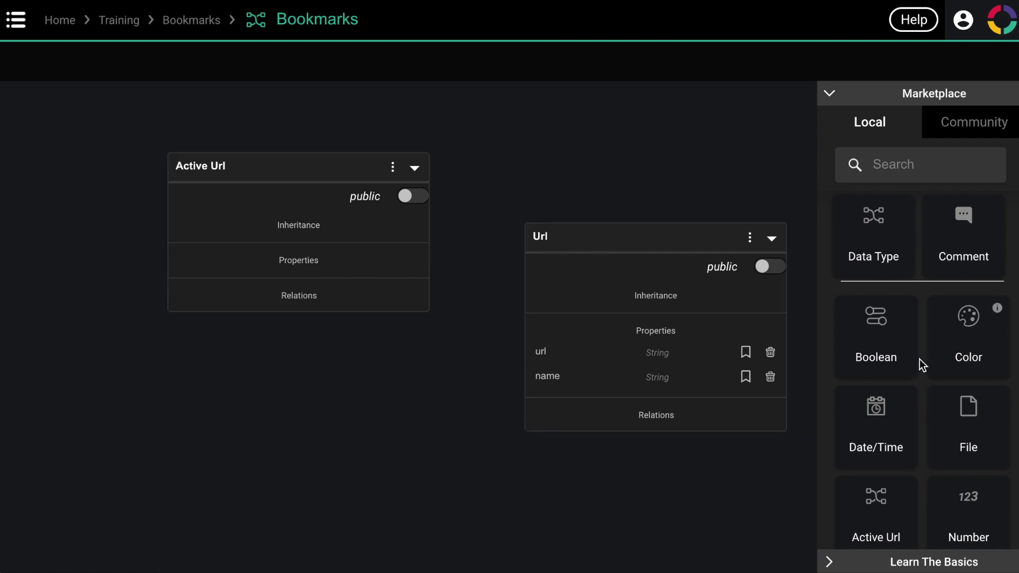
- Add a relation named url from the Active Url data type to the Url data type
left_click(910, 162)
type("url")
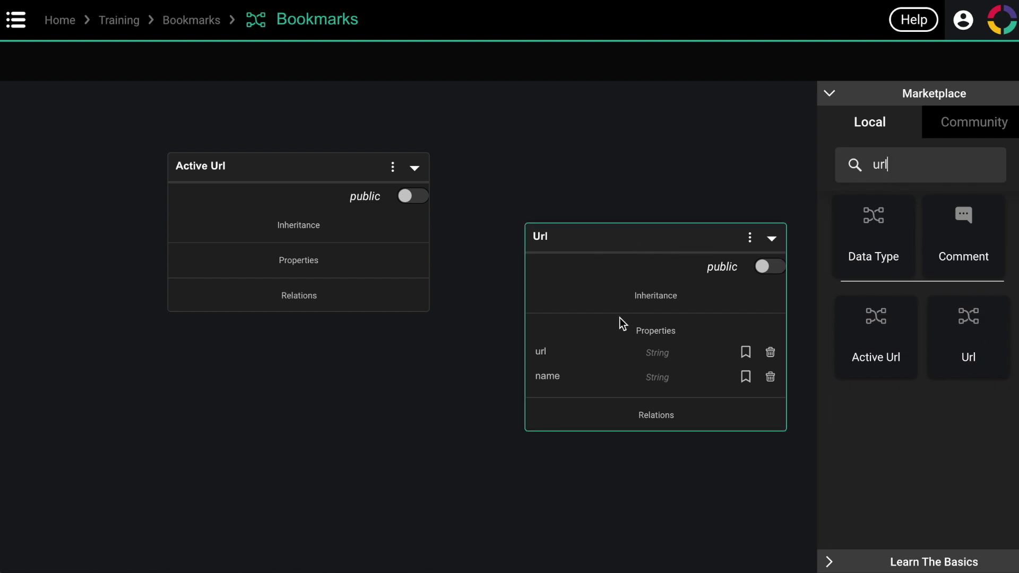
left_click_drag(978, 337, 334, 299)
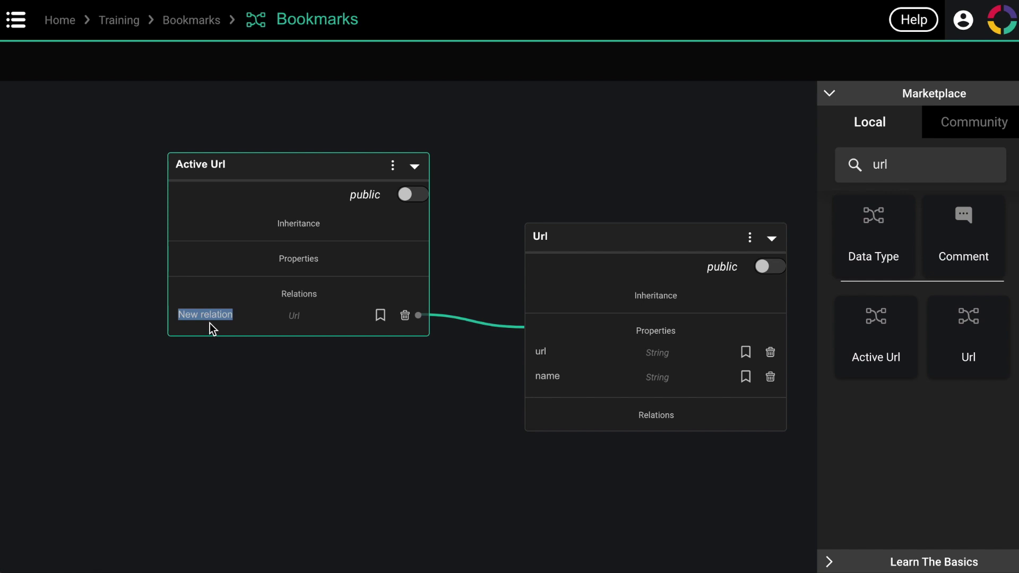
type("url")
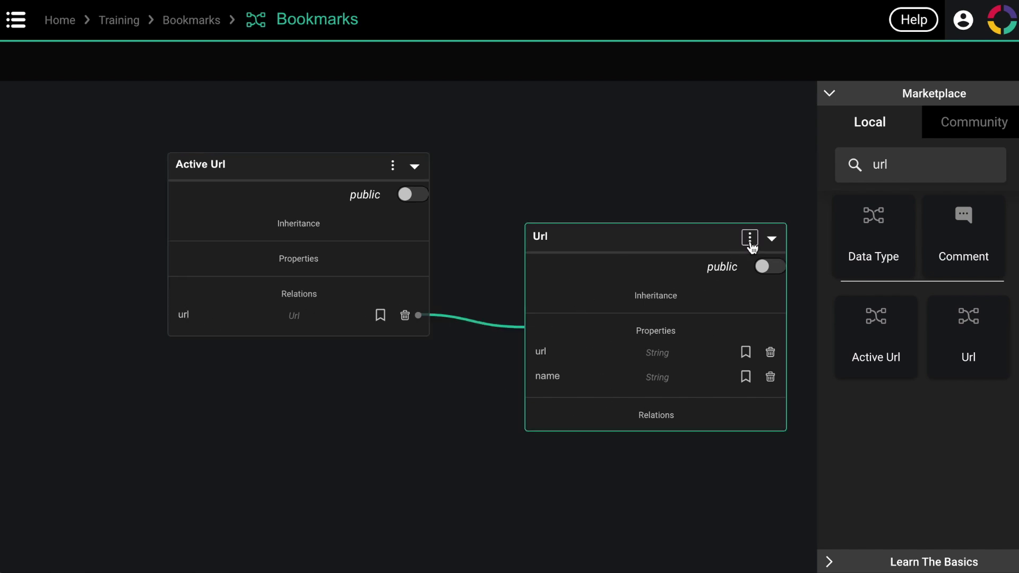
- Generate getter and setter helper bricks for all properties of the Url data type, saving them in the Bookmarks project
left_click(749, 238)
left_click(723, 293)
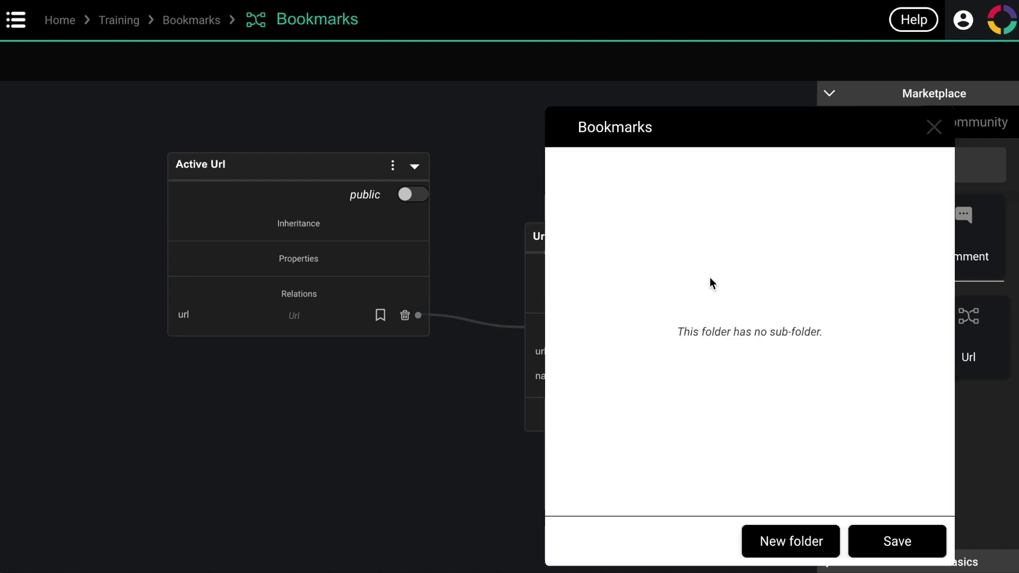
left_click(881, 546)
left_click(431, 117)
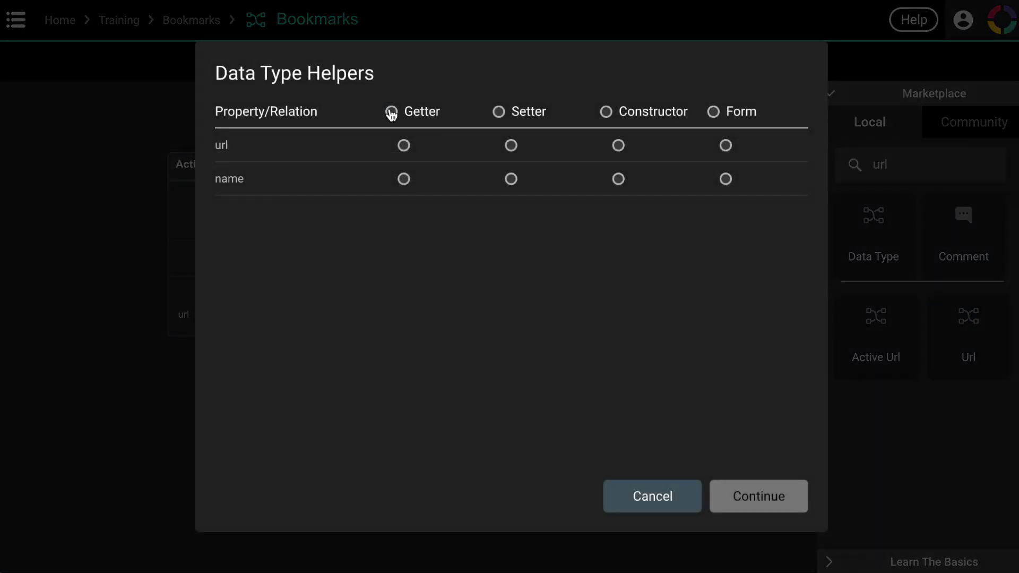
left_click(498, 112)
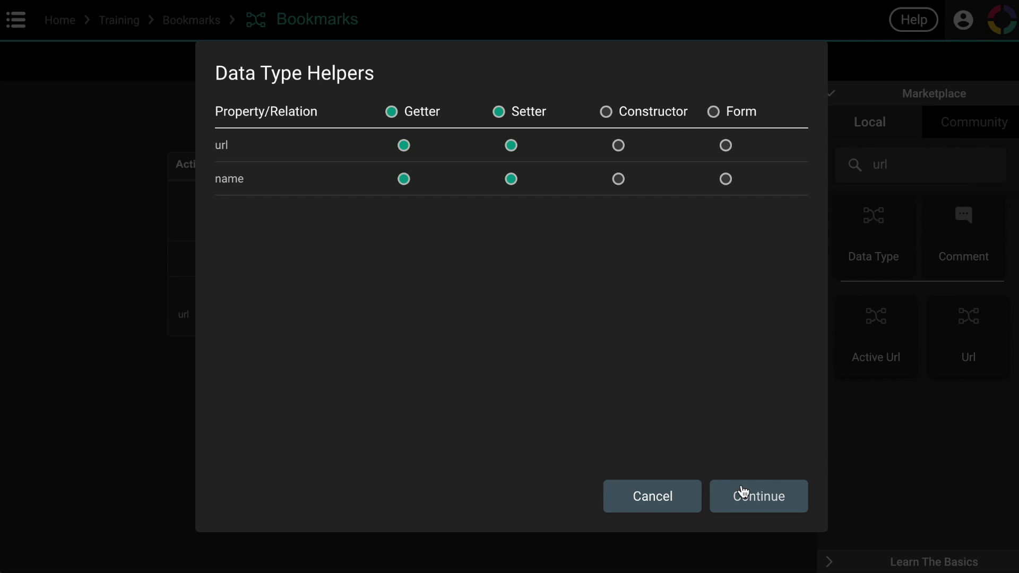
left_click(743, 494)
left_click(744, 493)
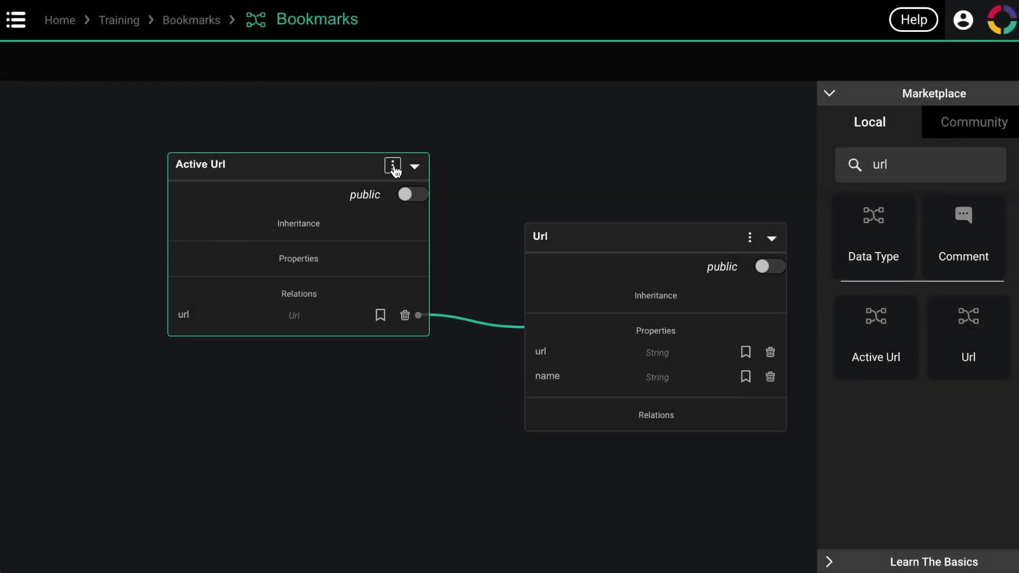
- Generate a getter helper brick for the Active Url data type's url relation, saving it in the Bookmarks project
left_click(393, 166)
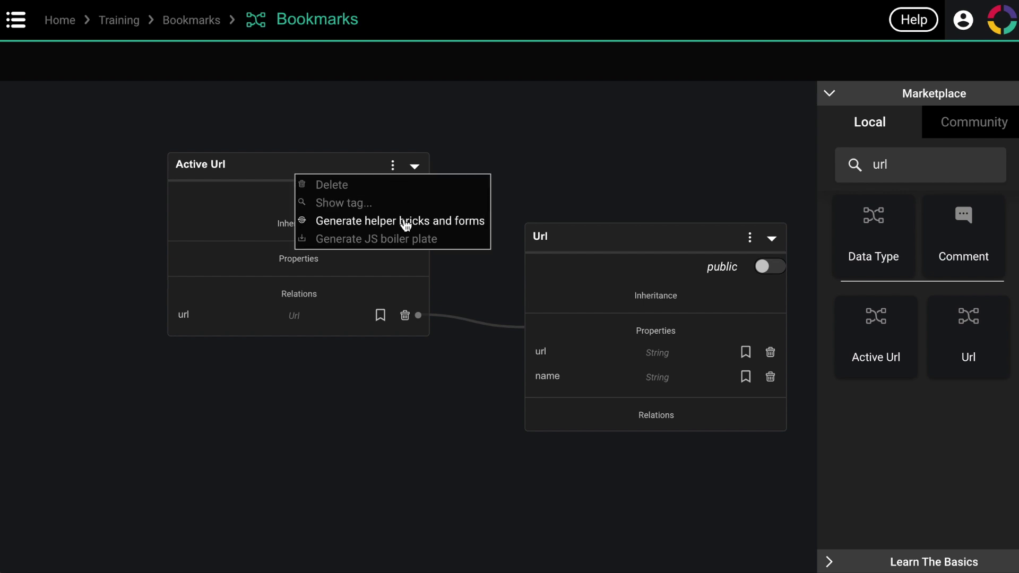
left_click(405, 222)
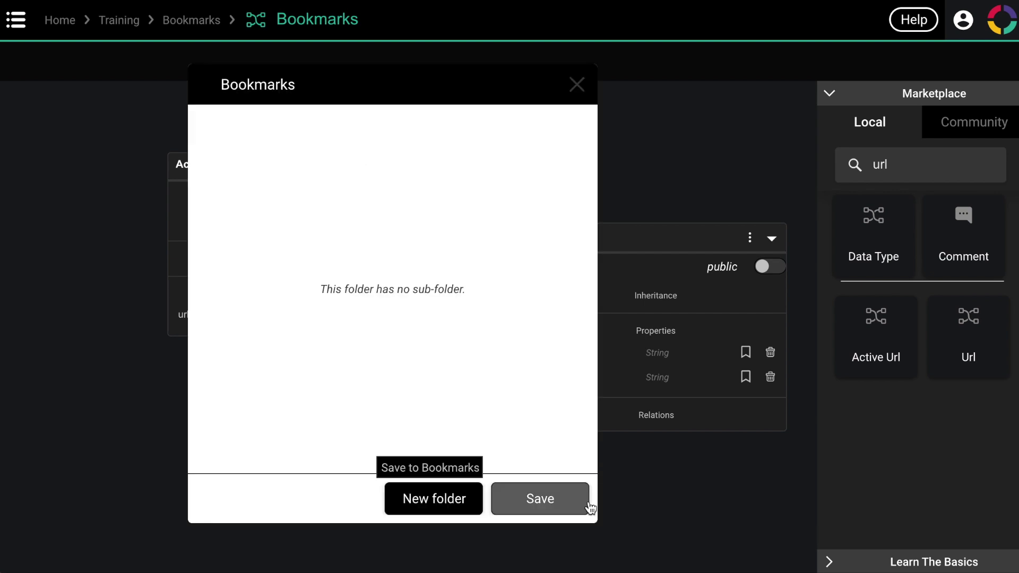
left_click(546, 500)
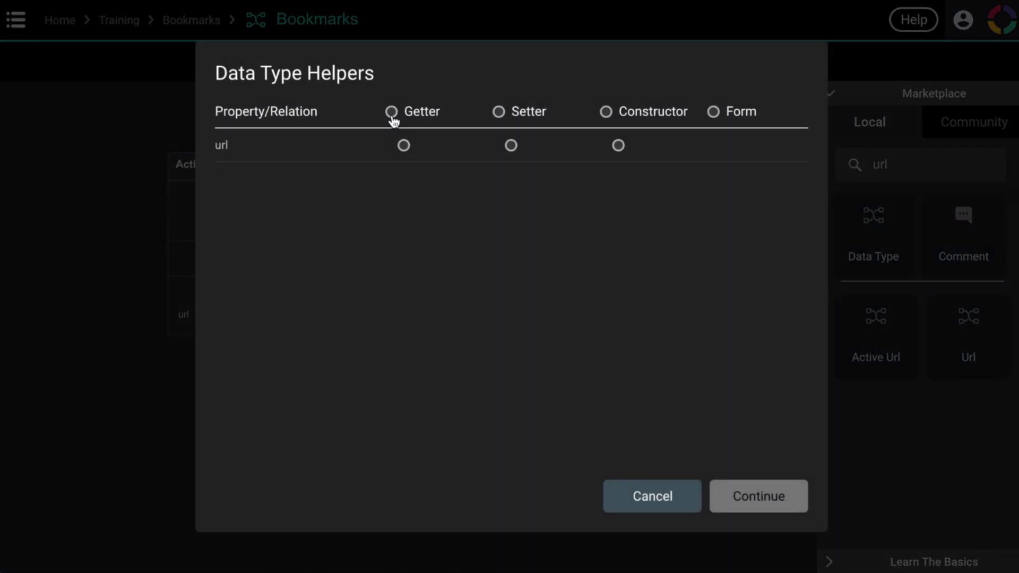
left_click(393, 114)
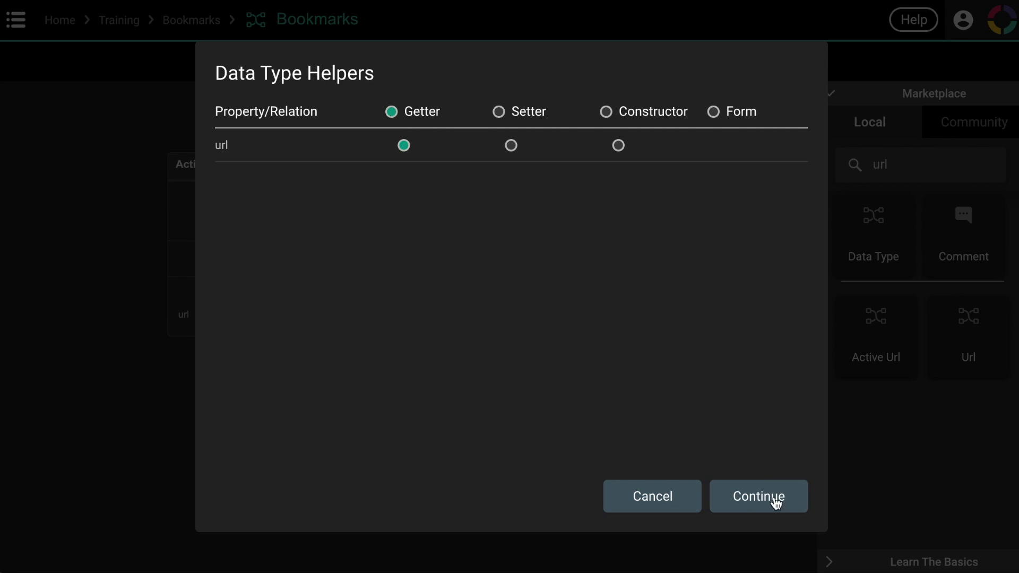
left_click(776, 503)
left_click(776, 503)
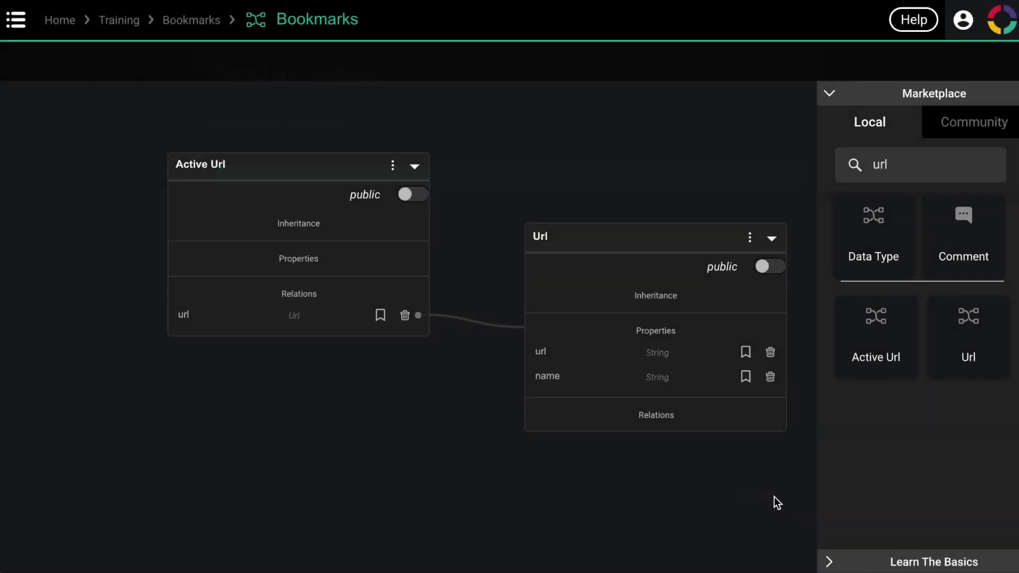
- Return to the Bookmarks project and add a Visual Component brick named QR Code
left_click(194, 26)
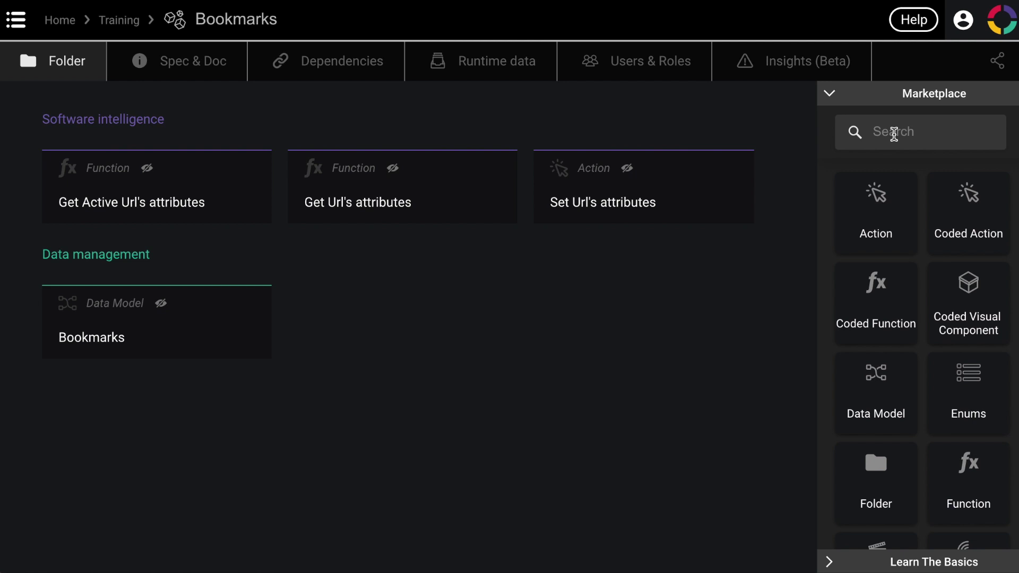
left_click(894, 134)
type("visu")
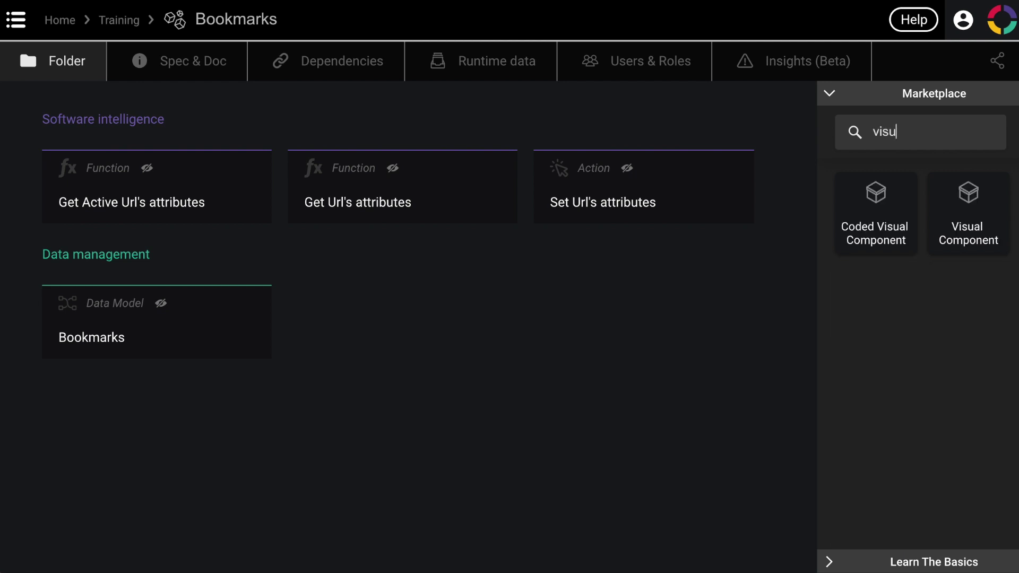
left_click_drag(976, 225, 389, 325)
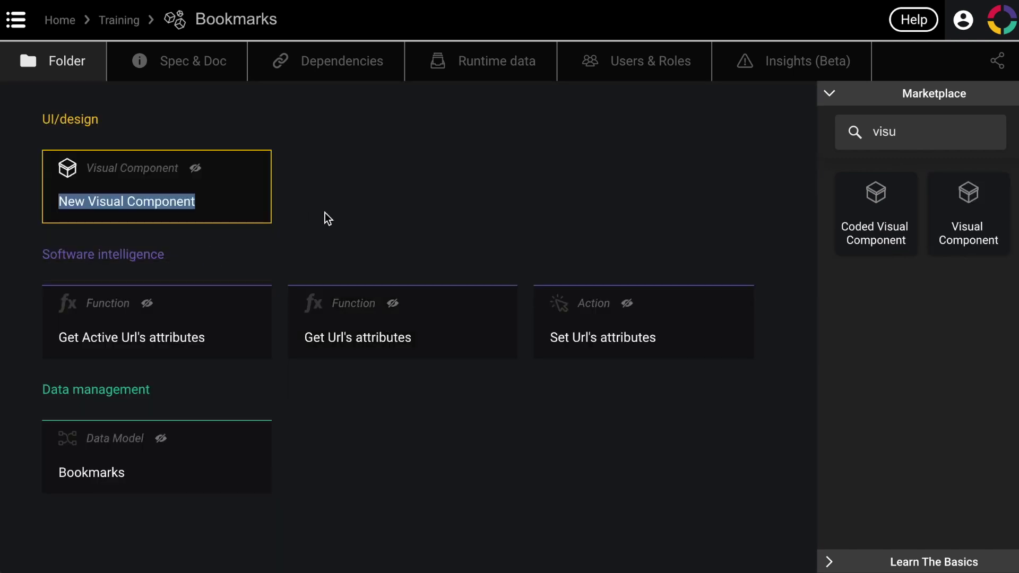
type("QR Code")
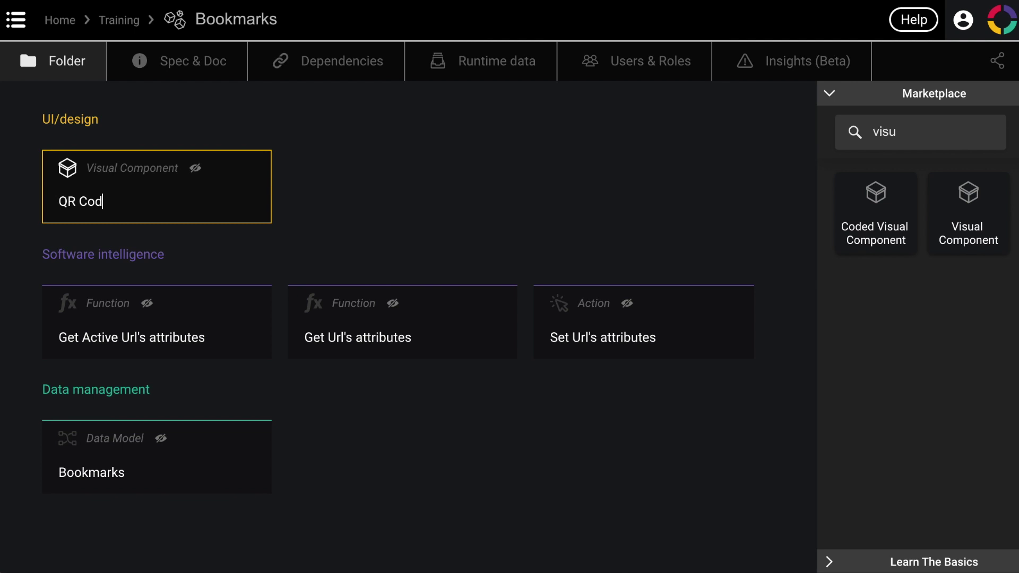
left_click(407, 228)
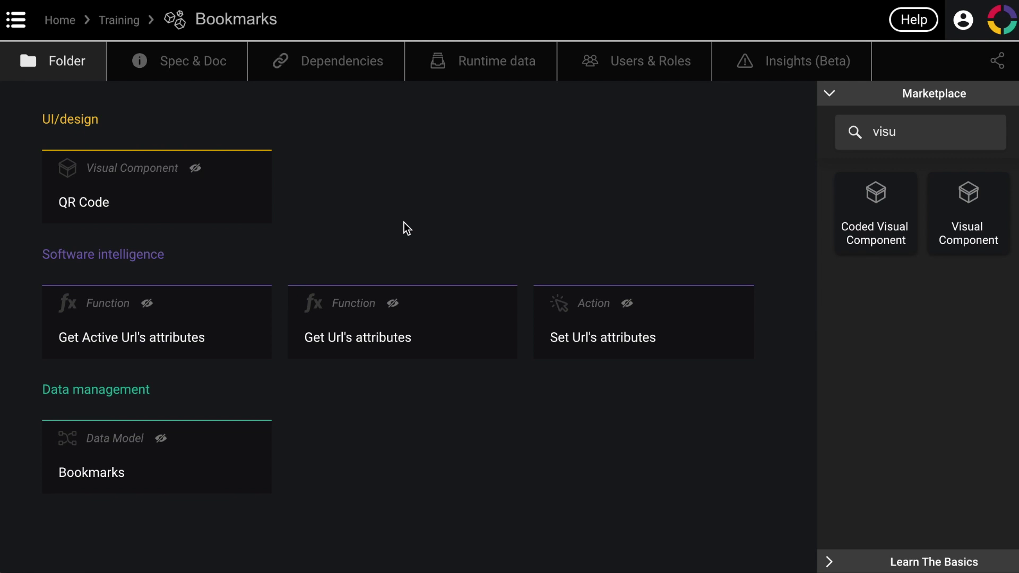
- Open the QR Code component and add a QR Code Viewer to its canvas, renaming the layer as qr code
left_click(206, 217)
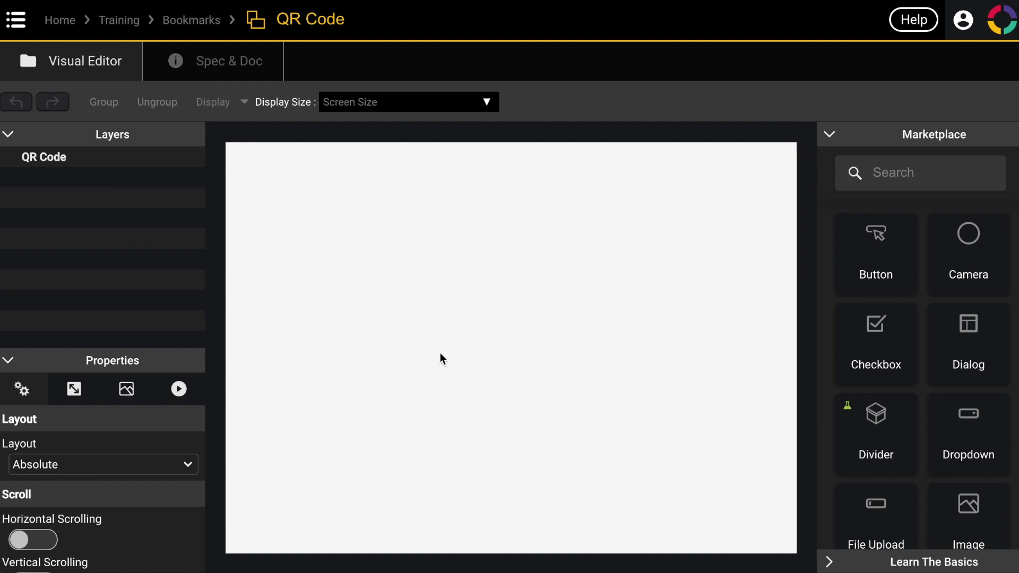
left_click(917, 176)
type("qr")
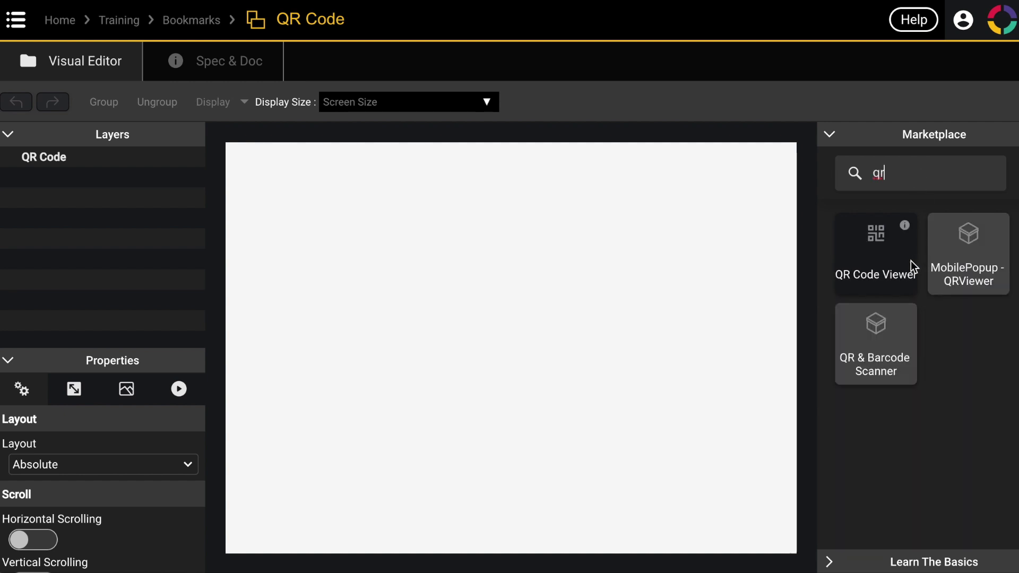
left_click_drag(884, 253, 509, 308)
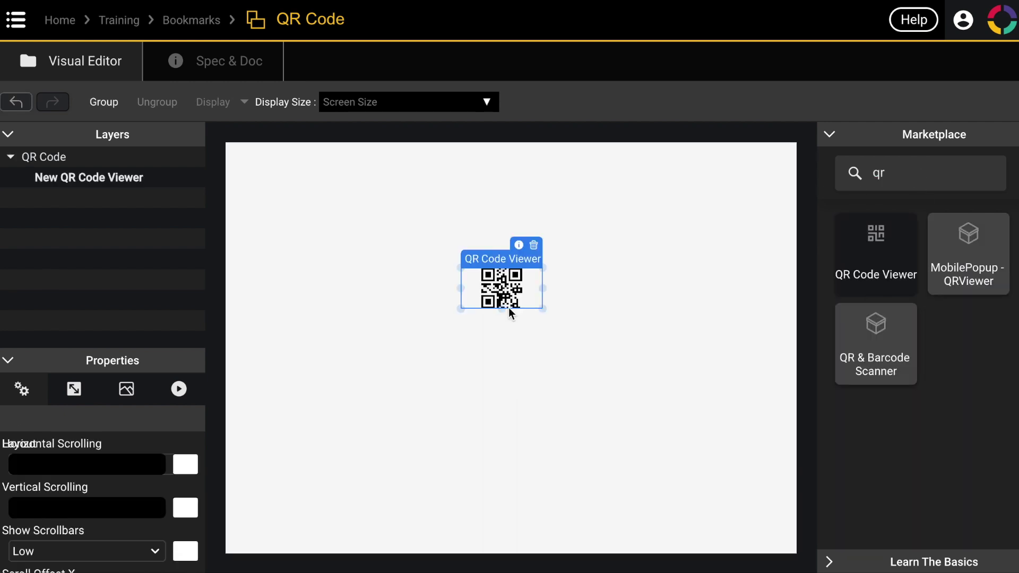
left_click(191, 177)
type("qr code")
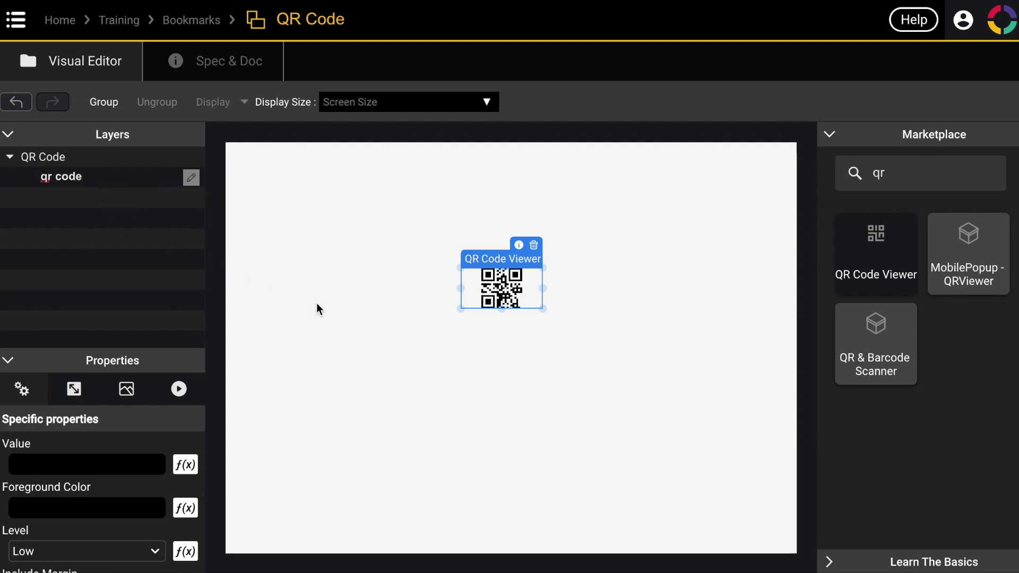
left_click(316, 303)
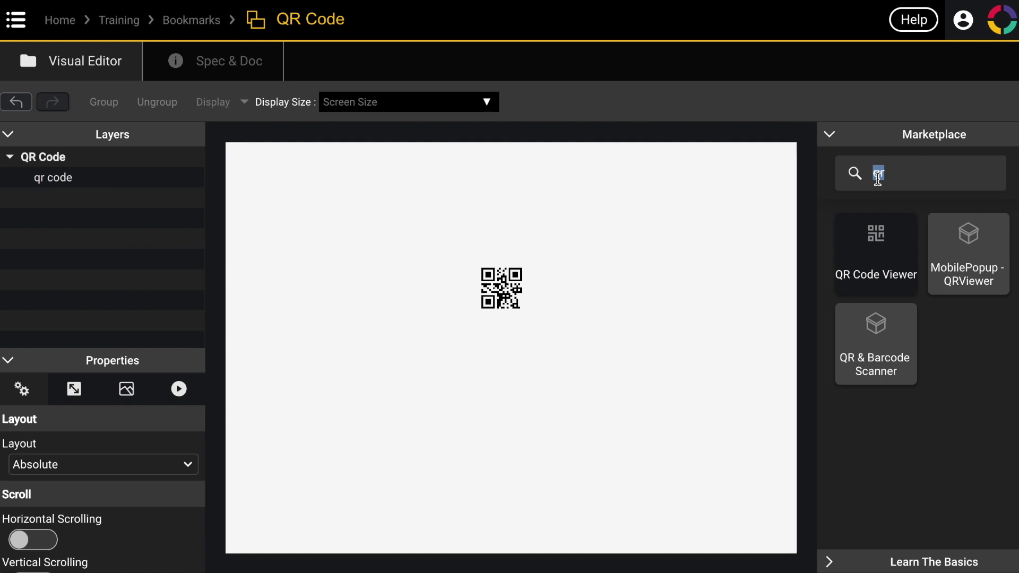
- Add a Label below the QR code viewer and rename its layer as name
type("label")
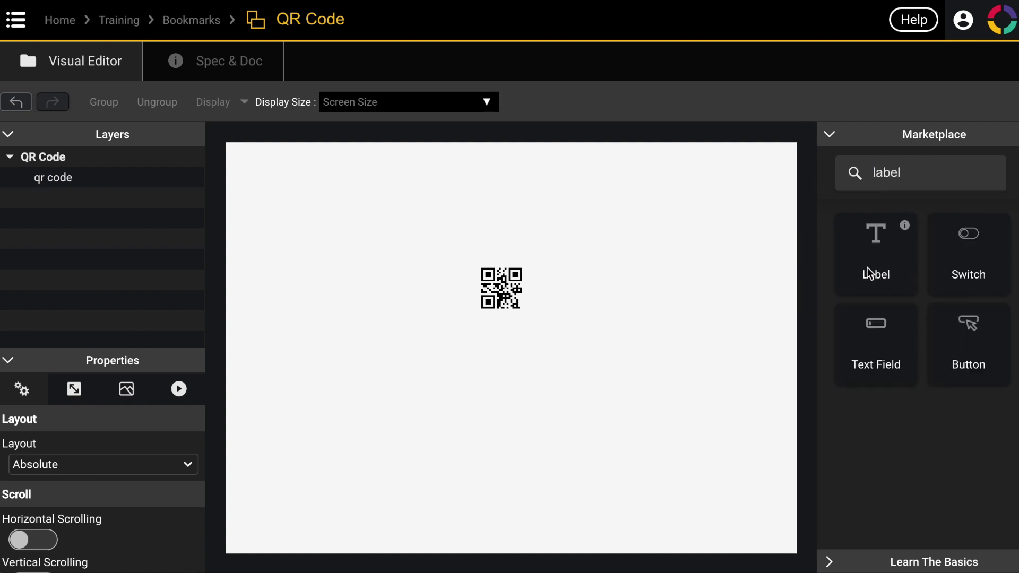
left_click_drag(868, 268, 566, 390)
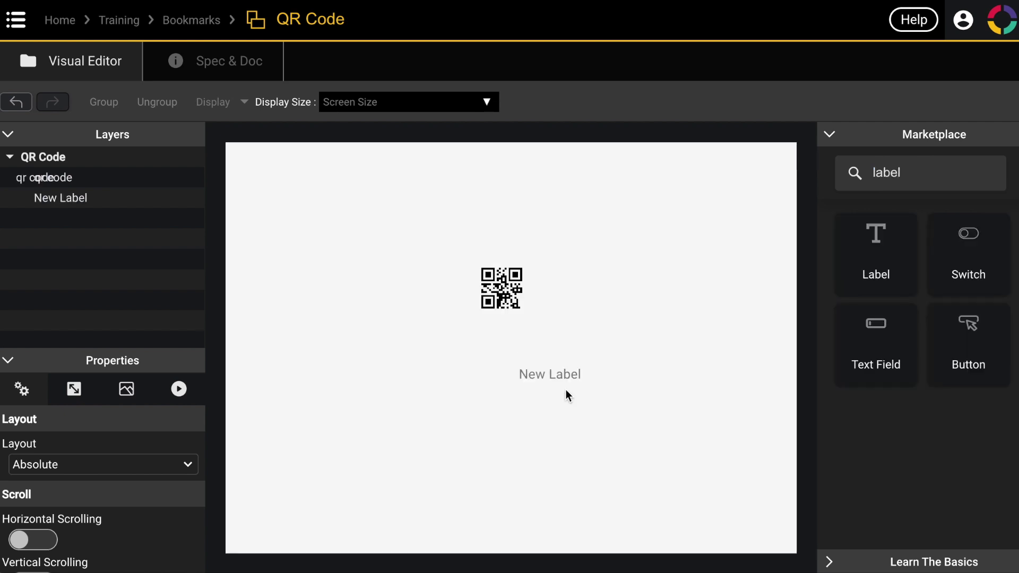
double_click(124, 198)
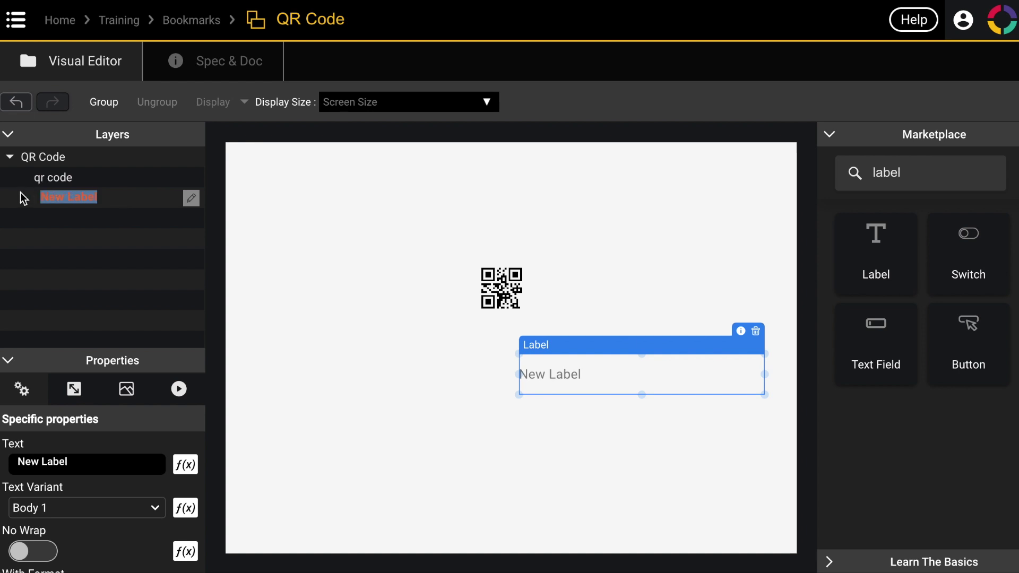
type("name")
key("Return")
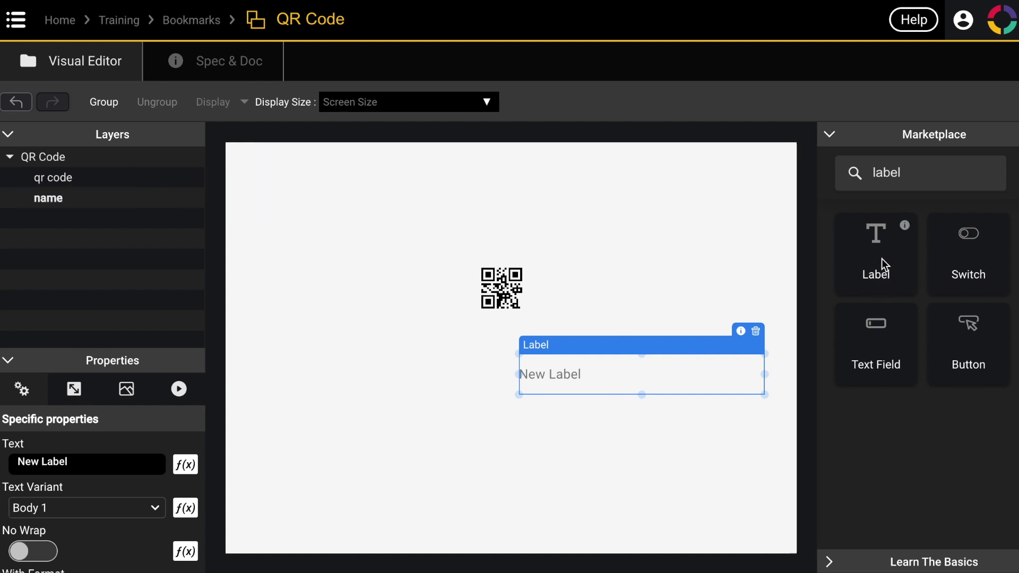
- Add a second Label below the name label and rename its layer as url
left_click_drag(881, 259, 562, 452)
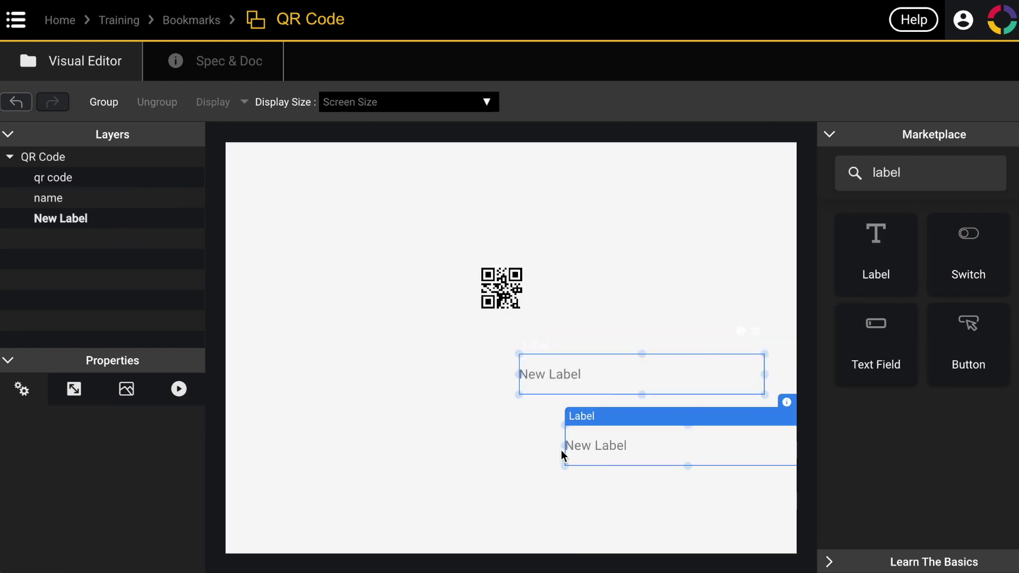
double_click(107, 219)
type("u")
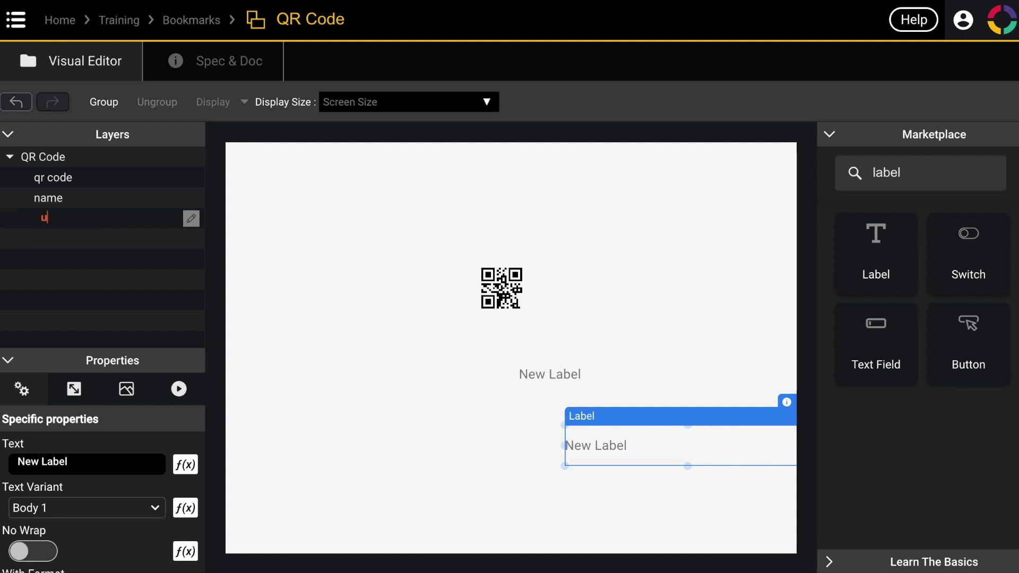
left_click(370, 375)
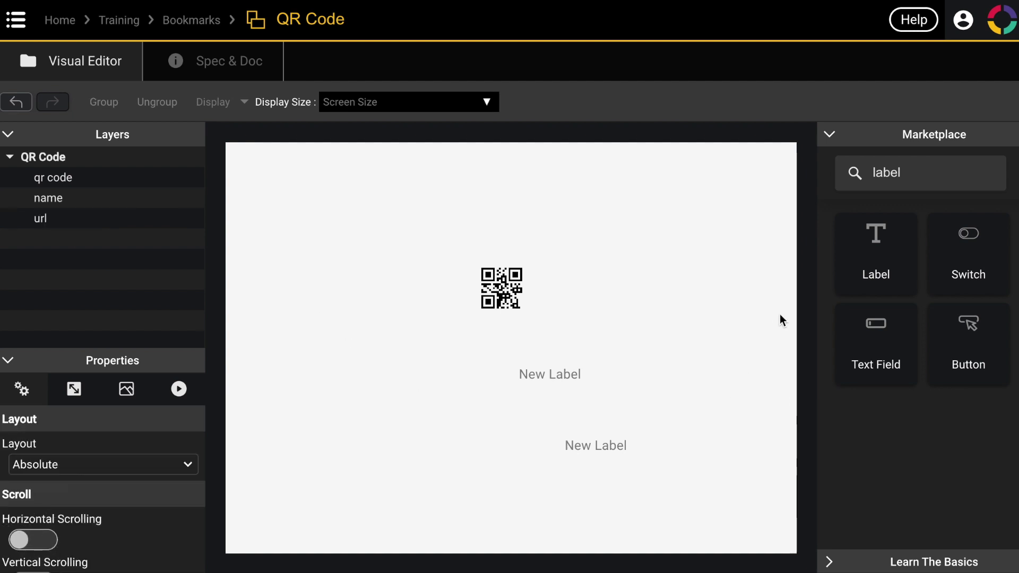
- Group the url label, name label and QR code viewer, and move the group fully inside the canvas near its centre
left_click(618, 446)
left_click(546, 374, "shift")
left_click(501, 288, "shift")
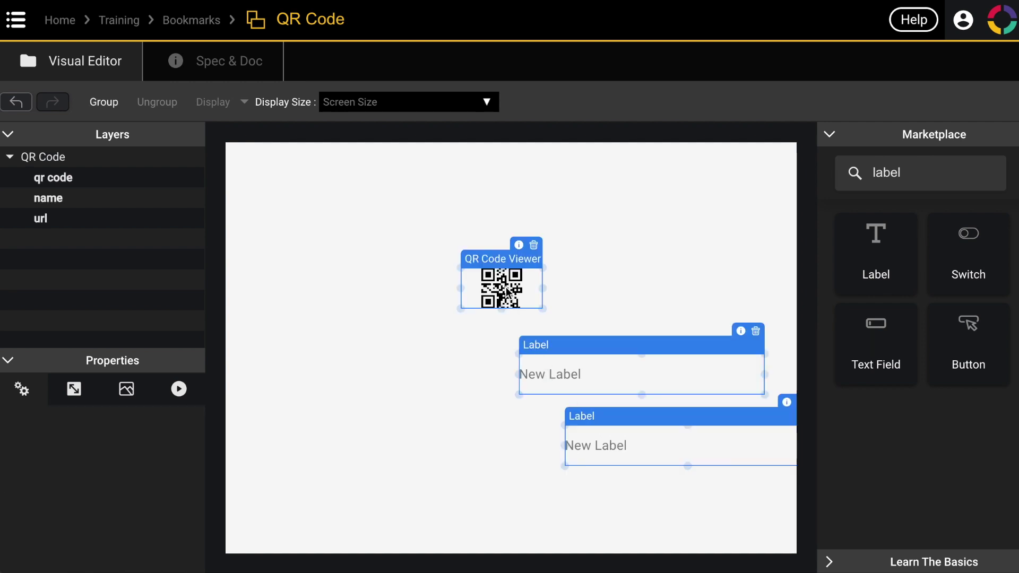
left_click(104, 103)
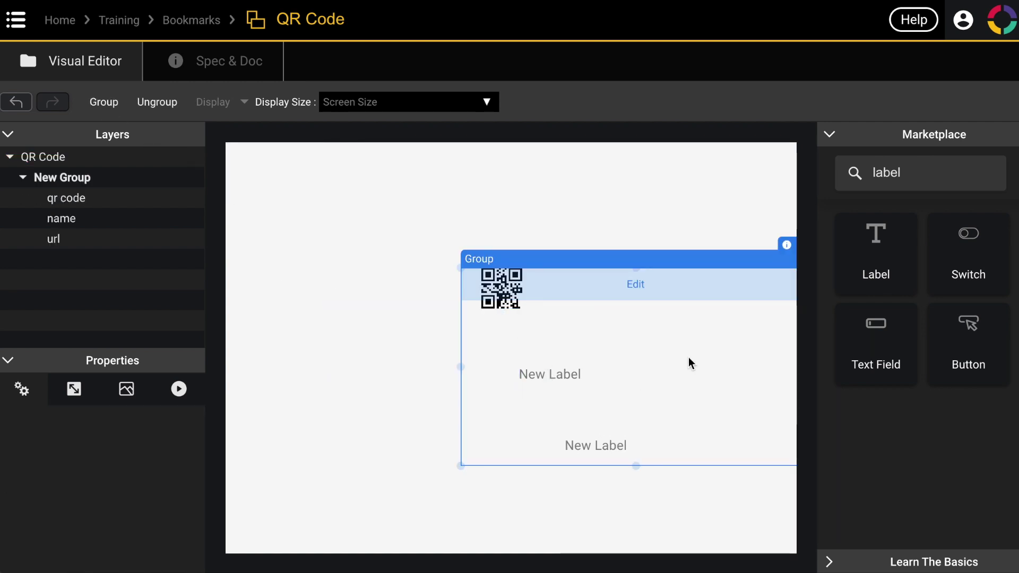
left_click_drag(739, 261, 588, 244)
left_click_drag(704, 291, 555, 250)
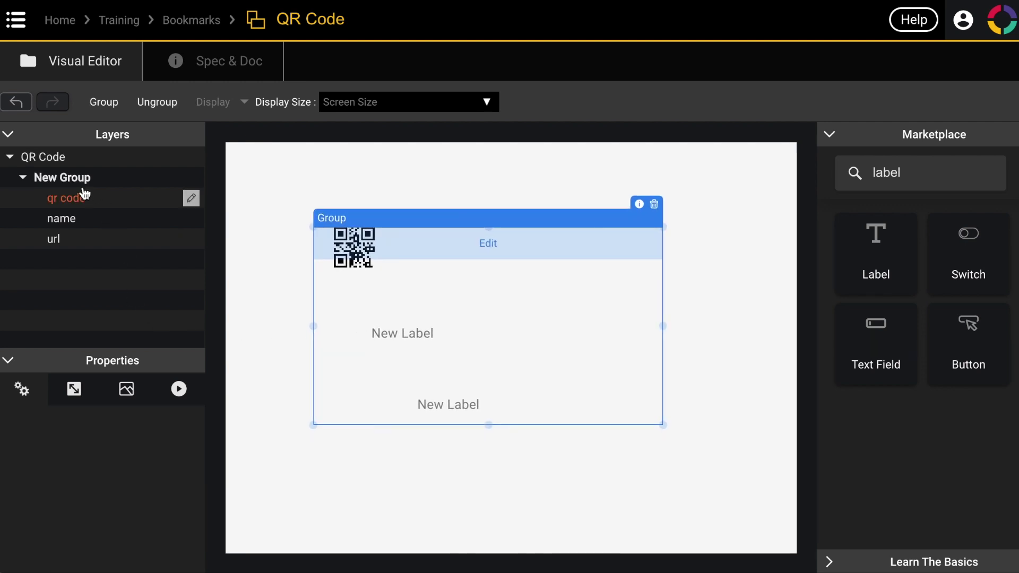
- Rename the new group's layer as Group
left_click(191, 178)
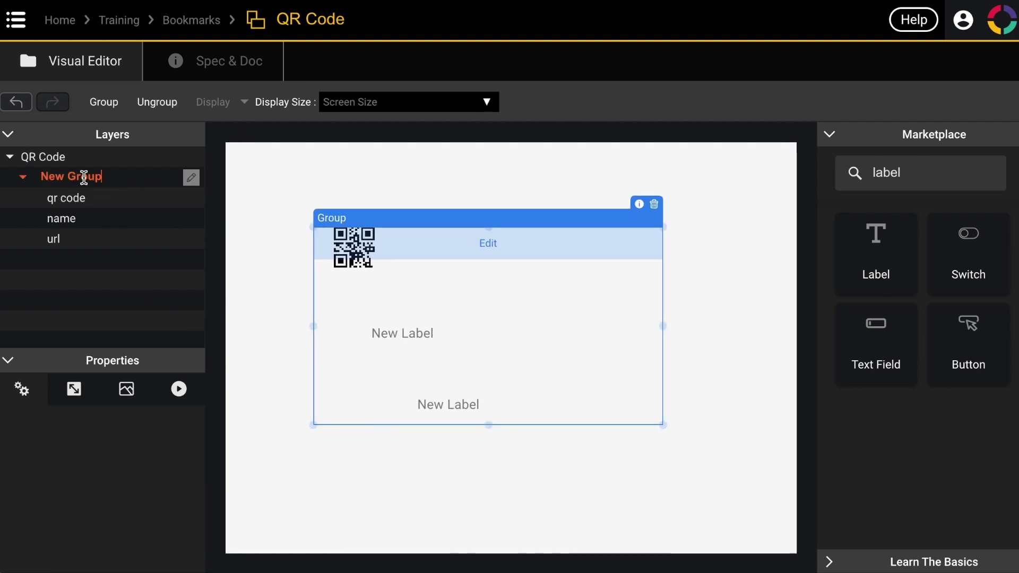
double_click(49, 175)
key("BackSpace")
key("Return")
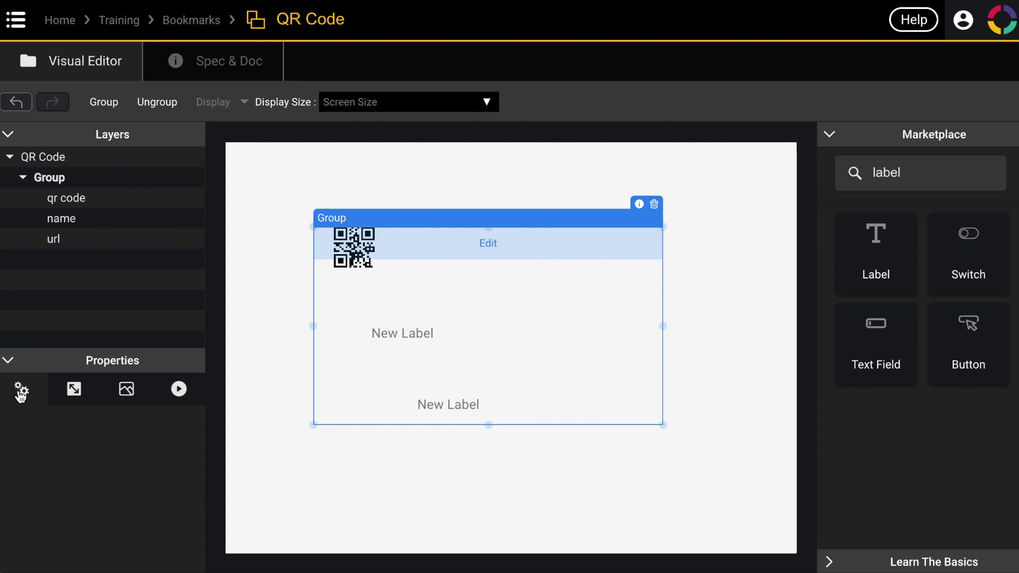
- Enter the group for editing and set its layout to Vertical
left_click(490, 243)
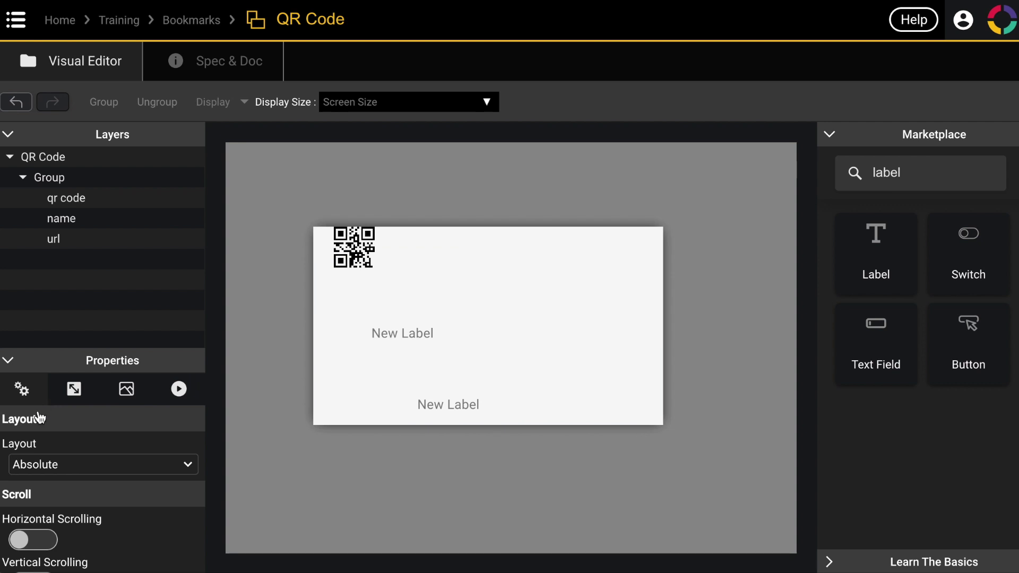
left_click(64, 468)
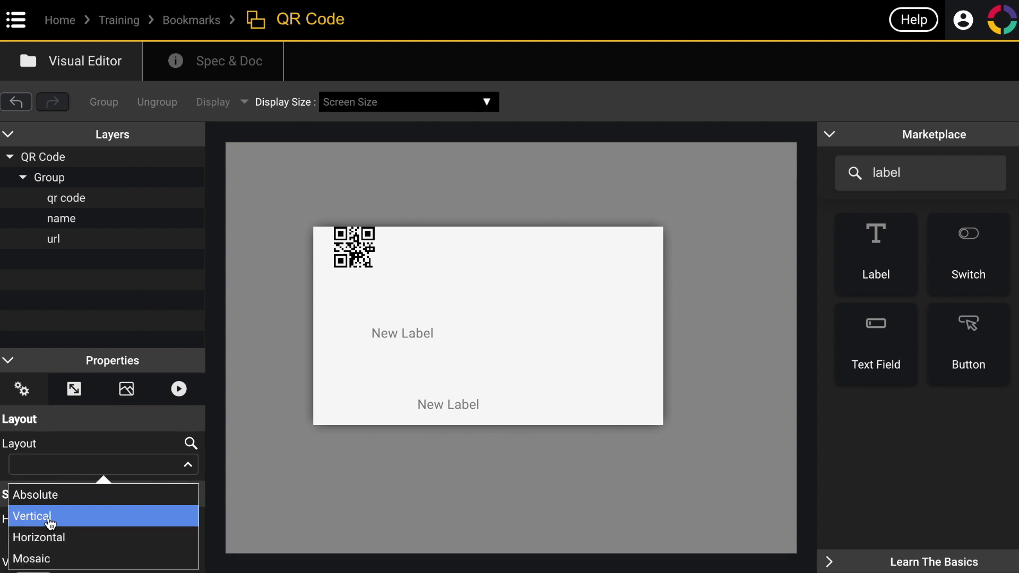
left_click(50, 518)
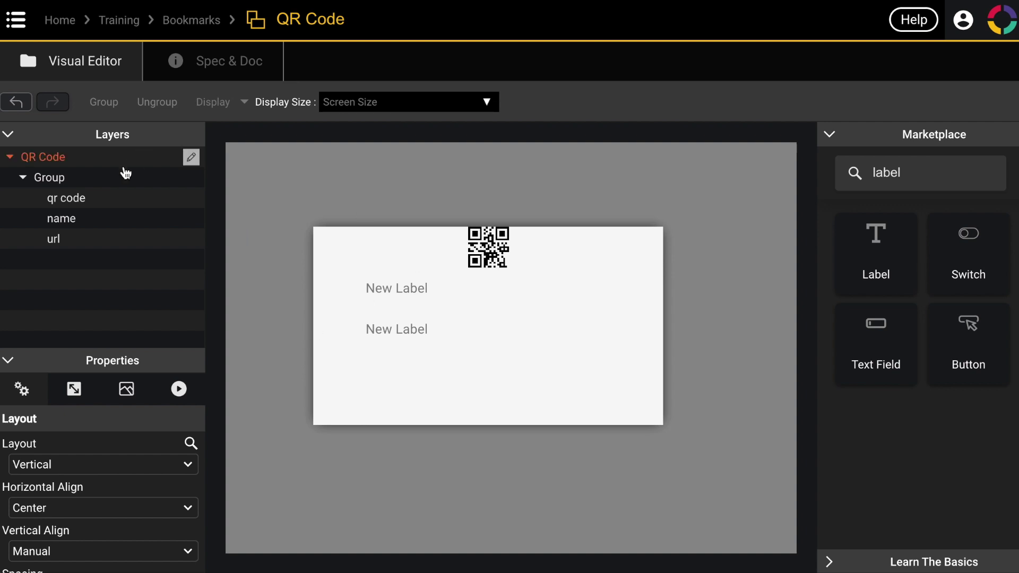
- Switch the qr code element's width unit to % and set the width to 90
left_click(100, 202)
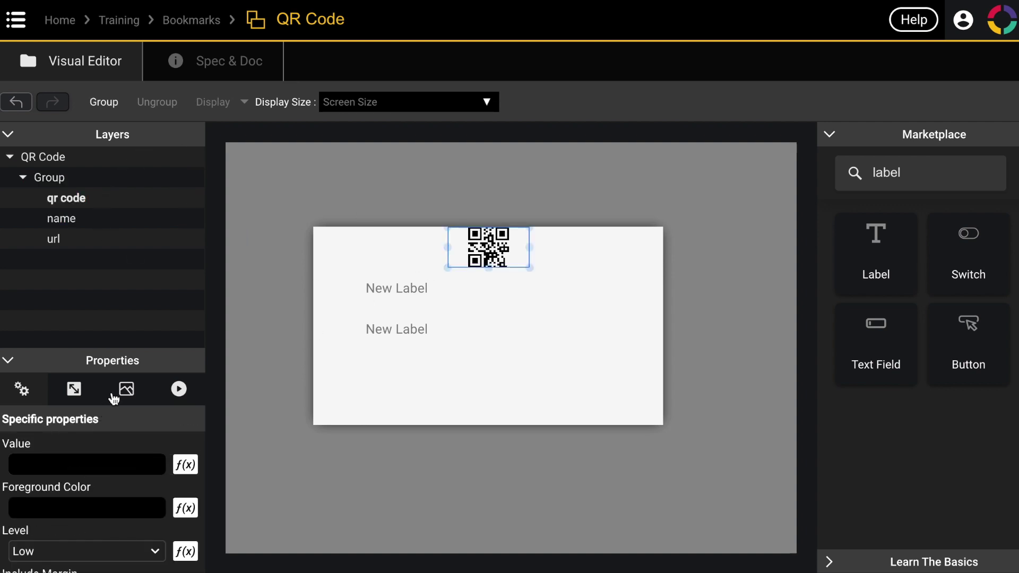
left_click(75, 391)
scroll(90, 485, "down", 2)
scroll(91, 483, "up", 2)
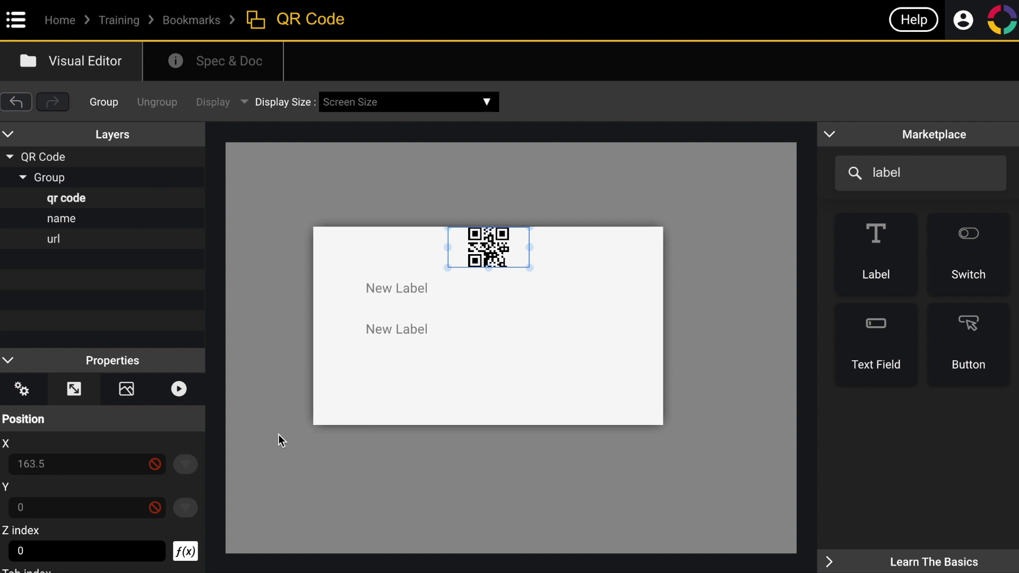
scroll(97, 485, "down", 3)
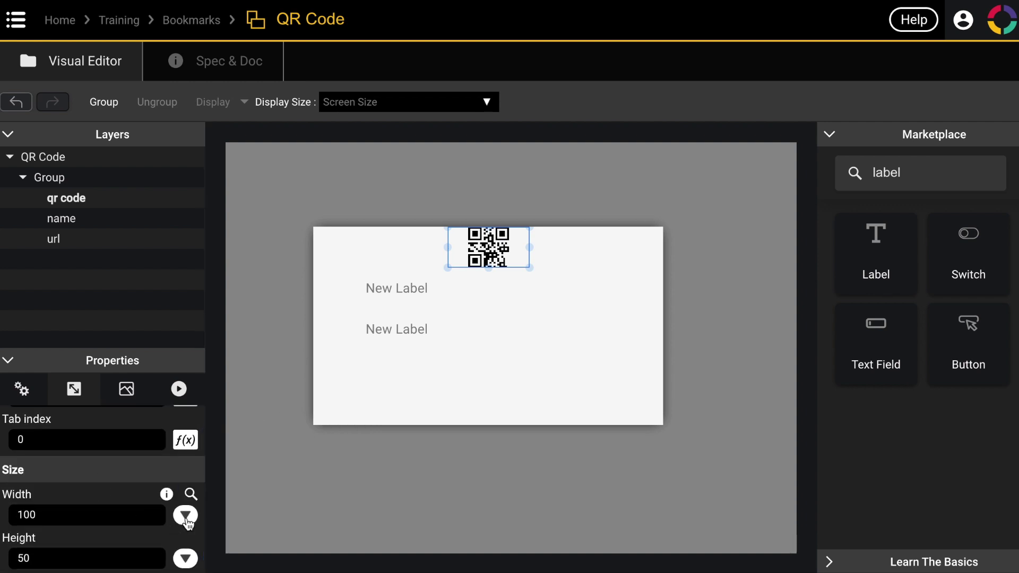
left_click(185, 521)
left_click(141, 485)
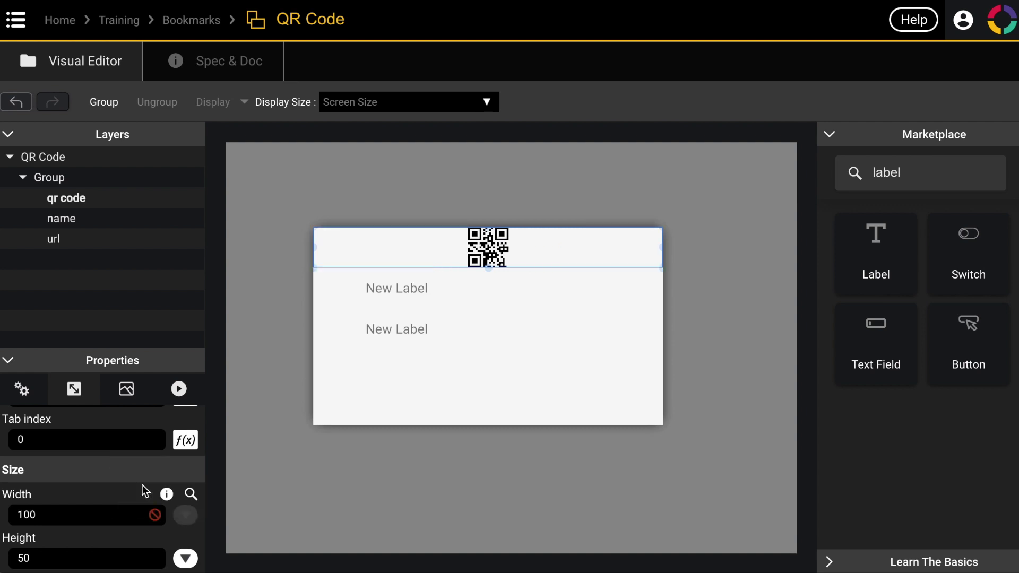
double_click(53, 515)
type("90")
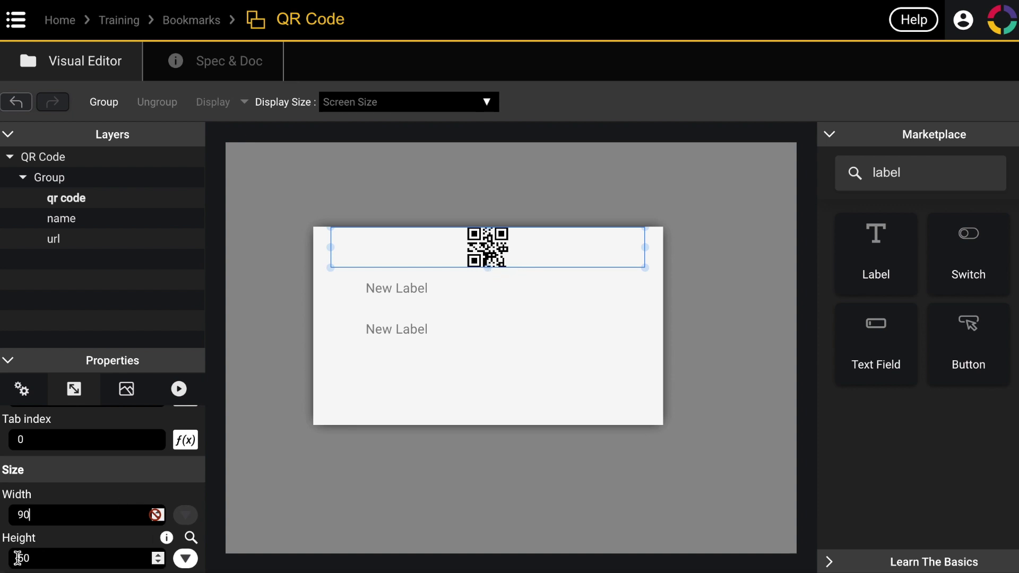
- Switch the qr code element's height unit to % and set the height to 60
left_click(184, 559)
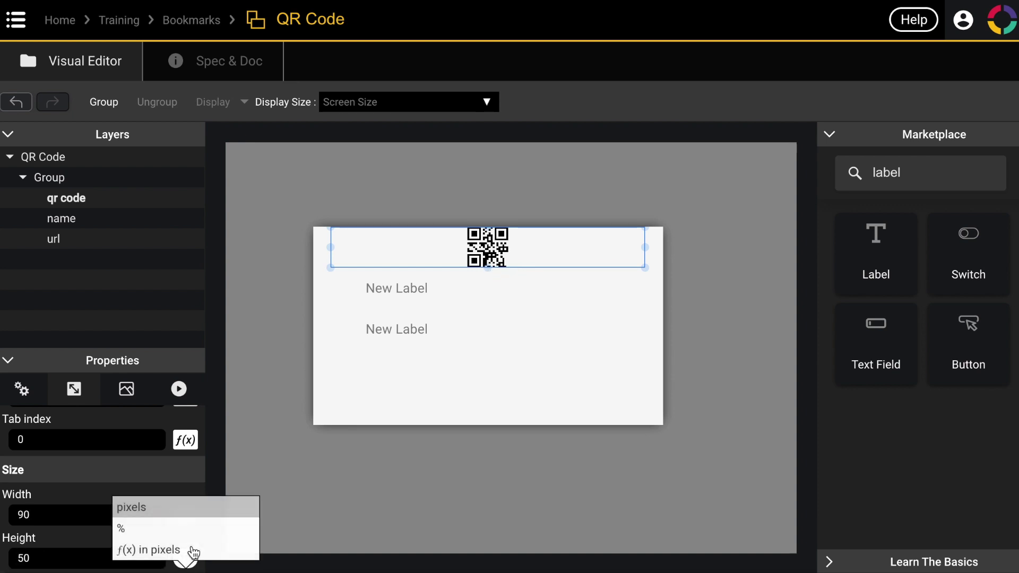
left_click(161, 527)
double_click(23, 558)
type("70")
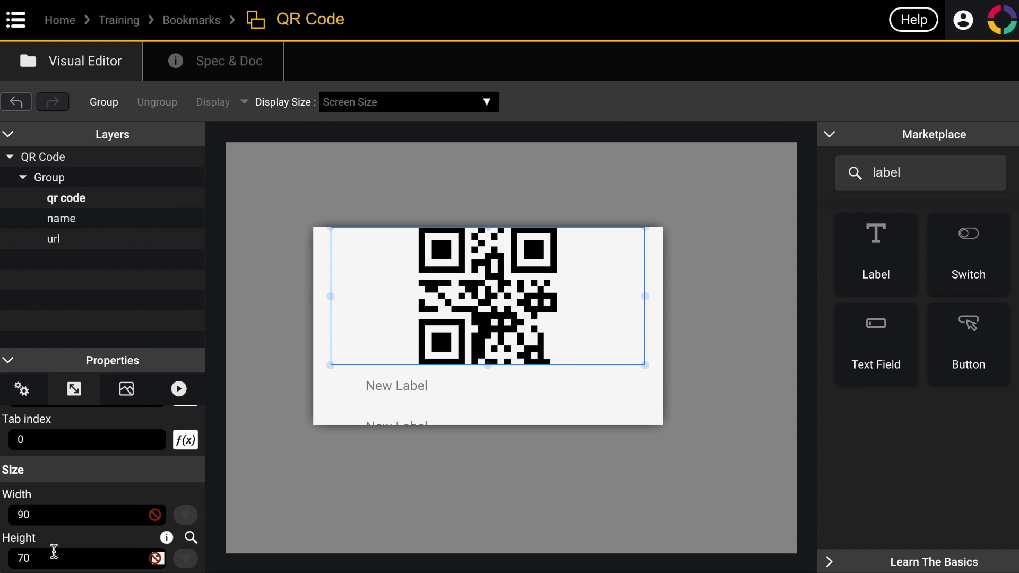
double_click(24, 558)
type("60")
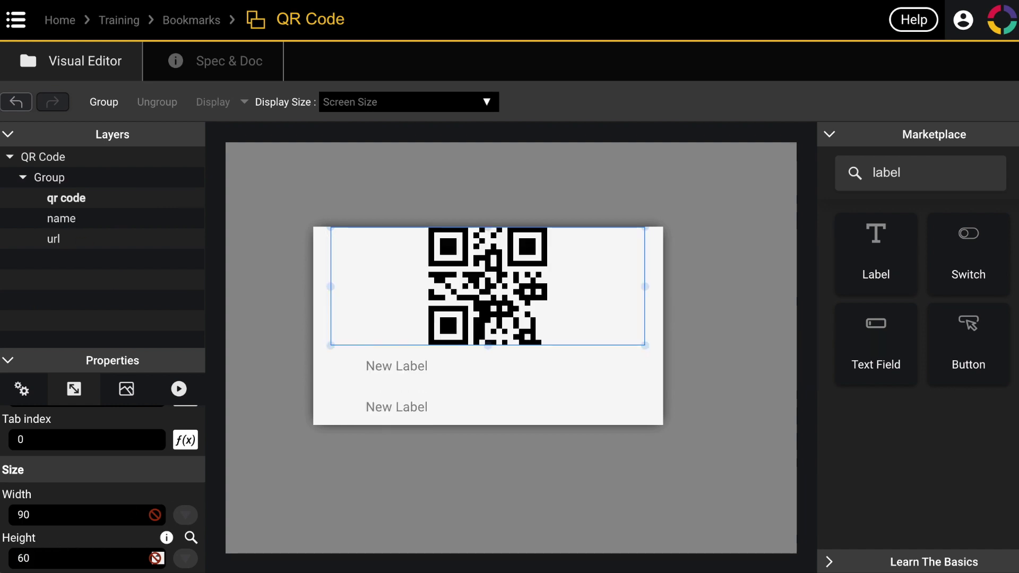
- Set the name label's text to website and its horizontal alignment to Center
left_click(99, 224)
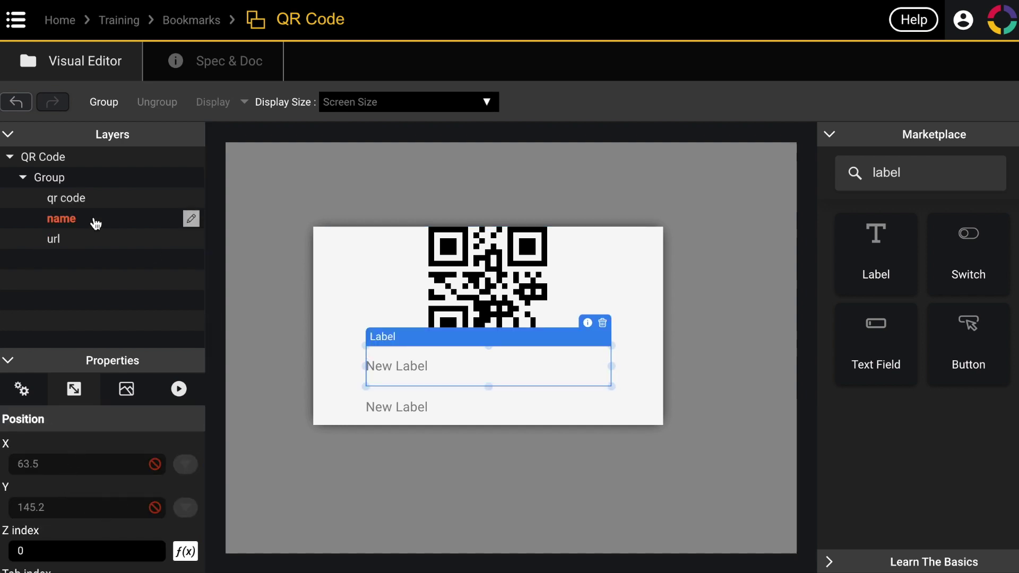
left_click(22, 391)
left_click_drag(85, 466, 17, 461)
type("website")
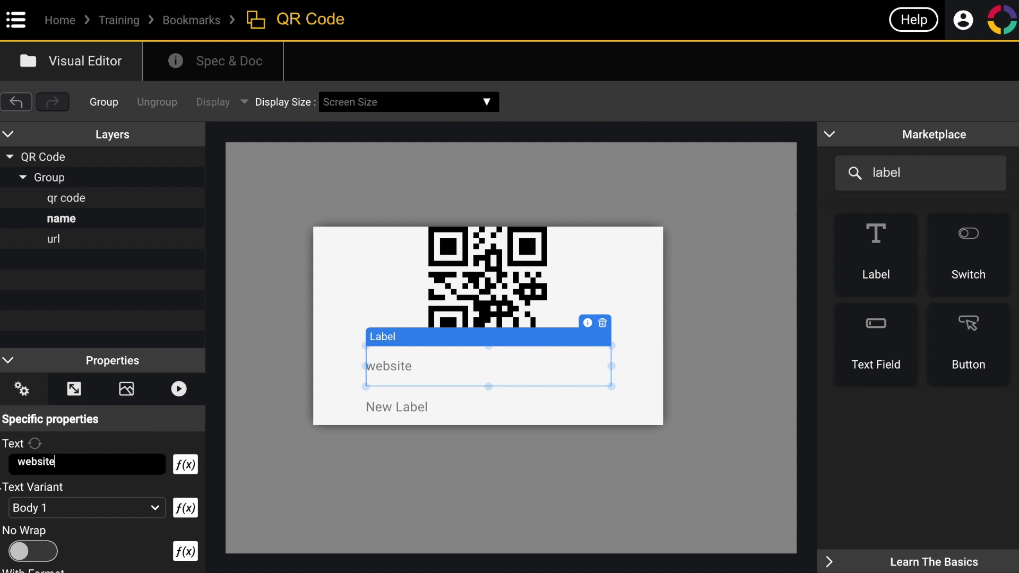
scroll(99, 508, "down", 3)
scroll(100, 508, "down", 2)
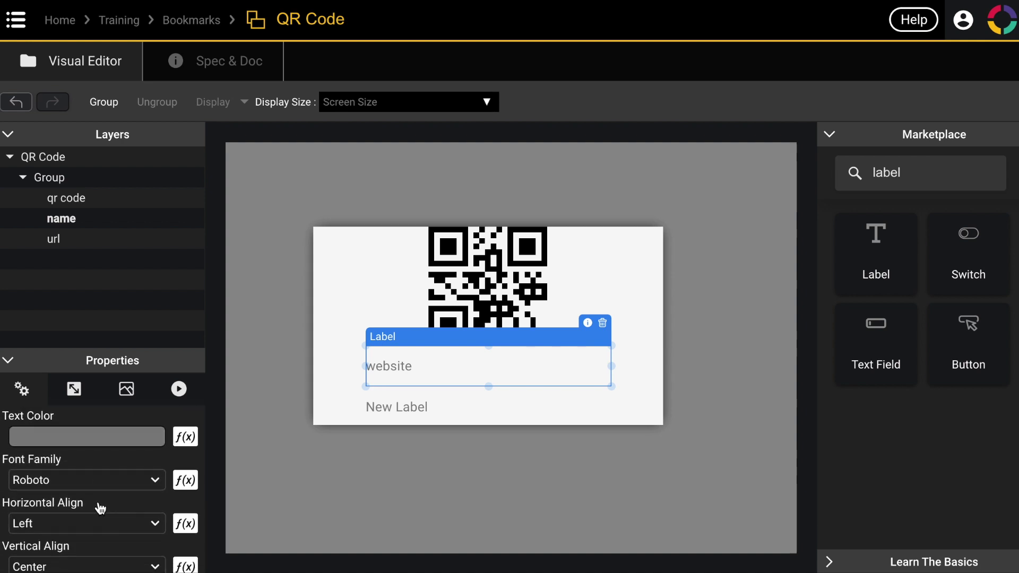
left_click(82, 515)
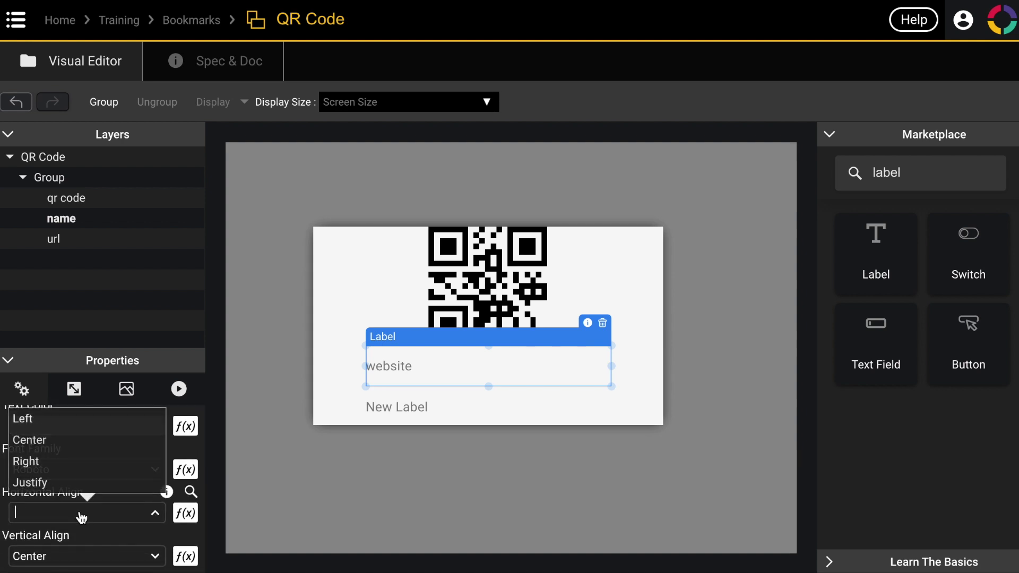
left_click(43, 441)
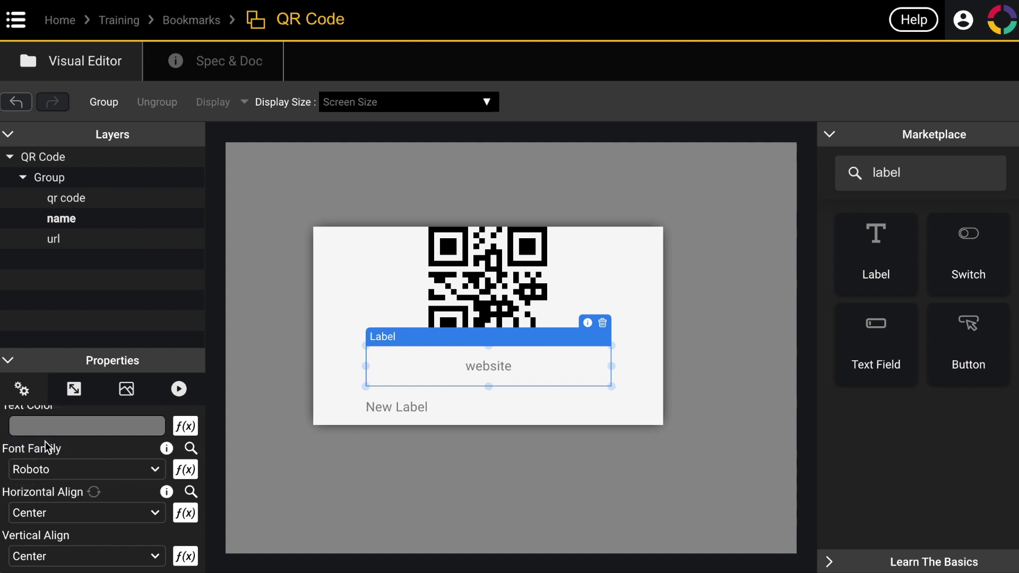
- Set the name label's text variant to Heading 5
scroll(93, 489, "up", 3)
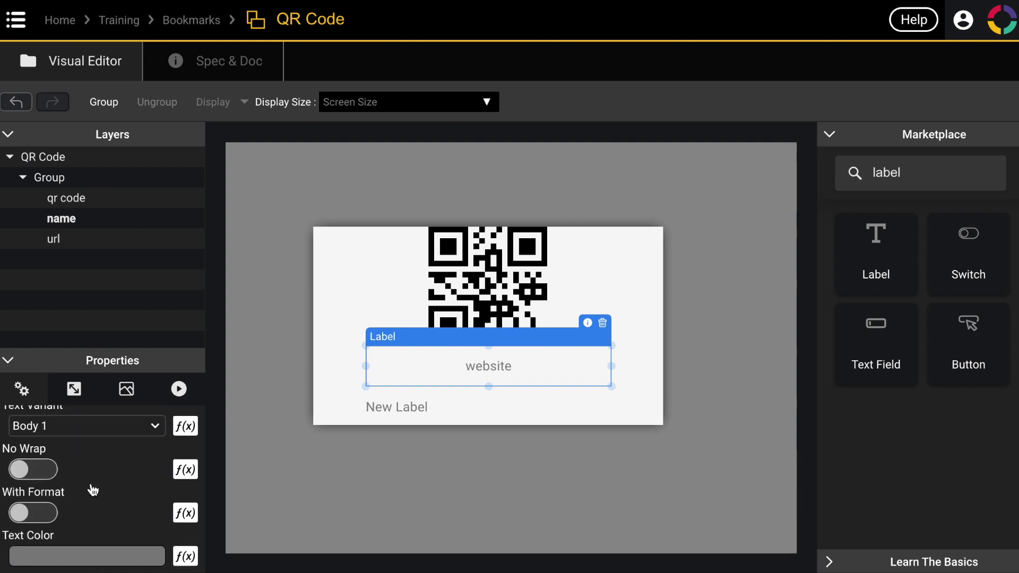
scroll(93, 490, "up", 1)
left_click(90, 478)
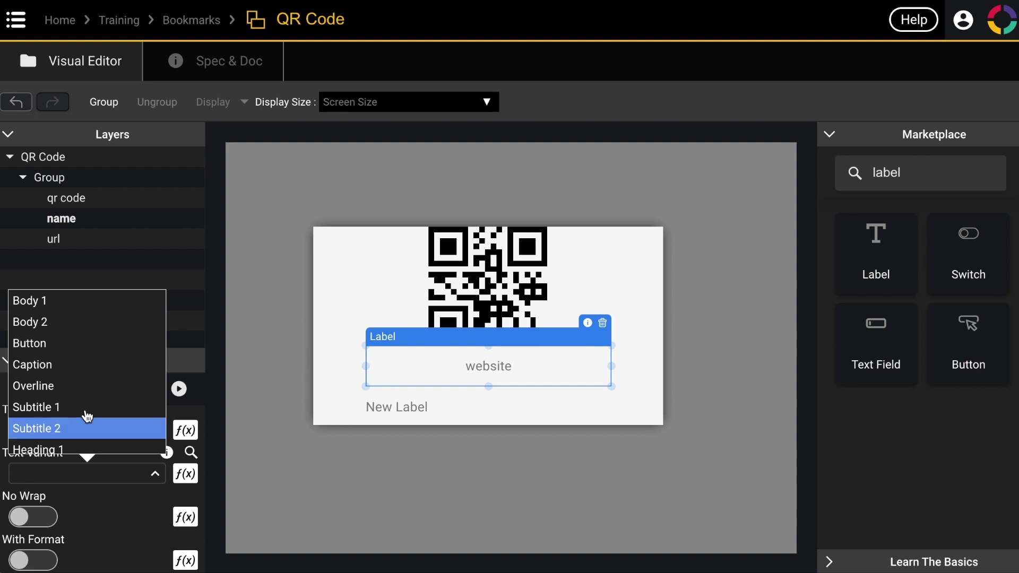
scroll(87, 417, "down", 2)
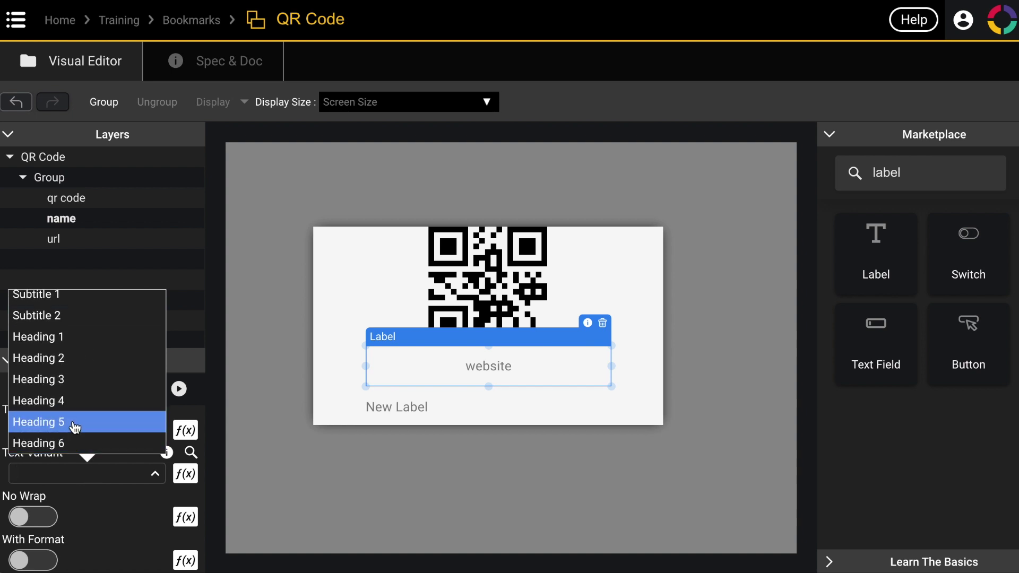
left_click(75, 424)
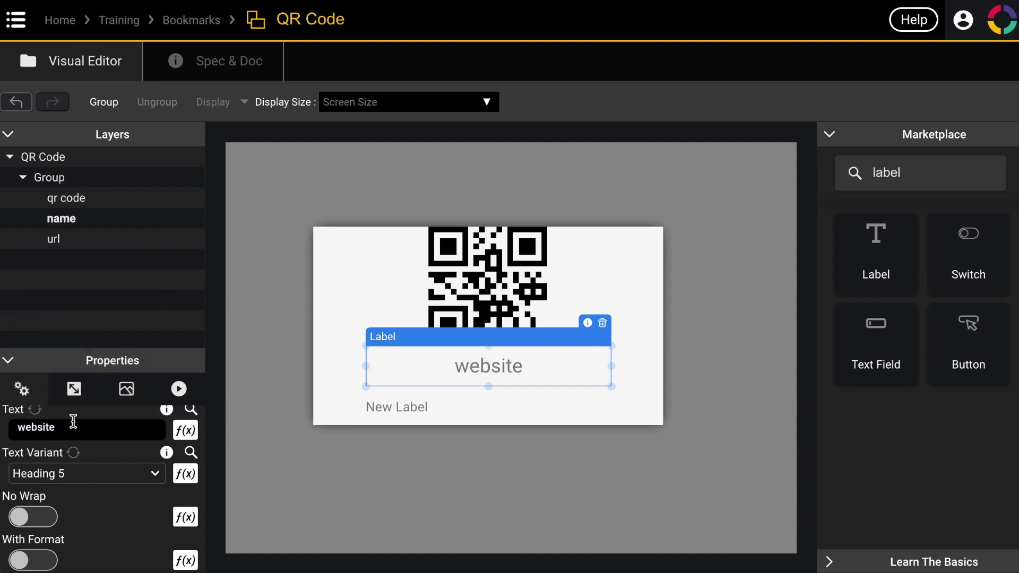
- Set the url label's horizontal alignment to Center
left_click(77, 241)
scroll(69, 526, "down", 4)
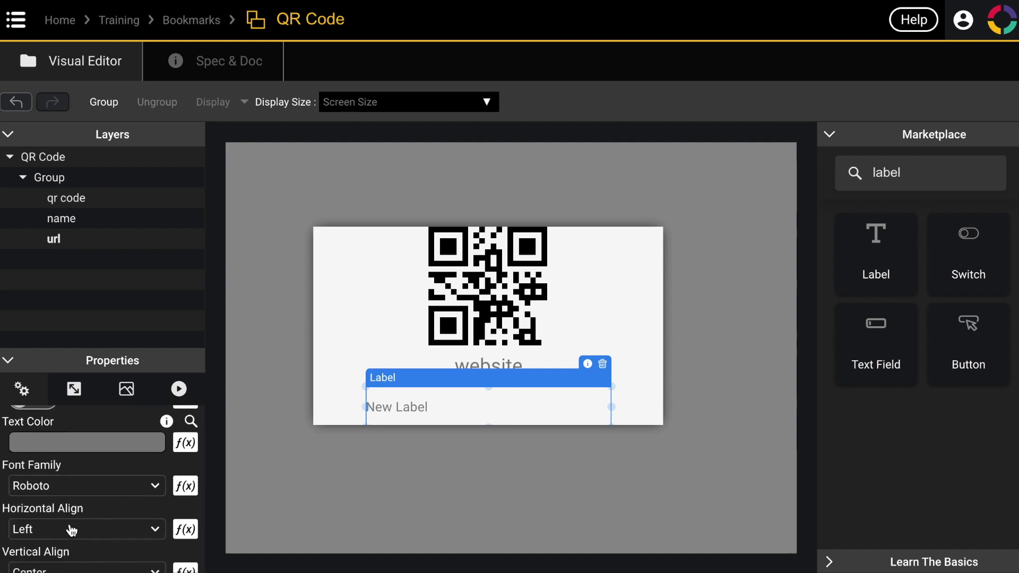
scroll(32, 525, "down", 1)
left_click(51, 491)
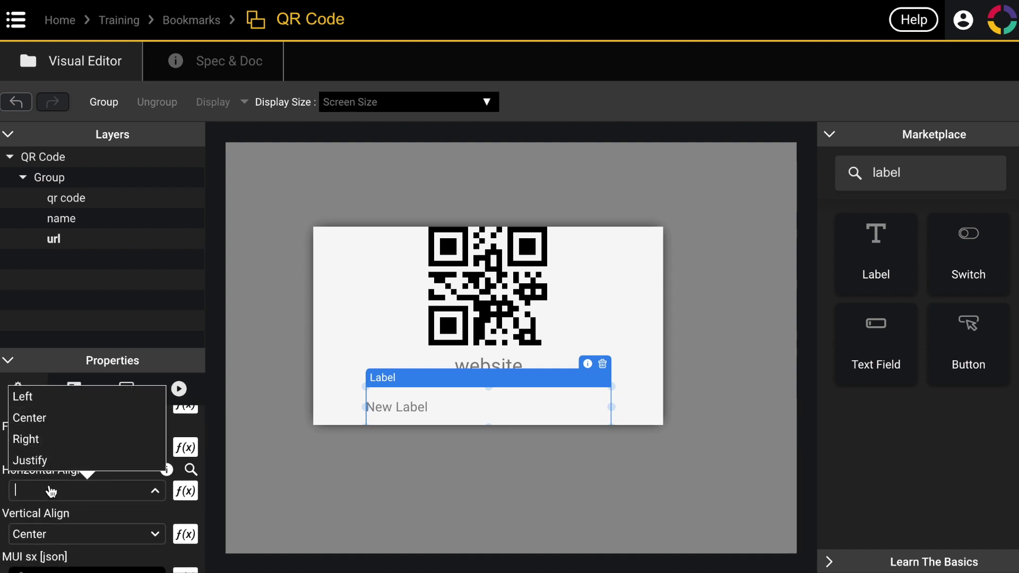
left_click(54, 428)
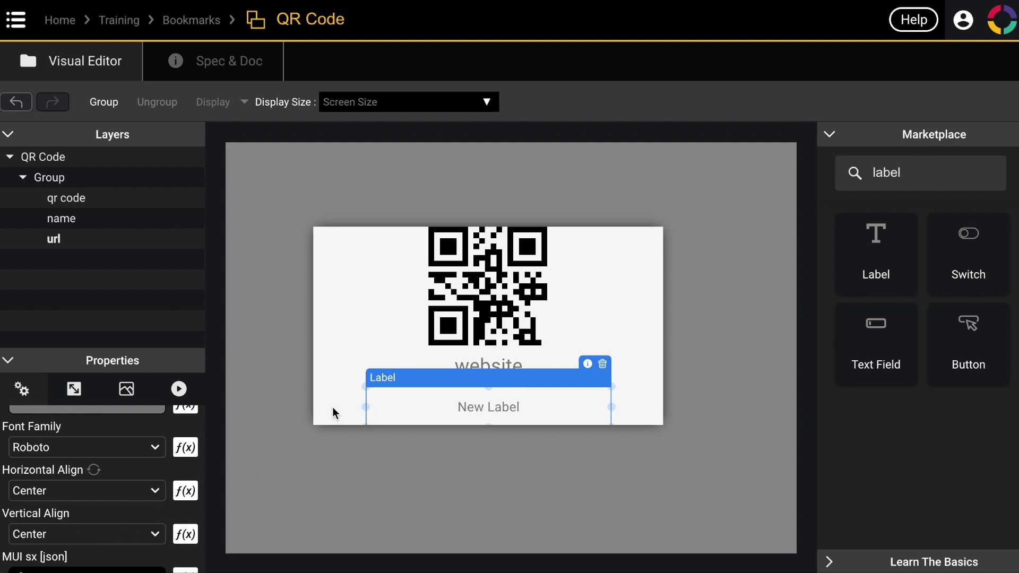
- Switch the url label's width unit to % and set the width to 90
left_click(76, 396)
scroll(112, 471, "down", 3)
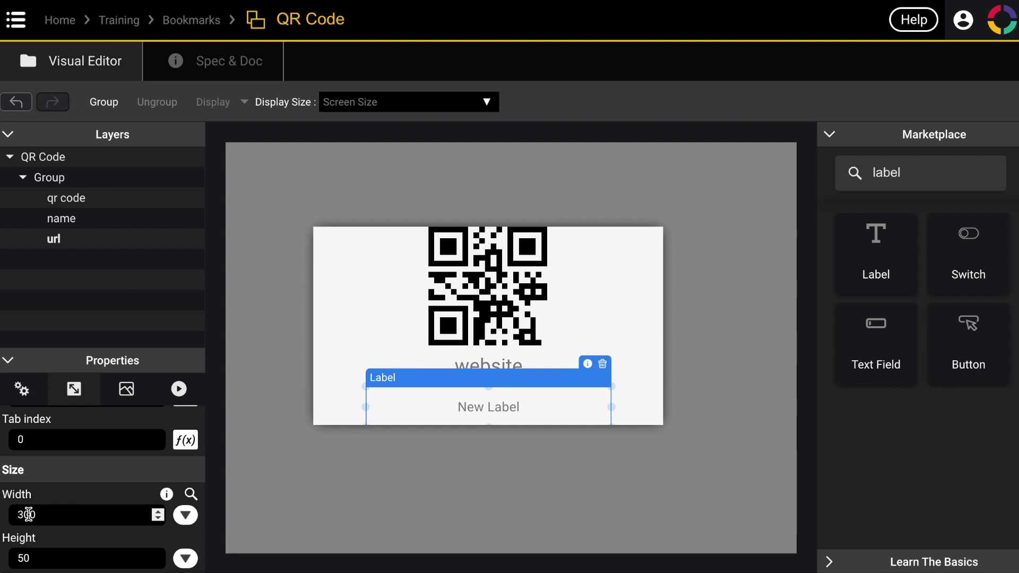
left_click(185, 515)
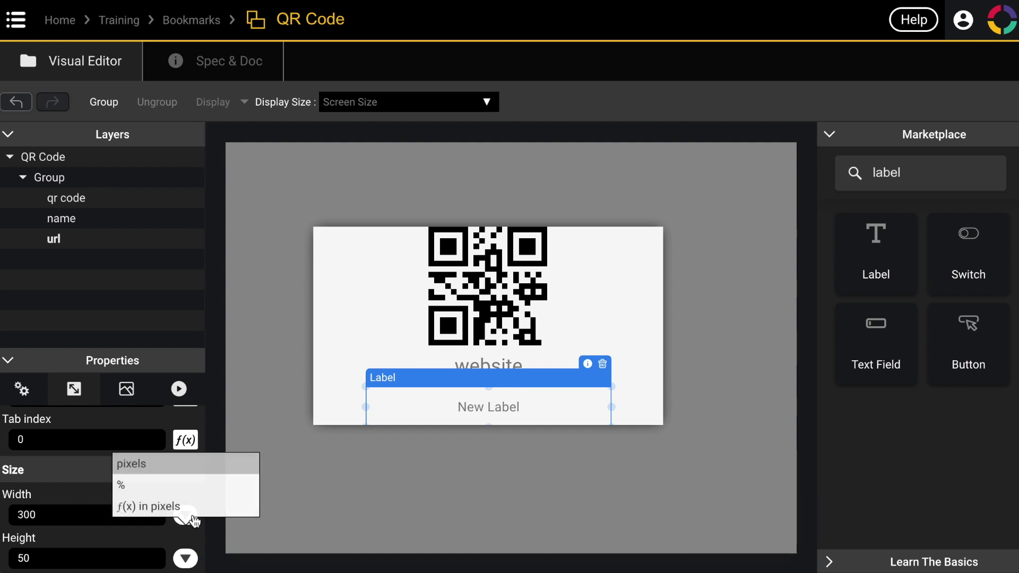
left_click(151, 493)
double_click(27, 515)
type("90")
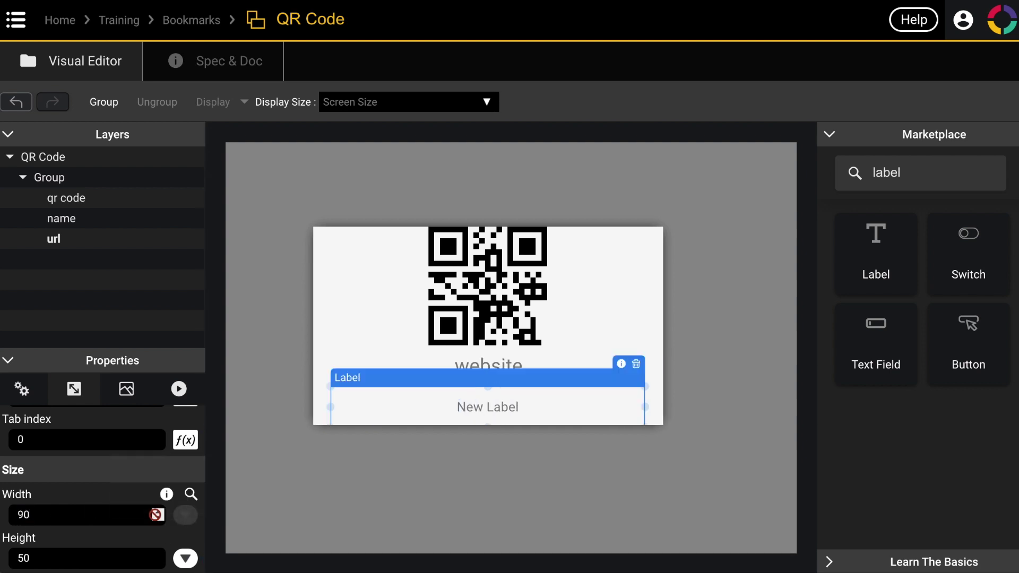
- Switch the name label's width unit to % and set the width to 90
left_click(86, 223)
scroll(76, 527, "down", 3)
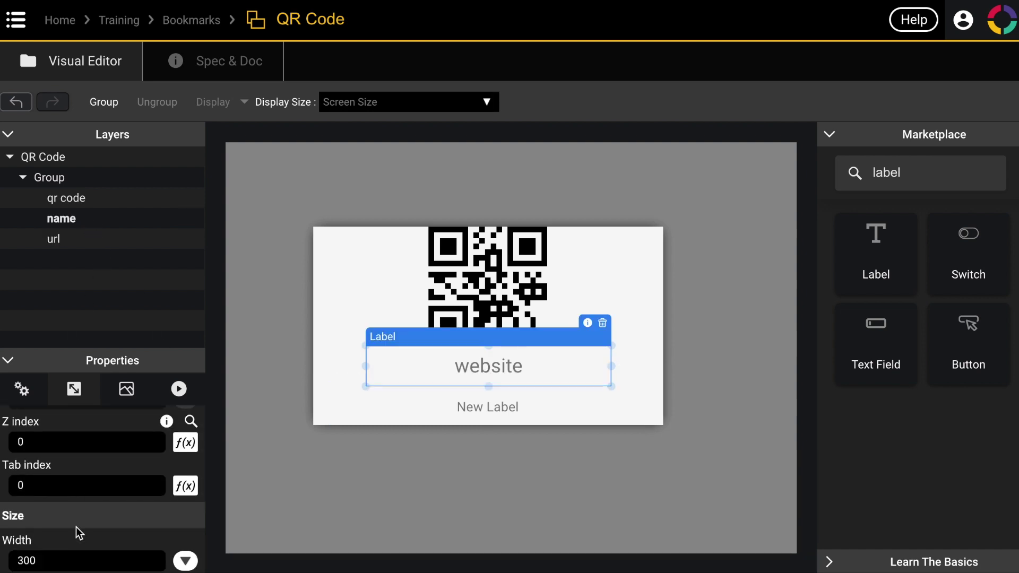
left_click(179, 517)
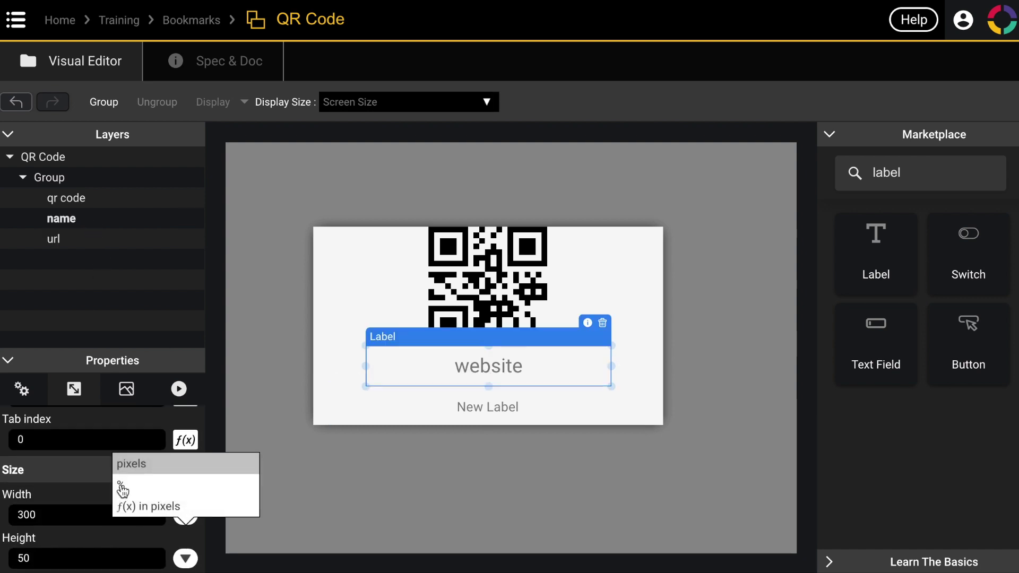
left_click(125, 505)
double_click(29, 516)
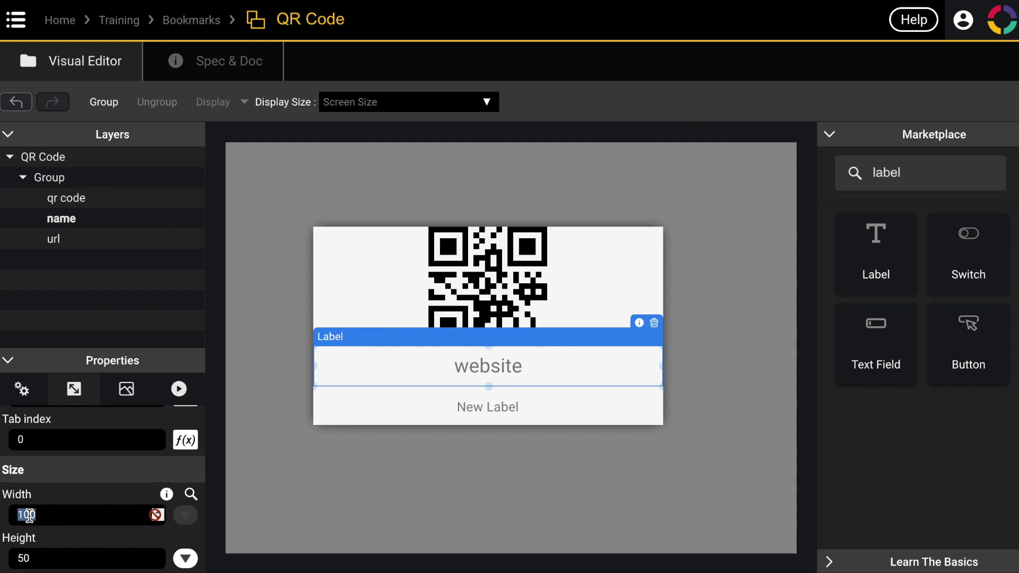
type("90")
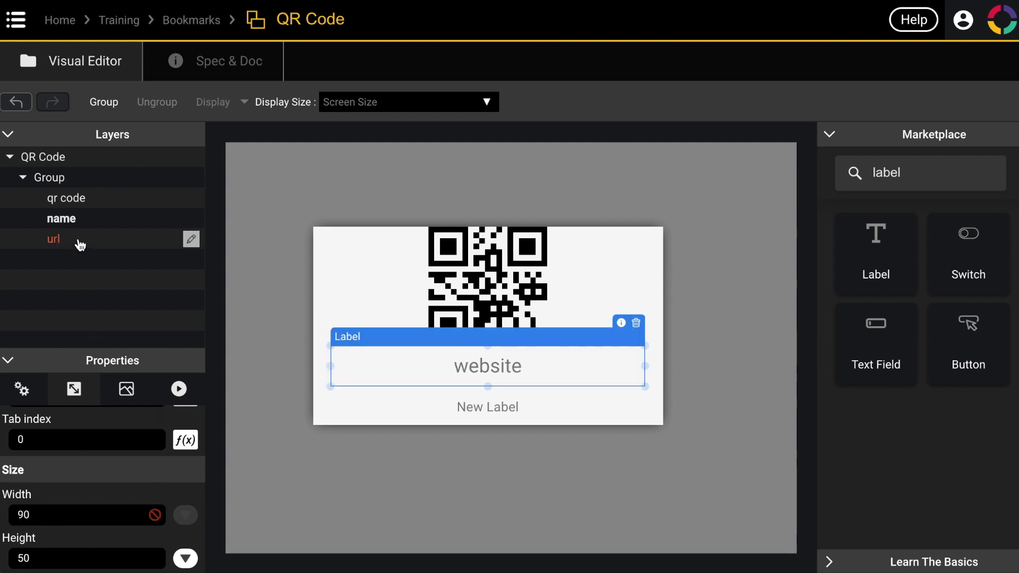
- Replace the url label's text with htttp://
left_click(77, 241)
left_click(22, 391)
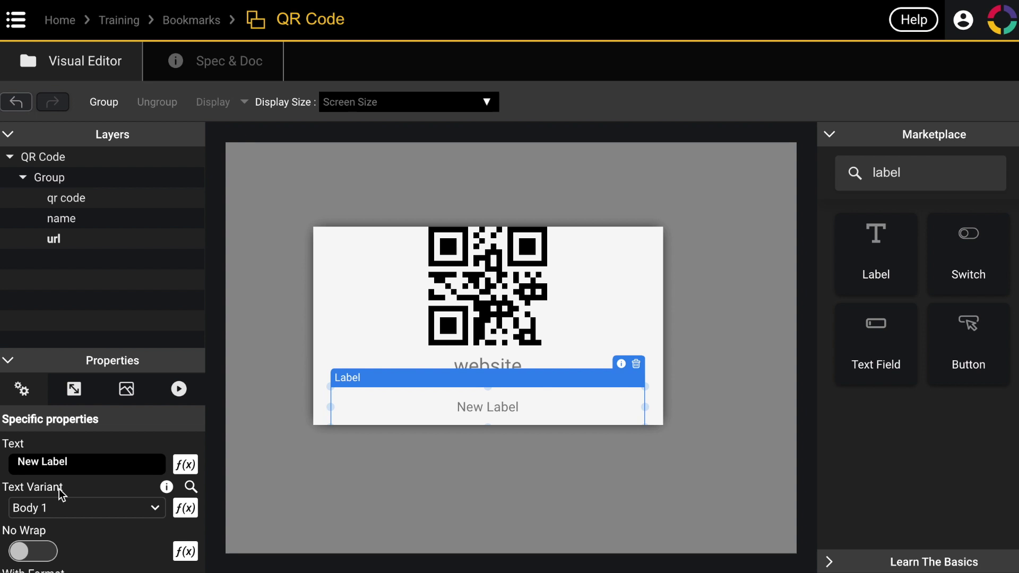
left_click_drag(75, 463, 12, 461)
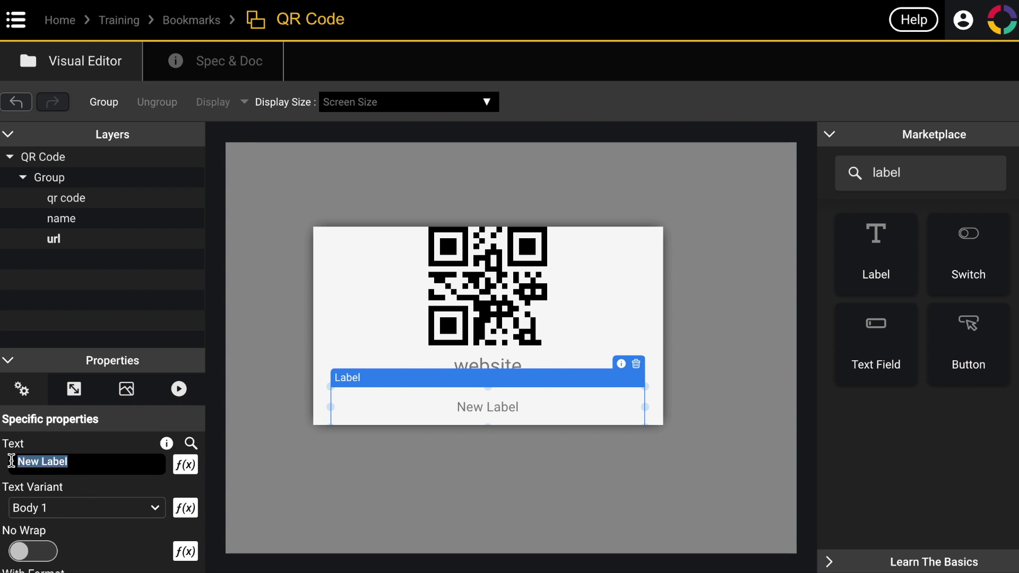
type("htttp")
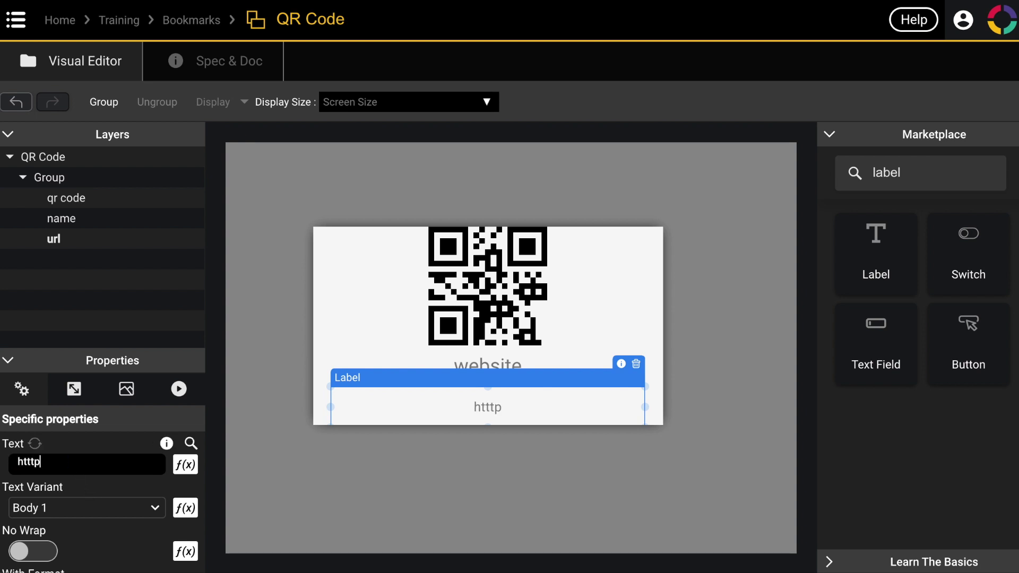
type("://")
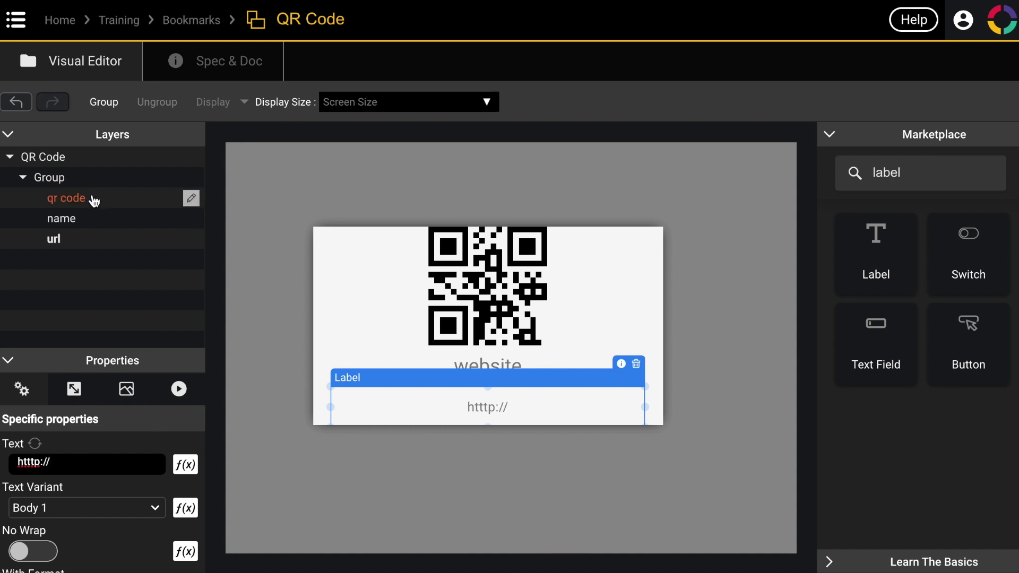
- Give the group a pale yellow background color from the preset swatches
left_click(85, 183)
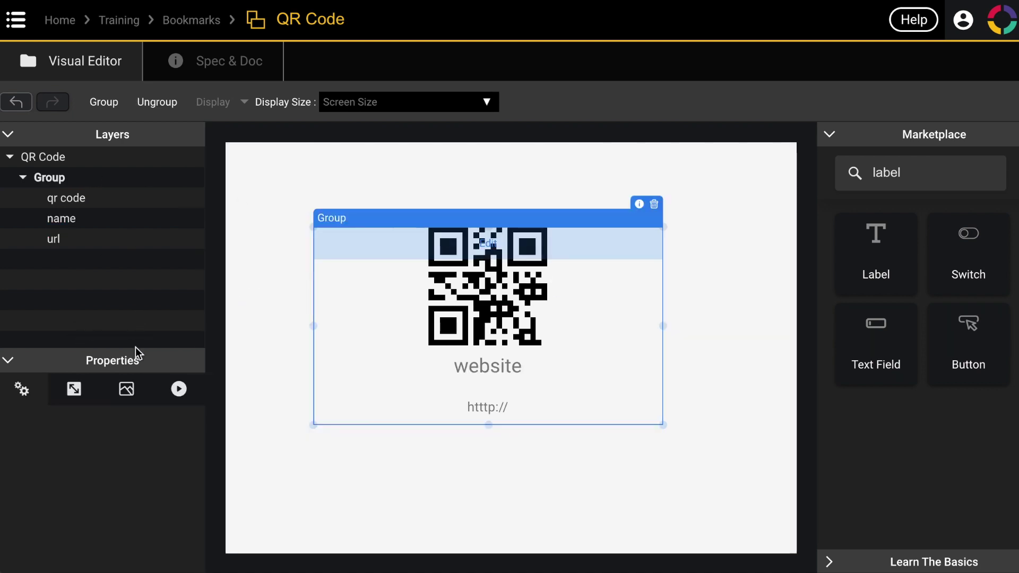
left_click(130, 391)
scroll(132, 455, "down", 3)
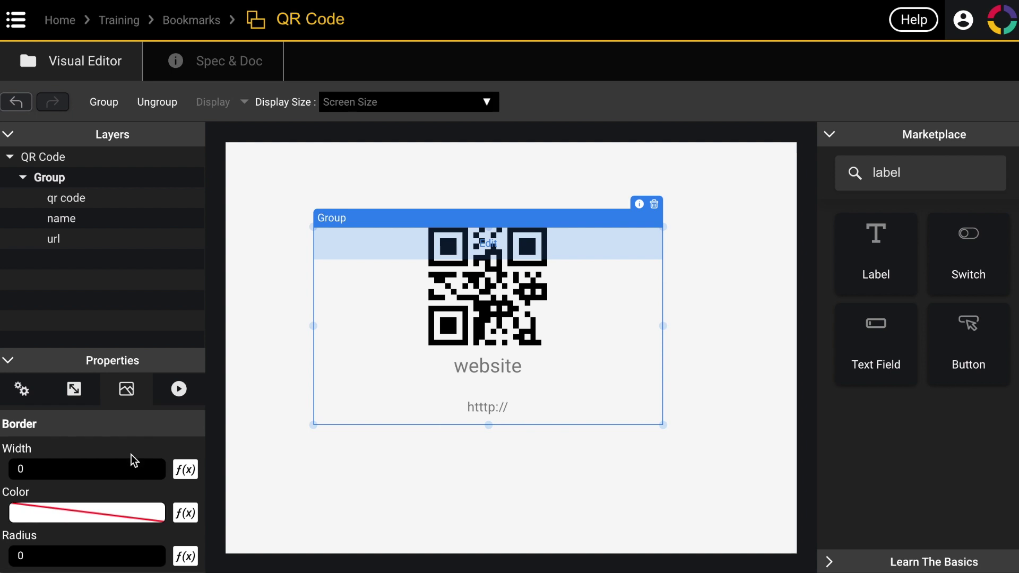
scroll(132, 454, "up", 1)
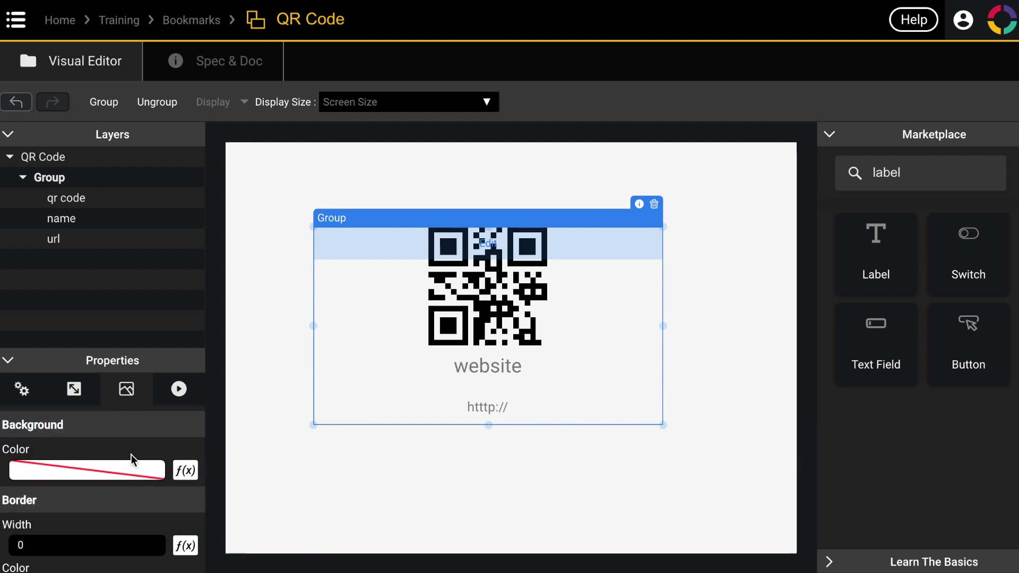
left_click(113, 469)
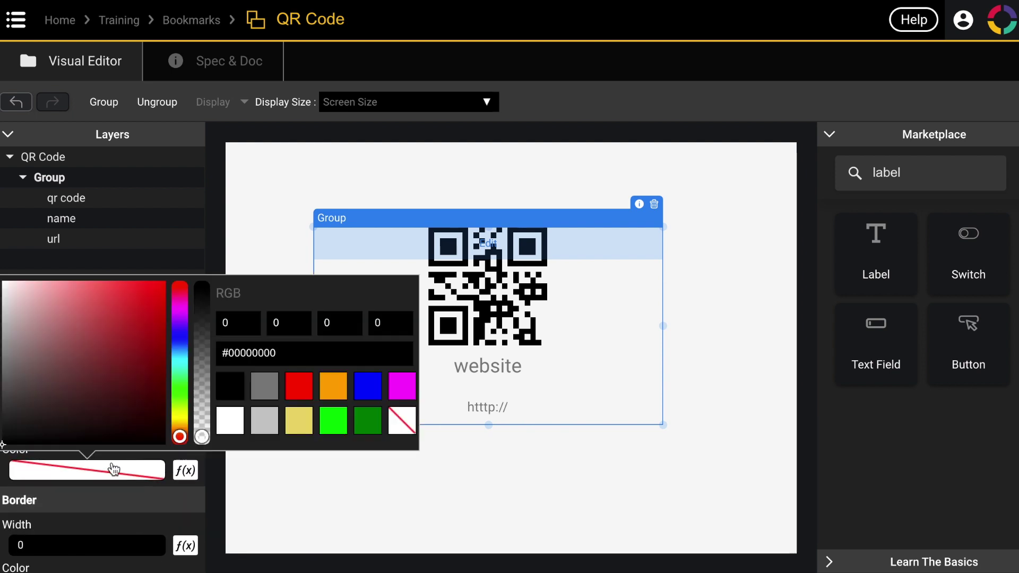
left_click(300, 420)
left_click(269, 516)
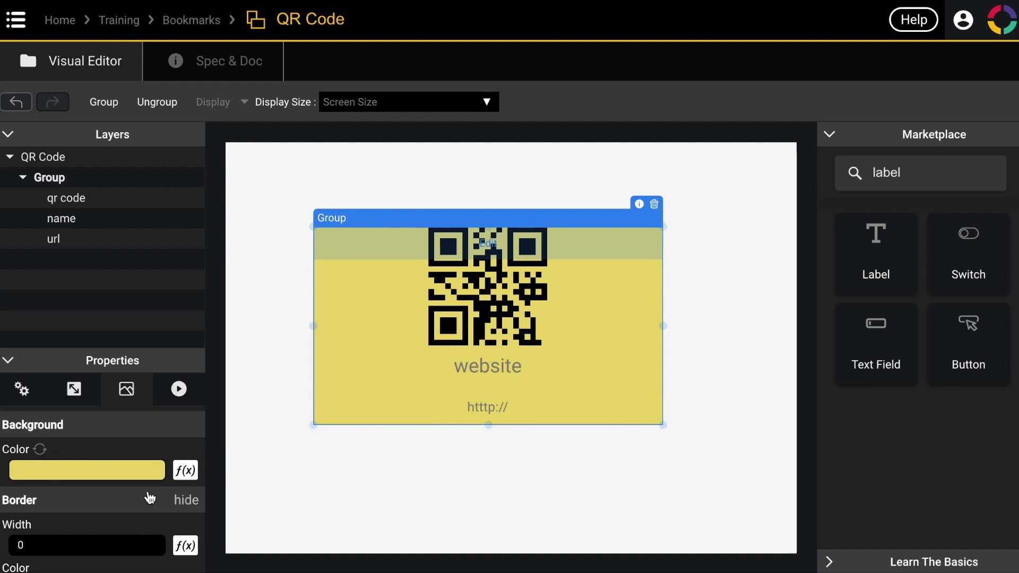
- Round the group's corners by setting its border radius to 50, and deselect the group
scroll(127, 507, "down", 1)
scroll(123, 512, "down", 2)
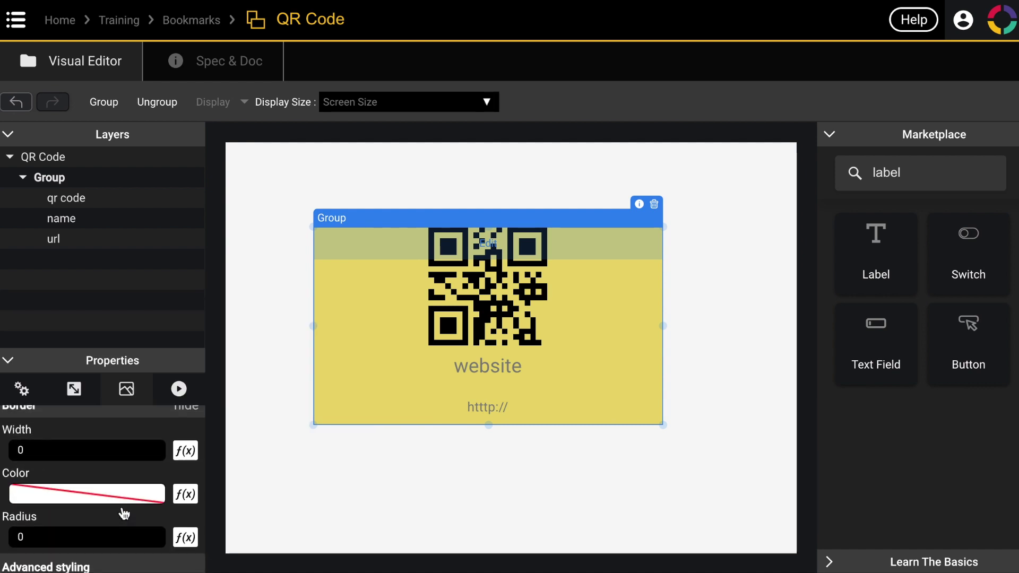
left_click(157, 532)
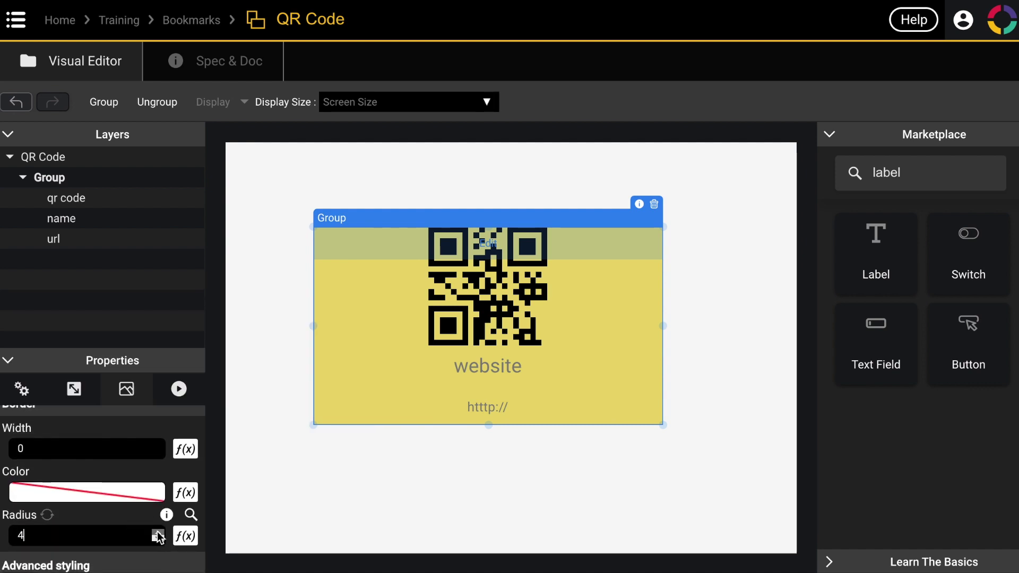
left_click_drag(158, 534, 158, 534)
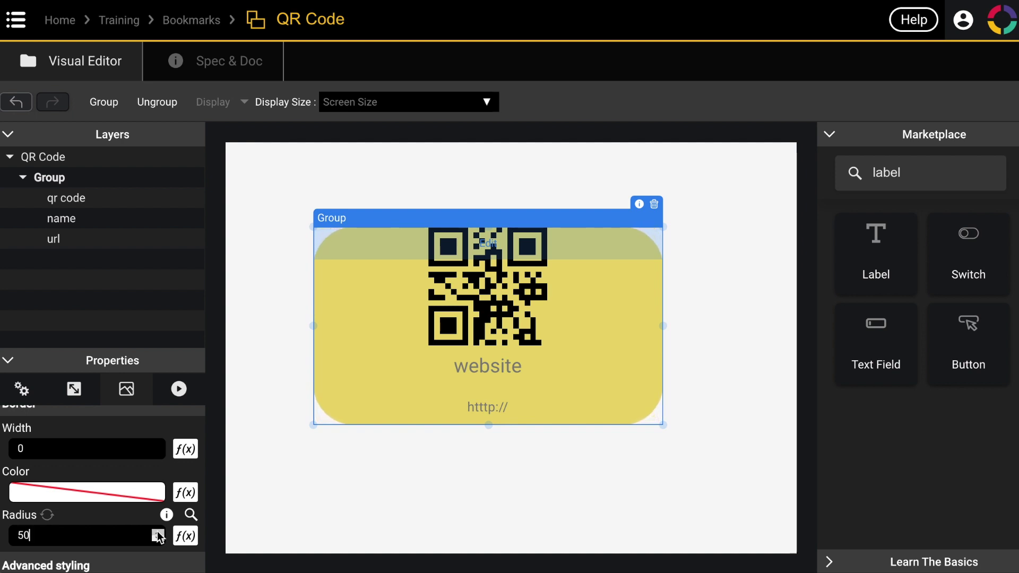
left_click(436, 491)
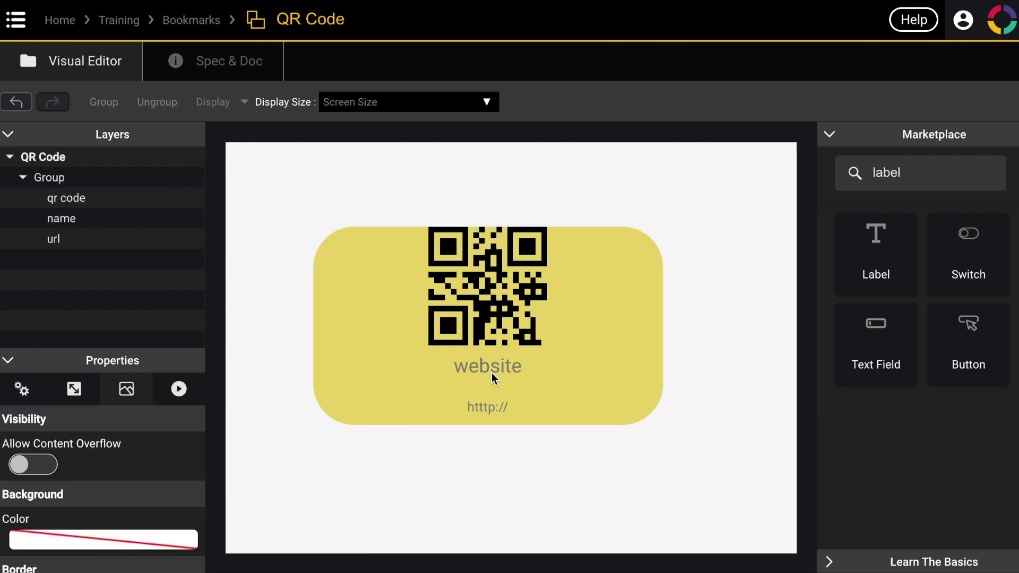
- Search the marketplace for rect and add a Rectangle over the lower part of the yellow card
double_click(877, 172)
type("rect")
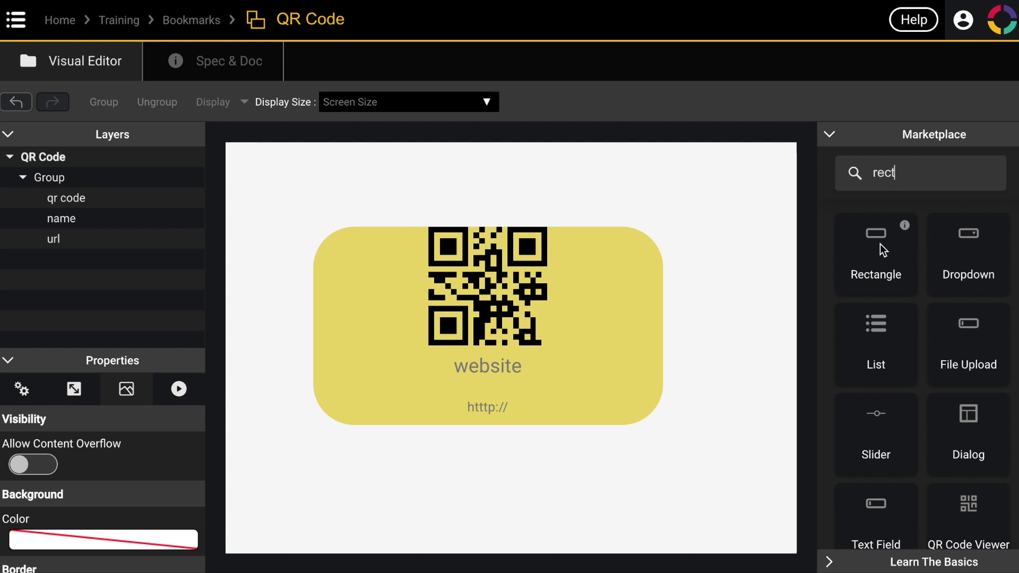
left_click_drag(876, 246, 518, 392)
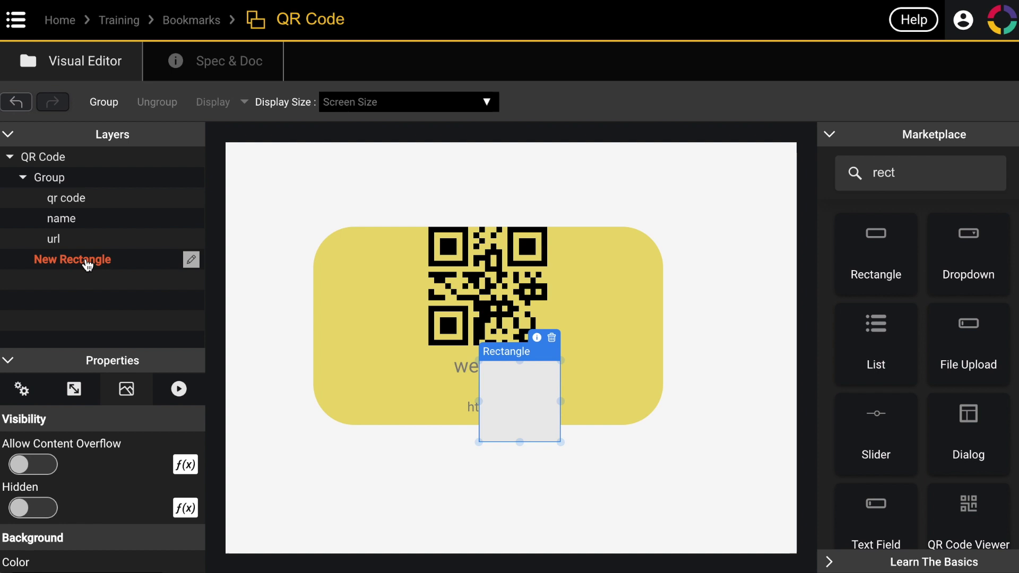
- Rename the new rectangle layer as V margin and move it into the group above the qr code element
left_click(191, 259)
double_click(104, 258)
key("BackSpace")
key("BackSpace")
key("BackSpace")
key("BackSpace")
key("BackSpace")
type("mar")
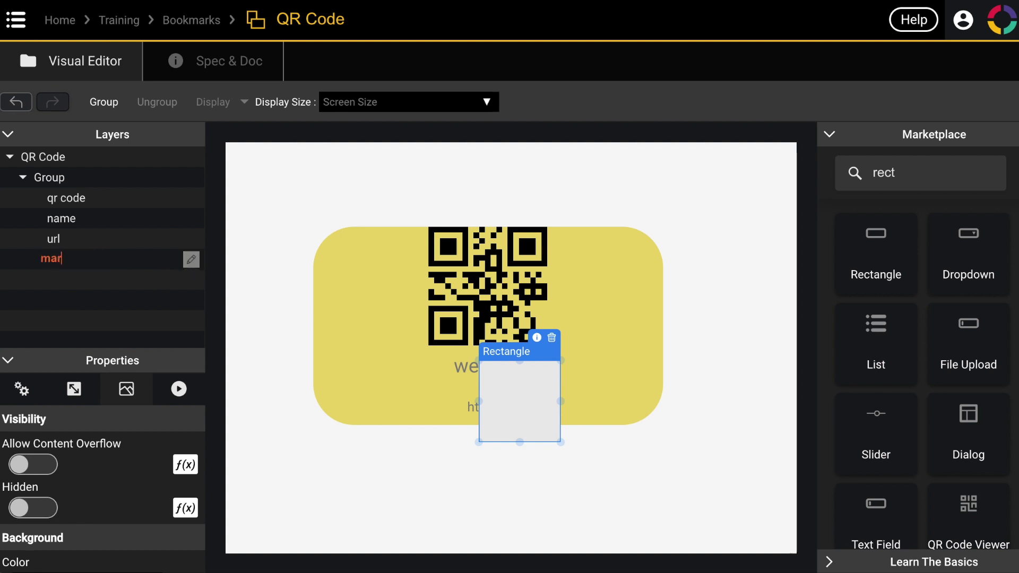
type("gin")
type("V")
key("Return")
left_click_drag(72, 267, 78, 187)
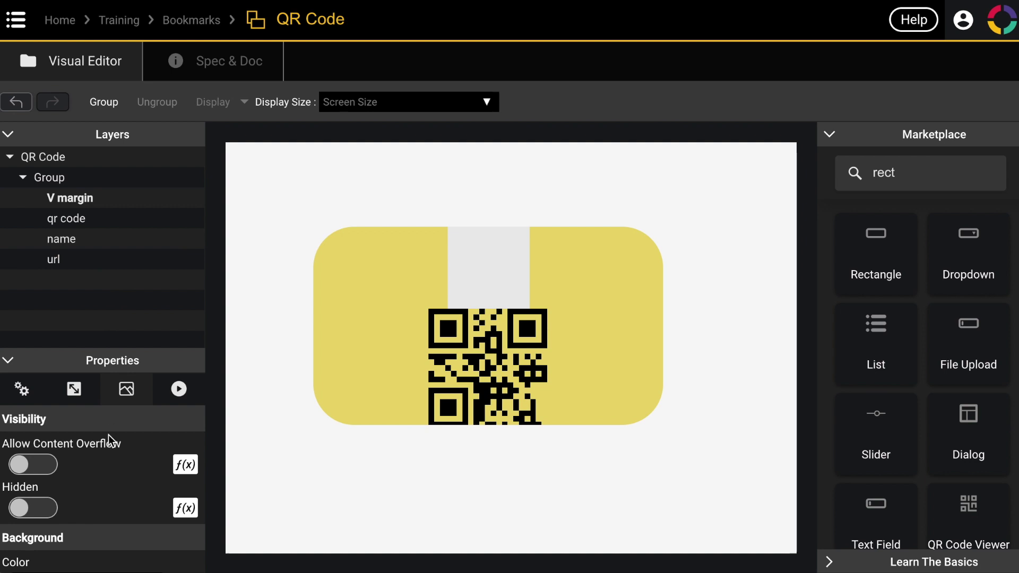
- Set the V margin rectangle's height to 10 pixels
left_click(73, 389)
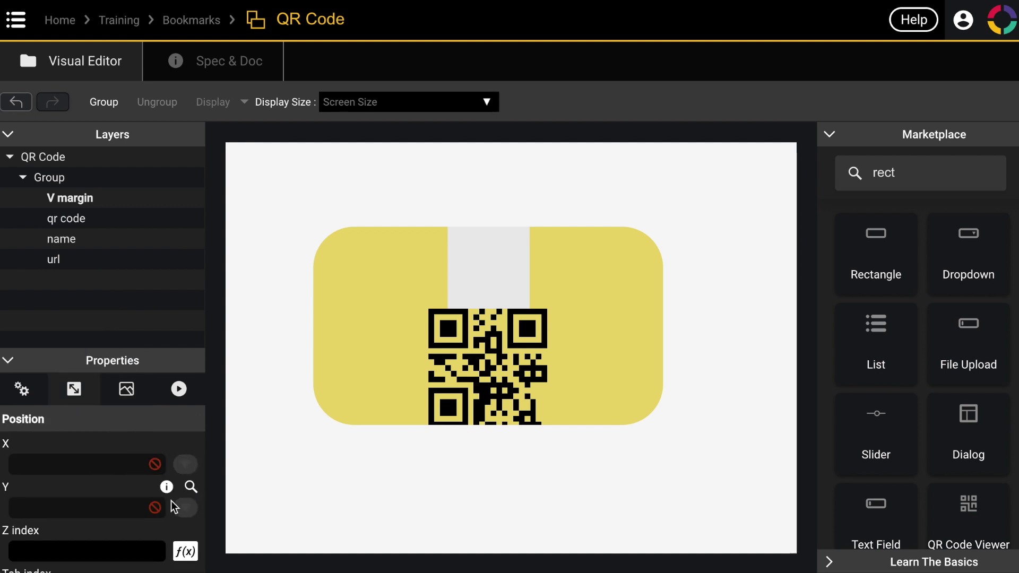
scroll(106, 489, "down", 4)
left_click(186, 560)
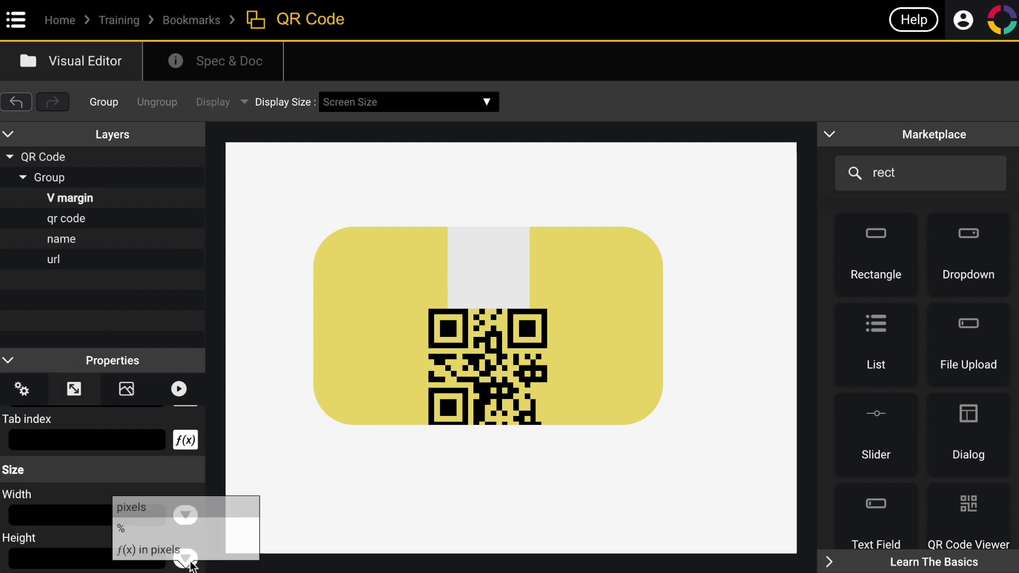
left_click(52, 557)
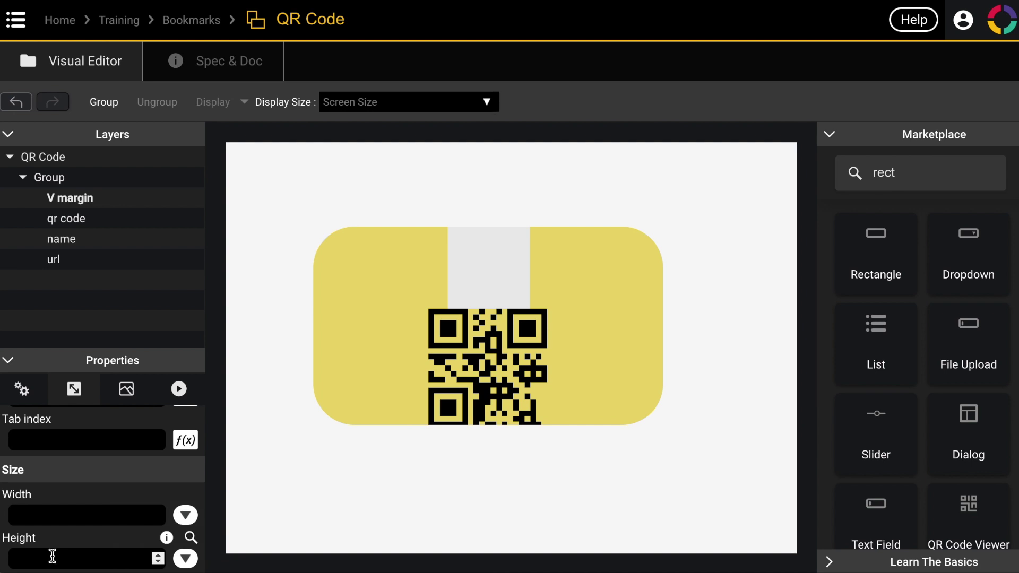
type("10")
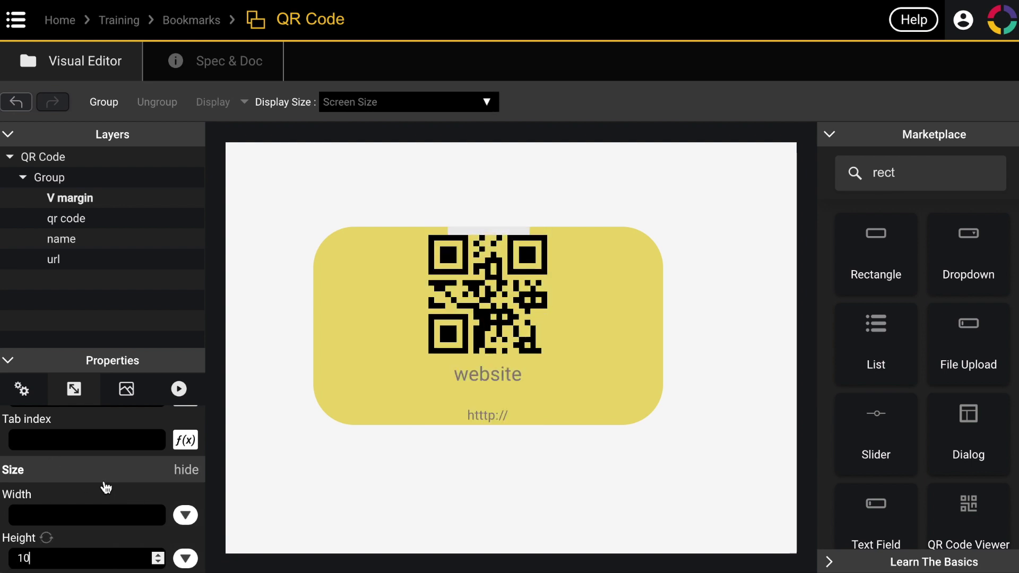
- Make the V margin rectangle's background color transparent and deselect it
left_click(127, 390)
scroll(112, 483, "down", 3)
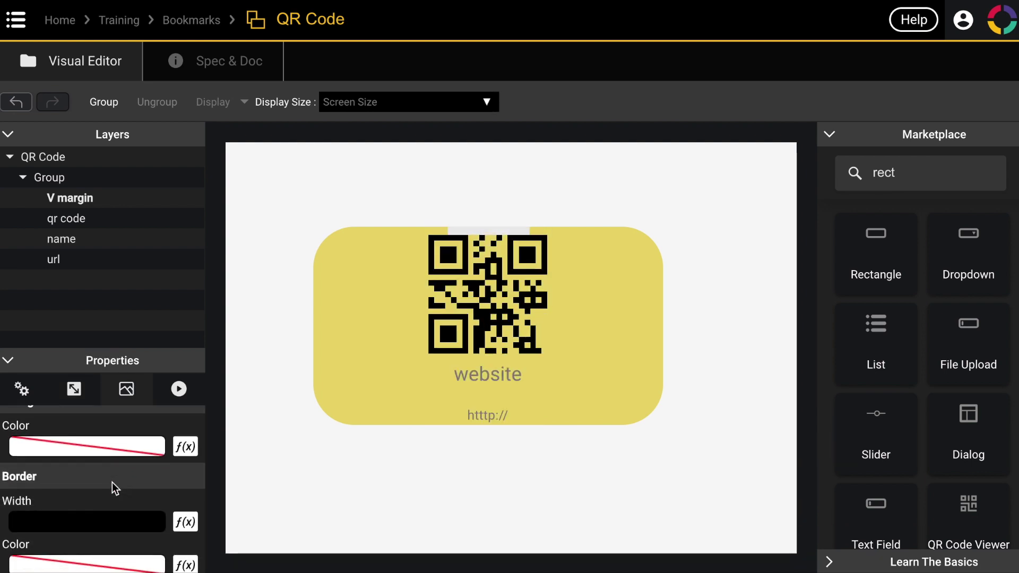
left_click(72, 442)
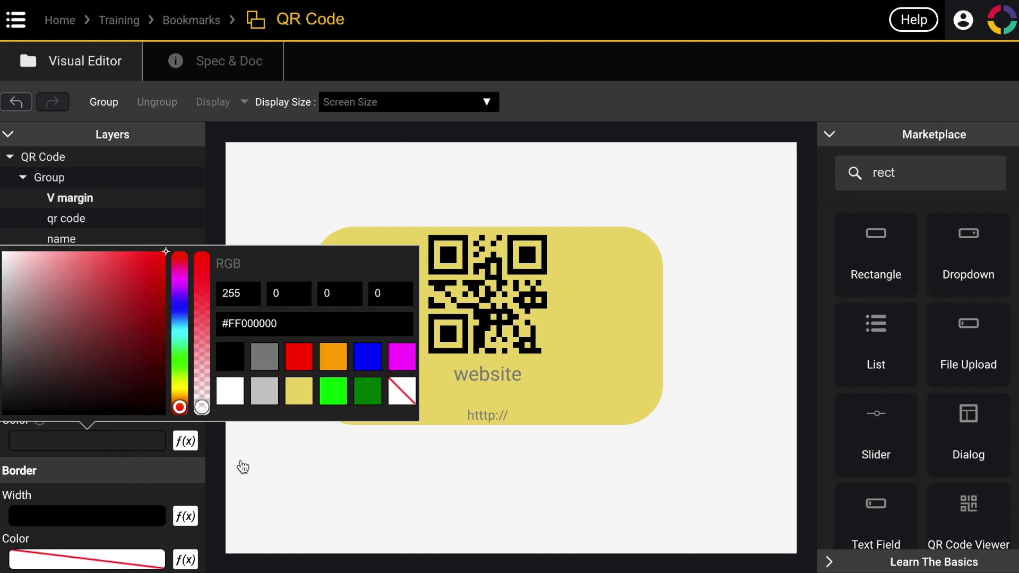
left_click(408, 395)
left_click(415, 514)
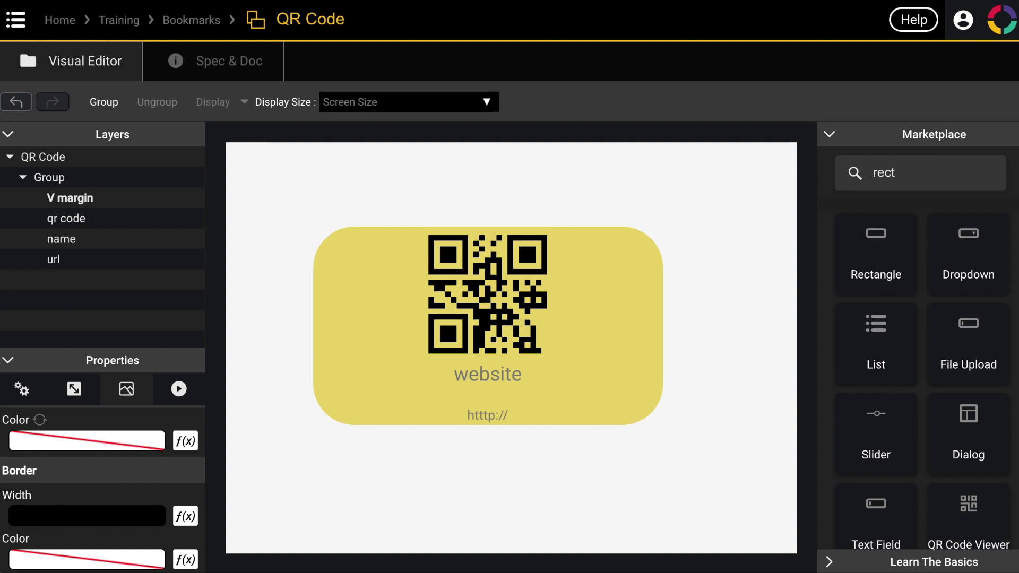
- Set the url label's height to 30 and deselect it
left_click(72, 264)
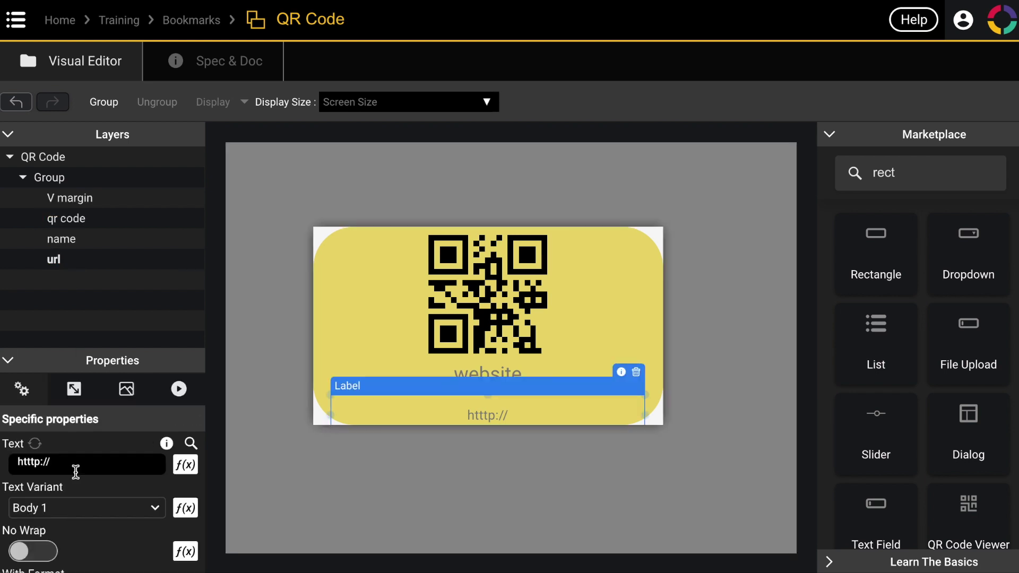
left_click(75, 390)
scroll(107, 516, "down", 3)
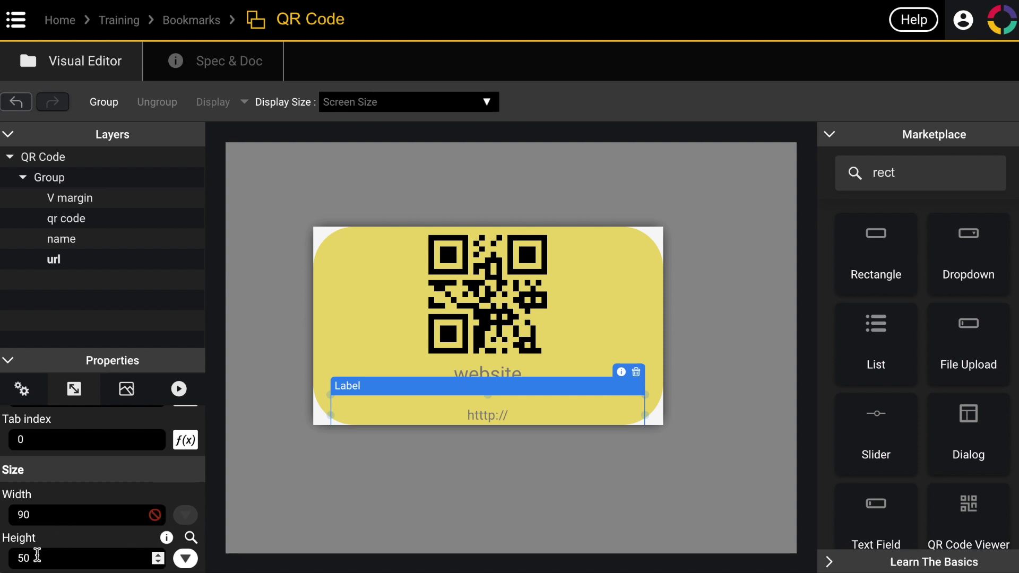
double_click(23, 558)
type("30")
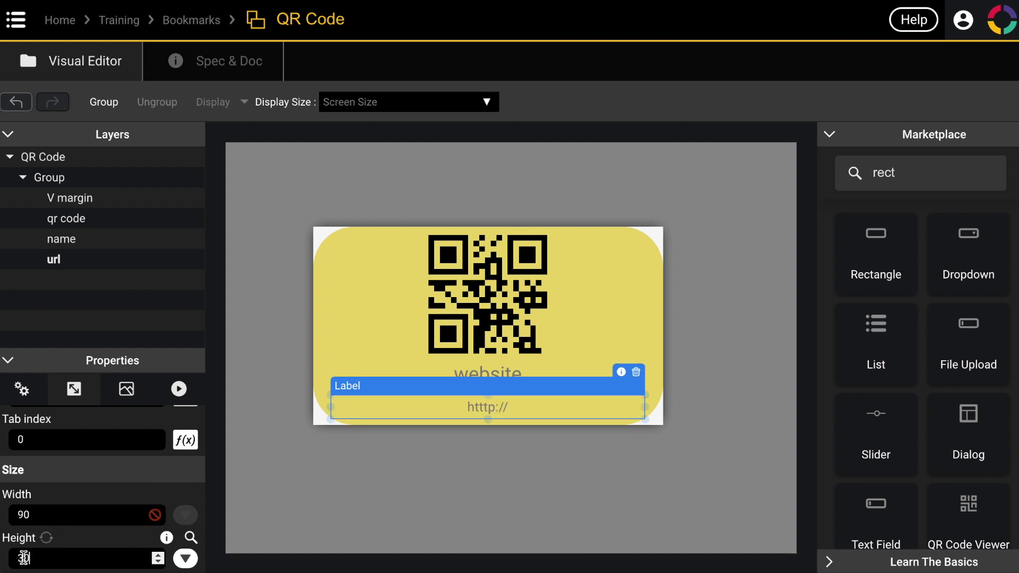
left_click(588, 476)
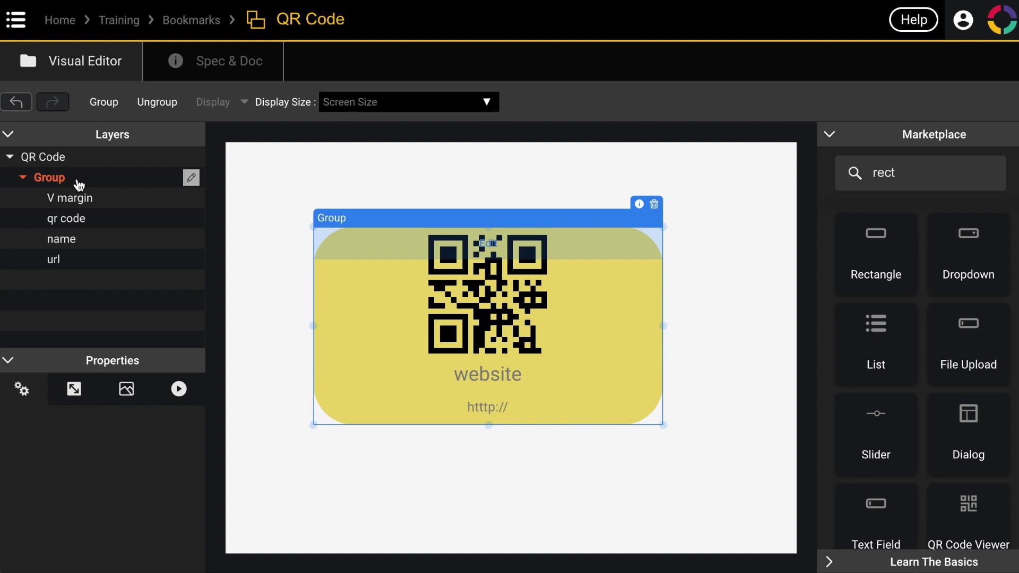
- Align the Group horizontally by setting its X position to Center
left_click(72, 389)
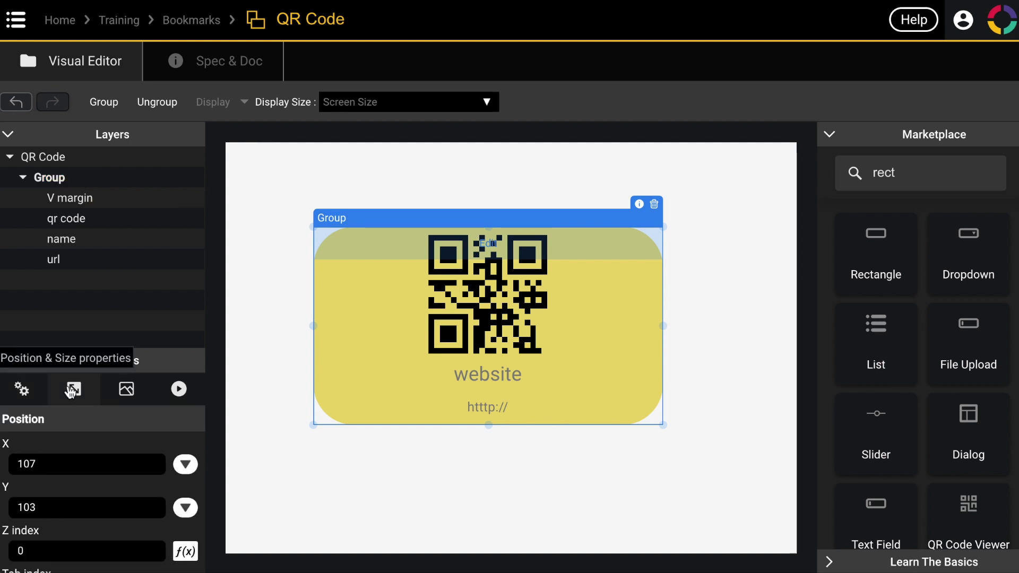
left_click(185, 464)
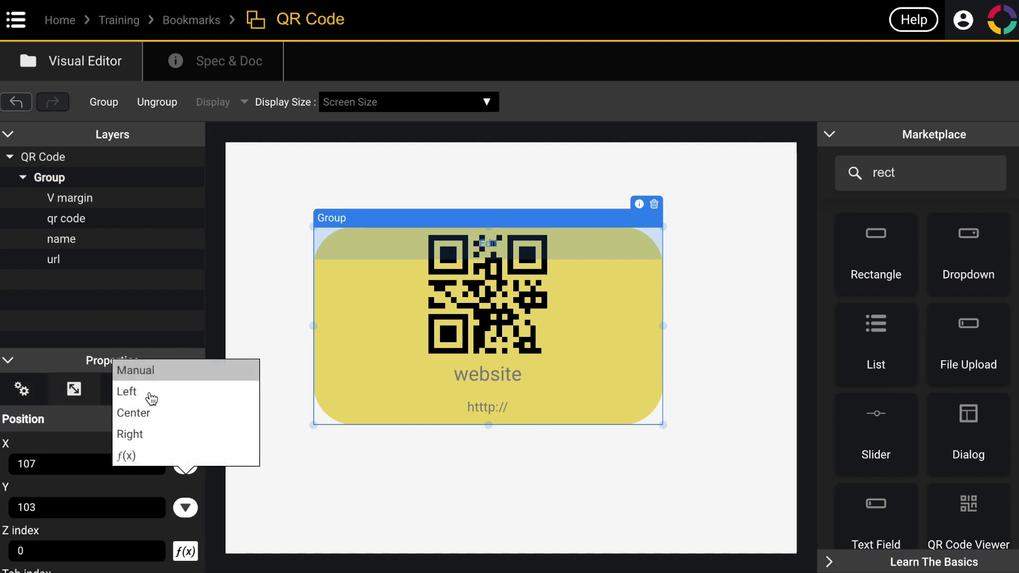
left_click(148, 414)
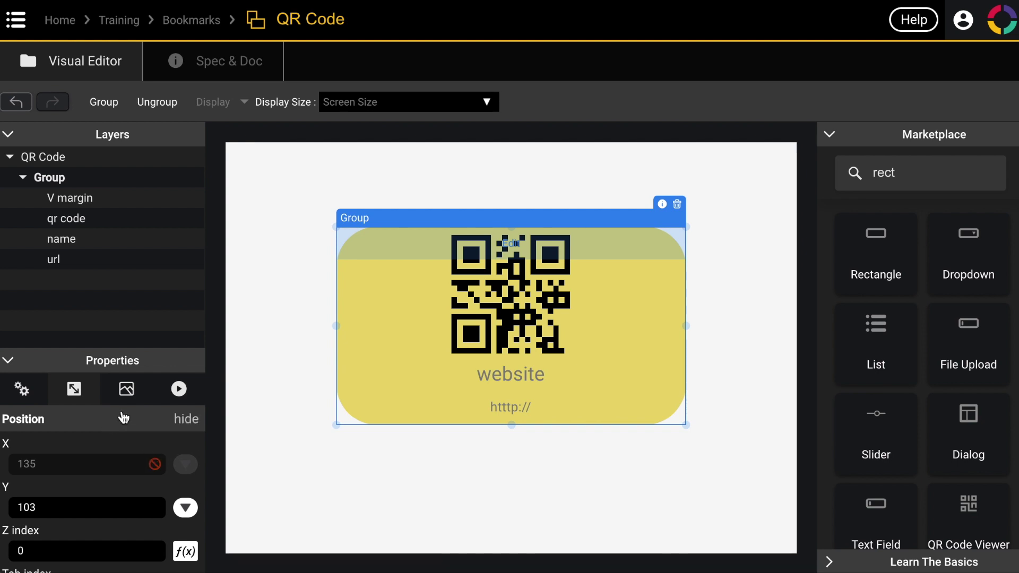
- Make the Group fill the component by setting both its relative width and height to 100
scroll(106, 458, "down", 3)
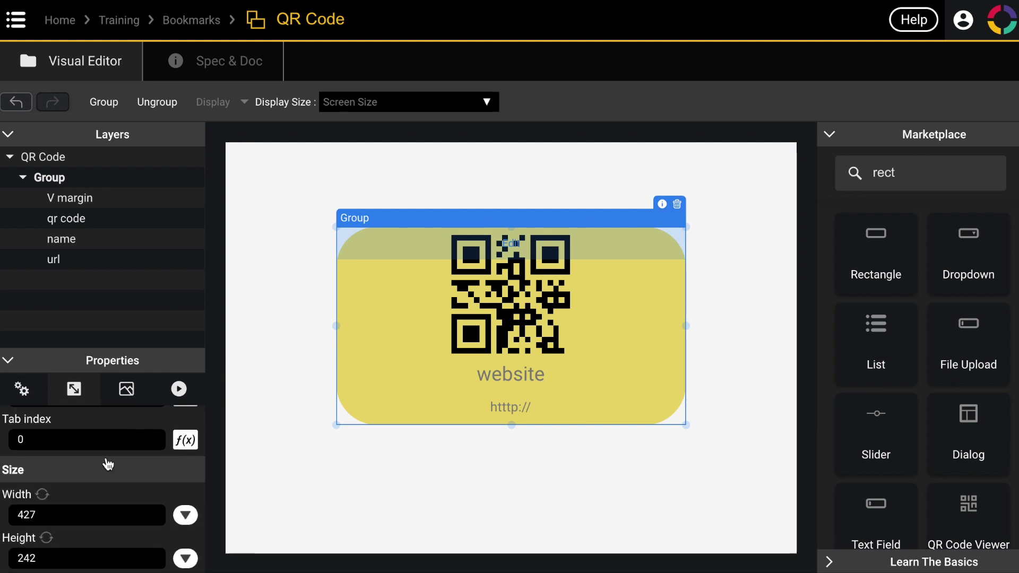
left_click(186, 515)
left_click(150, 486)
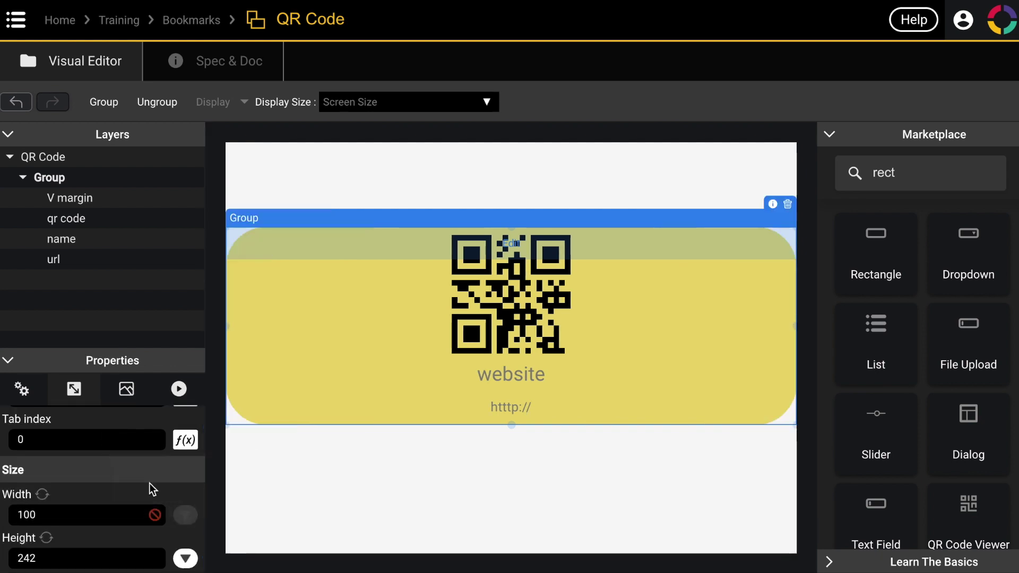
left_click(185, 558)
left_click(149, 528)
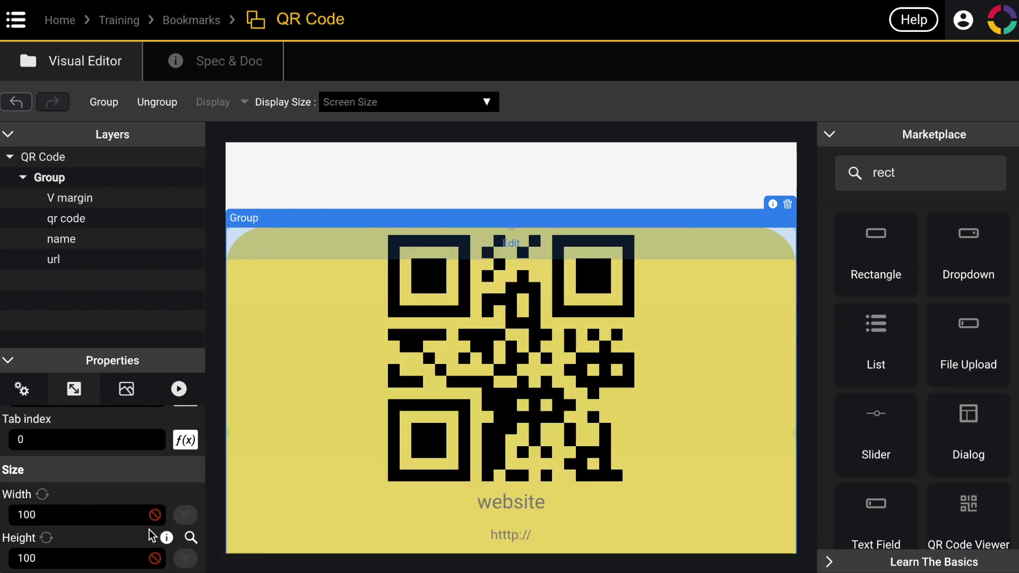
- Set the Group's Y position to Middle and select the root QR Code layer
scroll(100, 464, "up", 3)
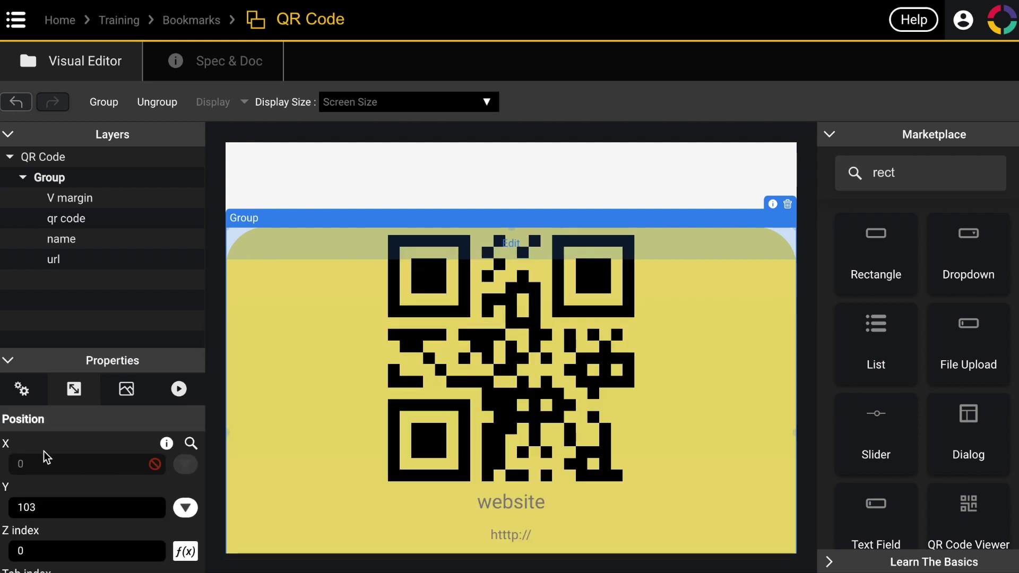
left_click(184, 508)
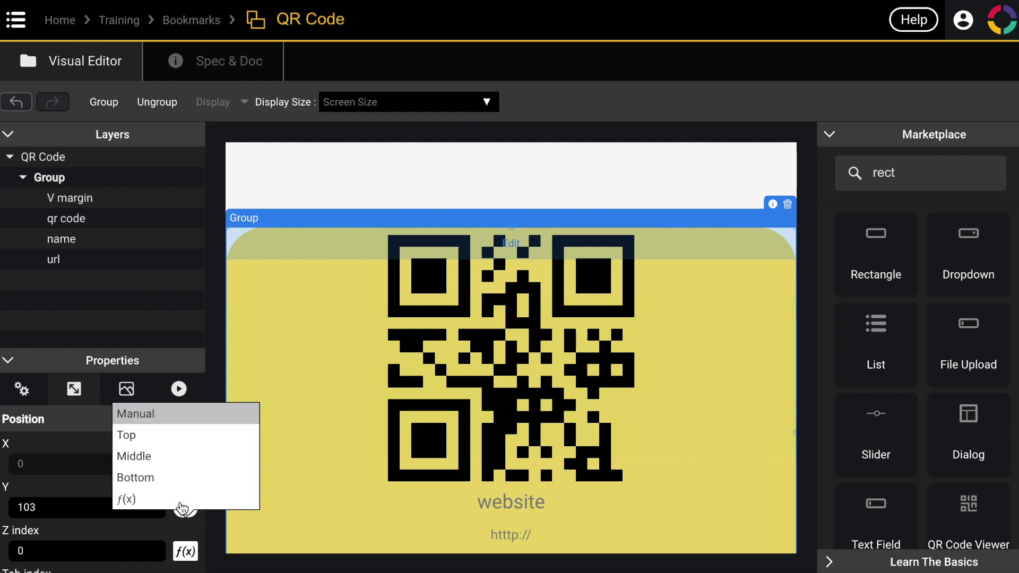
left_click(158, 463)
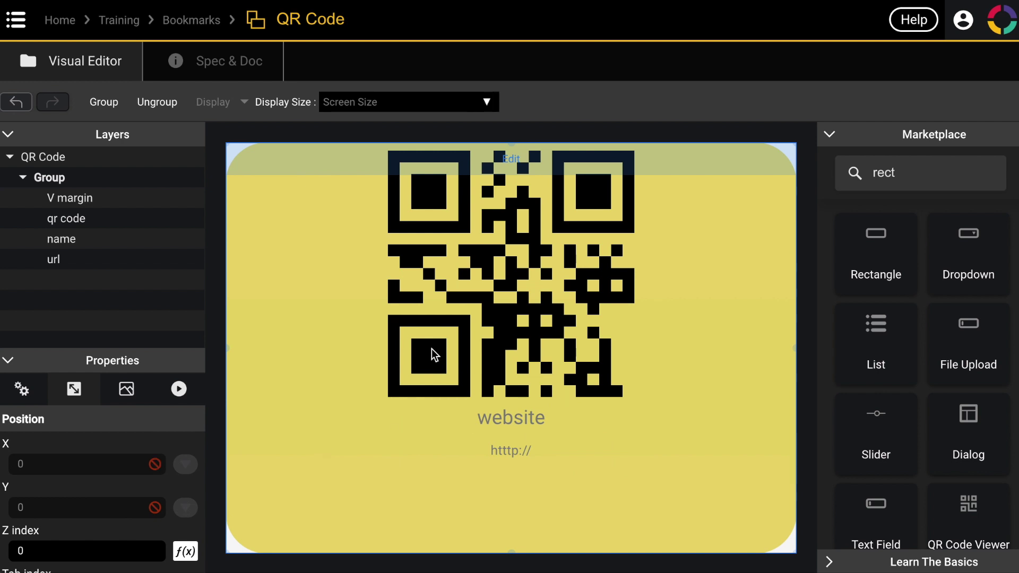
left_click(53, 160)
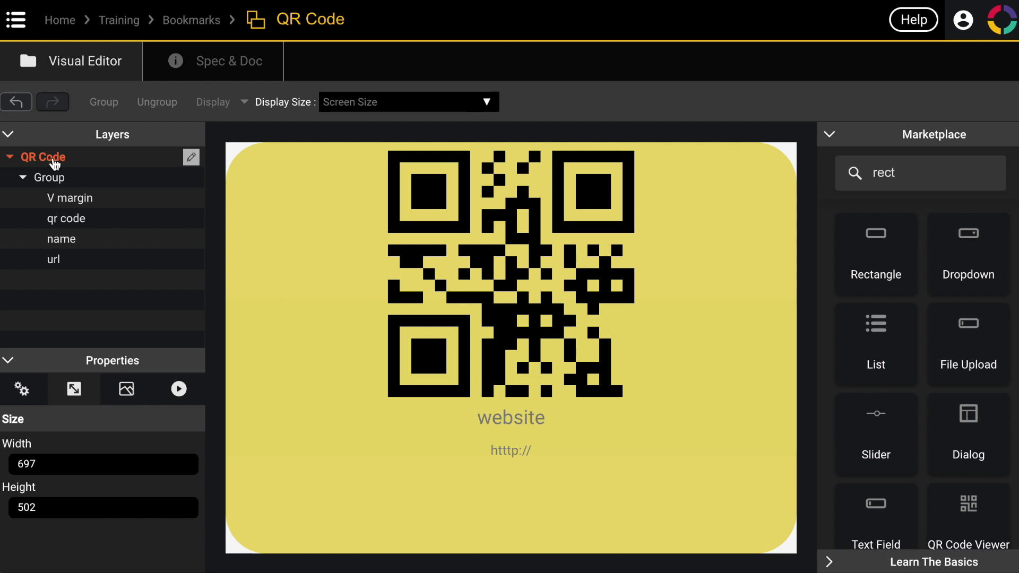
- Add a String property called name to the QR Code component's specification
left_click(234, 77)
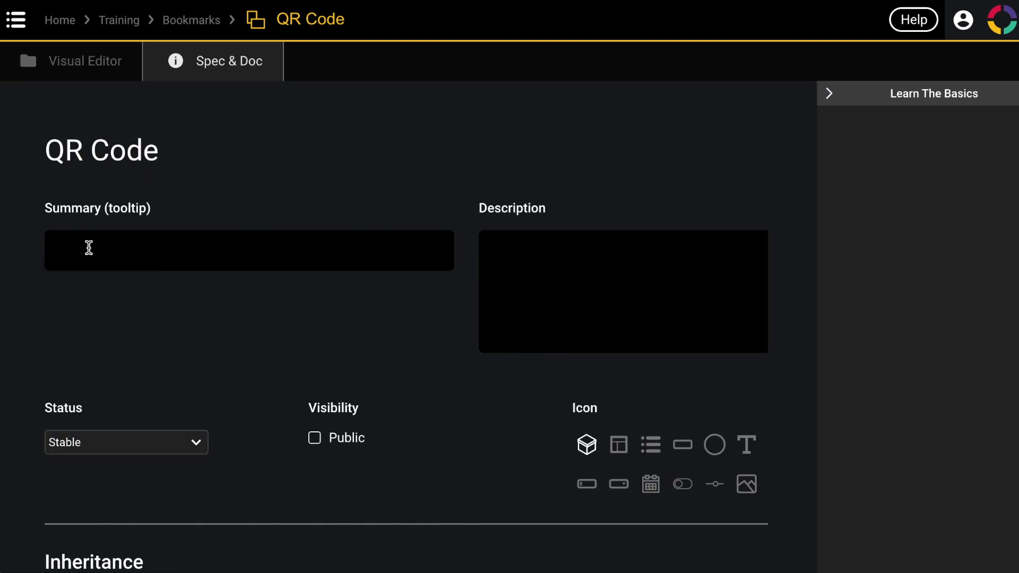
scroll(351, 250, "down", 5)
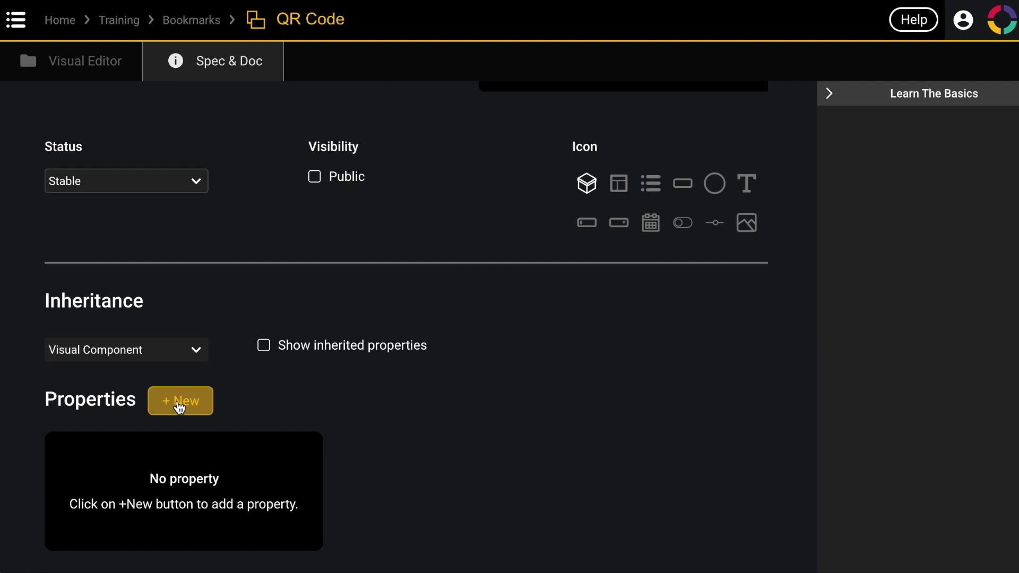
left_click(179, 408)
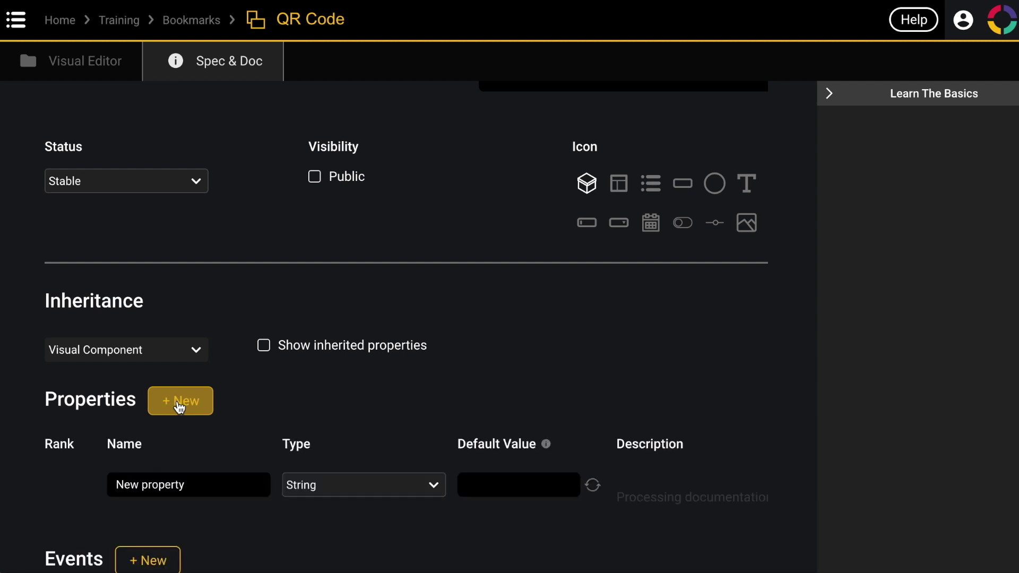
left_click_drag(211, 485, 70, 482)
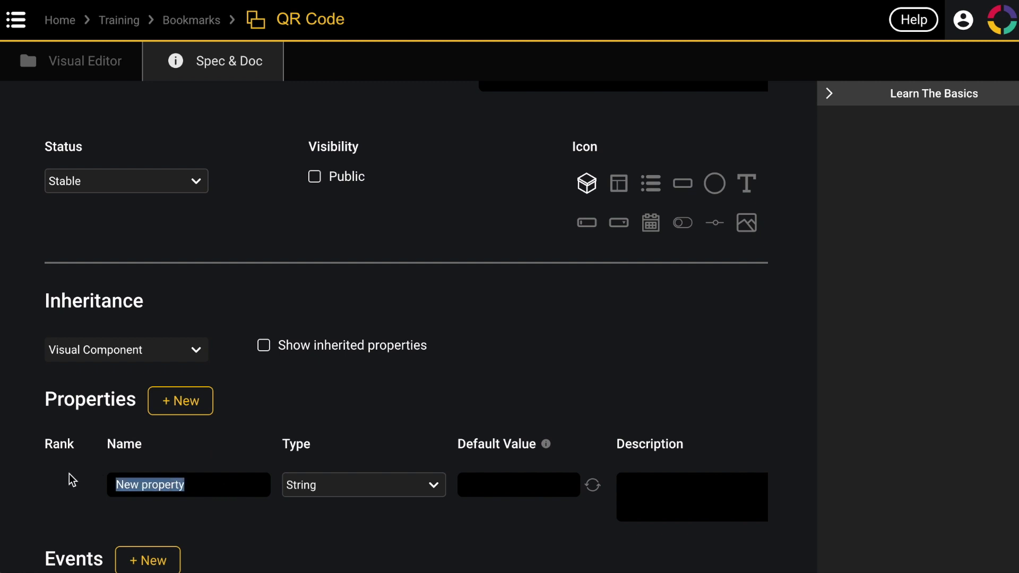
type("name")
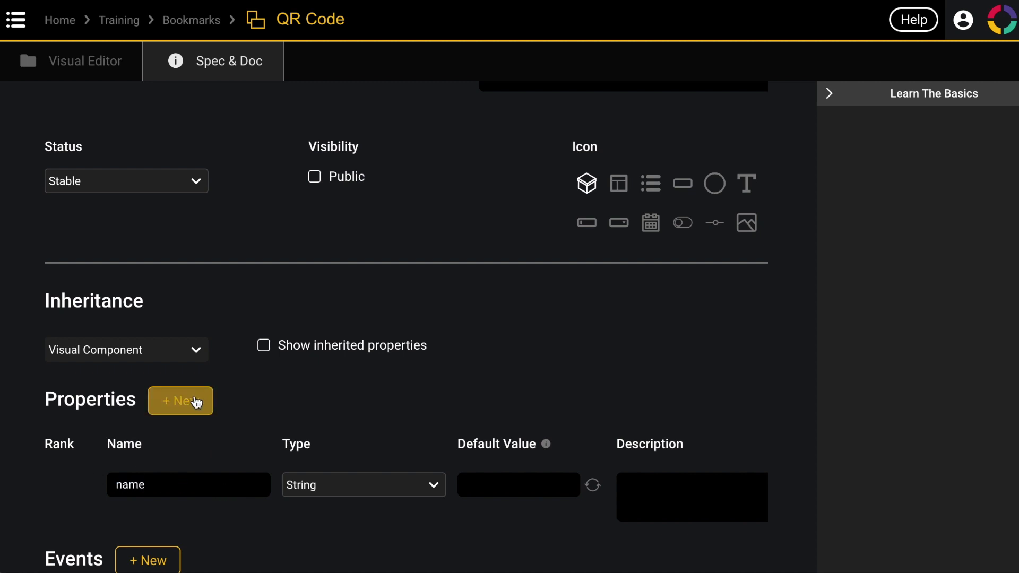
- Add a second String property called url to the QR Code component
left_click(198, 400)
left_click_drag(186, 542, 111, 537)
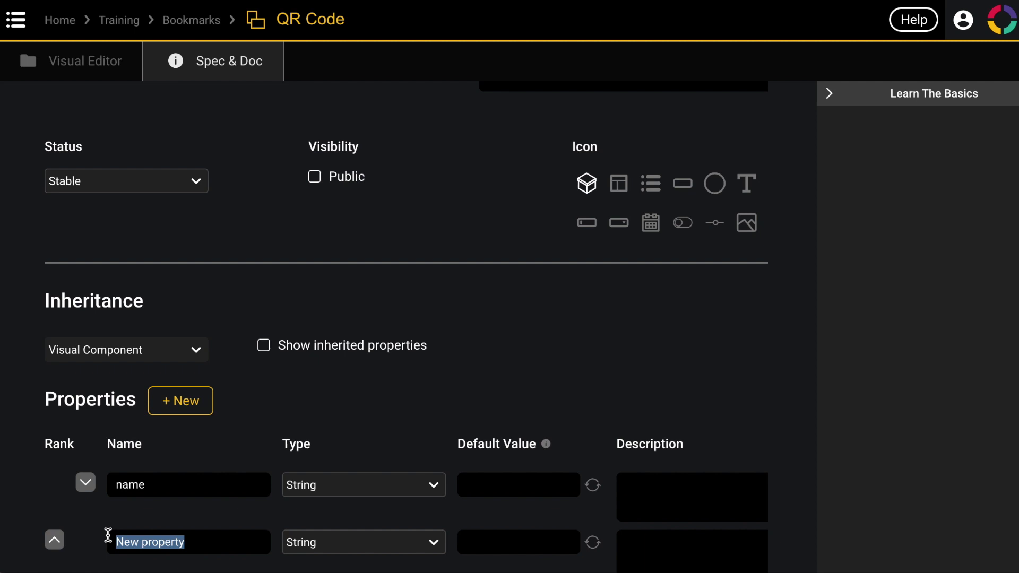
type("url")
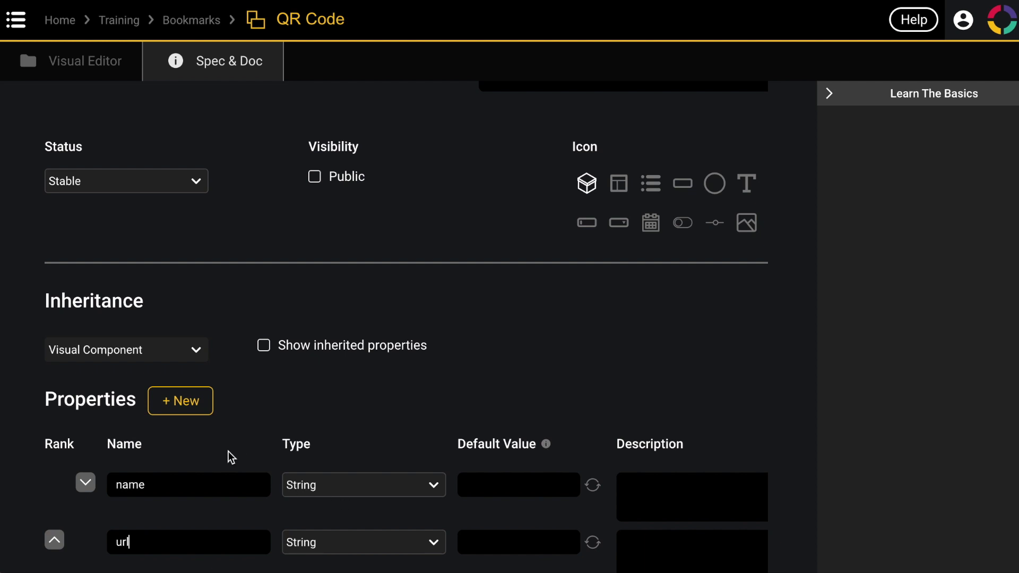
- Return to the Bookmarks project, search the marketplace for ui, and add a UI App named Url
left_click(191, 19)
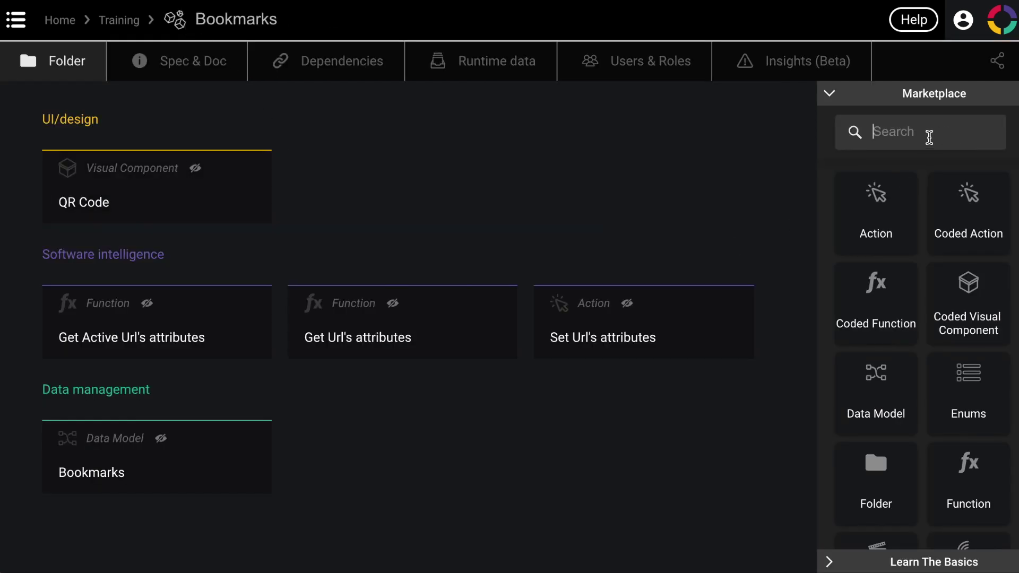
type("ui")
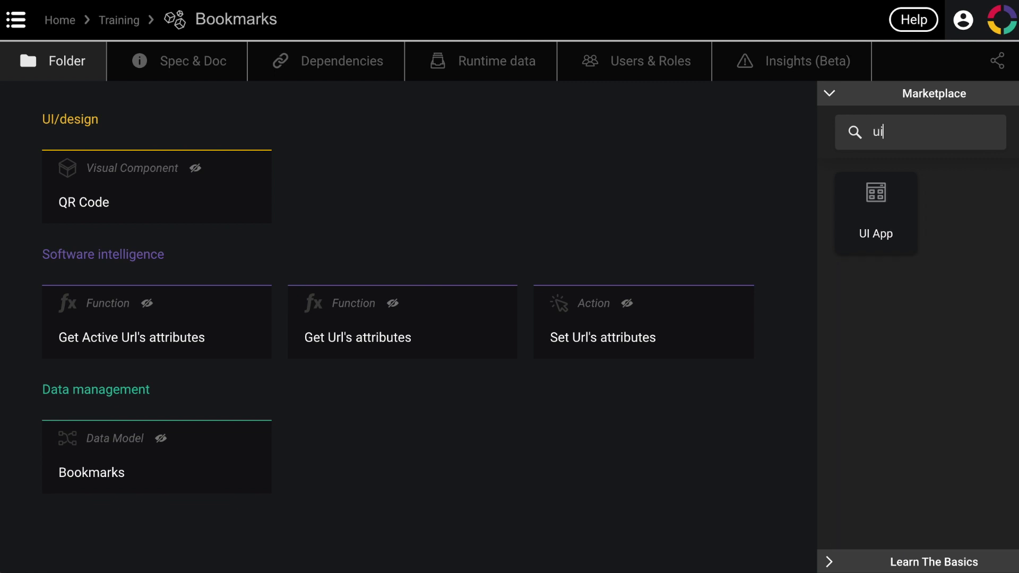
left_click_drag(885, 214, 491, 209)
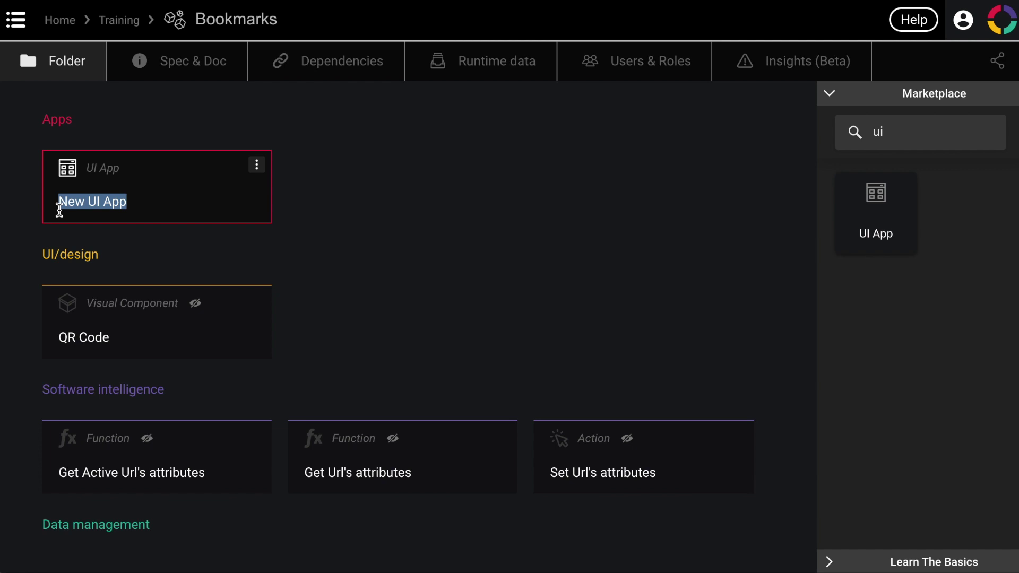
type("Url")
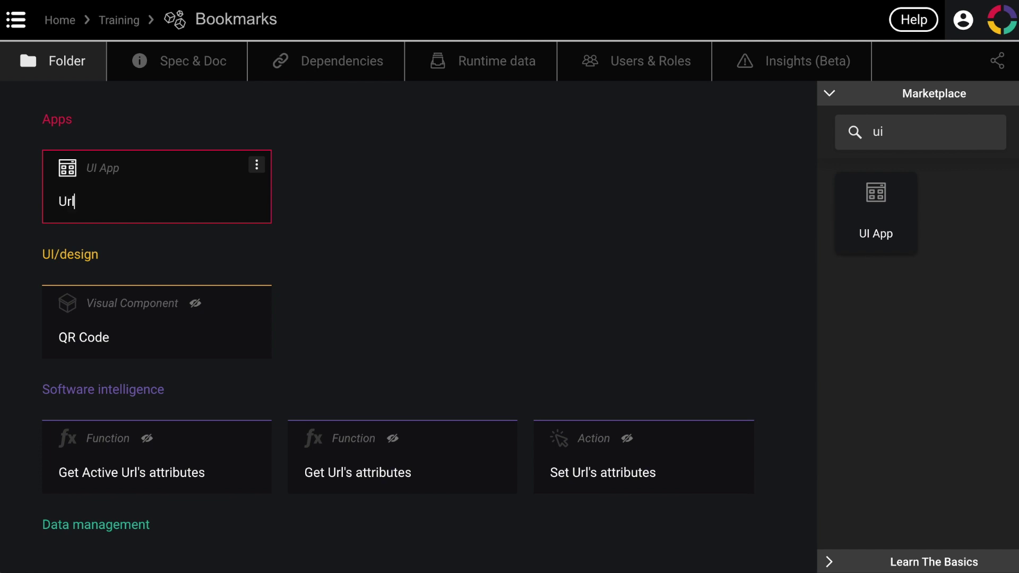
left_click(343, 270)
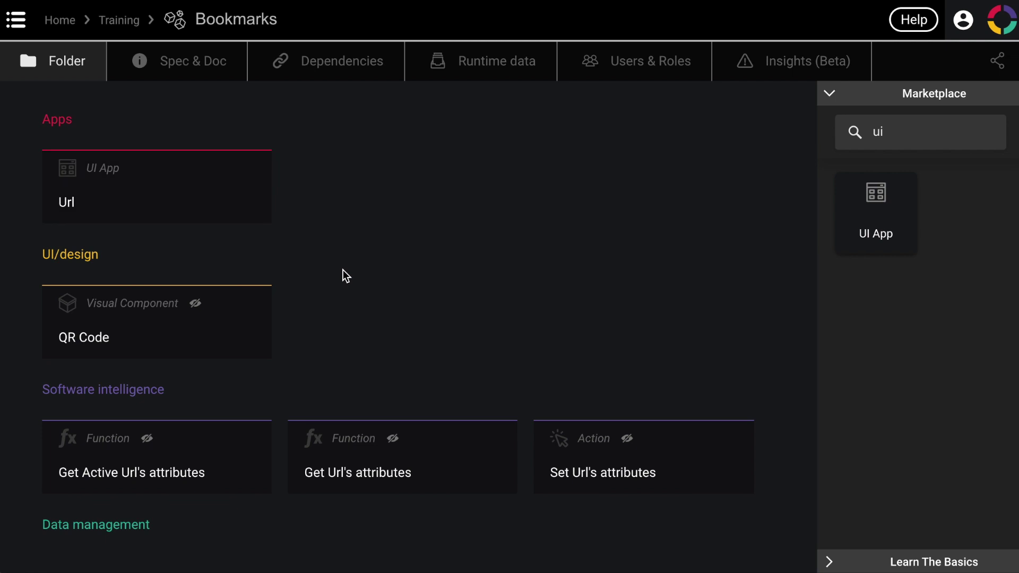
- Open the Url app's Home screen, search the marketplace for qr, and add the custom QR Code component to the canvas
double_click(199, 203)
double_click(326, 231)
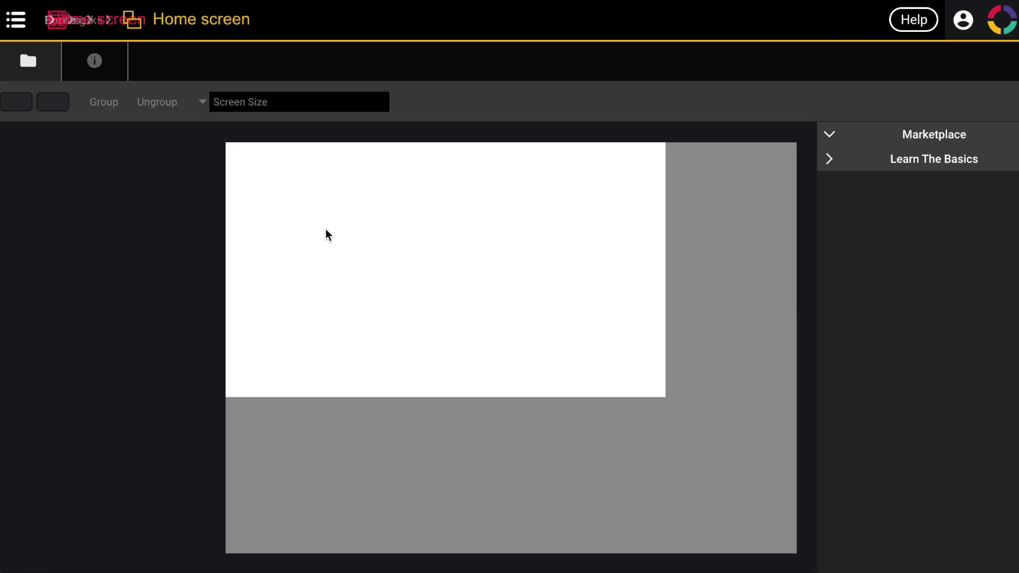
type("qr")
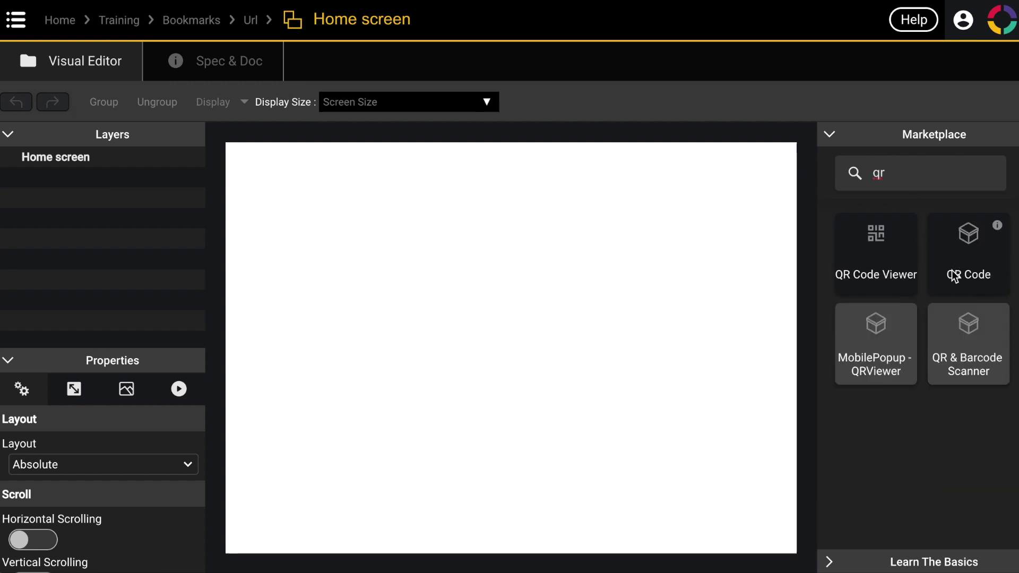
left_click_drag(967, 247, 494, 272)
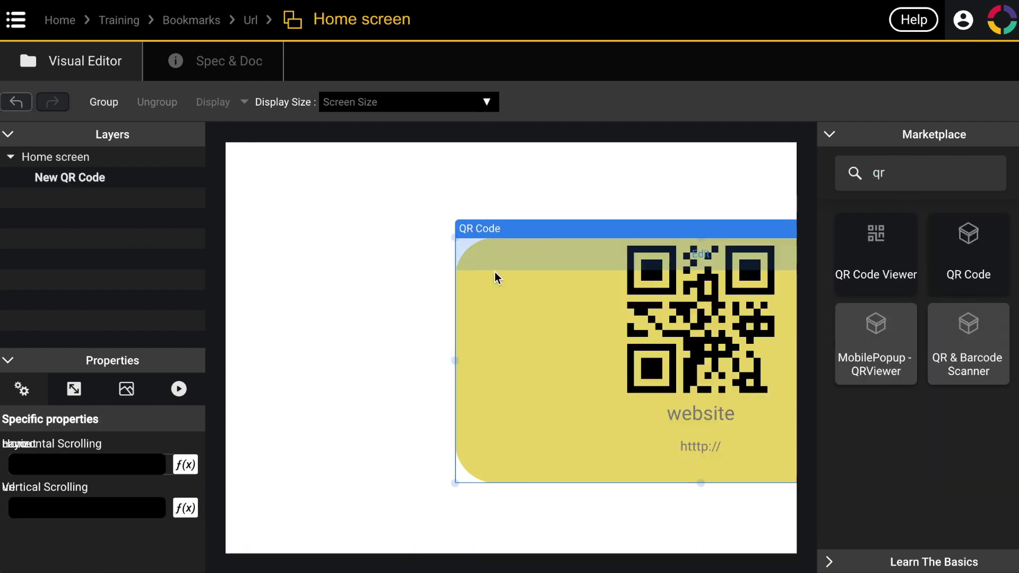
- Move the QR Code component to the canvas's upper-left area, shrink it to a nearly square card, and open its documentation
left_click_drag(565, 297, 355, 261)
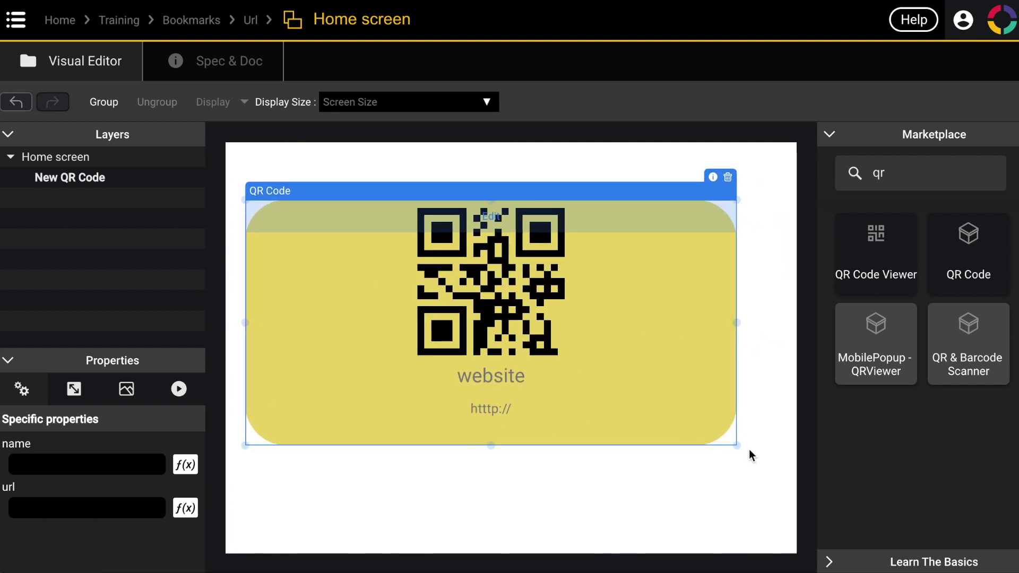
left_click_drag(737, 449, 444, 396)
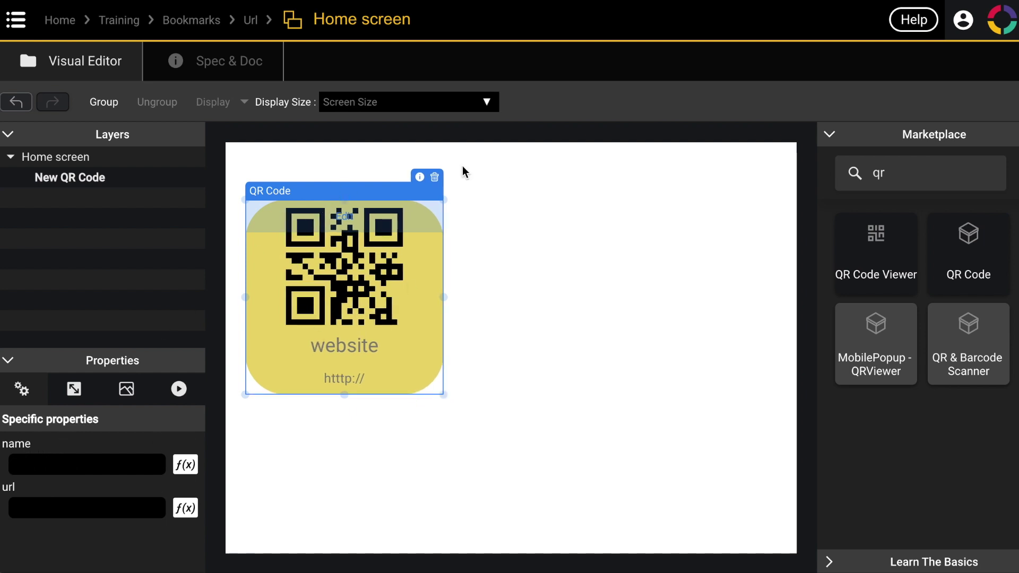
left_click(419, 176)
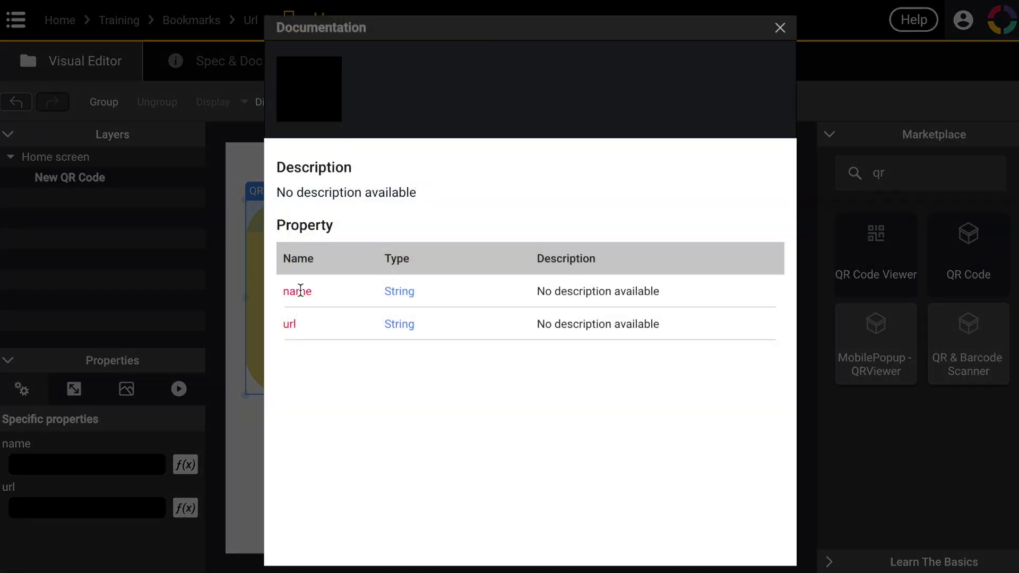
- Close the component documentation and center the QR Code component horizontally on the Home screen canvas
left_click(780, 29)
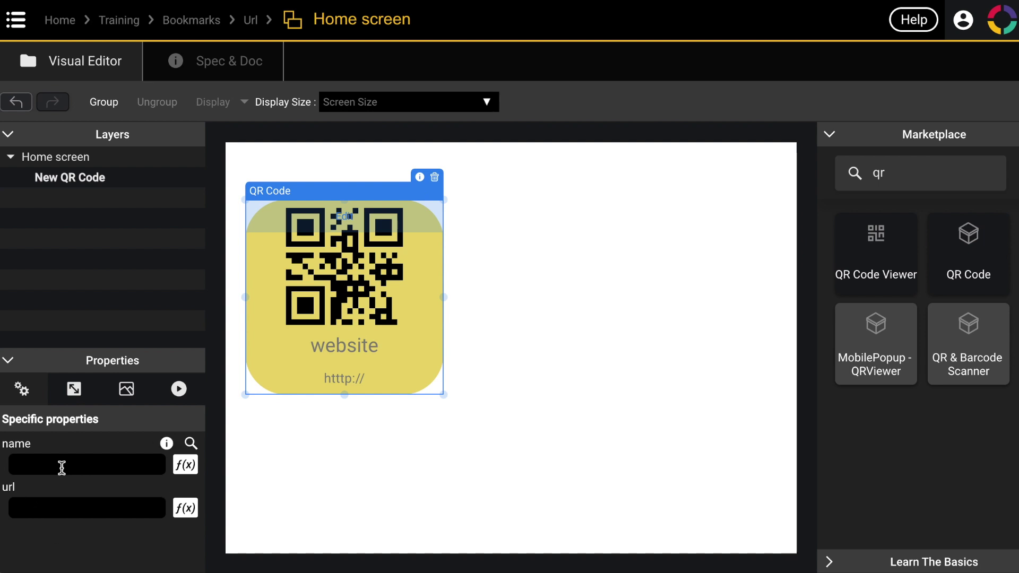
left_click(74, 393)
left_click(185, 465)
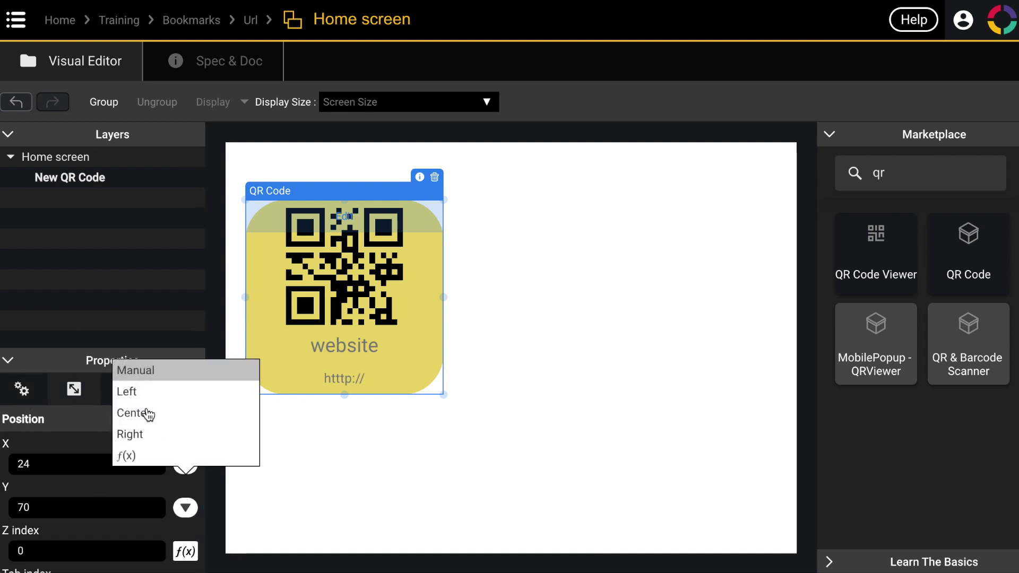
left_click(144, 417)
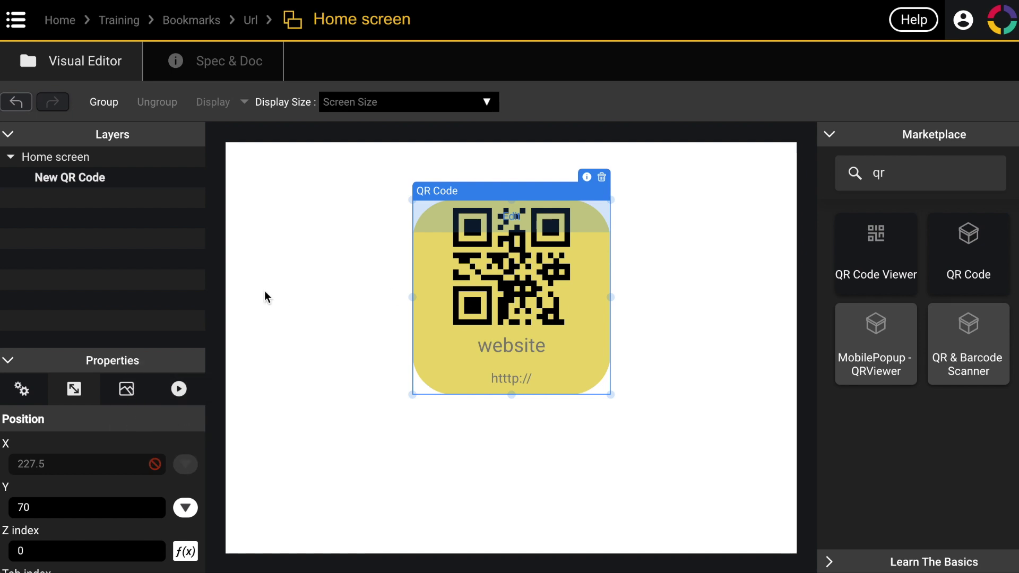
left_click(316, 276)
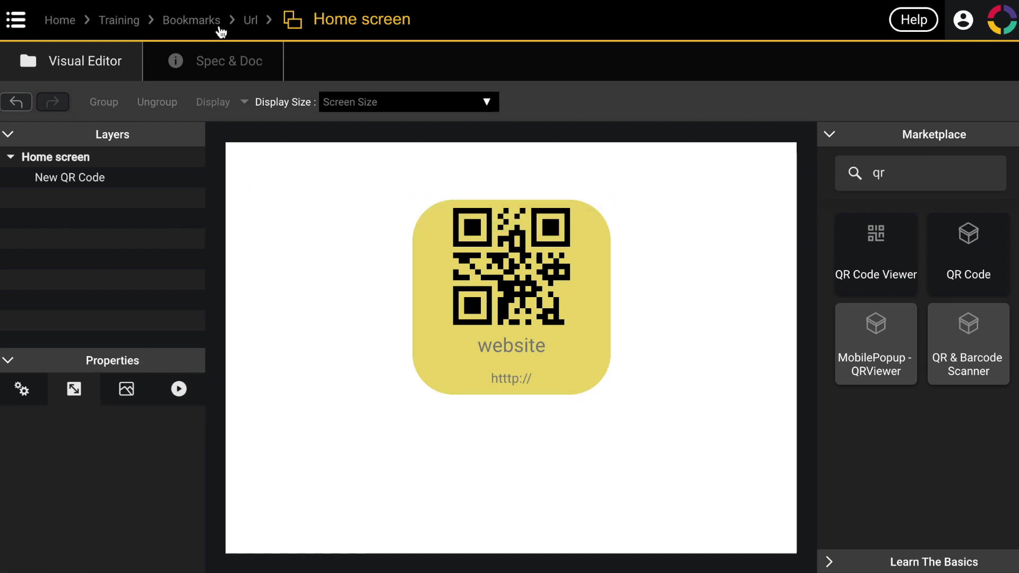
- Return to the Url app's screenflow, run the app to preview the QR Code card, and close the preview
left_click(250, 21)
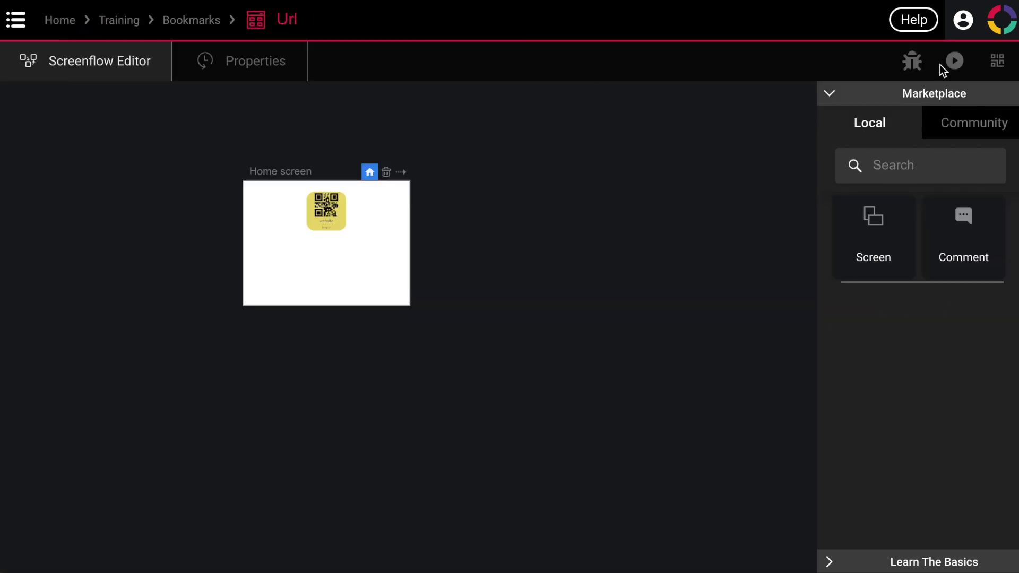
left_click(955, 62)
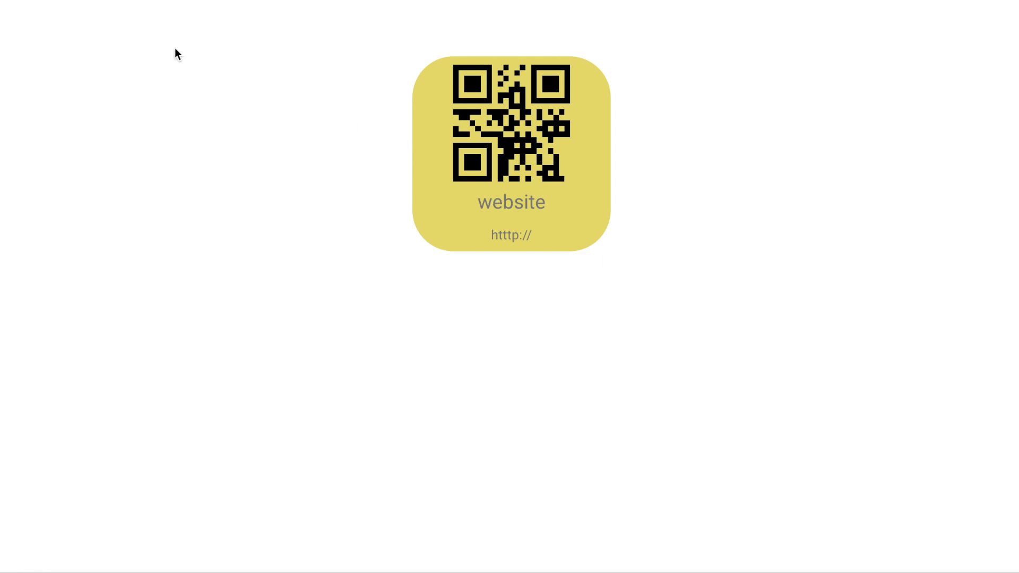
key("ctrl+w")
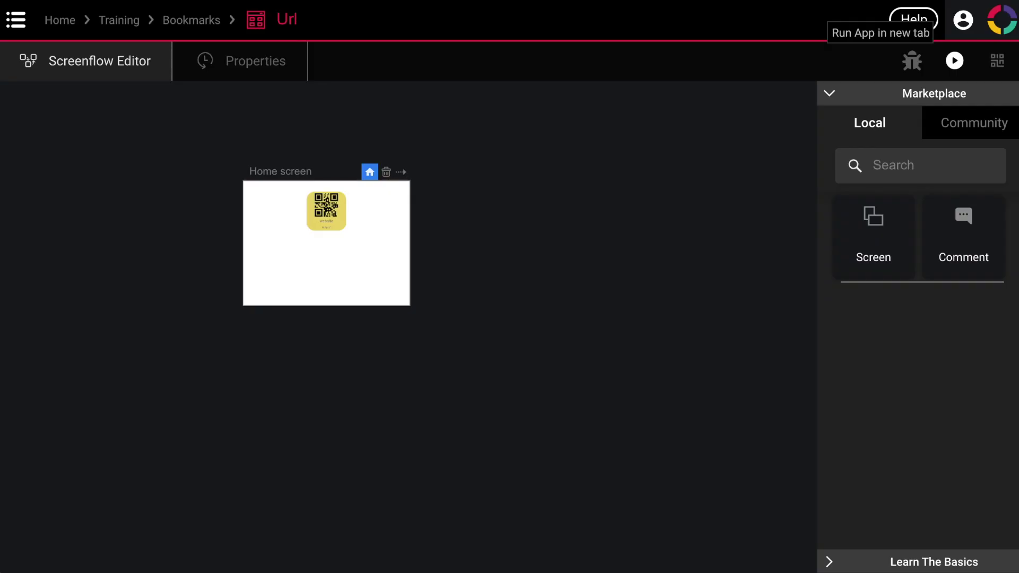
- On the Home screen, try sdkjfhskjfhskjhf as the QR Code component's name property and clear it again
double_click(368, 269)
left_click(498, 269)
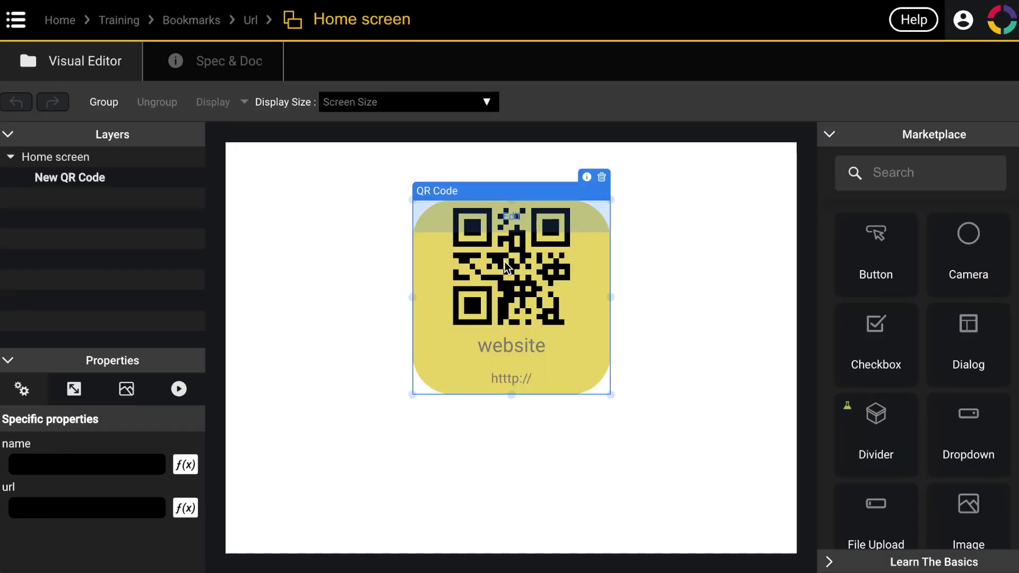
left_click(57, 462)
type("sdkjfhskjfhskjhf")
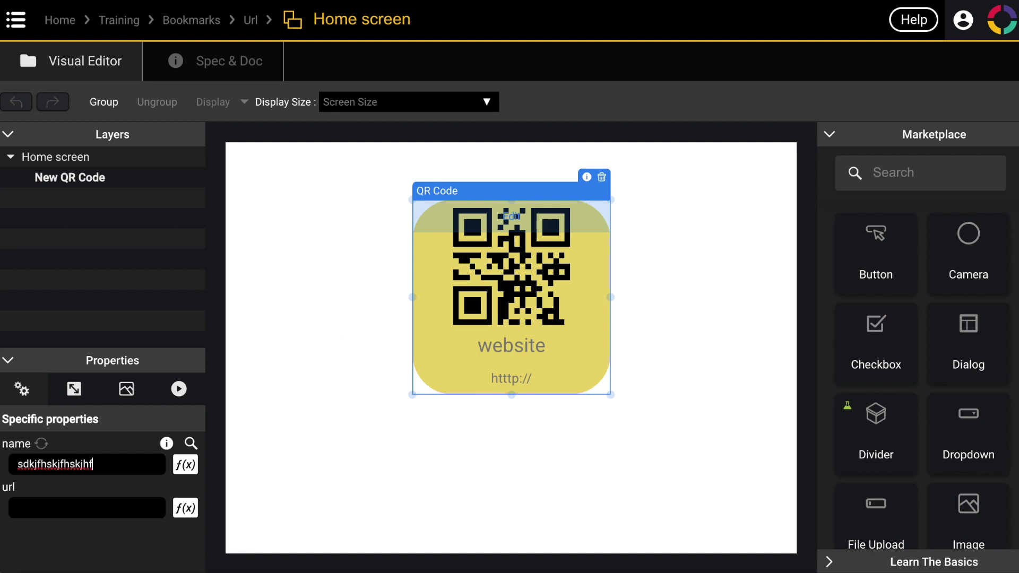
double_click(81, 464)
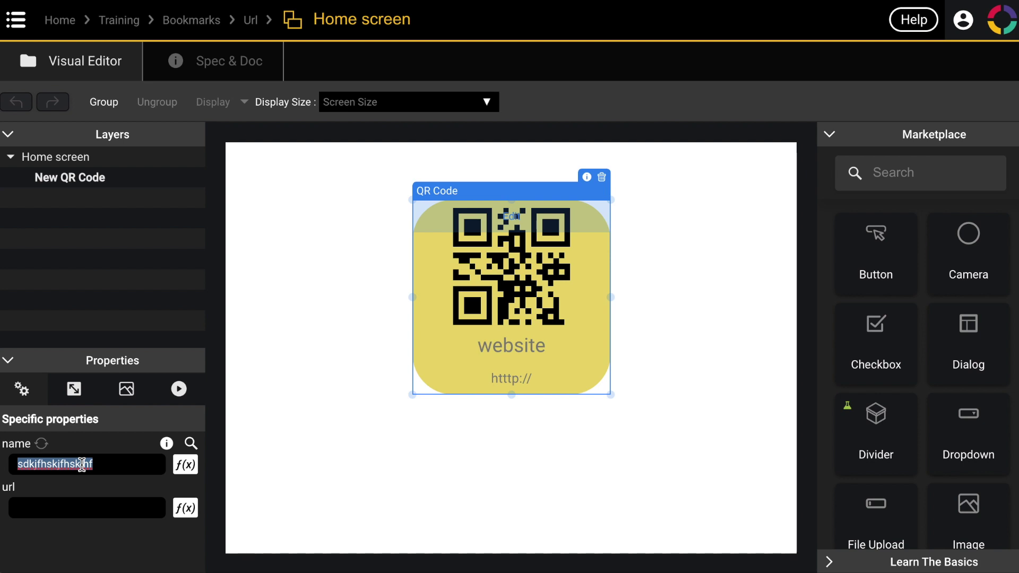
key("BackSpace")
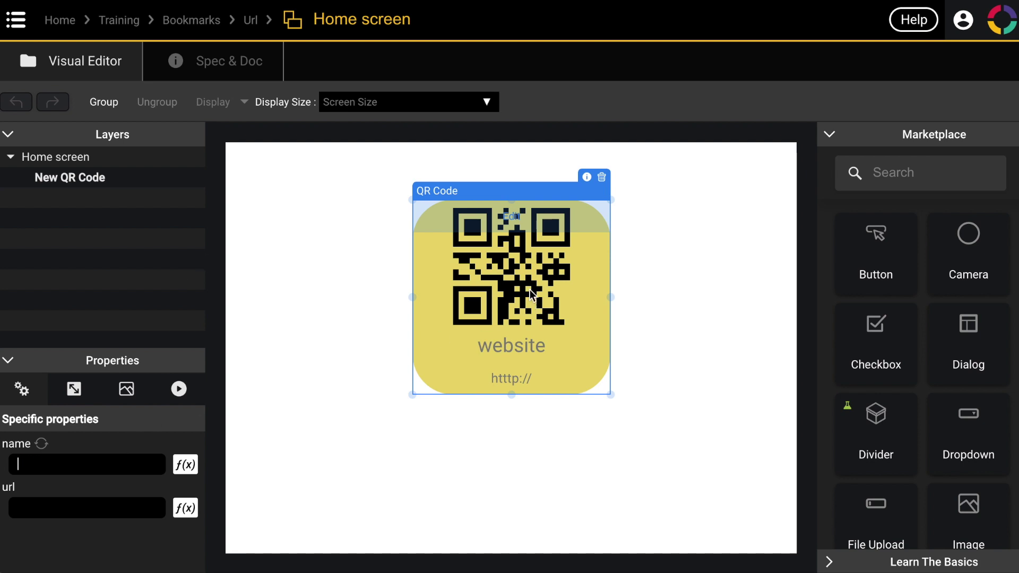
- Open the QR Code component for editing and open the function editor for the name label's Text property
left_click(511, 217)
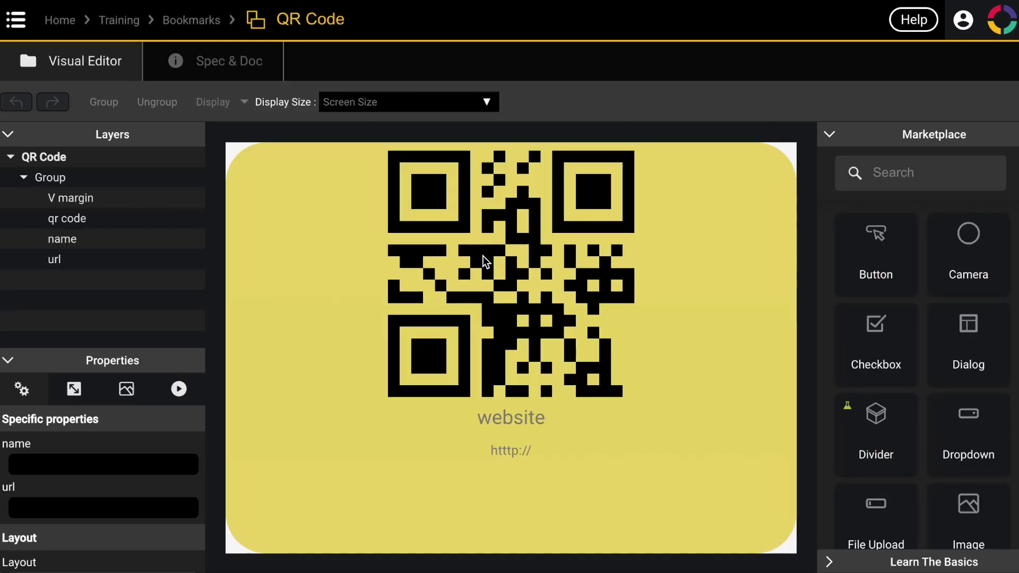
left_click(79, 461)
left_click(86, 243)
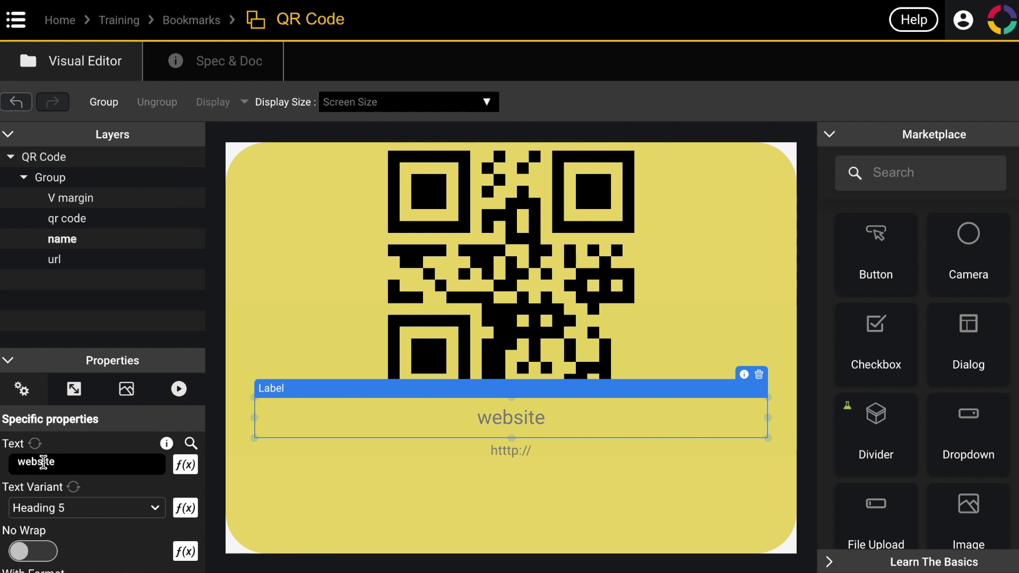
left_click(186, 466)
left_click(186, 466)
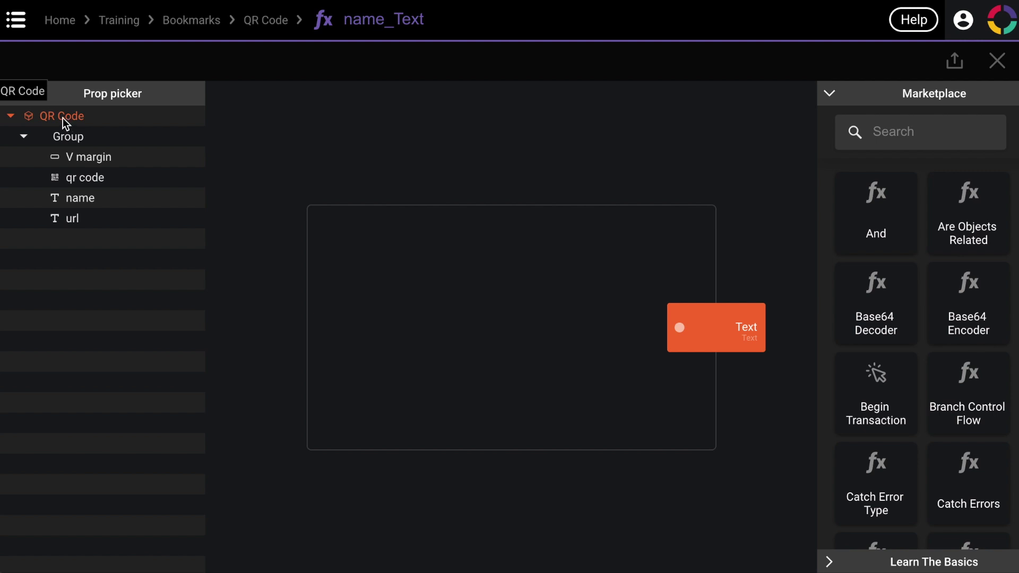
- Get the QR Code component's name property, connect its Value to the Text output, and return to the component
left_click_drag(62, 117, 460, 304)
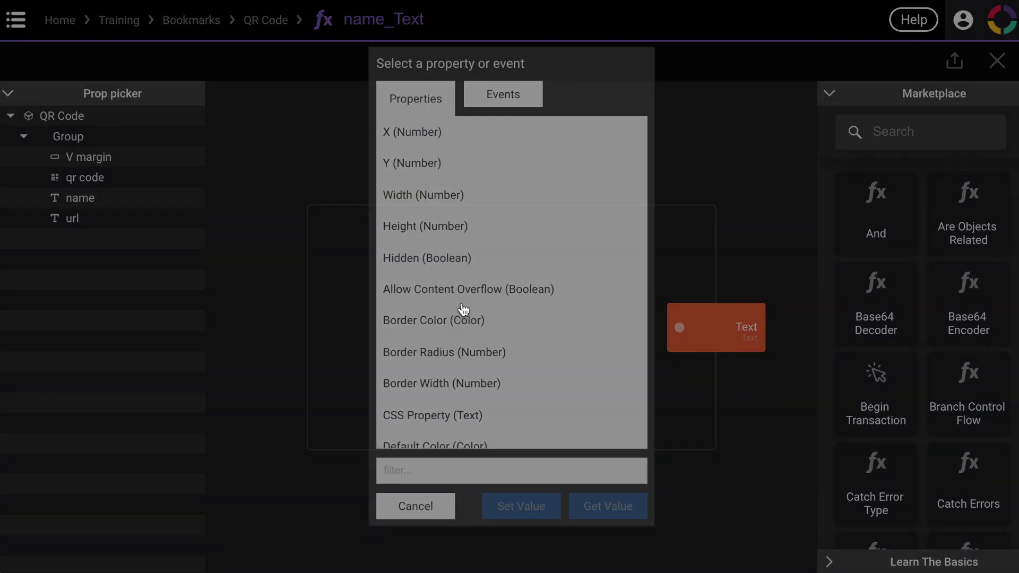
scroll(512, 326, "down", 5)
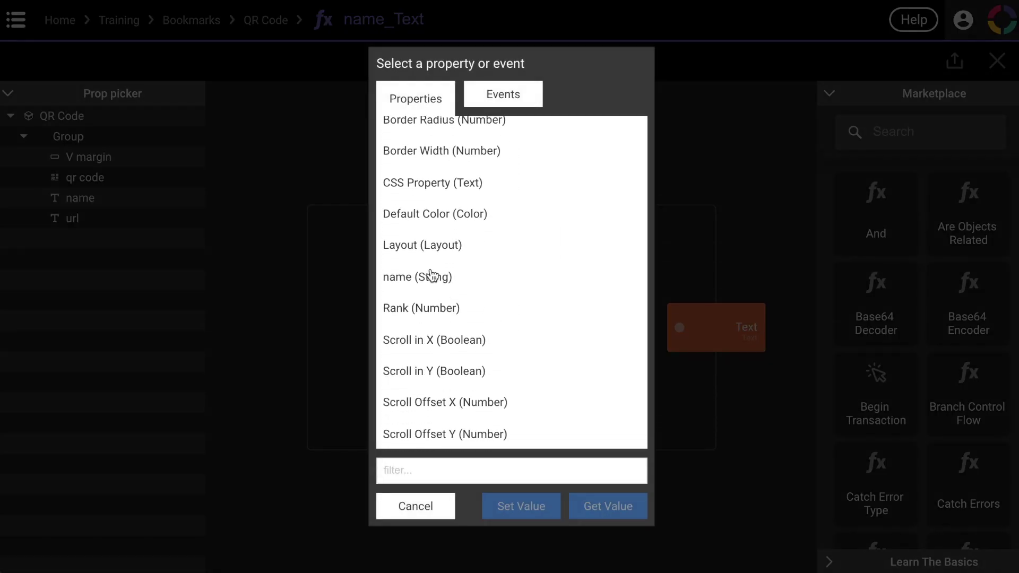
left_click(433, 278)
left_click(622, 507)
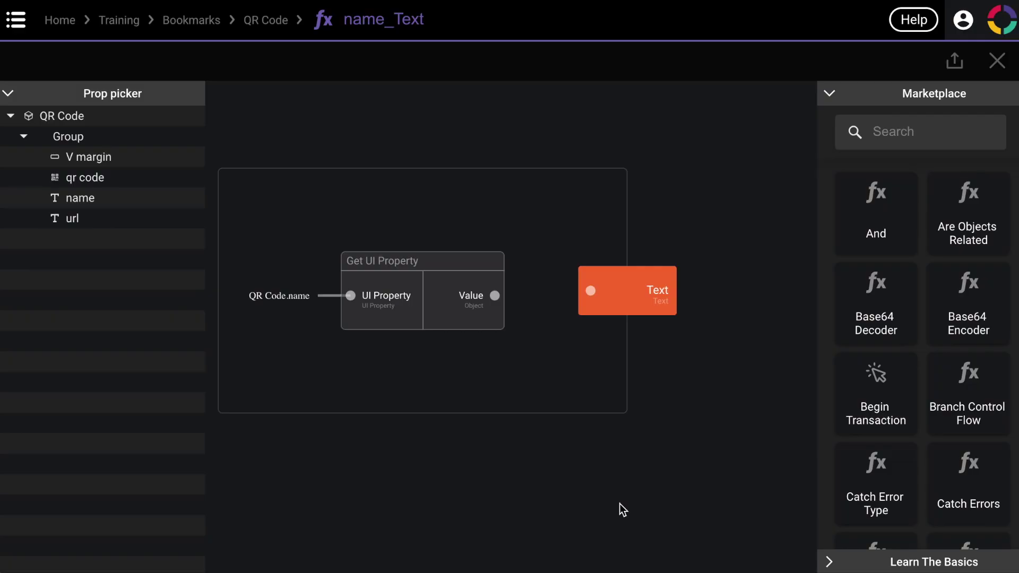
left_click_drag(494, 295, 595, 294)
left_click(268, 21)
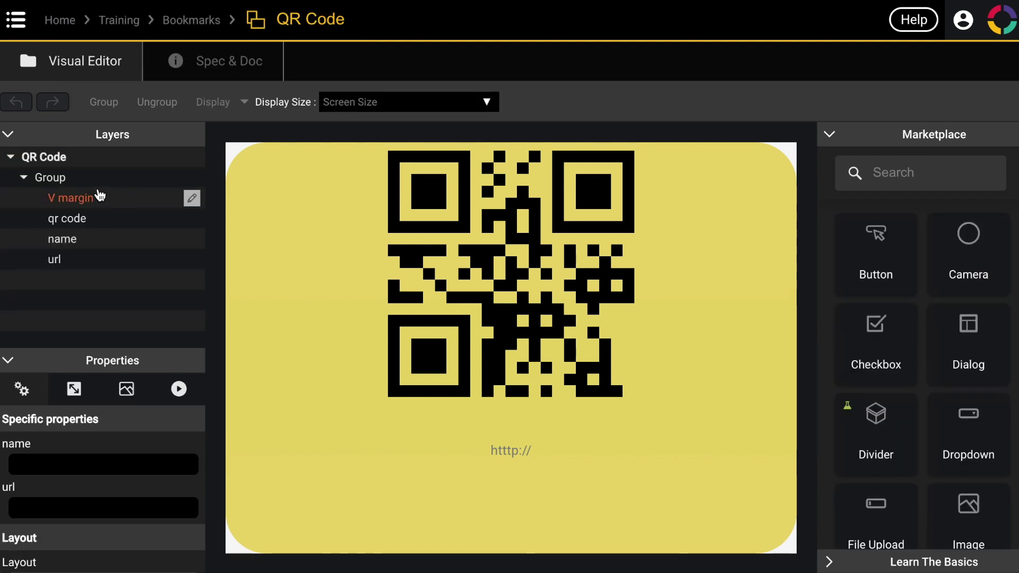
- Bind the url label's Text to the QR Code component's url property through a Get UI Property function, and return to the component
left_click(85, 263)
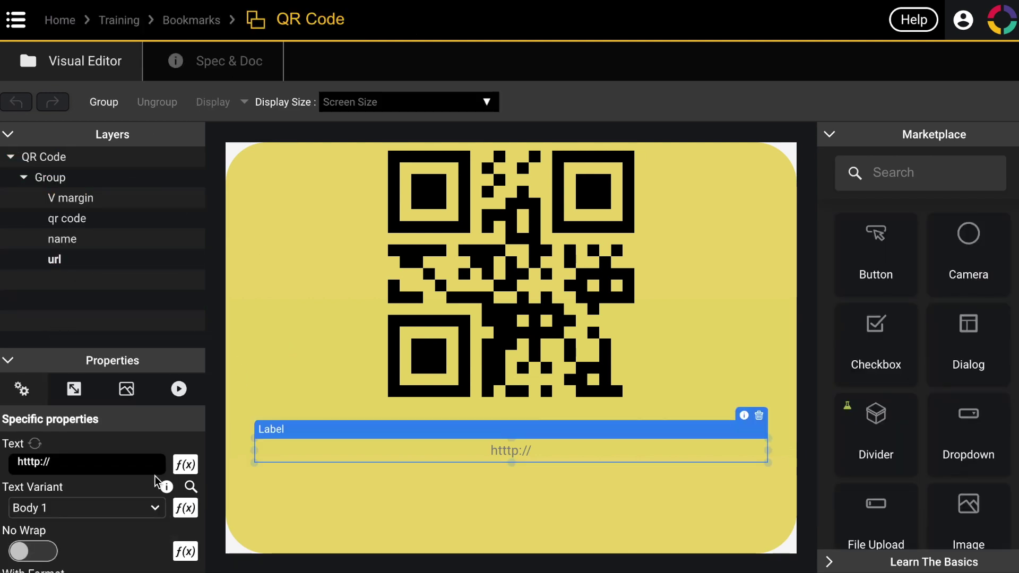
left_click(185, 466)
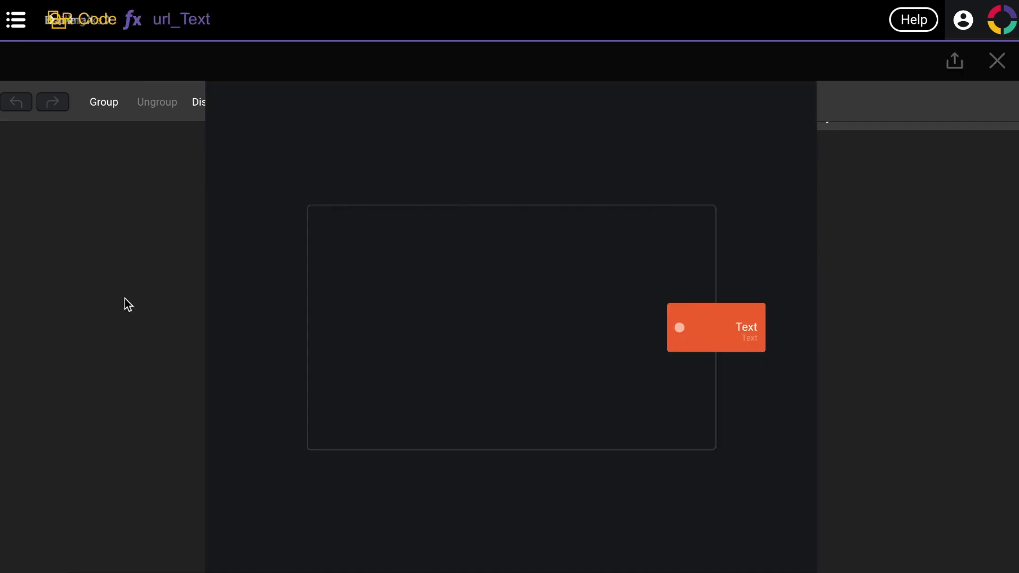
left_click_drag(72, 118, 473, 324)
scroll(473, 327, "down", 6)
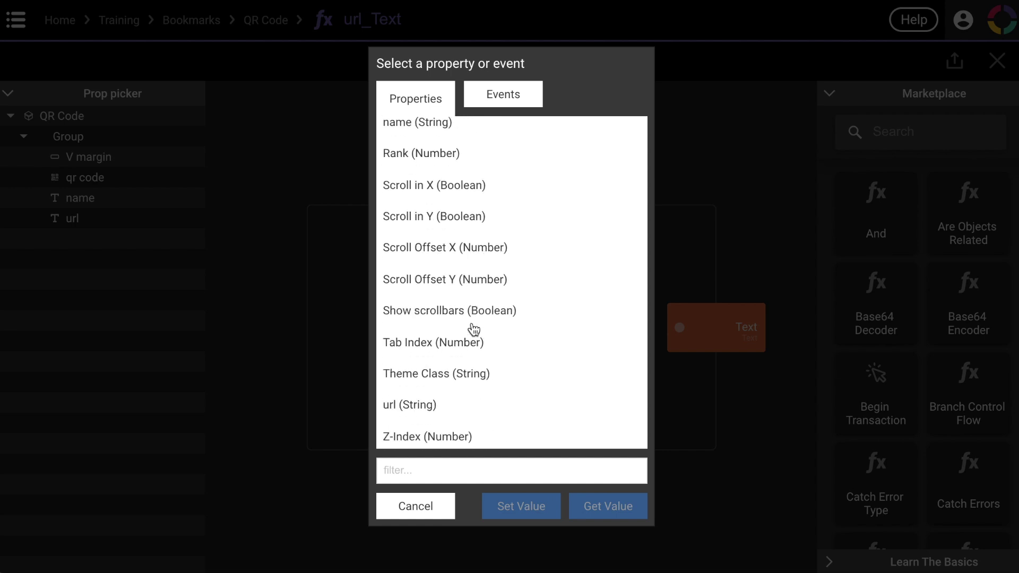
left_click(431, 405)
left_click(597, 507)
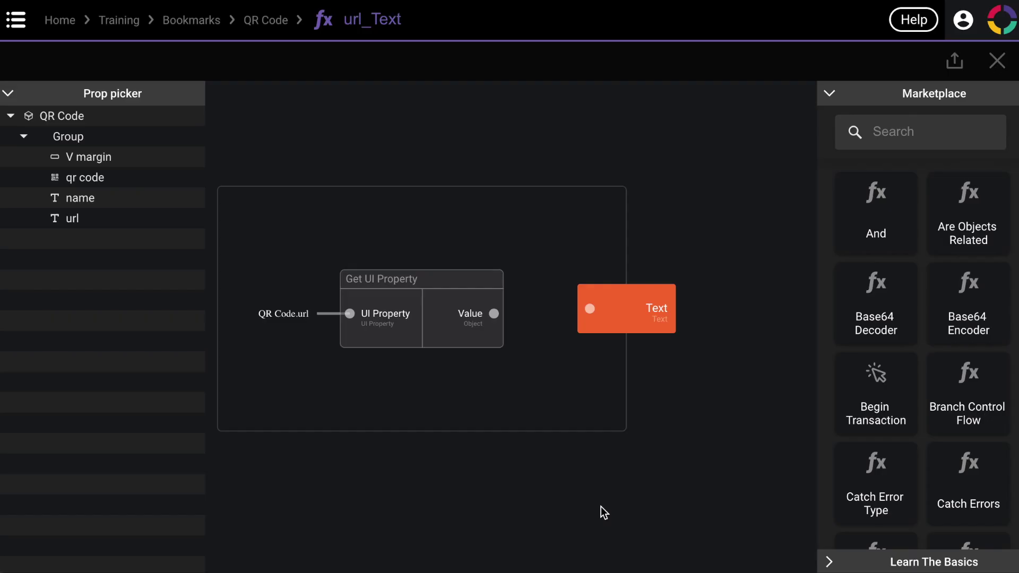
left_click_drag(495, 314, 607, 311)
left_click(270, 21)
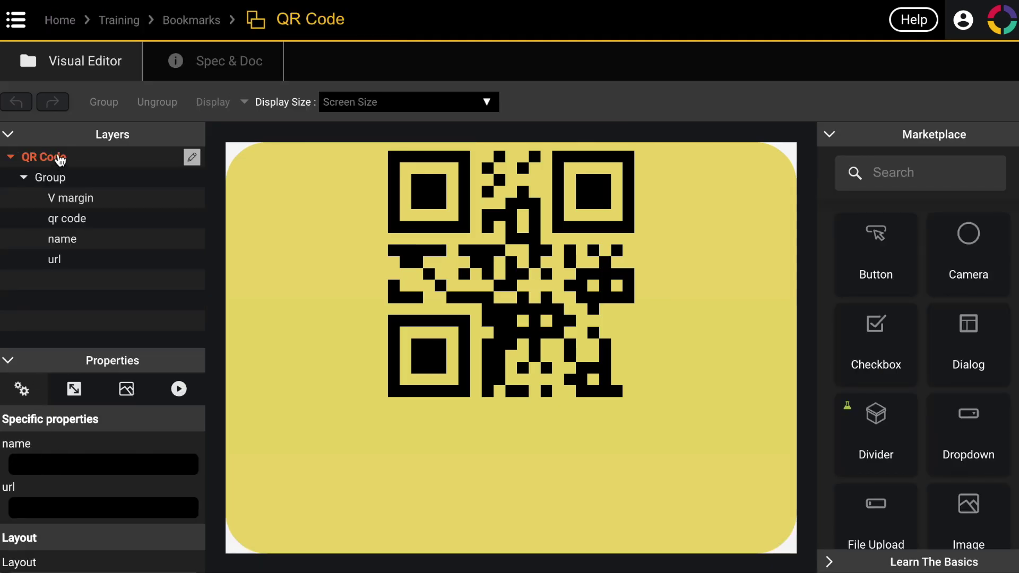
- Test the component's name binding with the value wqqweqwe and clear the field again
left_click(58, 465)
type("wqqweqwe")
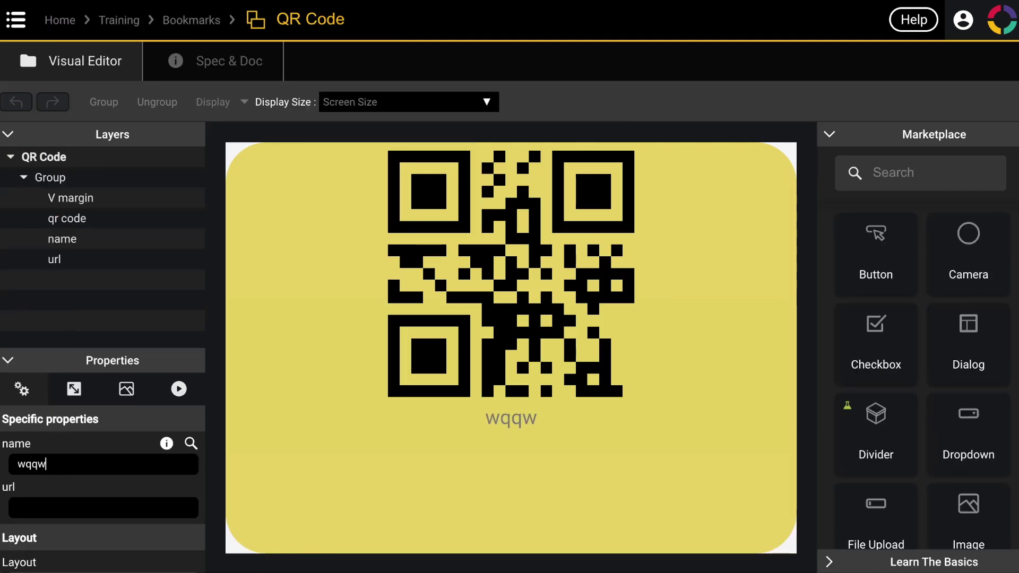
double_click(53, 466)
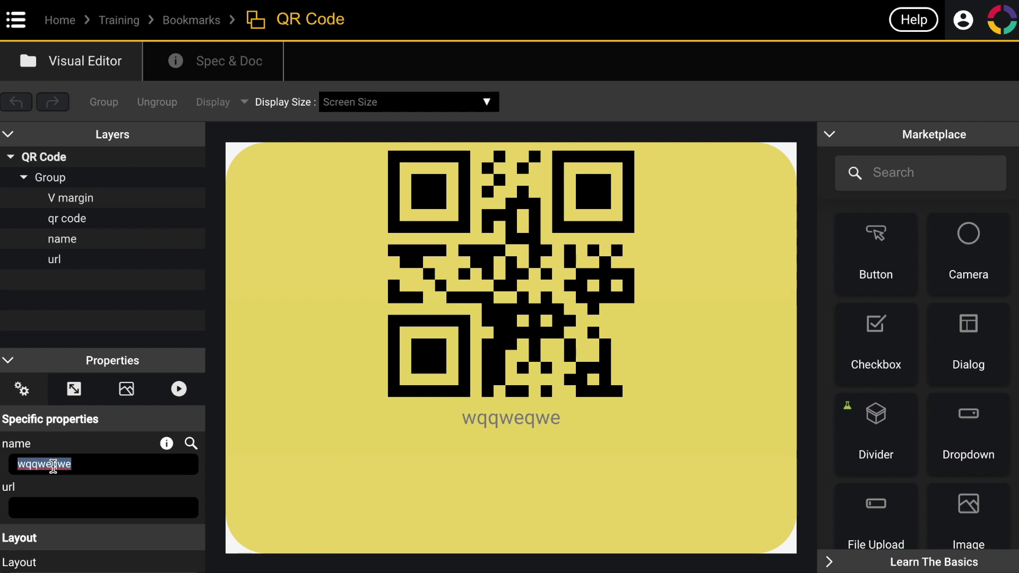
key("BackSpace")
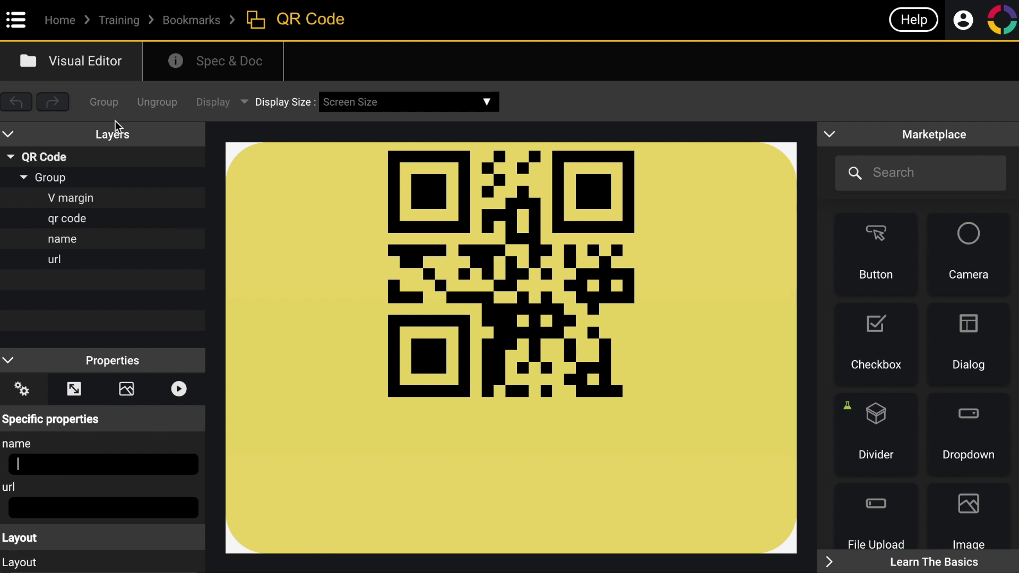
- Open the Home screen of the Bookmarks project's Url app and set the QR Code component's name to scgdfgd
left_click(187, 21)
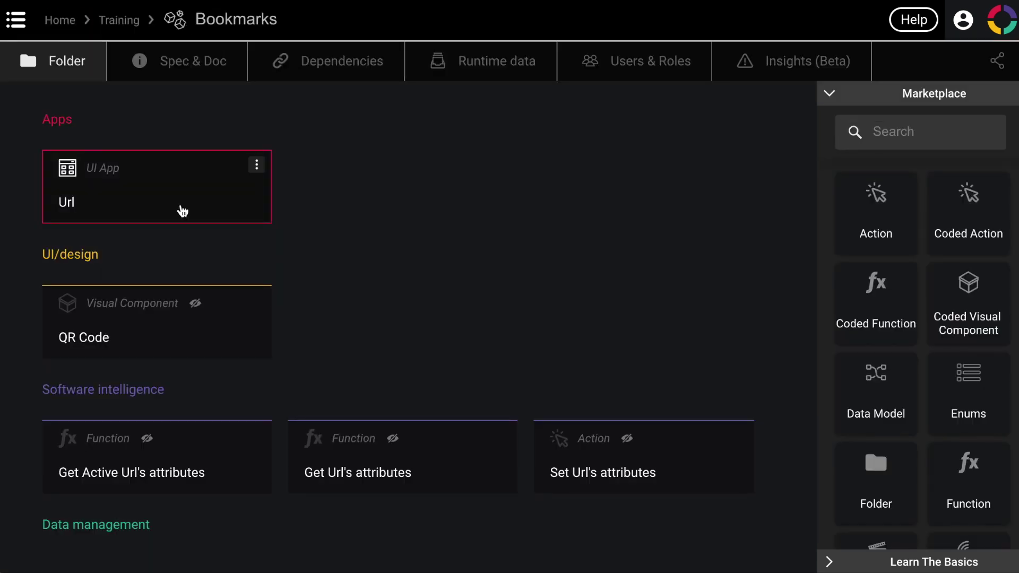
left_click(180, 206)
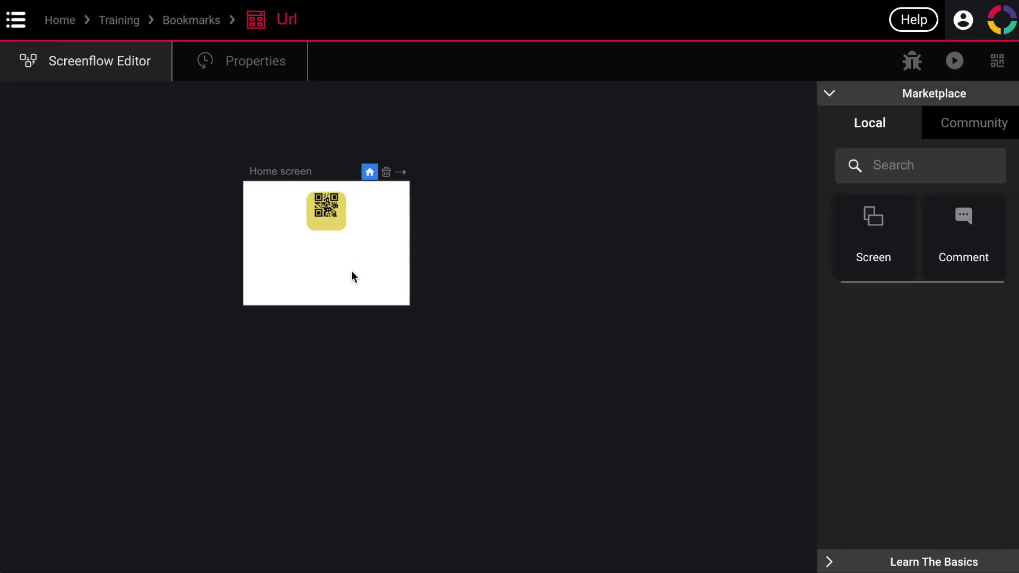
double_click(351, 271)
left_click(485, 278)
left_click(48, 463)
type("scgdfgd")
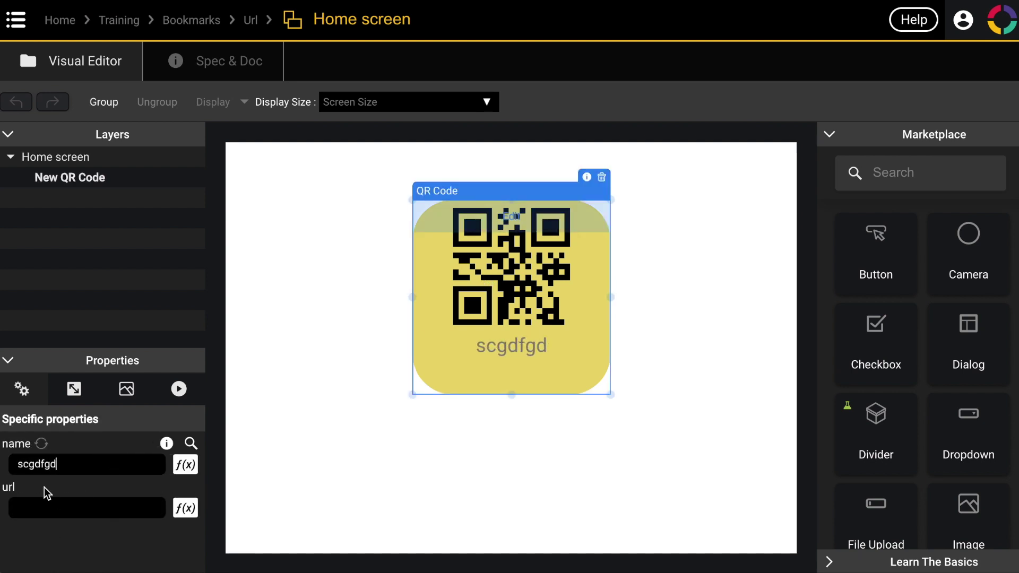
double_click(36, 464)
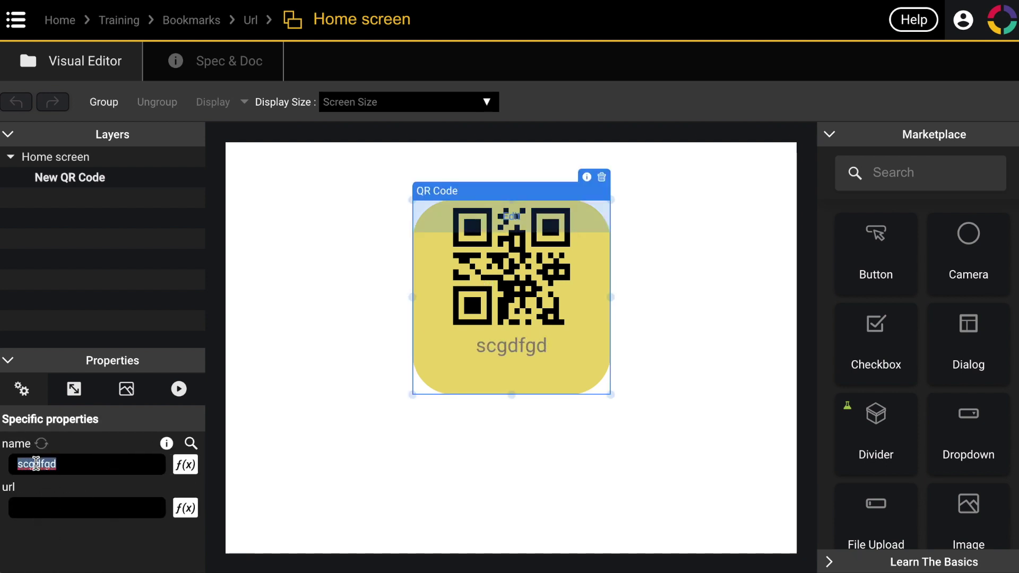
- Set the QR Code component's url property on the Home screen to httpfdsgdfggf
left_click(37, 508)
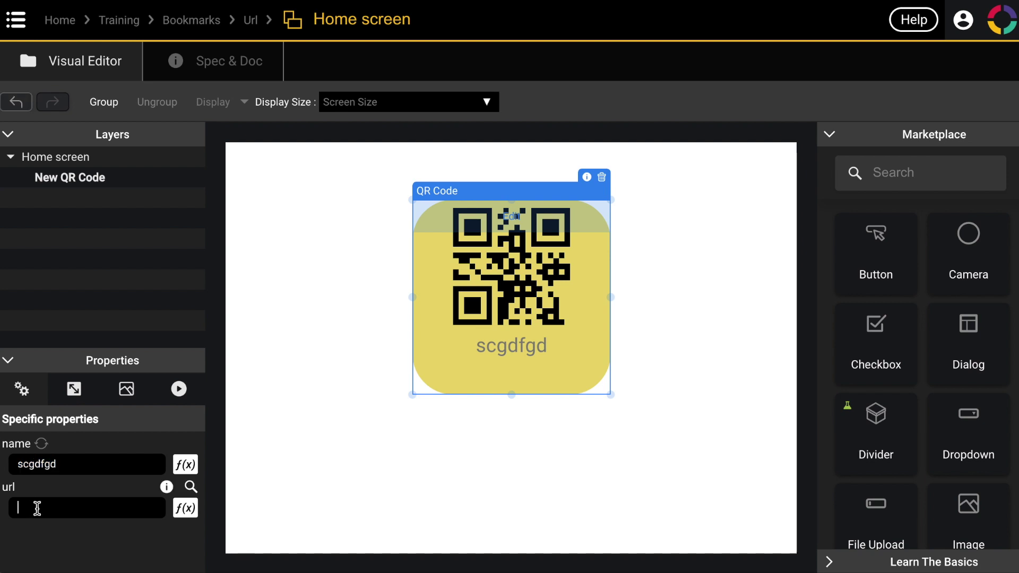
type("http")
left_click(64, 508)
type("fdsgdfggf")
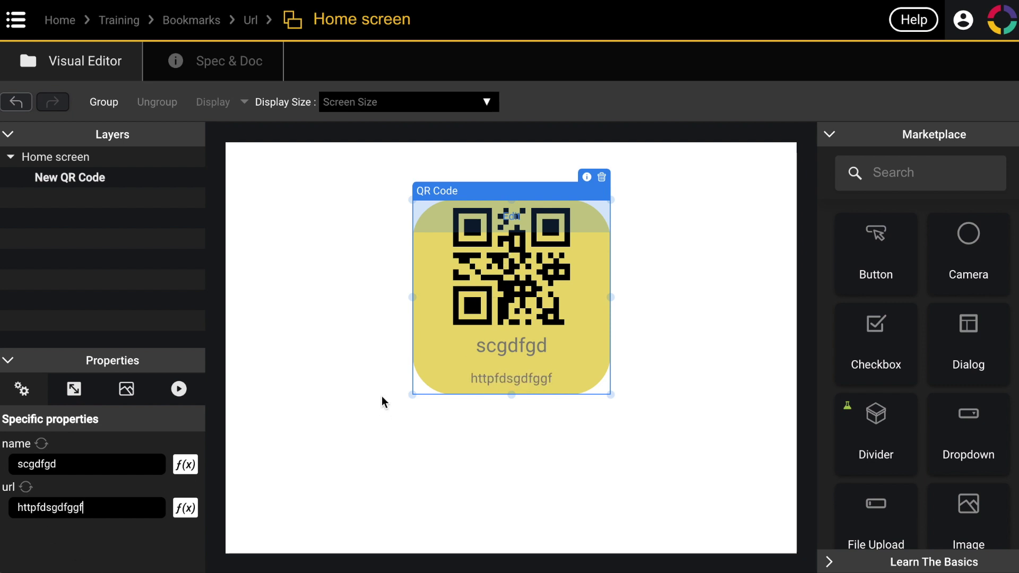
- Open the QR Code component for editing and set its QR code viewer's Value to fdgdfgdgdg
left_click(522, 223)
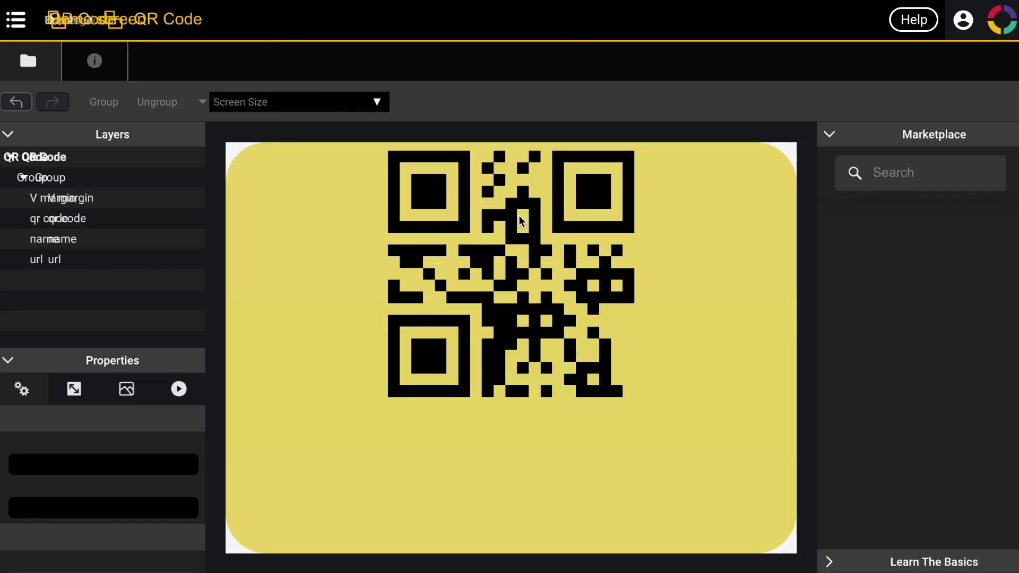
left_click(523, 222)
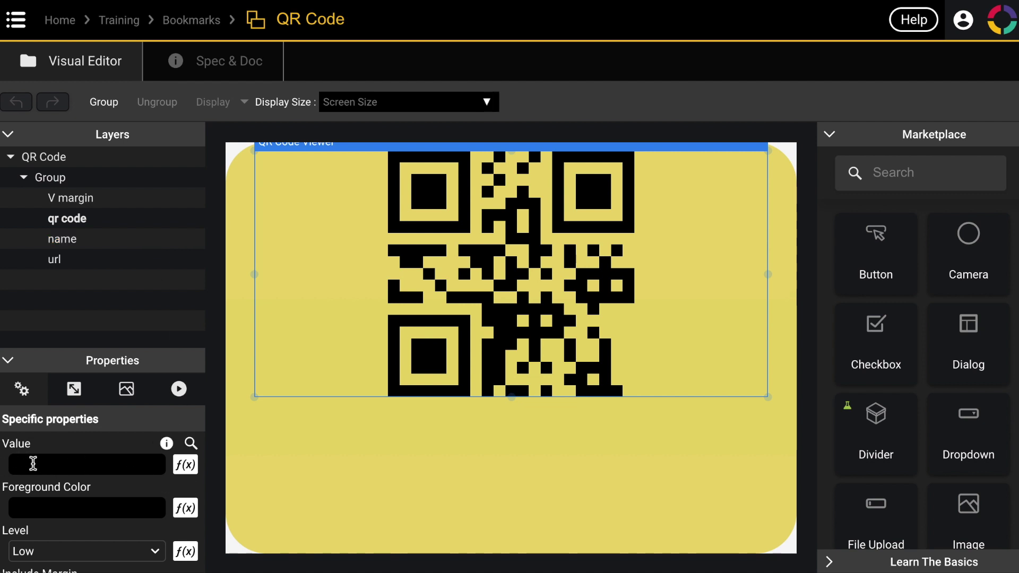
type("fdgdfgdgdg")
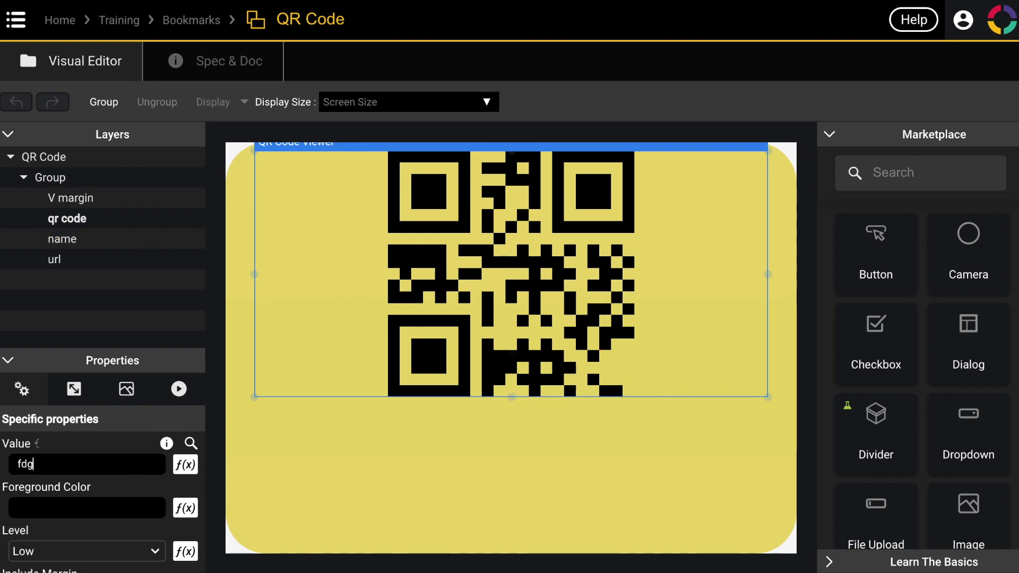
- Clear the QR code viewer's typed Value and bind it to the QR Code component's url property through a Get UI Property node
double_click(43, 457)
key("BackSpace")
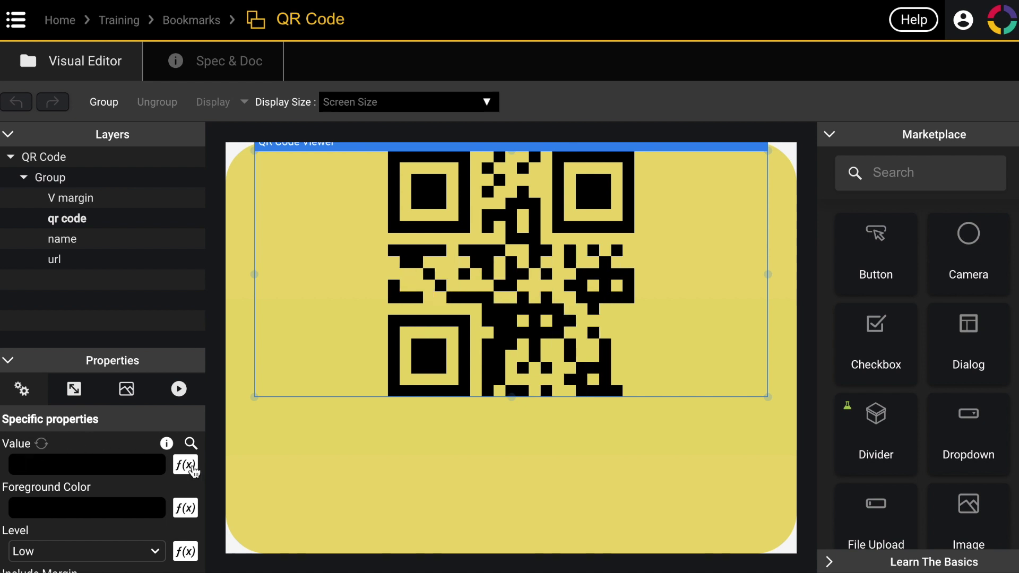
left_click(183, 466)
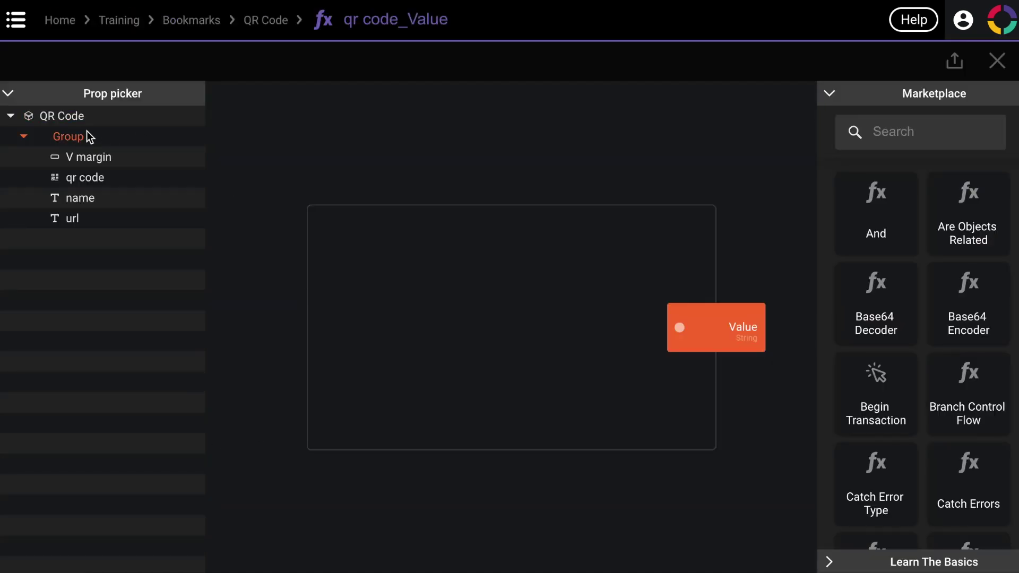
left_click_drag(75, 116, 438, 312)
scroll(481, 314, "down", 7)
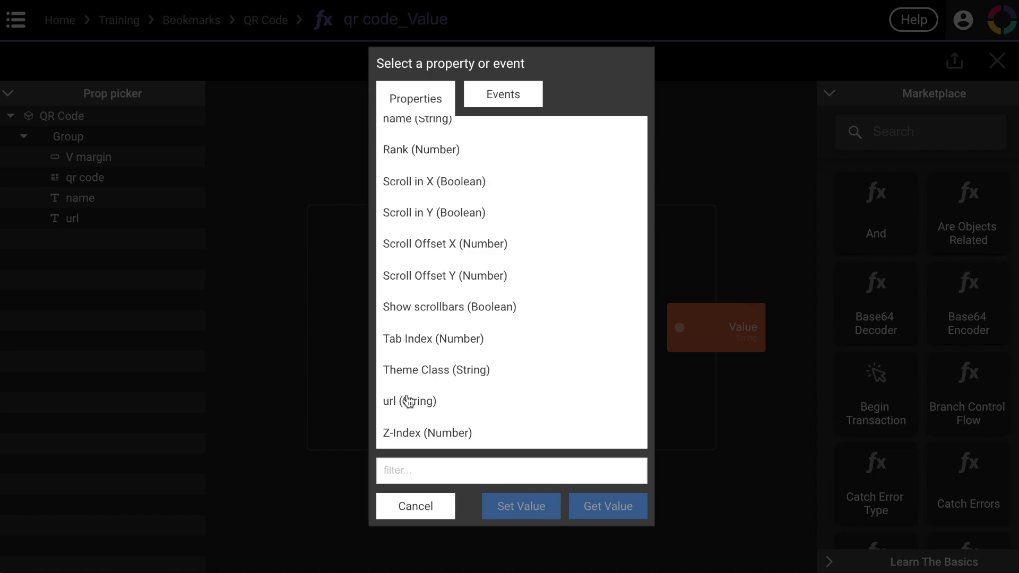
left_click(414, 402)
left_click(616, 506)
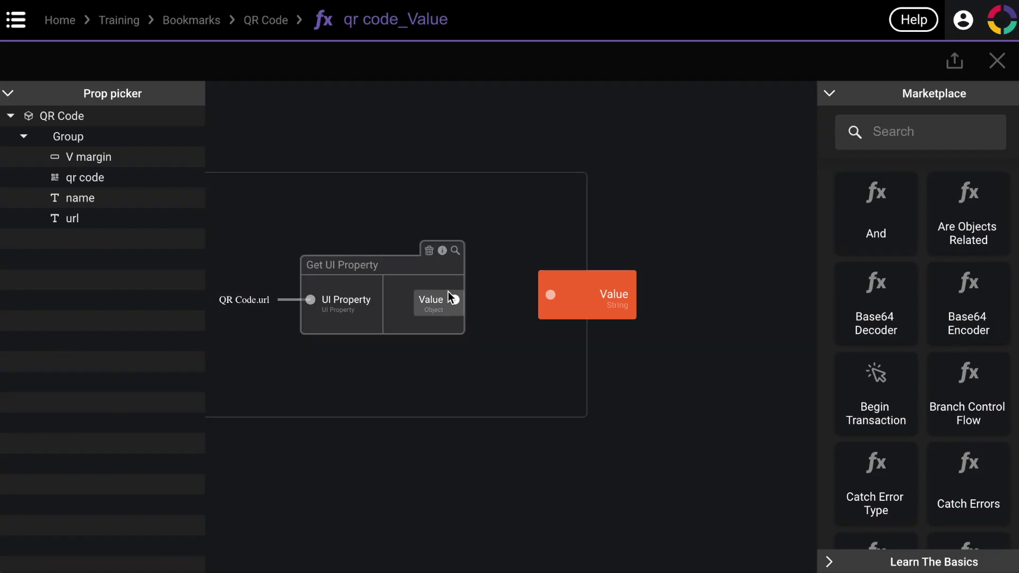
left_click_drag(454, 300, 549, 296)
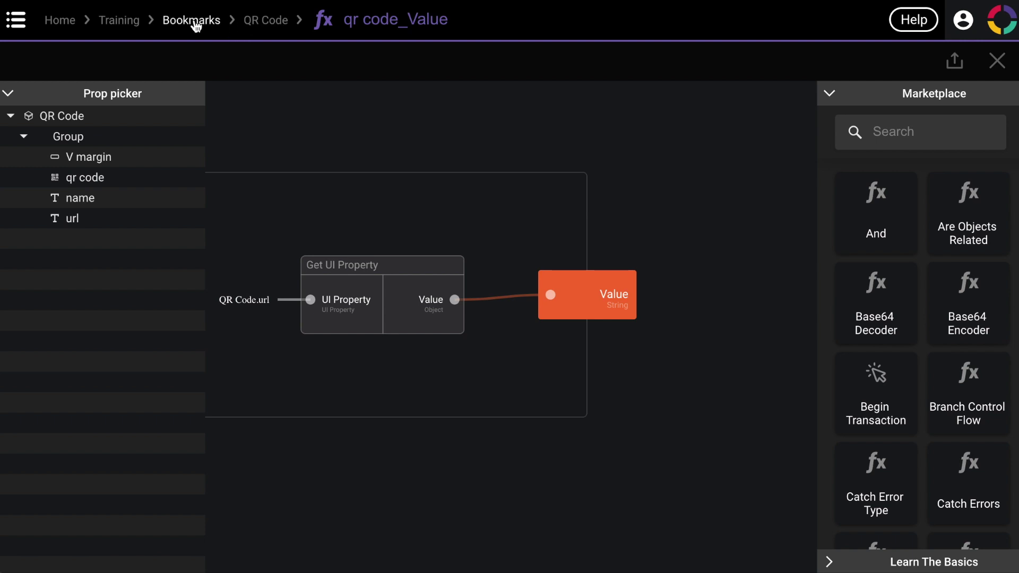
- Open the Home screen of the Bookmarks project's Url app and select its QR Code component
left_click(195, 24)
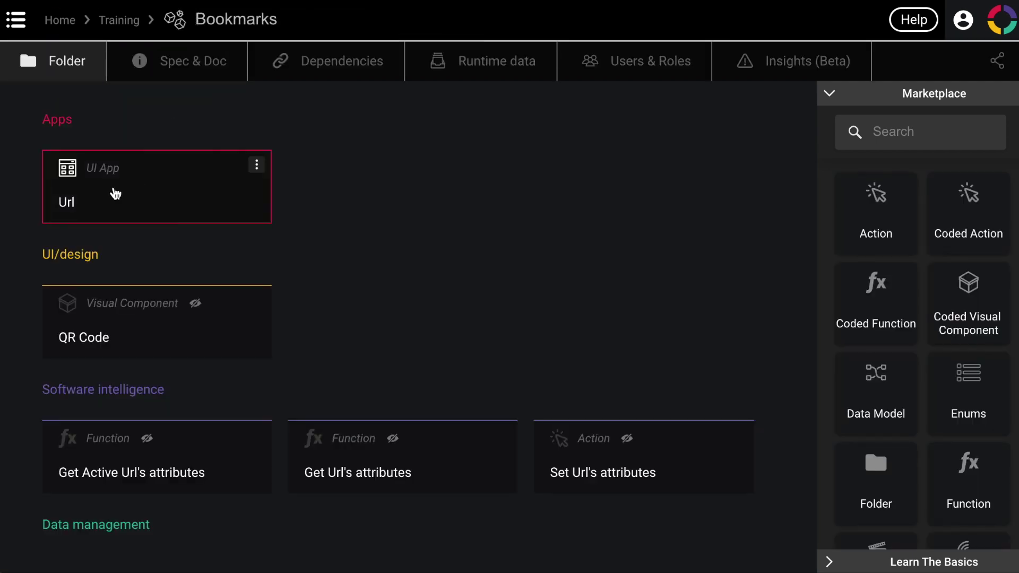
left_click(115, 194)
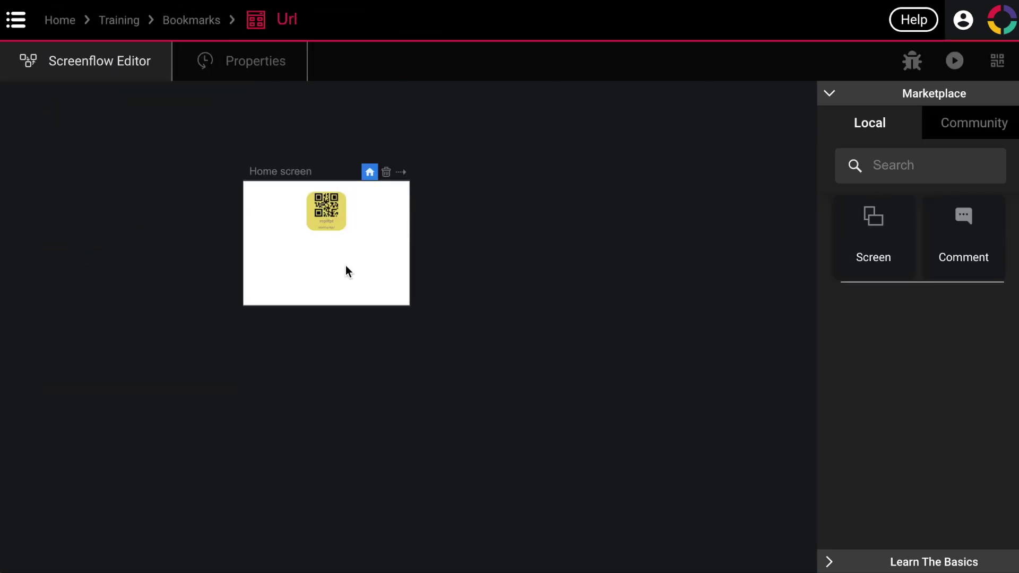
double_click(346, 271)
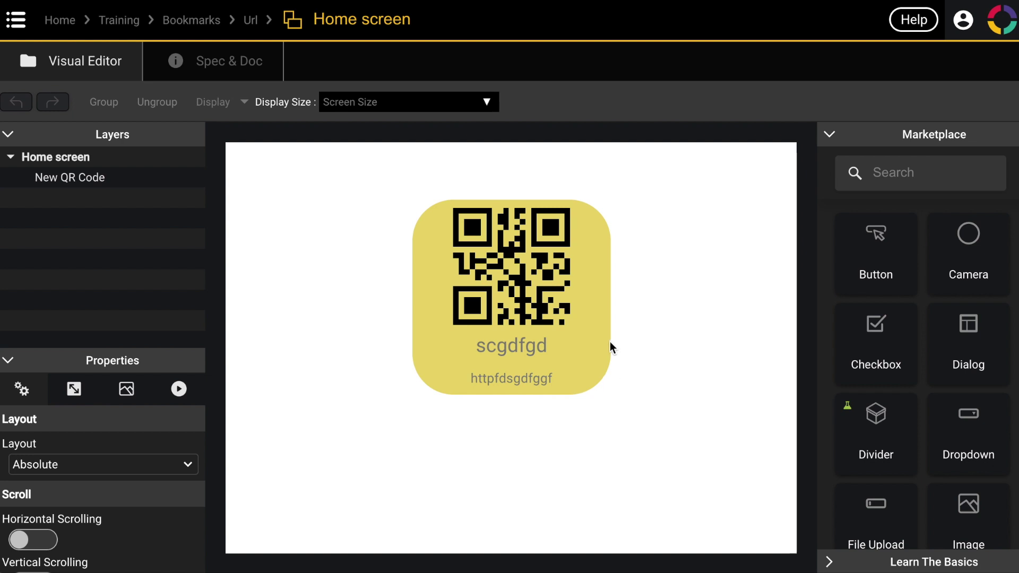
left_click(578, 339)
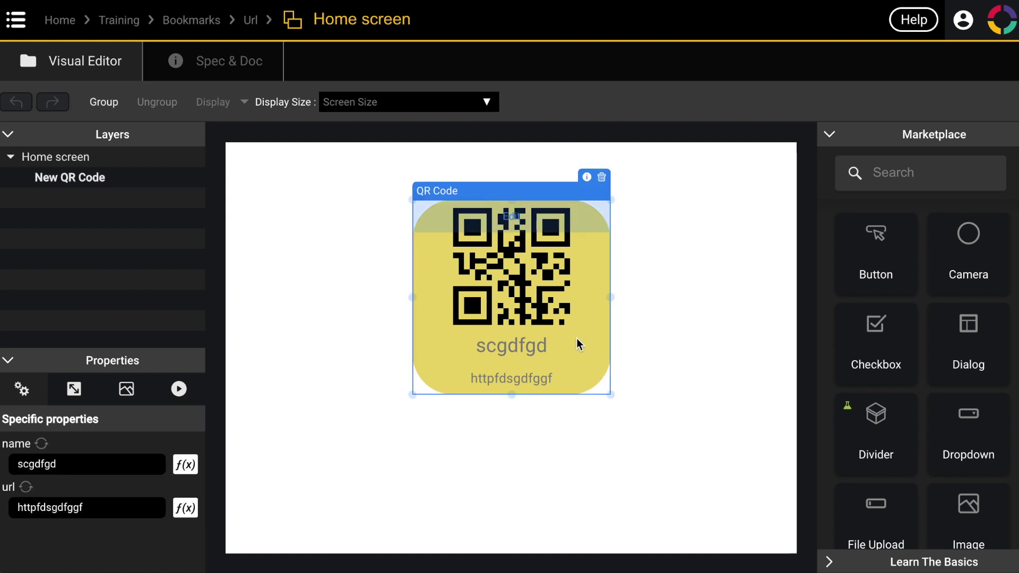
- Test the url binding by setting the component's url to httsssdfjdkjgfdfjkgh
double_click(70, 506)
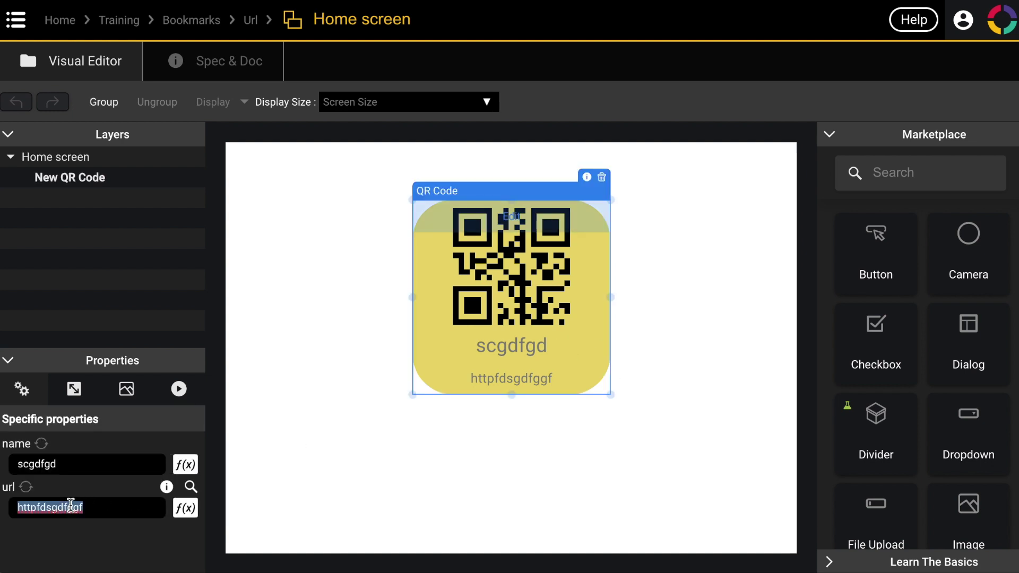
type("htt")
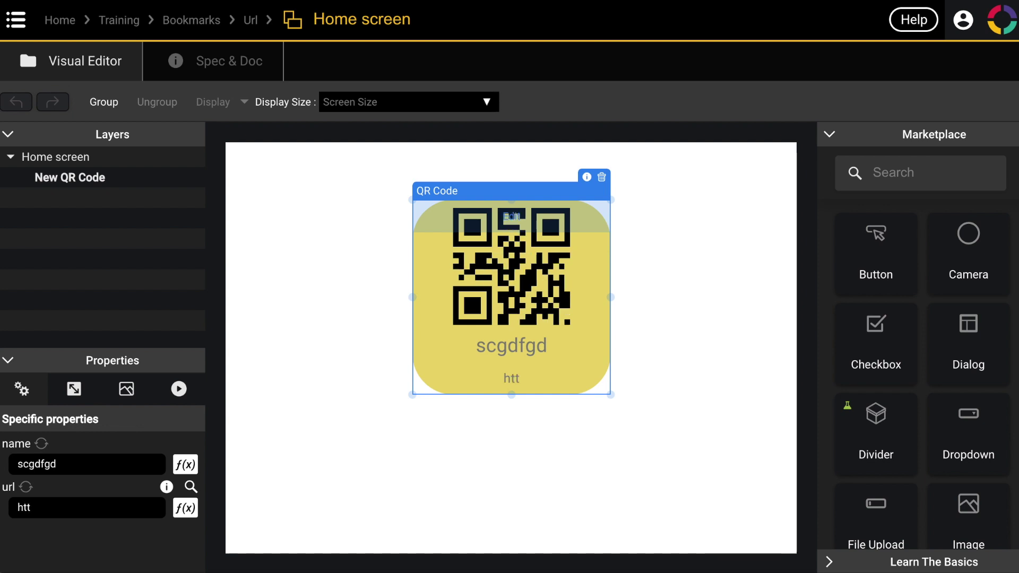
type("sssdfjdkjgfdfjkgh")
double_click(16, 504)
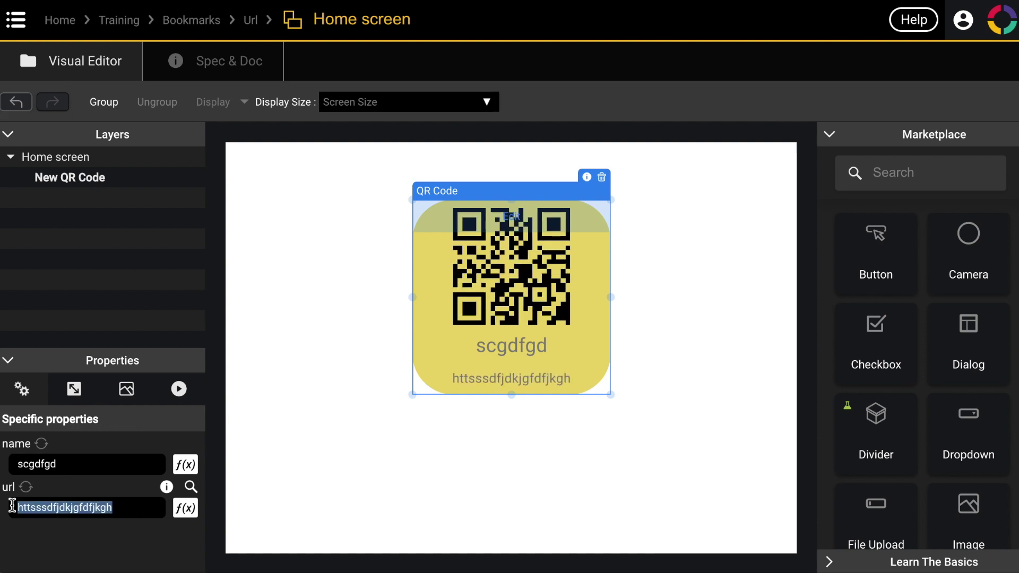
type("https://www.wikipedia.org/")
double_click(65, 466)
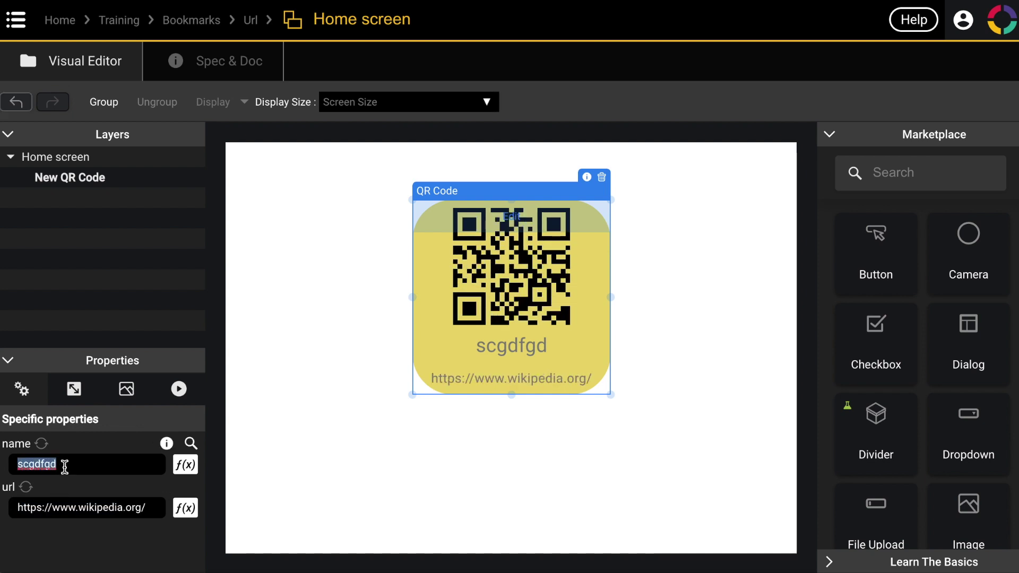
type("wiki")
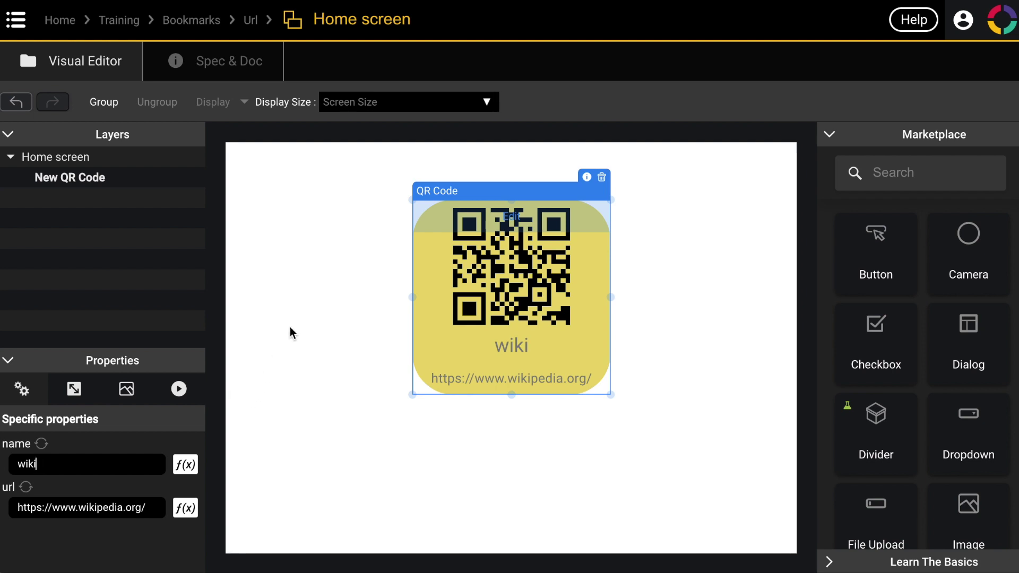
left_click(190, 21)
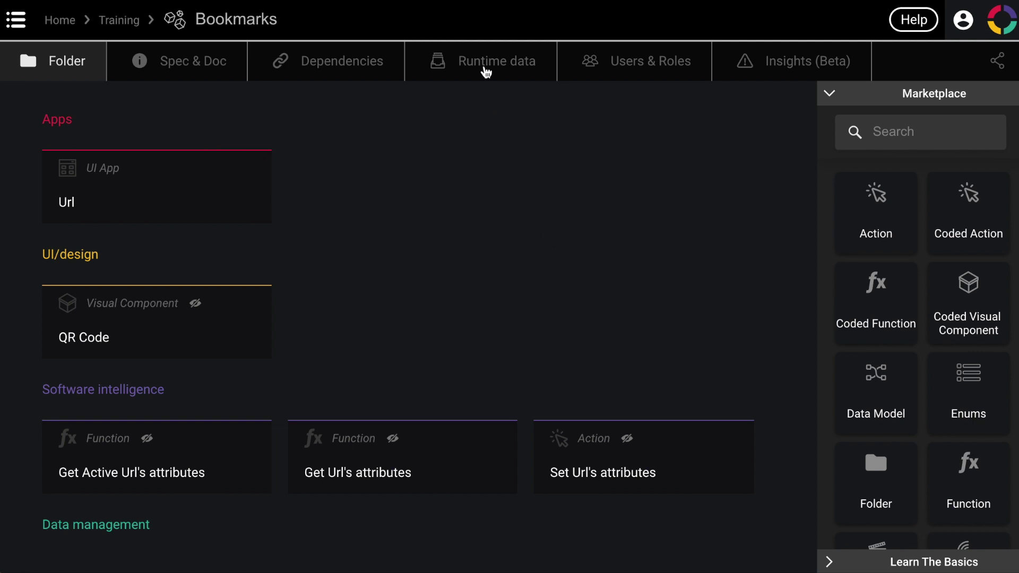
left_click(489, 70)
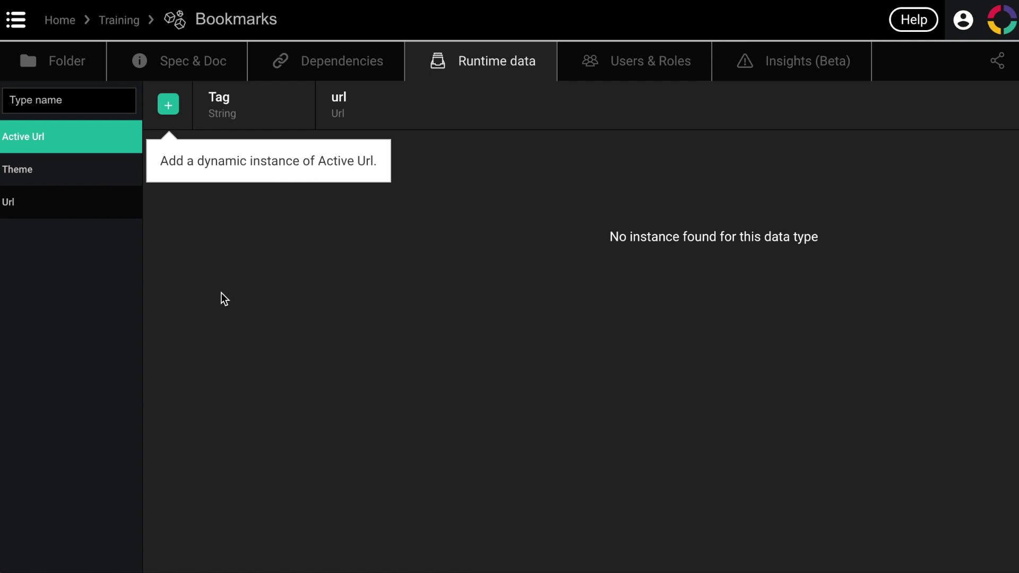
left_click(32, 197)
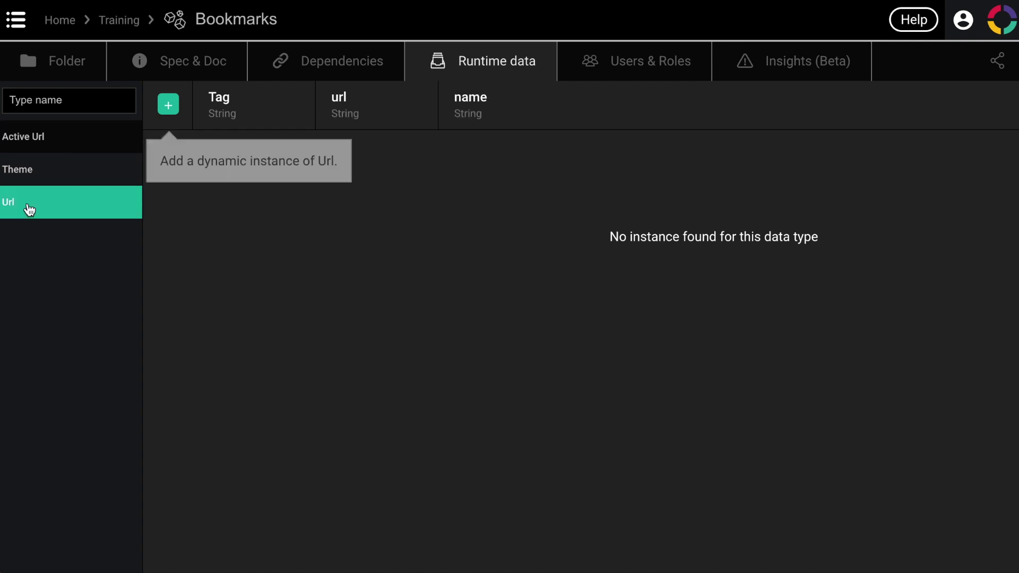
left_click(169, 106)
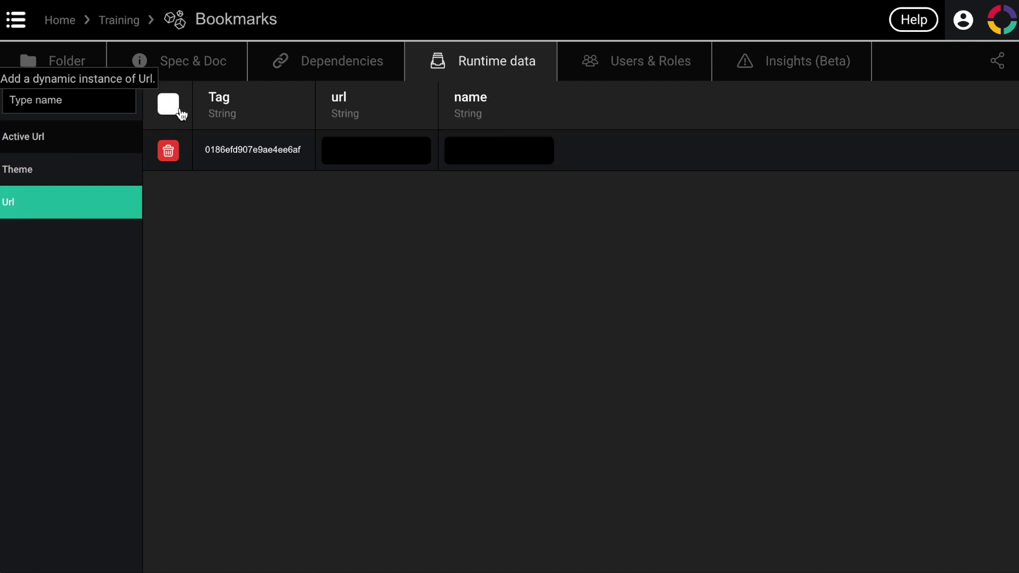
left_click(368, 150)
type("https://www.wikipedia.org/")
left_click(480, 148)
type("Wiki")
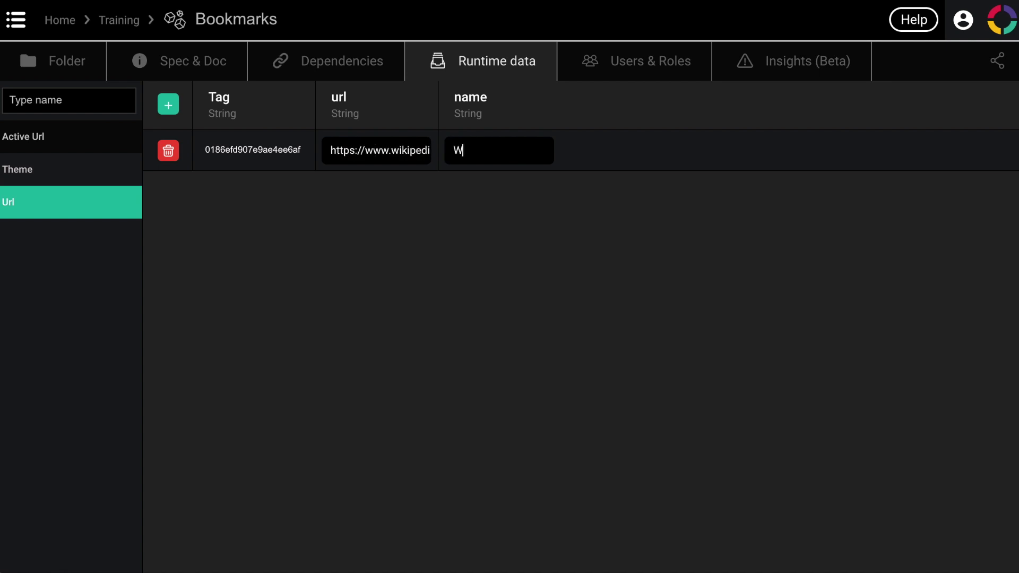
- Add a second Url instance with the Olympe website's address as url and the name Olympe
left_click(168, 105)
key("ctrl+v")
left_click(497, 195)
type("Olymp")
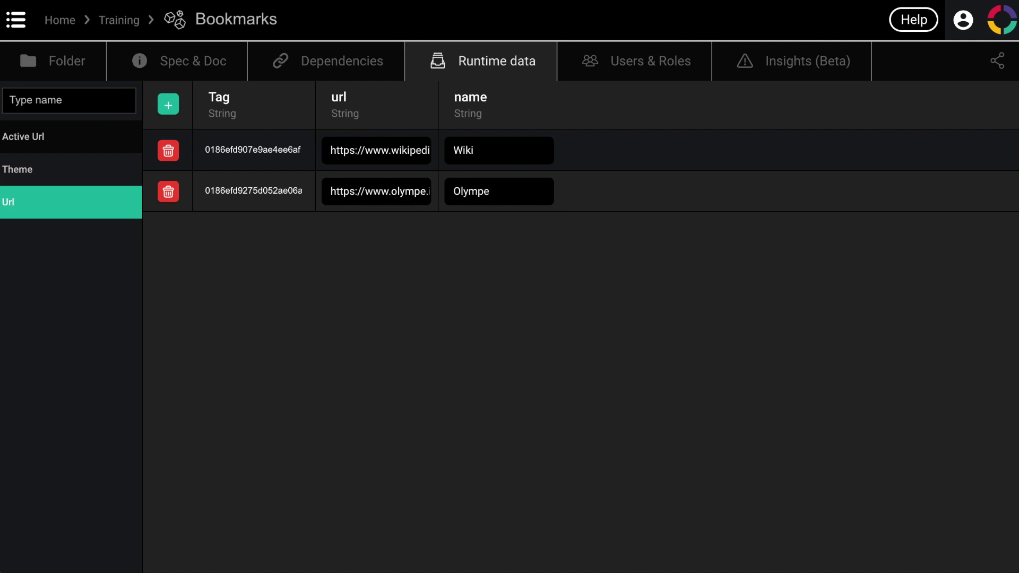
left_click(171, 108)
left_click(416, 237)
type("https://www.google.com")
key("Tab")
type("Goo")
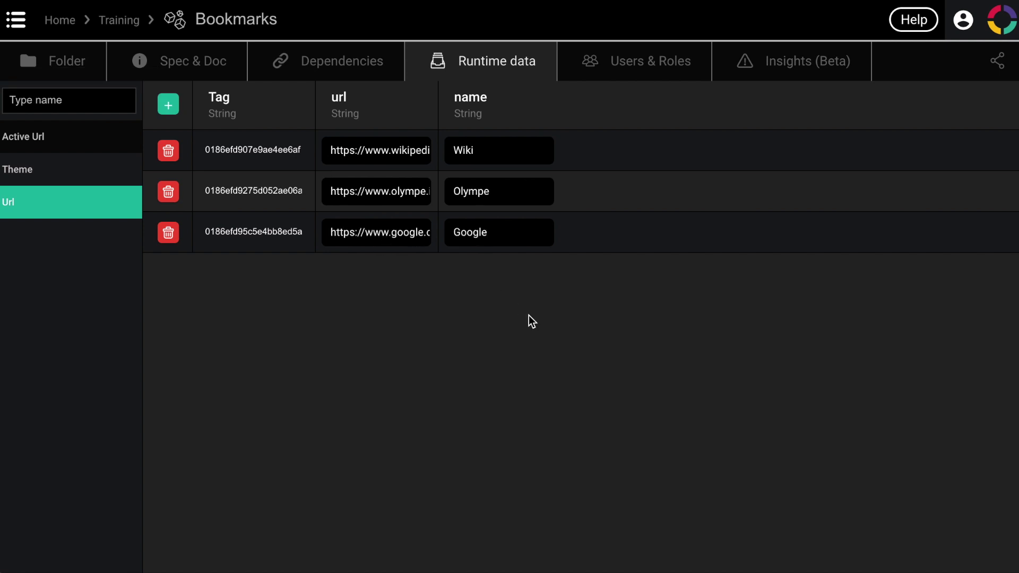
- Return to the Bookmarks project folder and add a new UI App named Bookmarks
left_click(218, 16)
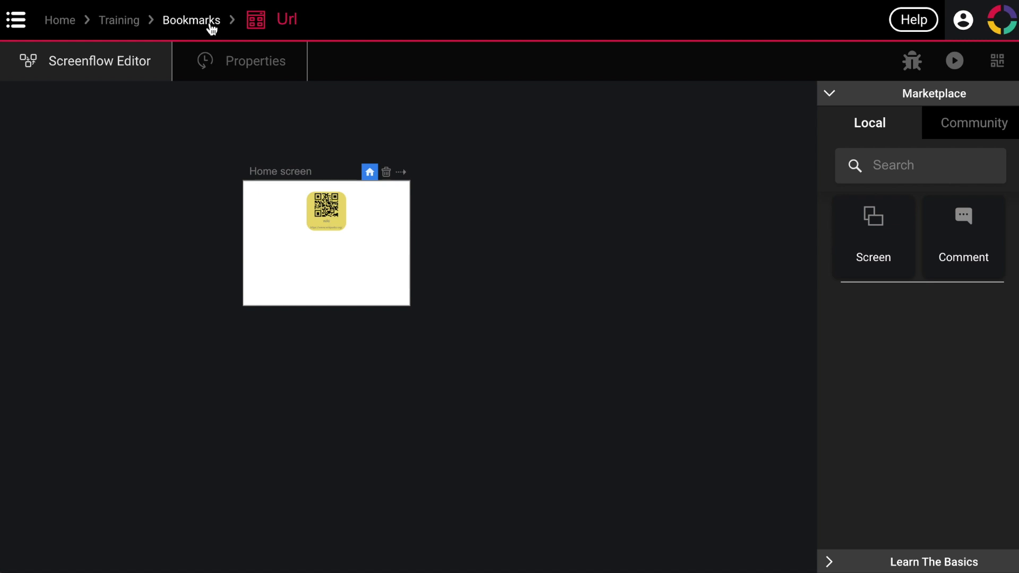
left_click(212, 26)
left_click(902, 139)
type("ui app")
left_click_drag(883, 205, 609, 189)
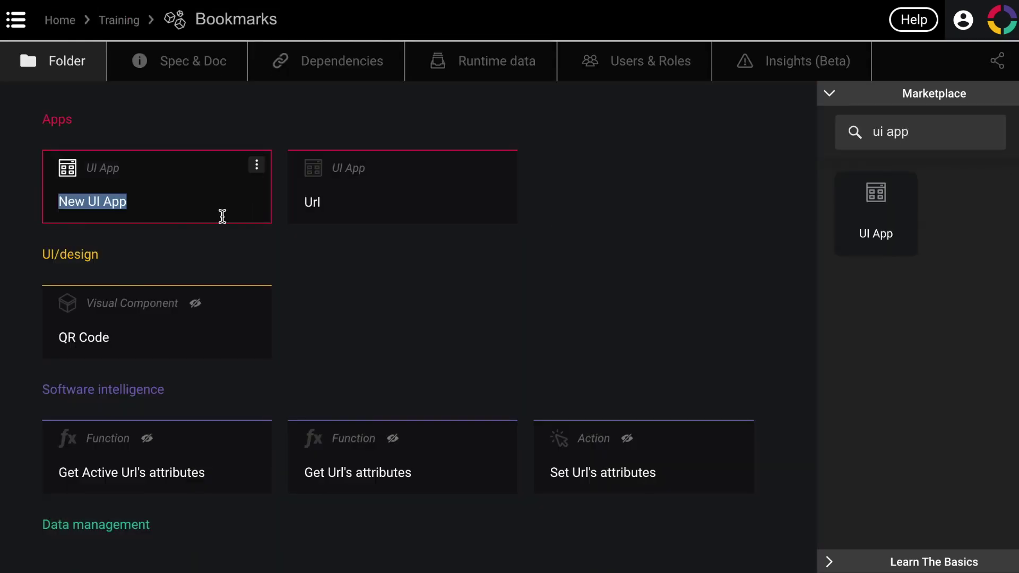
type("Bookmarks")
key("Return")
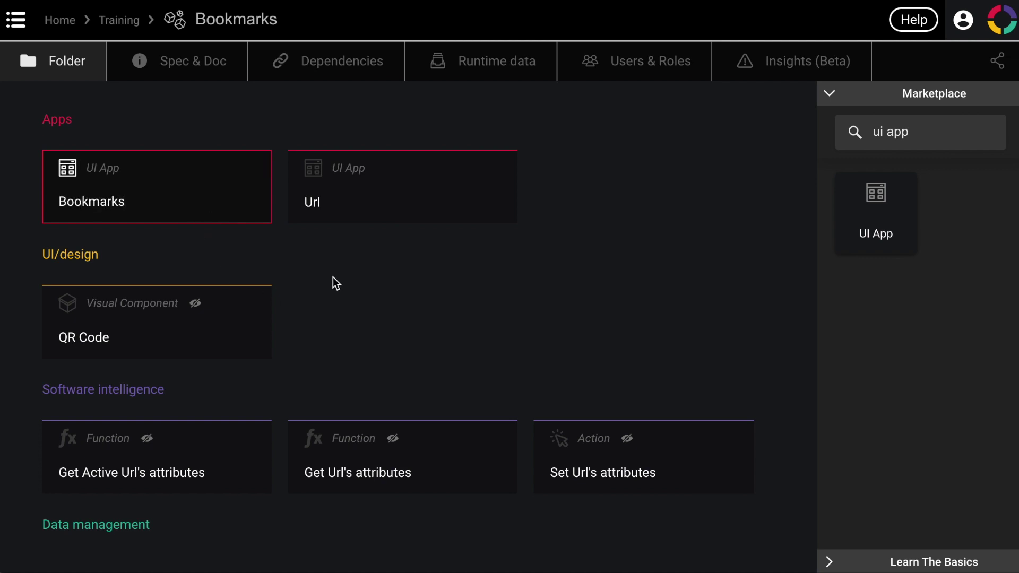
- Open the Bookmarks app's Home screen and place a Dropdown near the top of the canvas
left_click(194, 235)
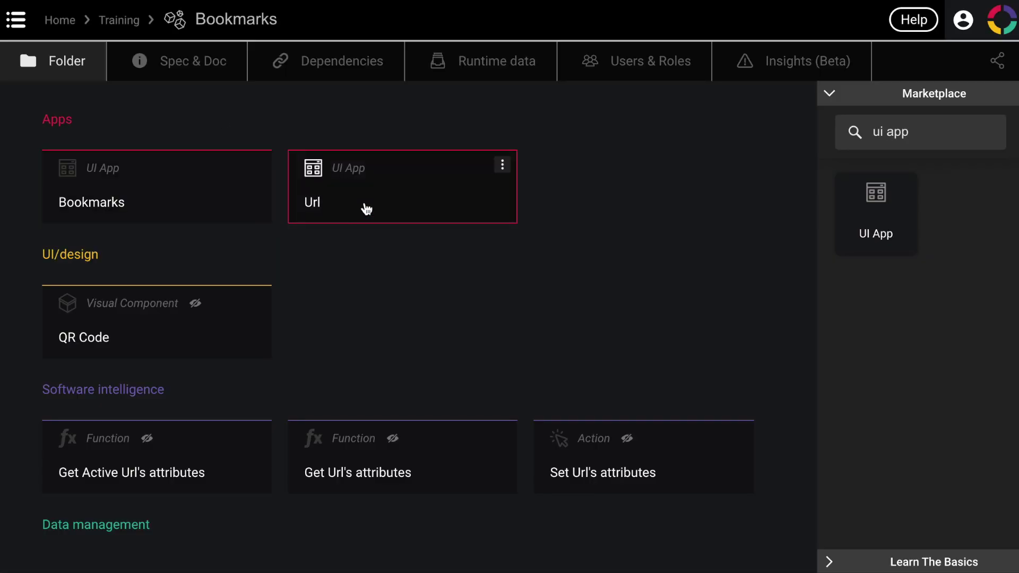
double_click(191, 212)
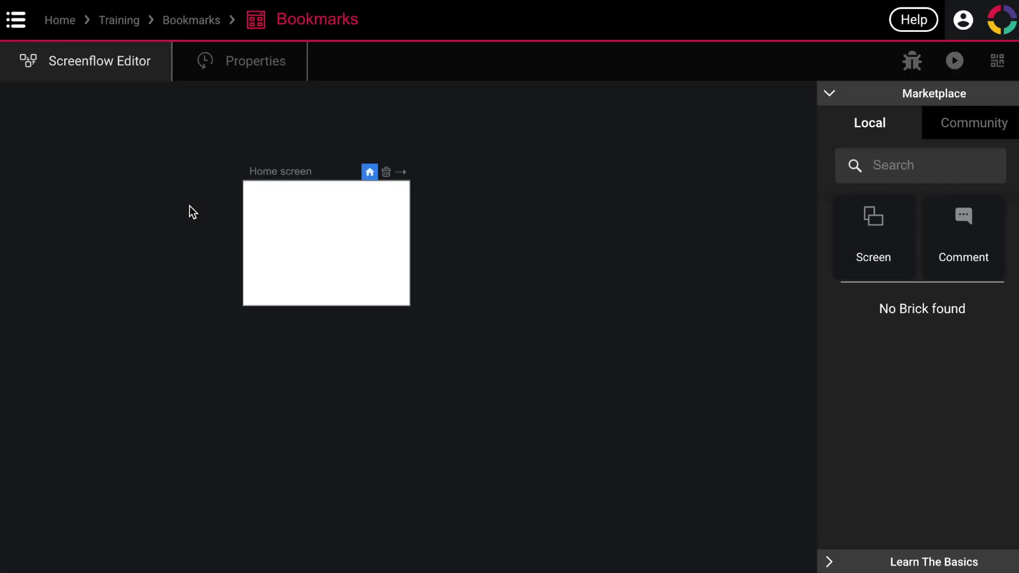
double_click(306, 240)
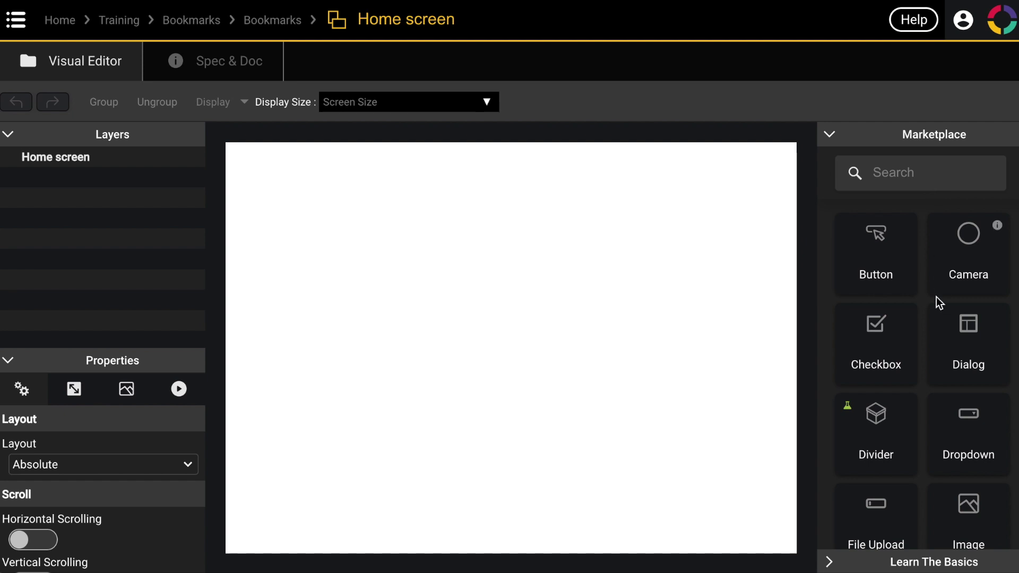
left_click_drag(955, 451, 384, 202)
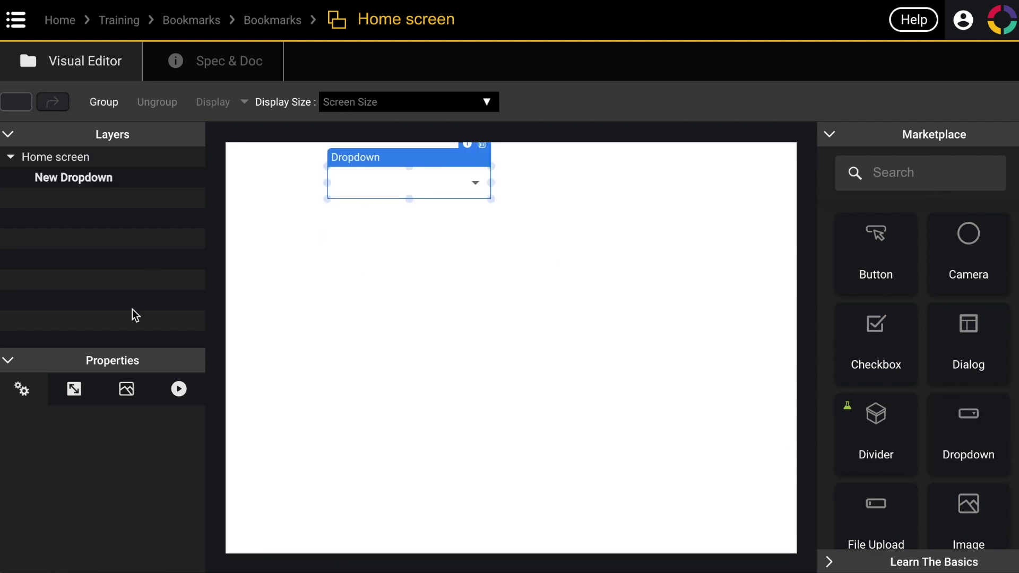
- Center the dropdown horizontally on the Home screen and widen it slightly
left_click(74, 391)
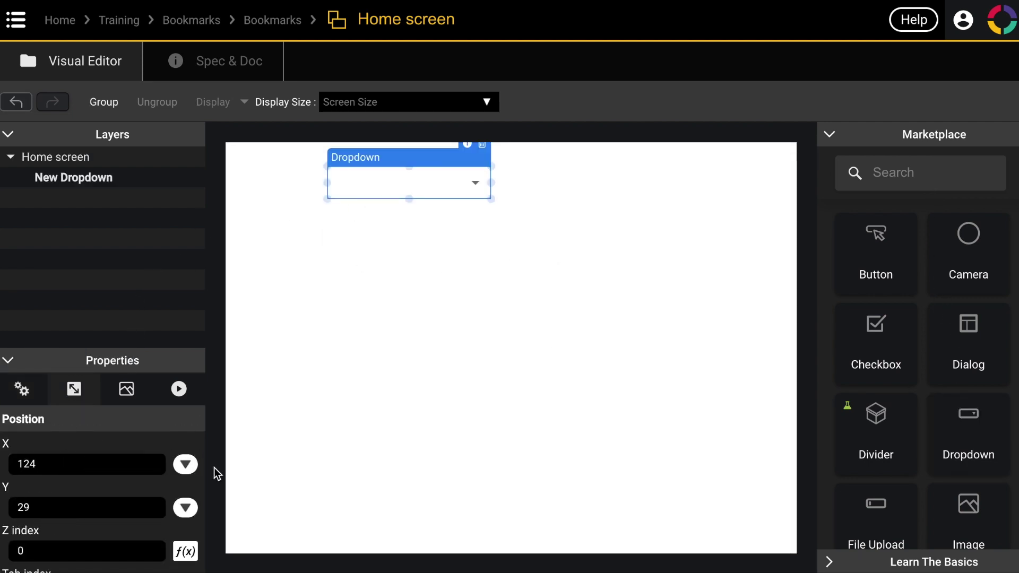
left_click(187, 467)
left_click(143, 415)
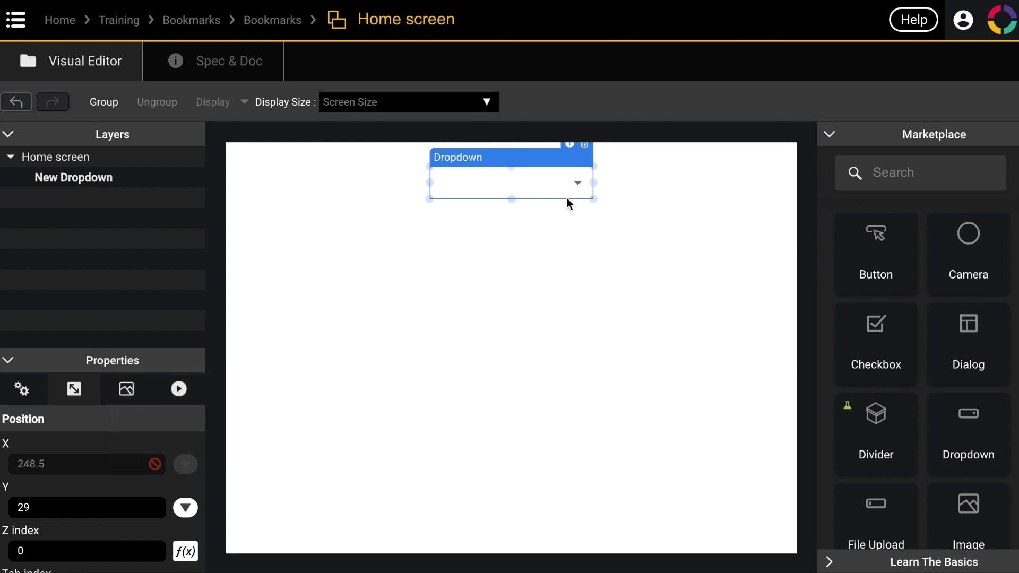
left_click_drag(598, 186, 644, 186)
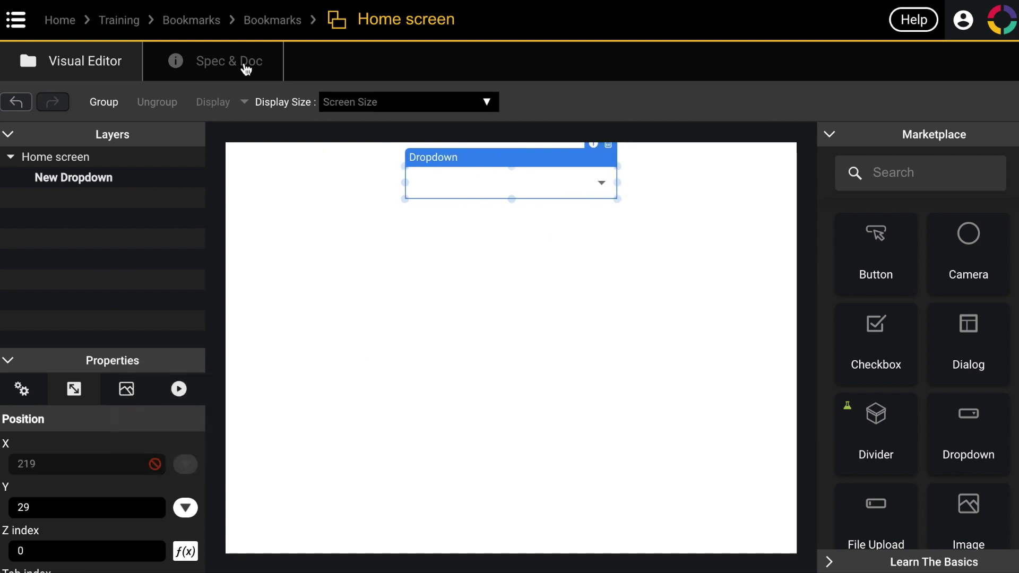
- Run the Bookmarks app, check the dropdown's list of options, and close the running app
left_click(276, 29)
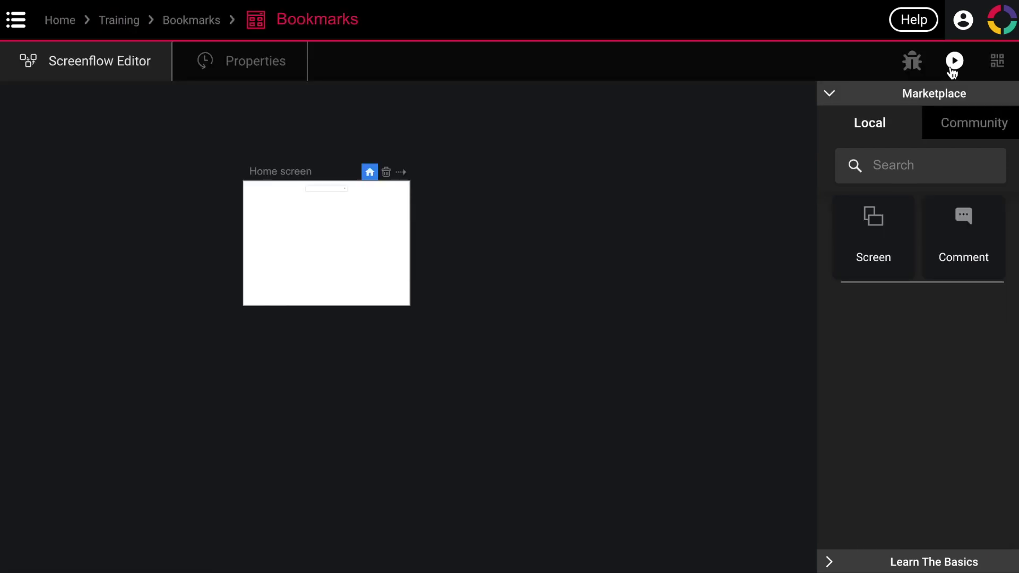
left_click(951, 66)
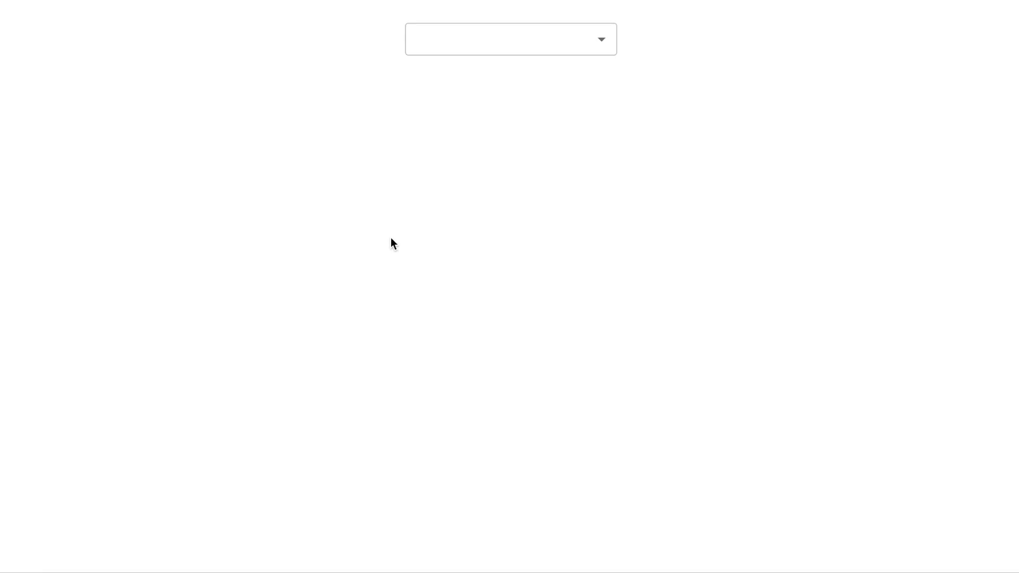
left_click(541, 45)
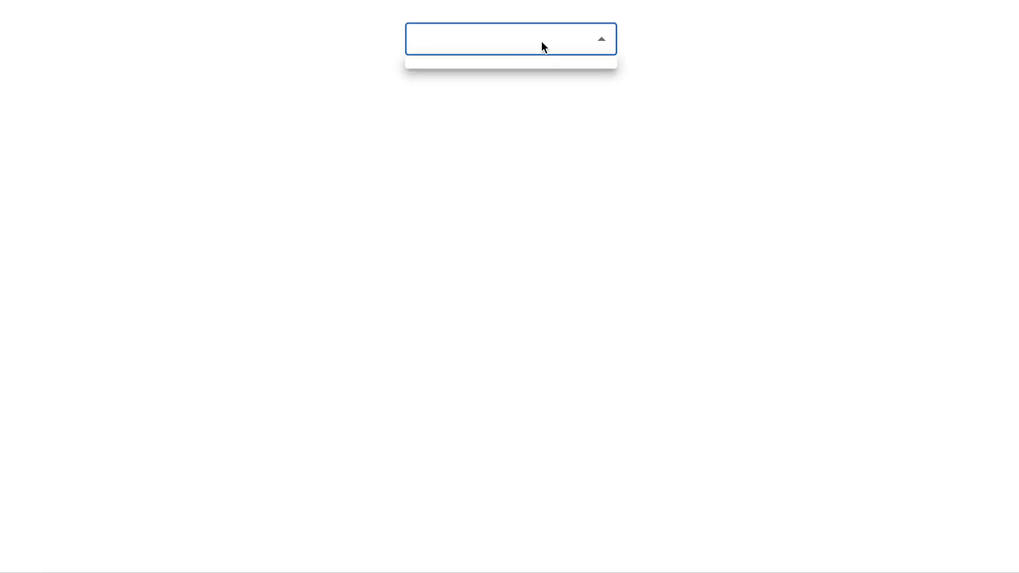
key("ctrl+w")
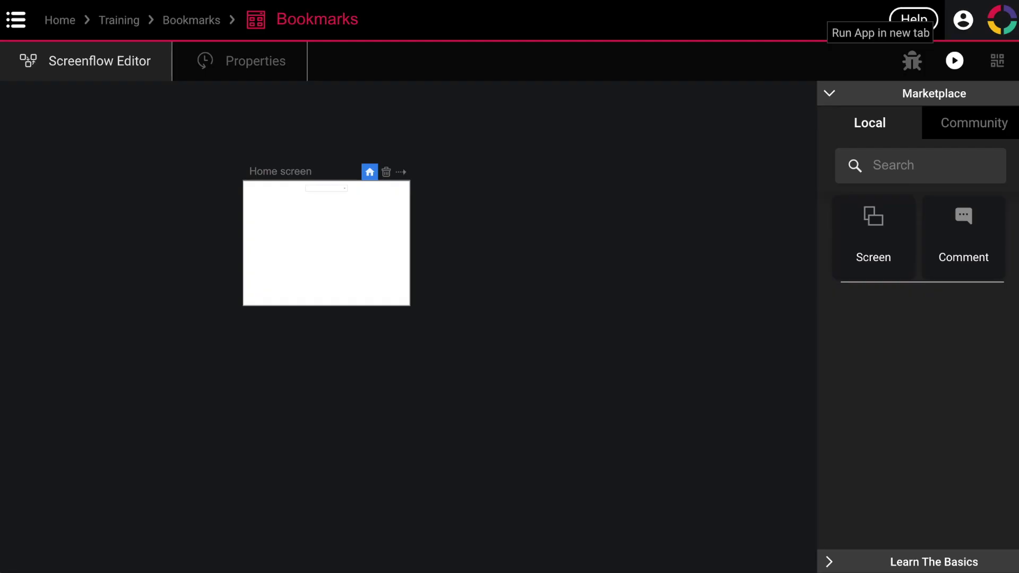
- Open the Home screen dropdown's Object List function and add a Get Object List brick to it
double_click(360, 270)
left_click(476, 183)
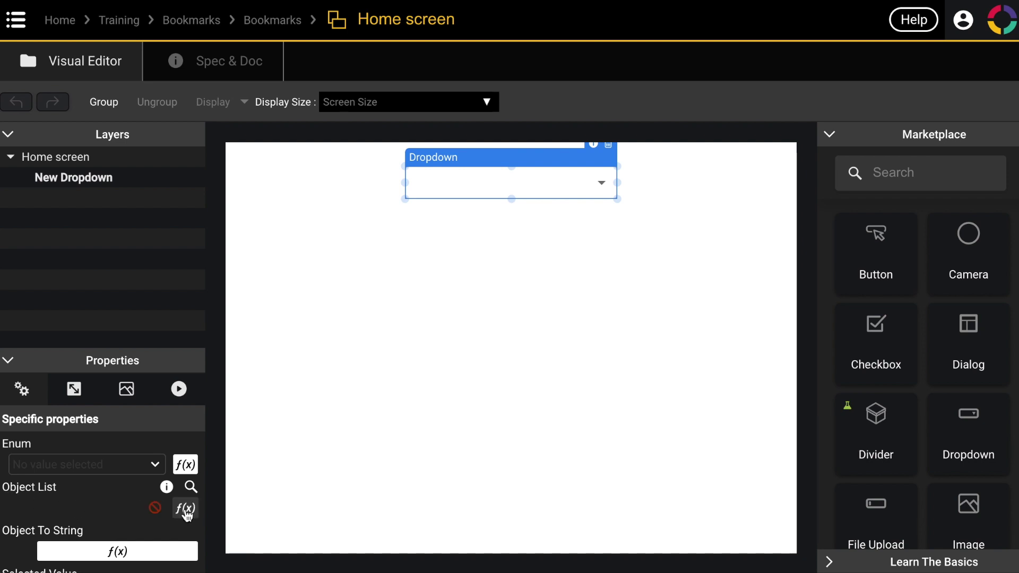
left_click(186, 510)
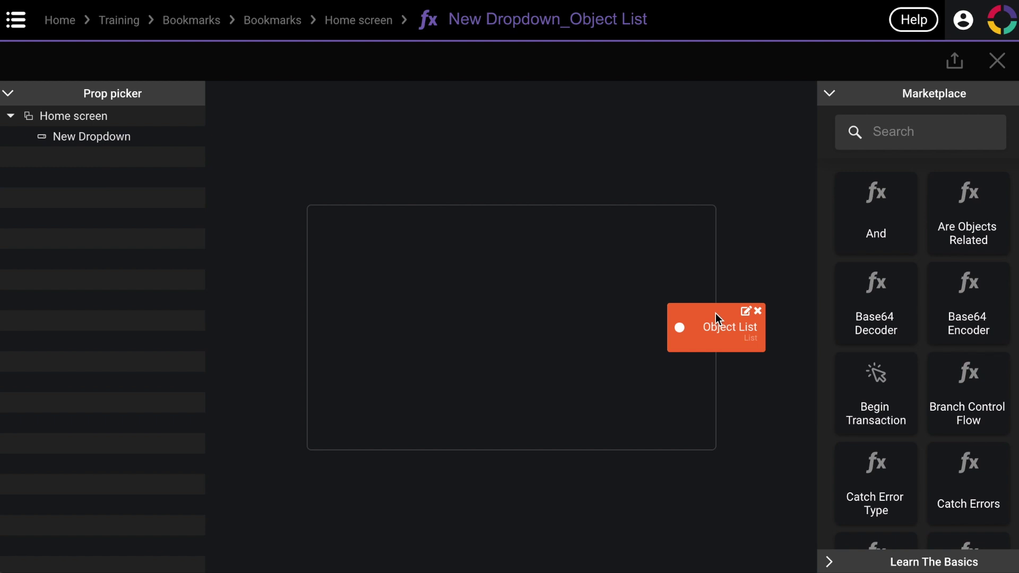
left_click(888, 134)
type("get ob")
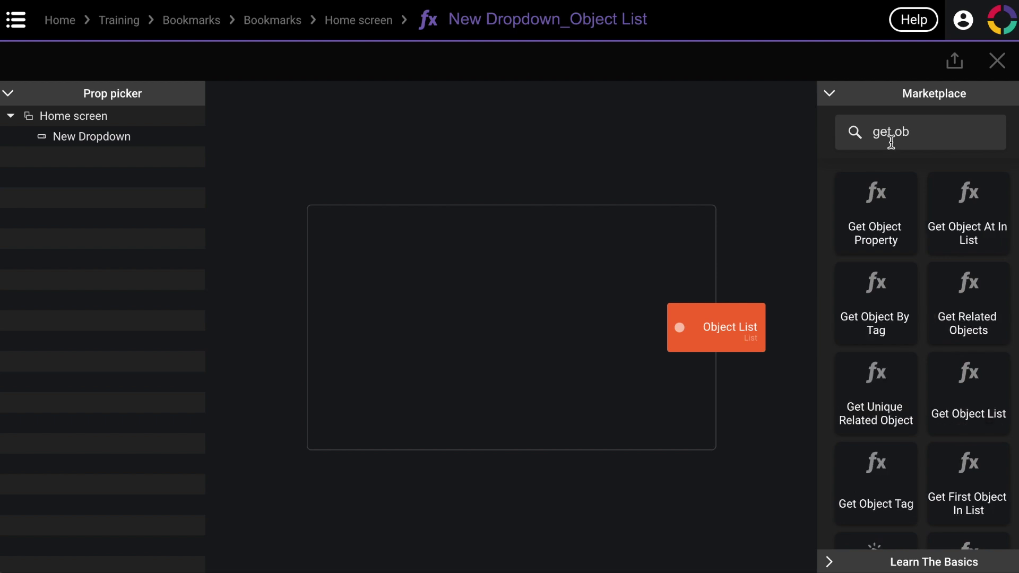
left_click_drag(959, 376, 540, 326)
- Set the Get Object List model to Url and connect its object list output to the Object List result
left_click(460, 307)
left_click(435, 260)
left_click(388, 293)
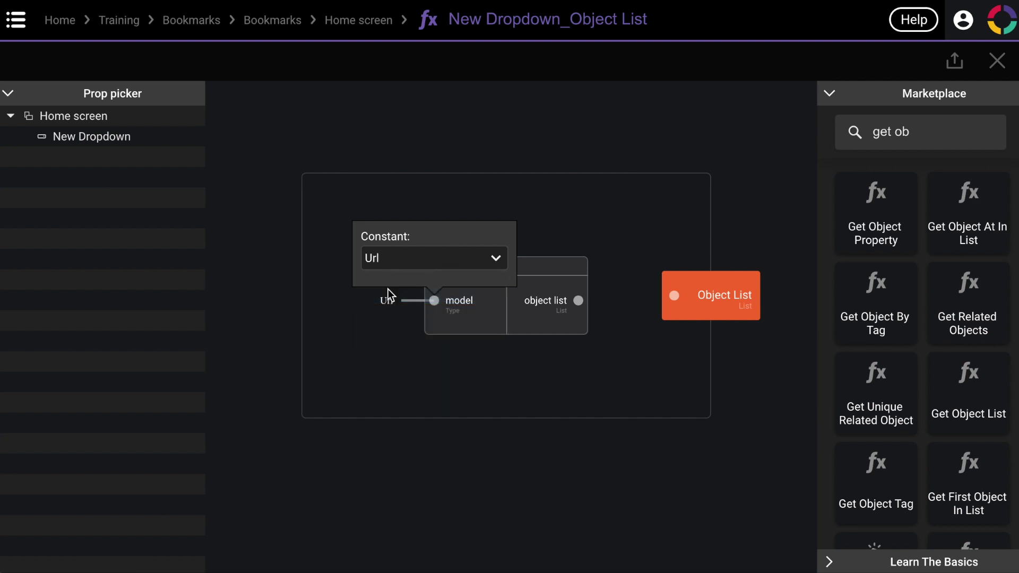
left_click(374, 340)
left_click_drag(579, 301, 673, 303)
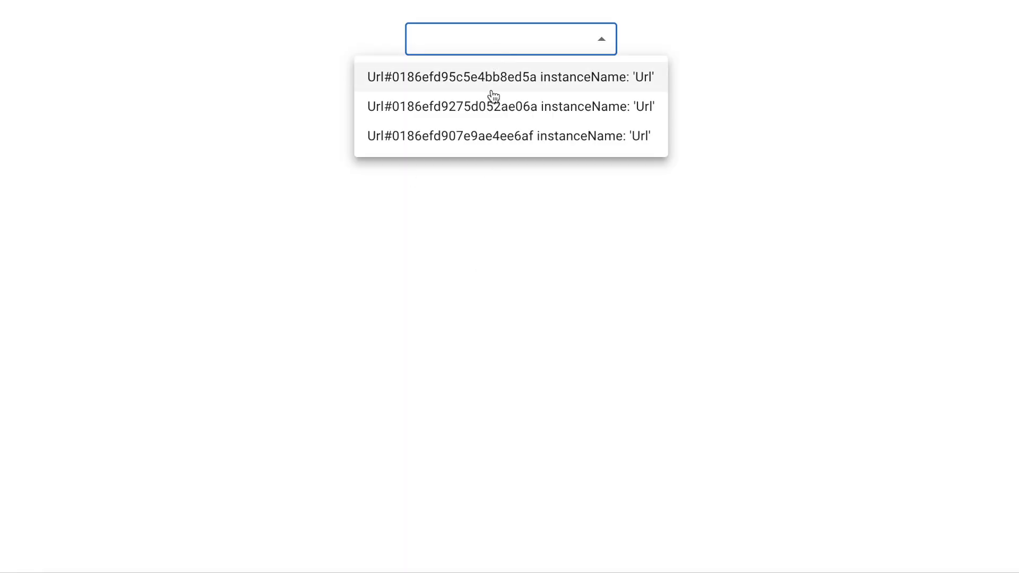
- Check the Url options offered by the dropdown in the running Bookmarks app, leaving none selected
left_click(496, 53)
left_click(498, 40)
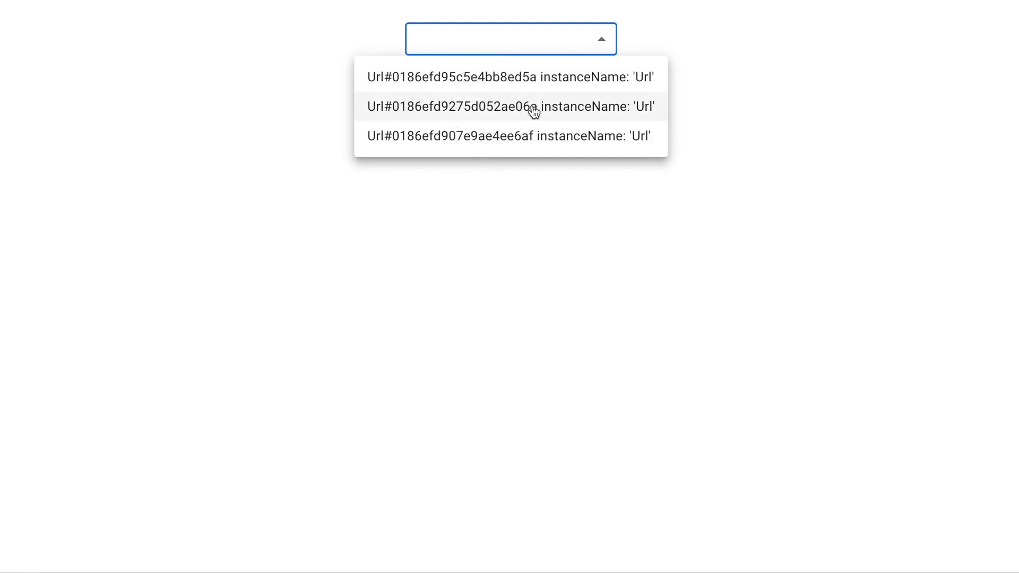
left_click(441, 279)
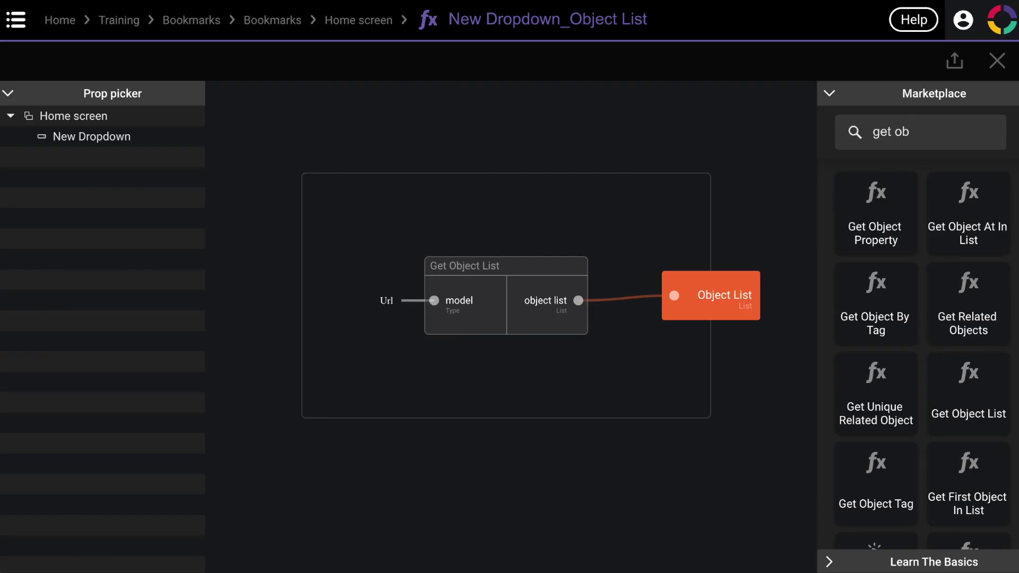
- Open the Home screen dropdown's Object To String function and add the Get Url's attributes function
left_click(365, 24)
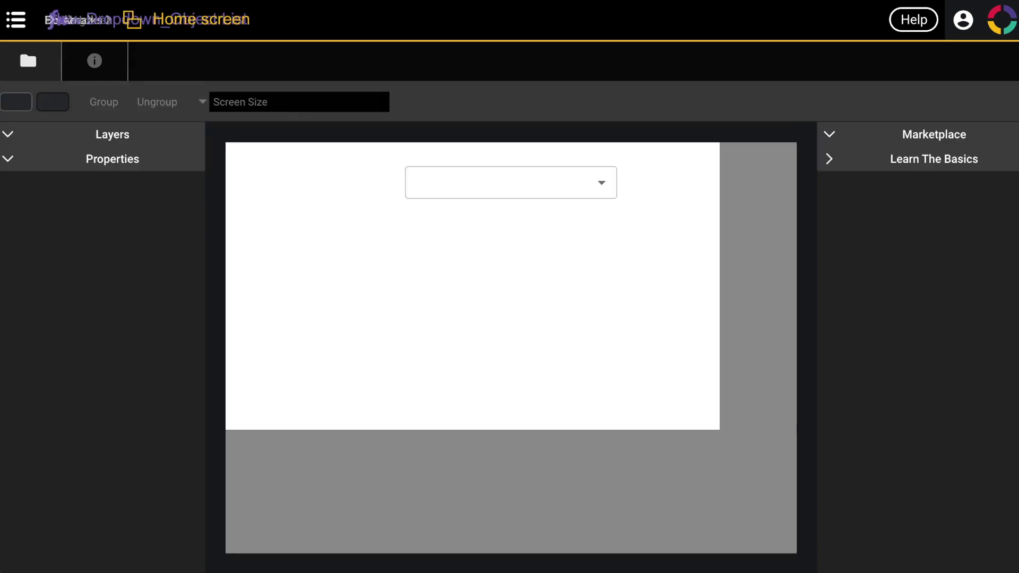
left_click(509, 197)
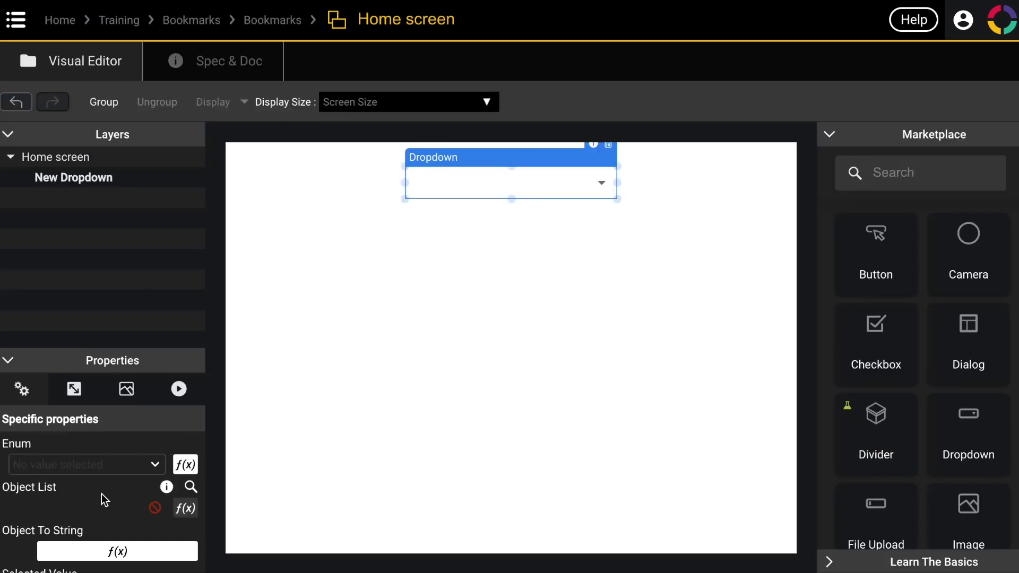
scroll(104, 500, "down", 1)
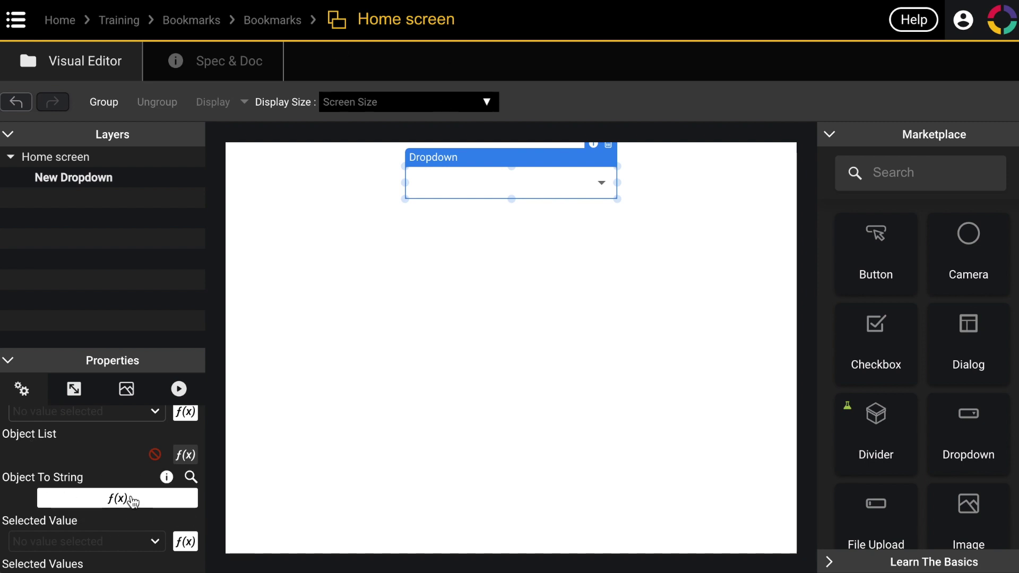
left_click(133, 502)
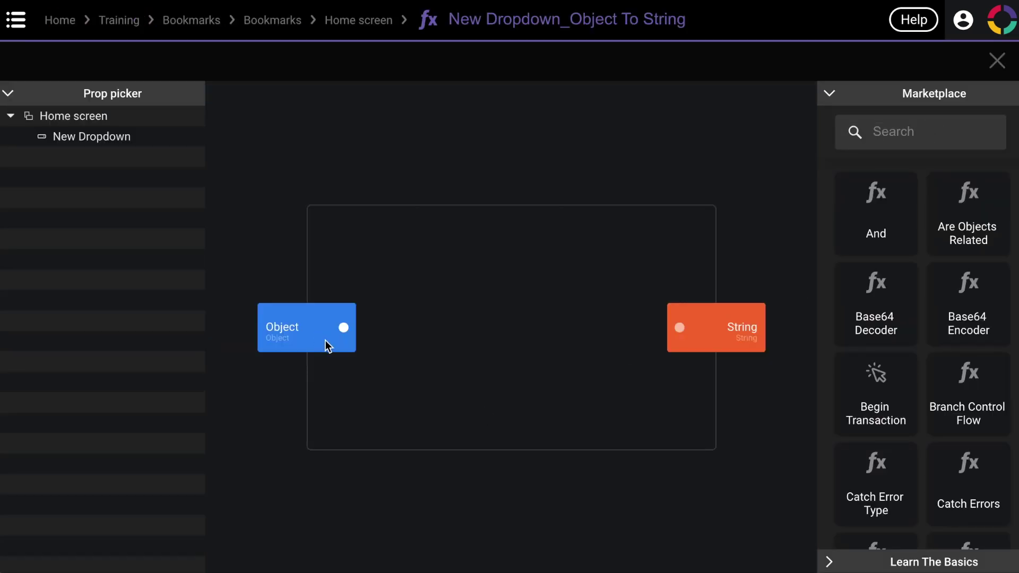
left_click(929, 134)
type("url")
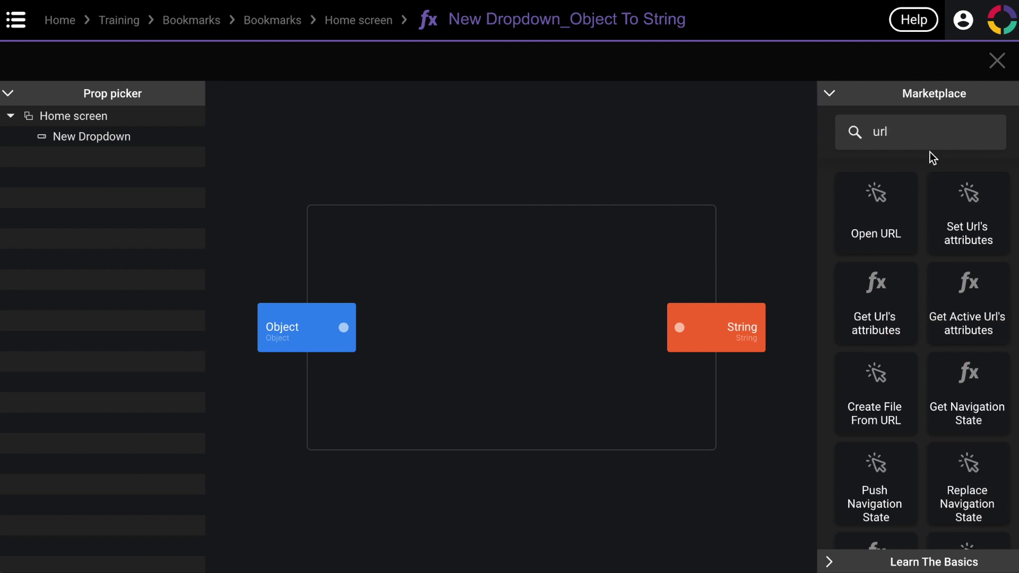
left_click_drag(884, 316, 534, 309)
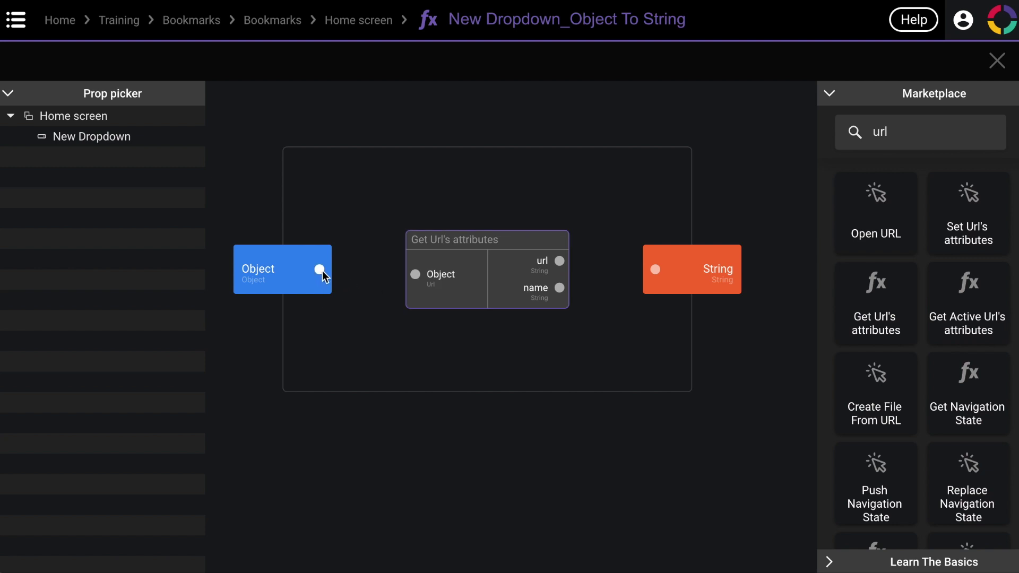
- Connect Object to Get Url's attributes and its name output to String, and check the dropdown in the running app
left_click_drag(321, 271, 415, 274)
left_click_drag(559, 288, 667, 283)
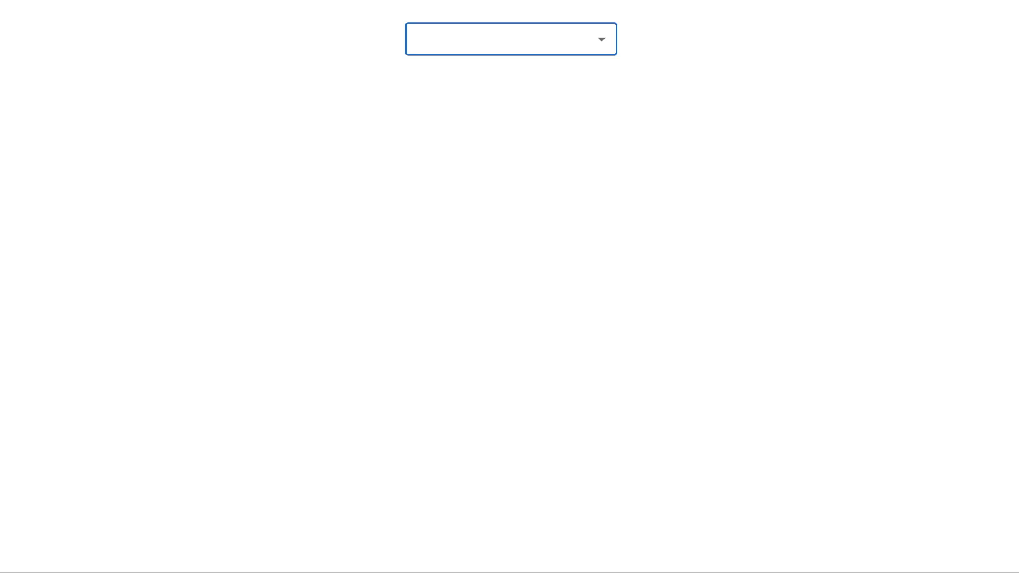
left_click(468, 46)
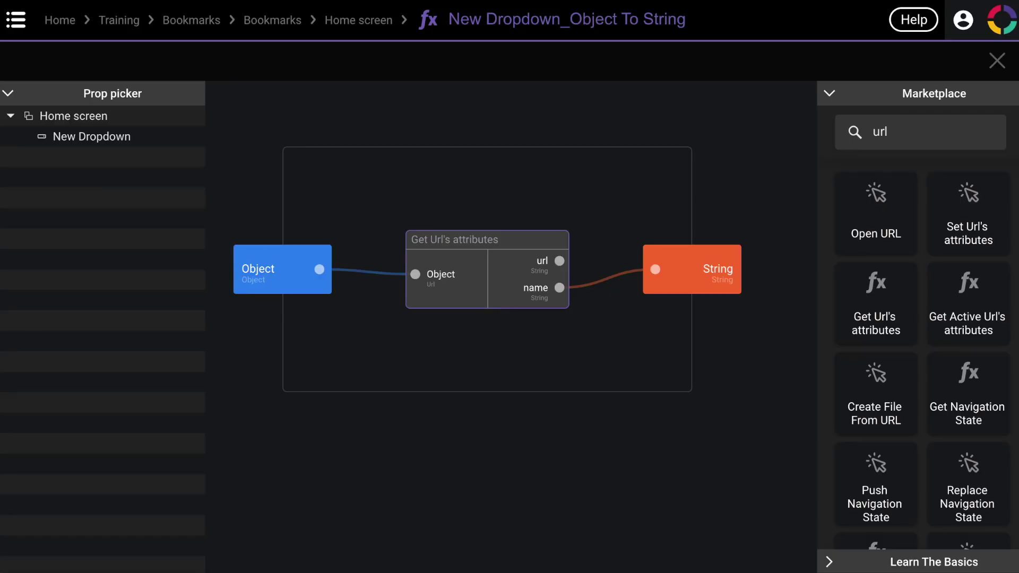
- Try the url attribute as the String result and check the dropdown's options in the running app
left_click_drag(560, 261, 655, 269)
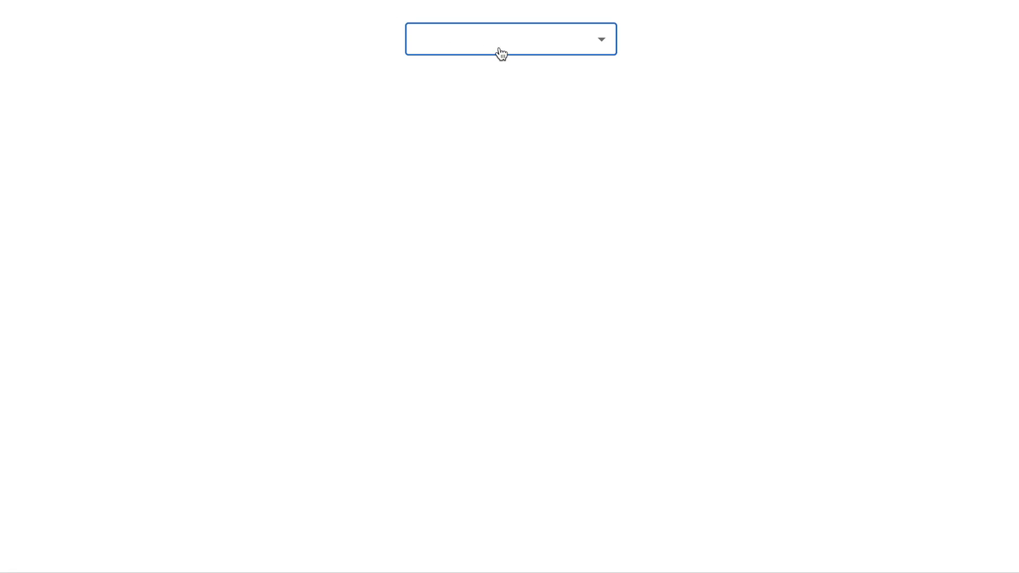
left_click(501, 42)
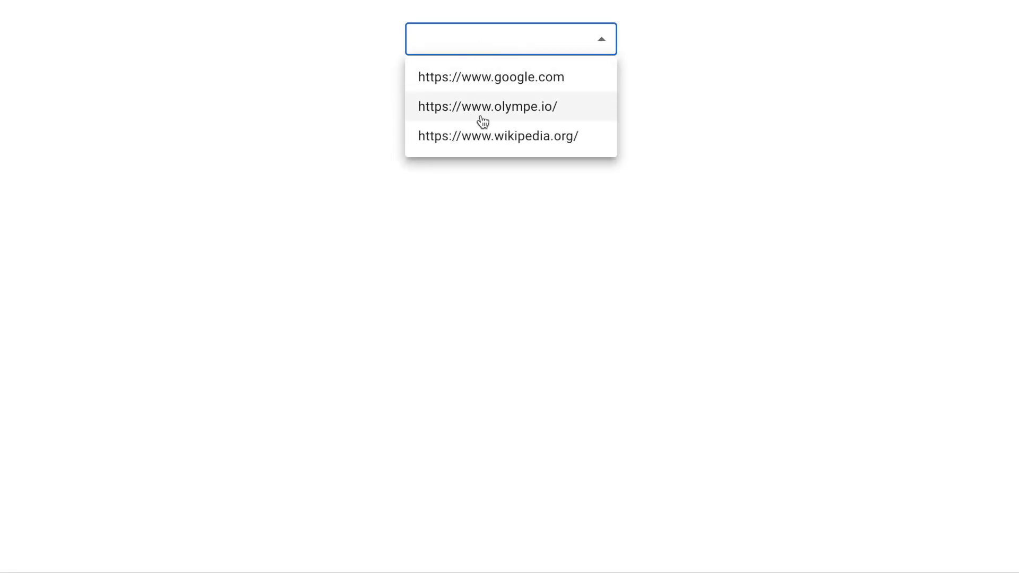
left_click(451, 300)
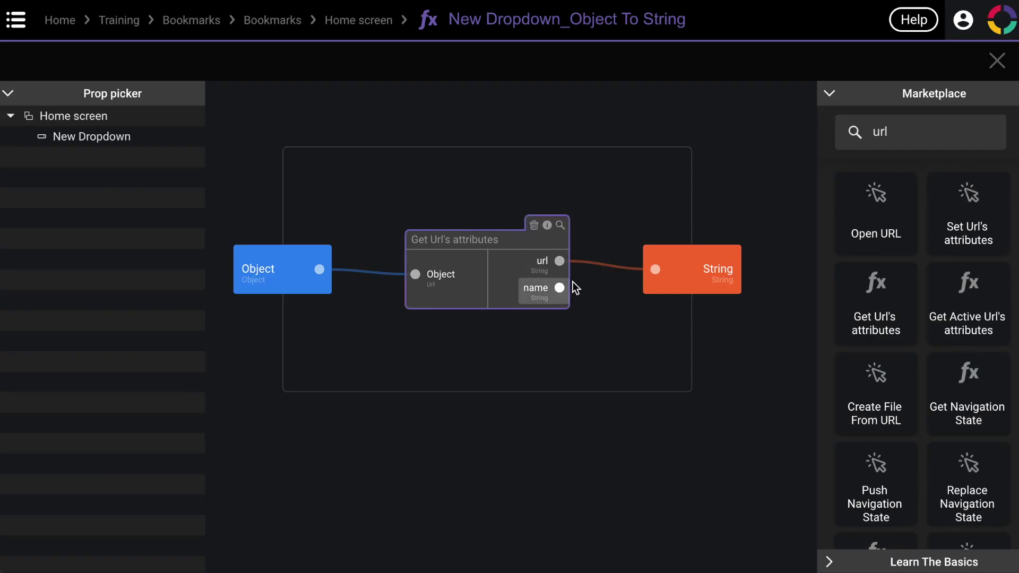
- Connect the name attribute to String again and test the dropdown by selecting Olympe, Wiki, Google and Olympe
left_click_drag(560, 287, 670, 271)
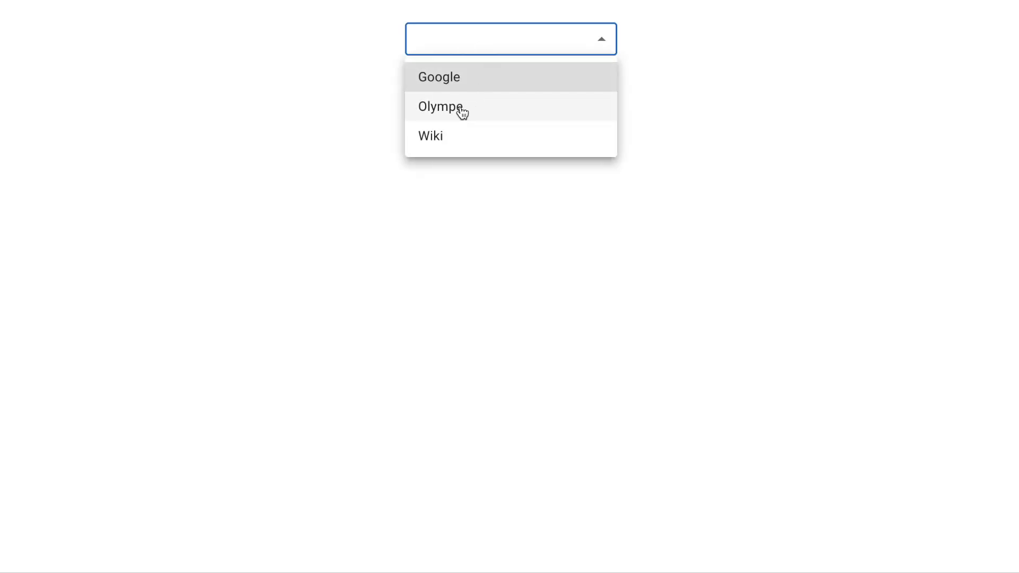
left_click(457, 106)
left_click(456, 40)
left_click(453, 144)
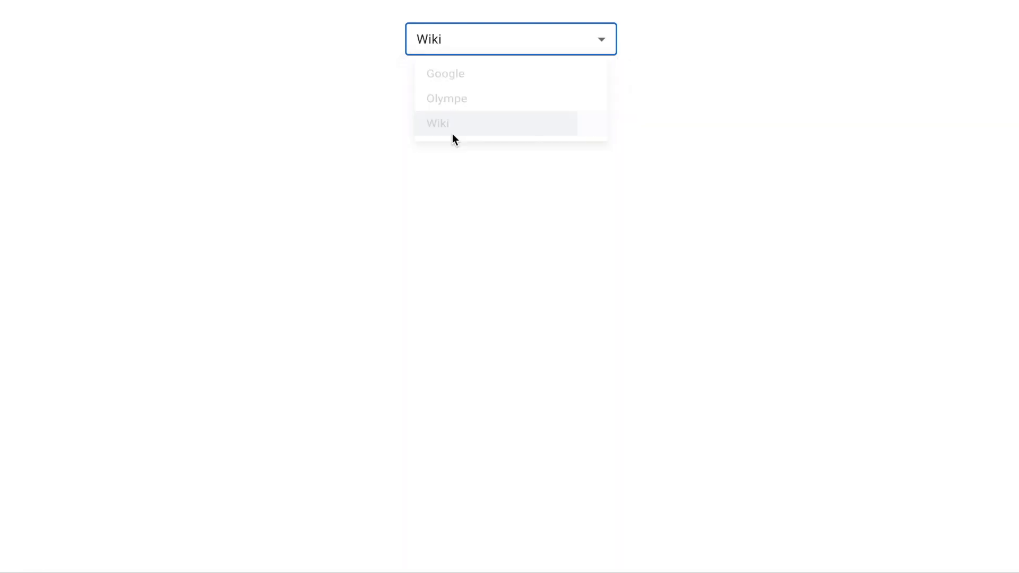
left_click(455, 43)
left_click(455, 78)
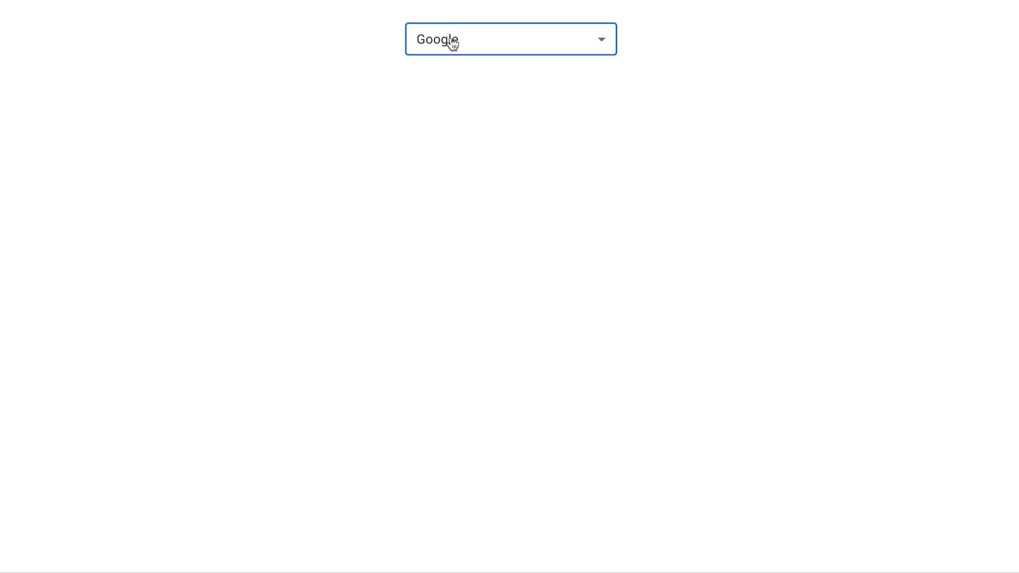
left_click(448, 41)
left_click(455, 108)
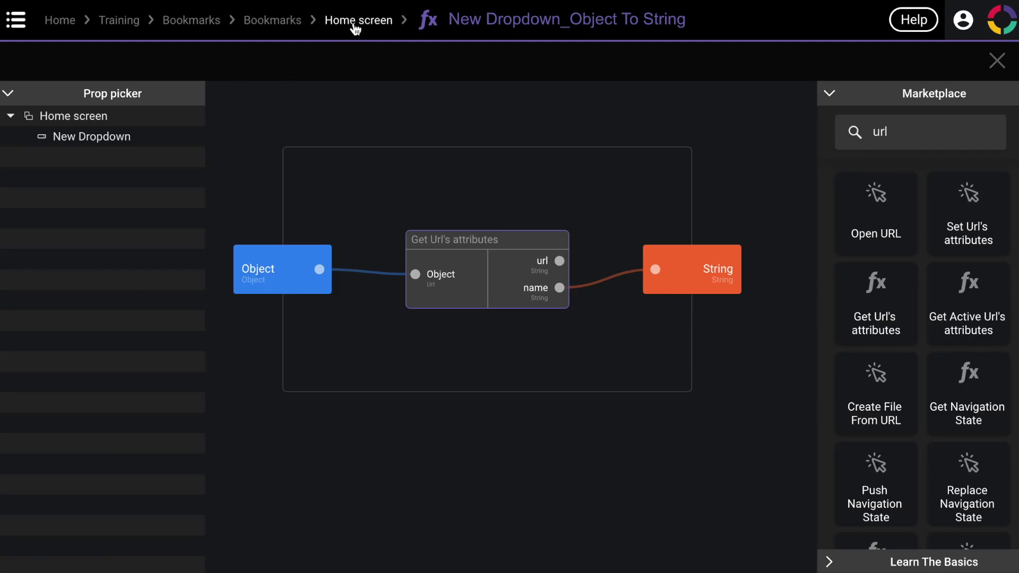
- Return to the Home screen and open the dropdown's On Change action
left_click(354, 21)
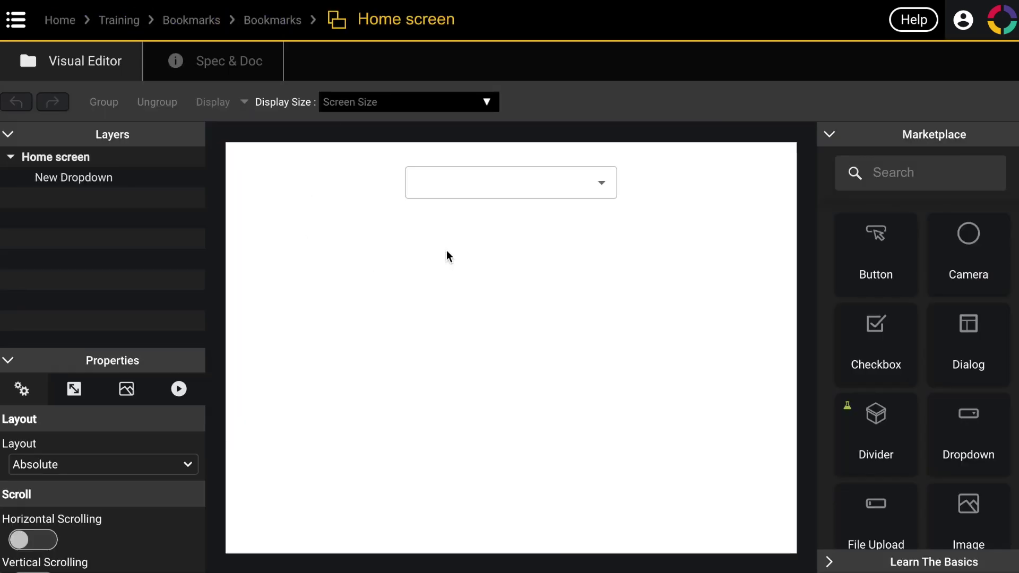
left_click(475, 186)
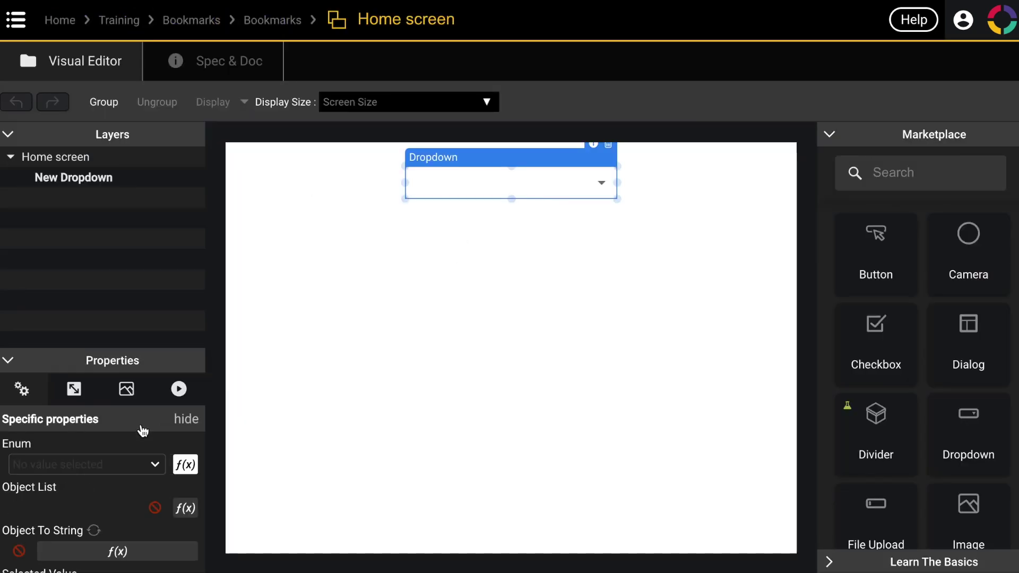
left_click(179, 391)
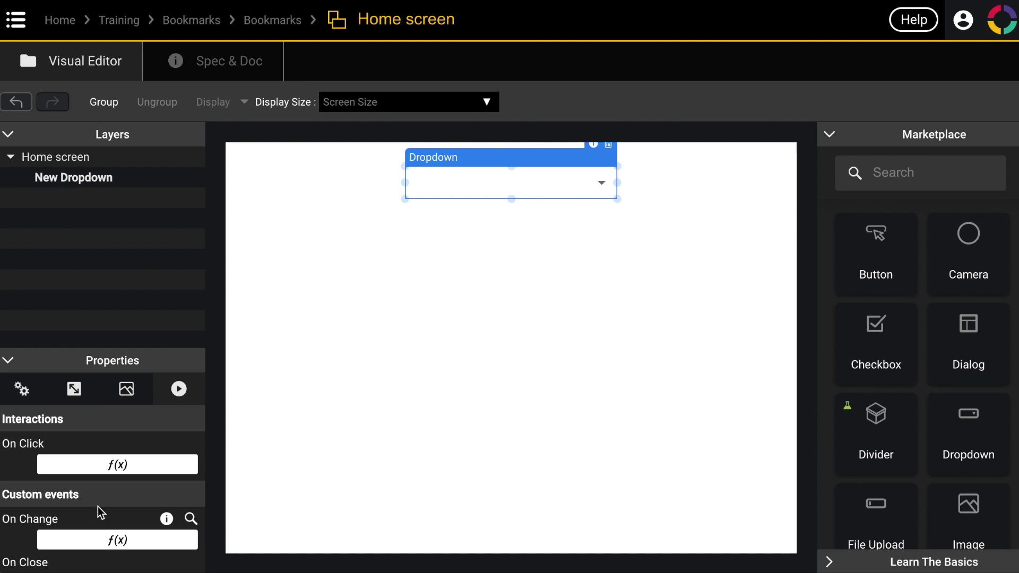
left_click(95, 540)
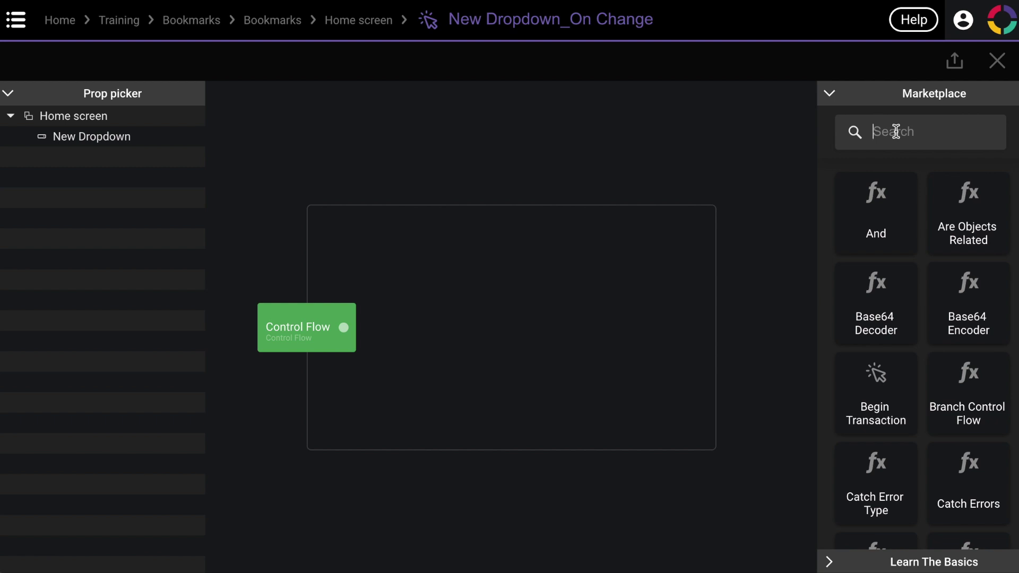
- Search the marketplace for "active" and "get obj" bricks for the On Change action
type("set")
key("BackSpace")
key("BackSpace")
key("BackSpace")
type("active")
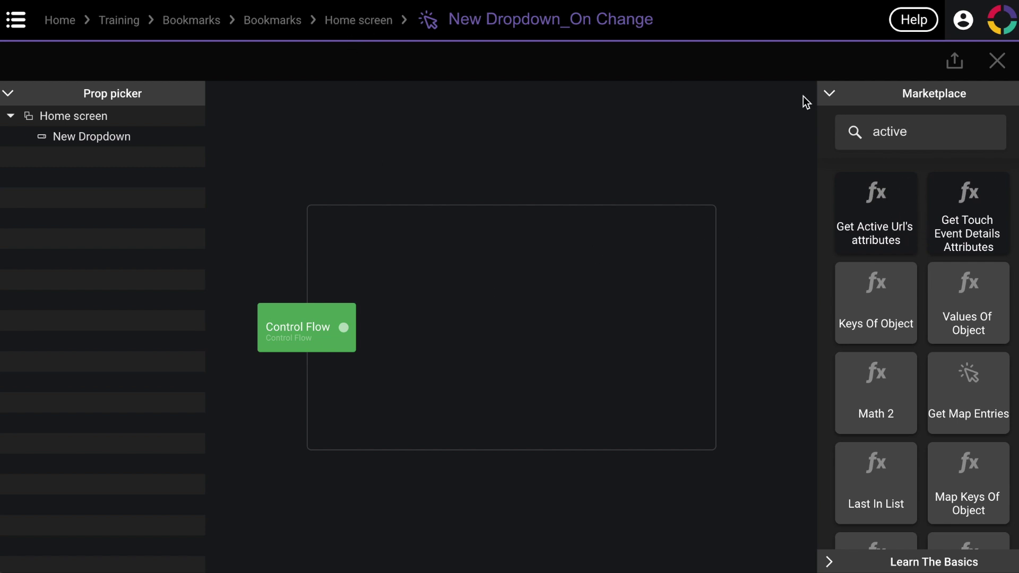
double_click(885, 130)
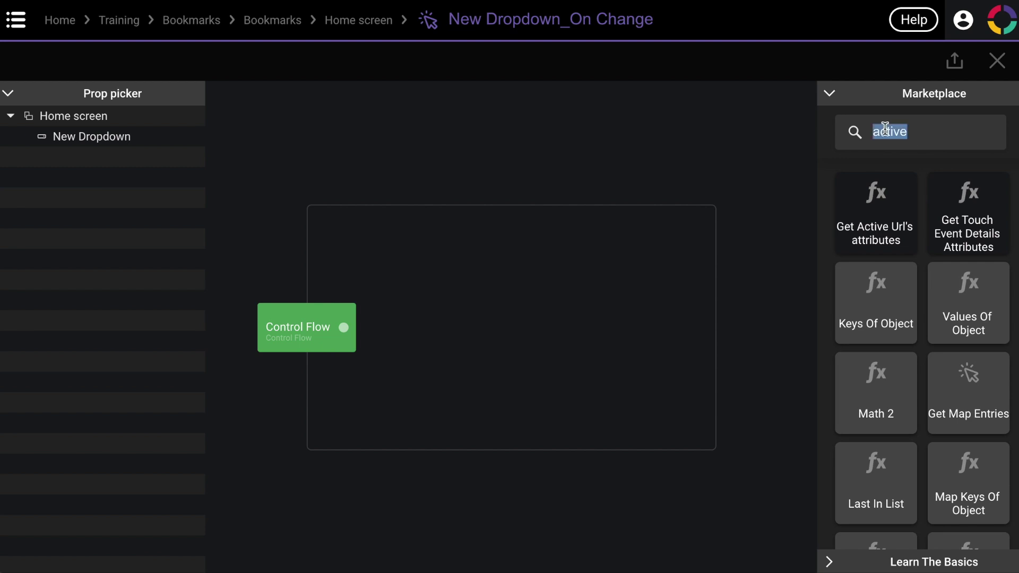
type("get")
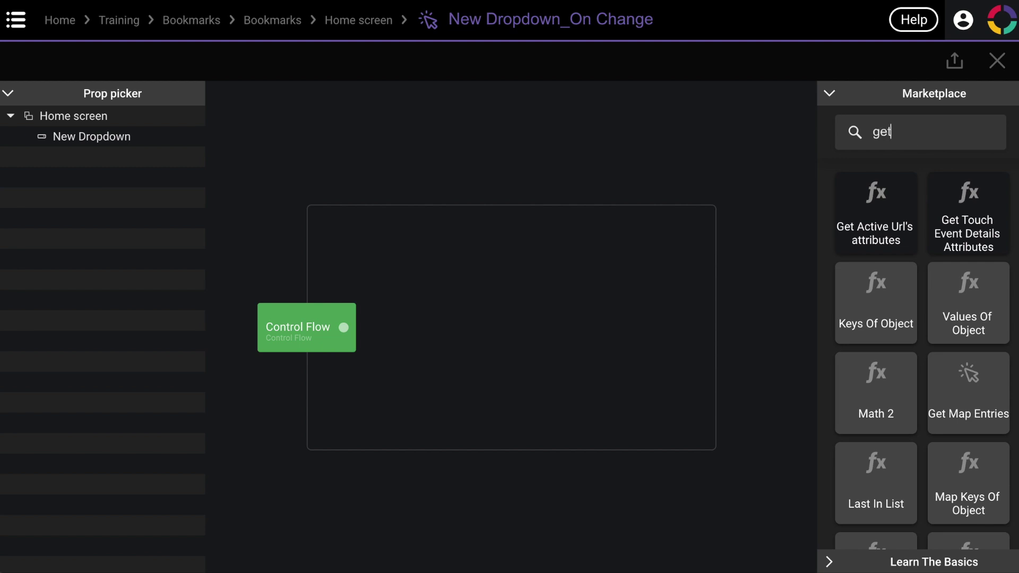
type(" obj")
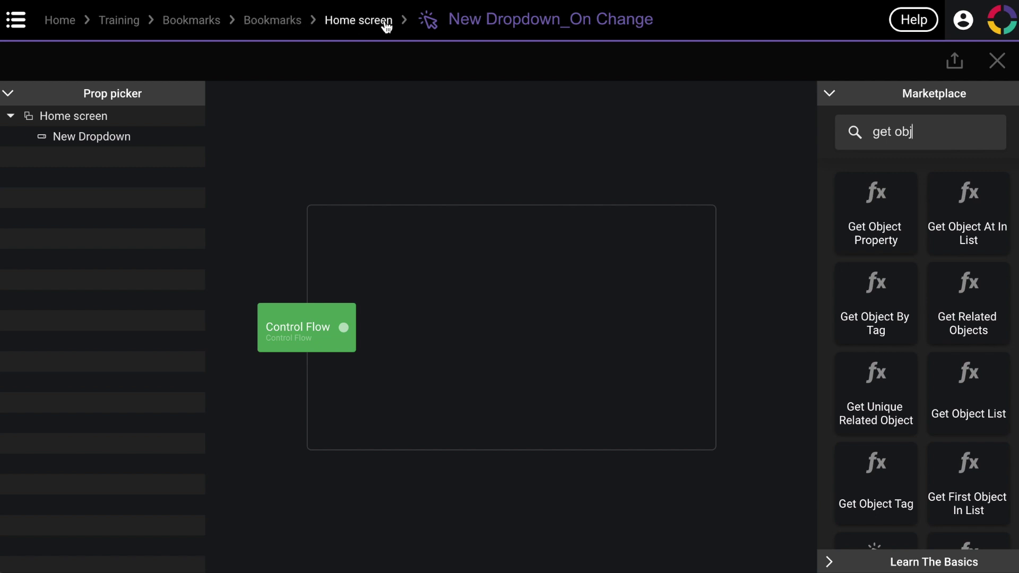
- Return to the Bookmarks project folder, add a Function named Get Active Url, and open it
left_click(273, 21)
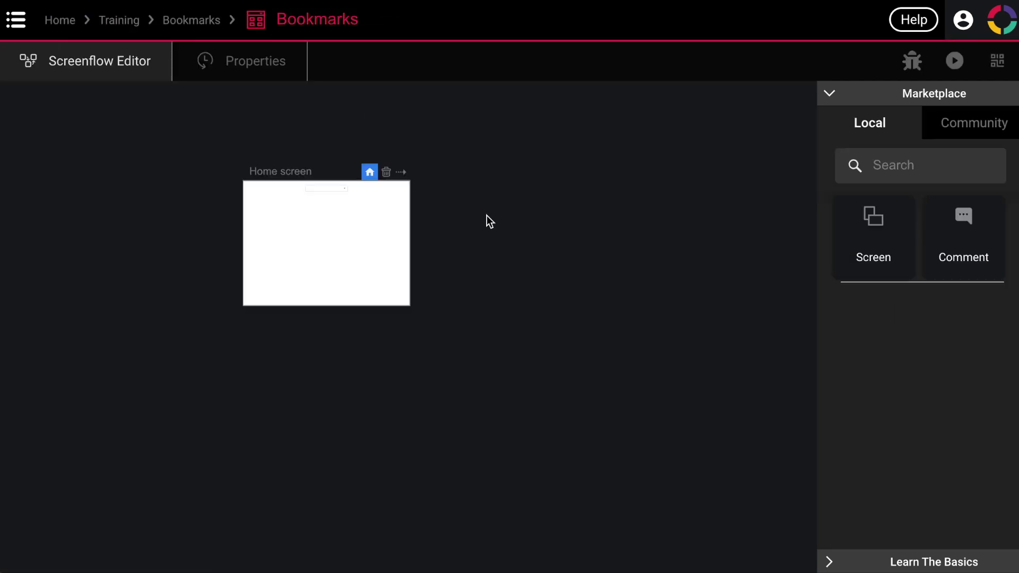
left_click(194, 24)
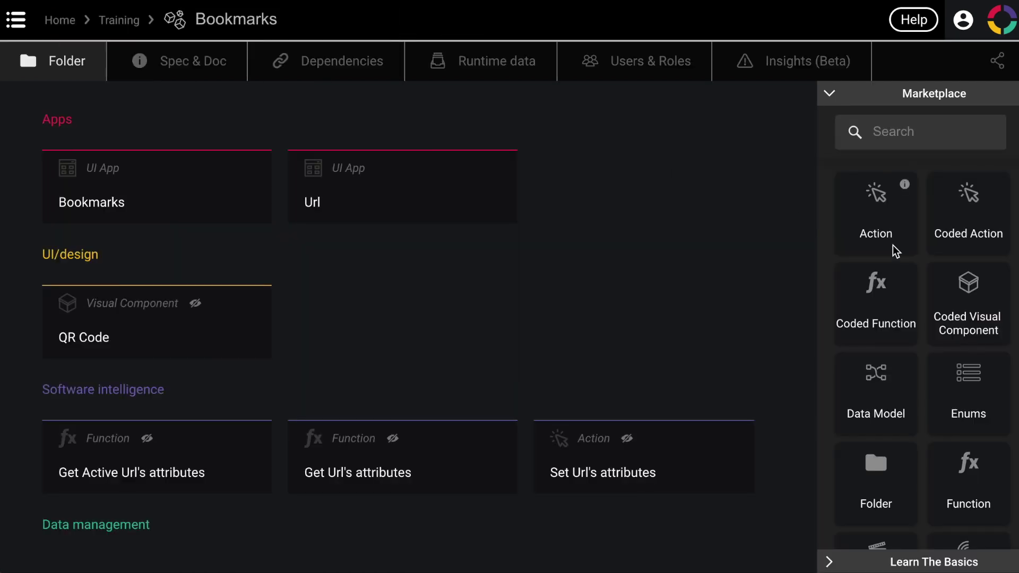
left_click_drag(968, 467, 558, 345)
type("G")
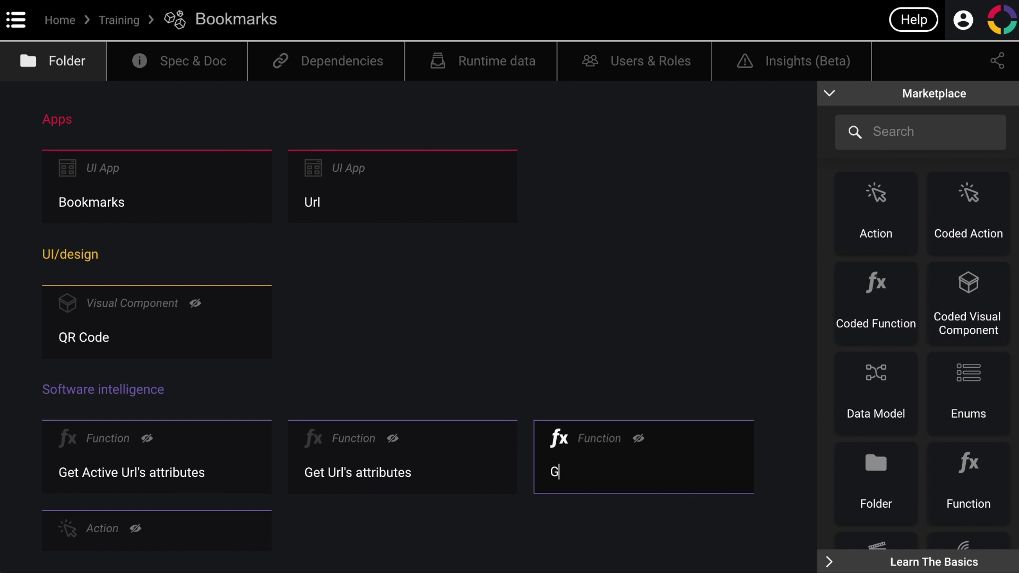
type("et Active Url")
left_click(646, 530)
scroll(662, 469, "down", 1)
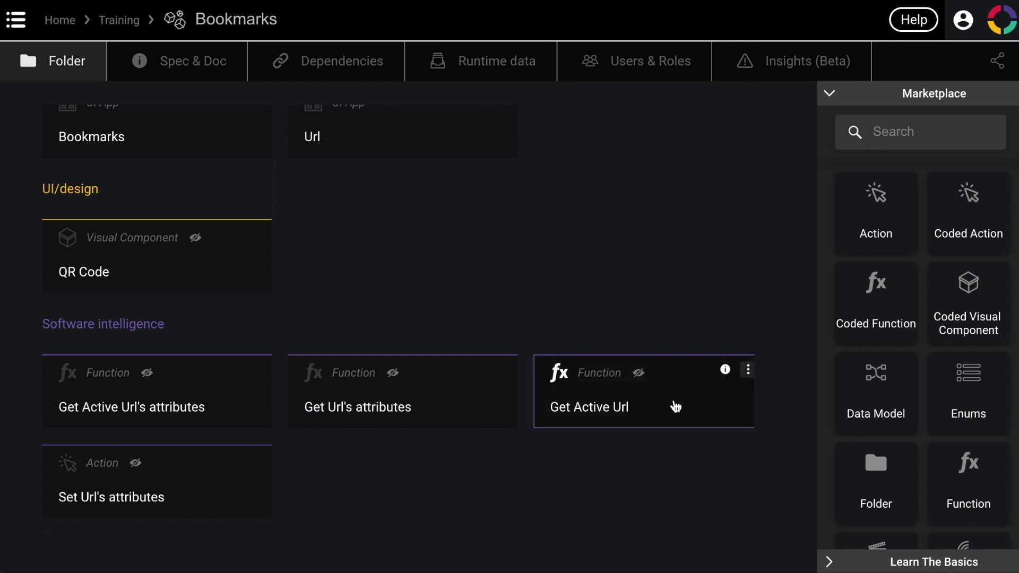
double_click(675, 405)
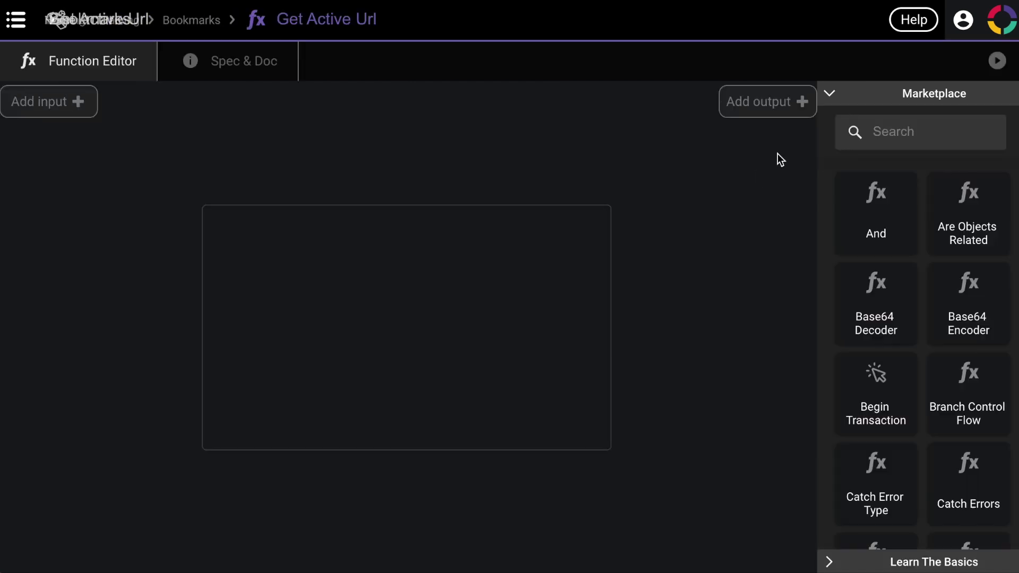
- Add an output named active of type Active Url to the Get Active Url function
left_click(771, 107)
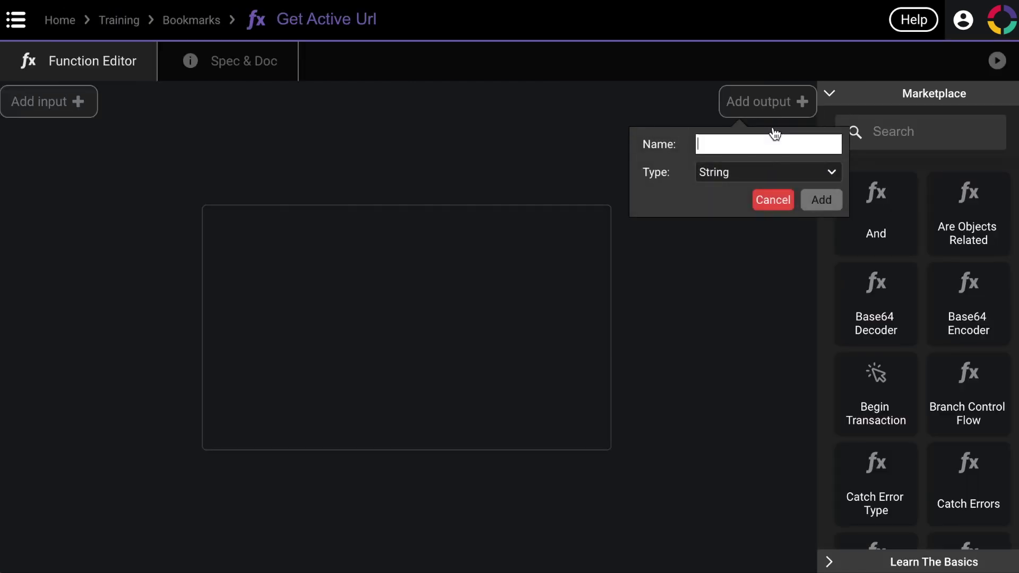
left_click(743, 176)
scroll(740, 262, "down", 5)
scroll(738, 264, "up", 2)
scroll(738, 263, "up", 5)
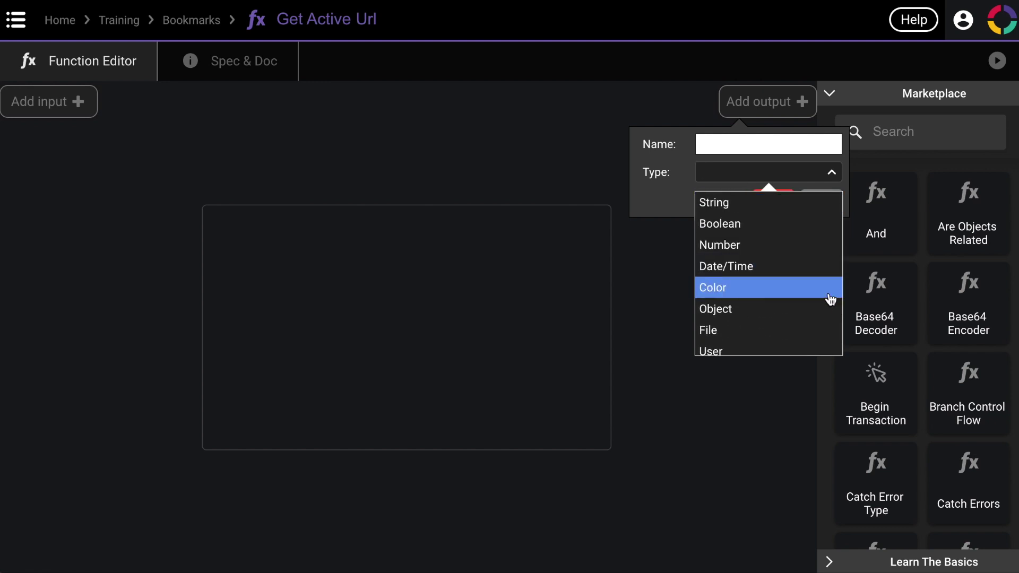
scroll(829, 299, "down", 6)
scroll(829, 297, "down", 3)
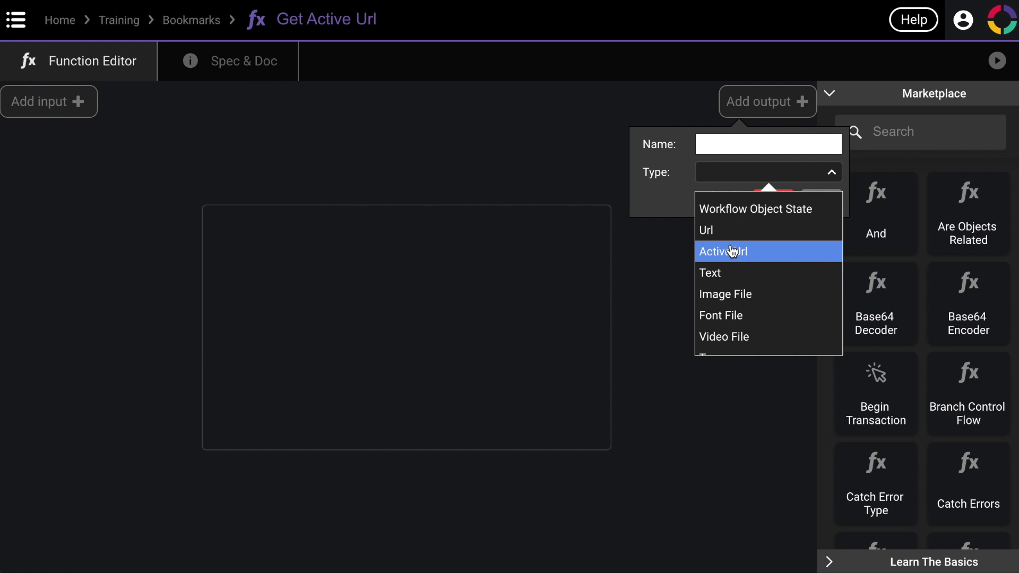
left_click(733, 251)
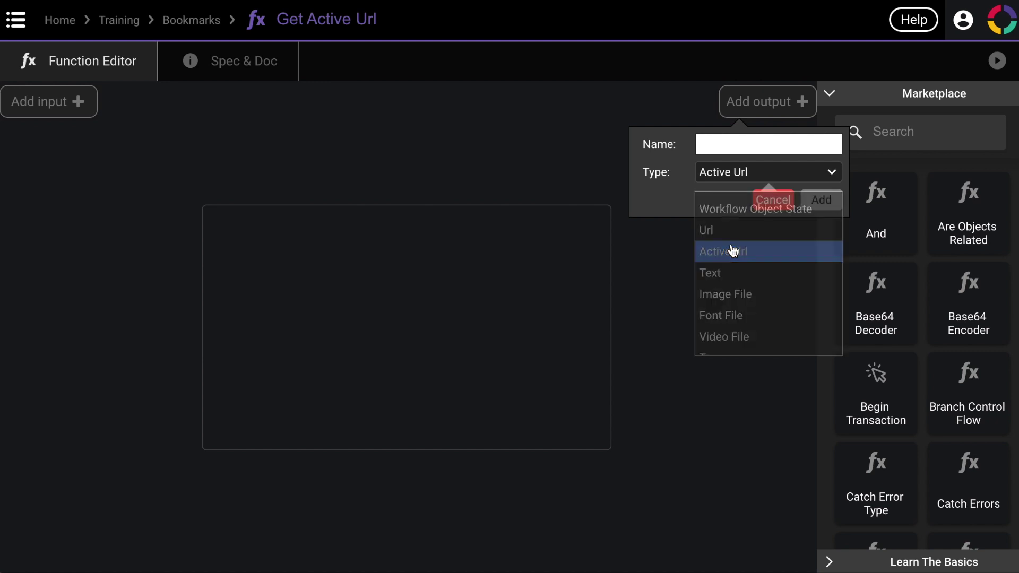
left_click(726, 141)
type("active")
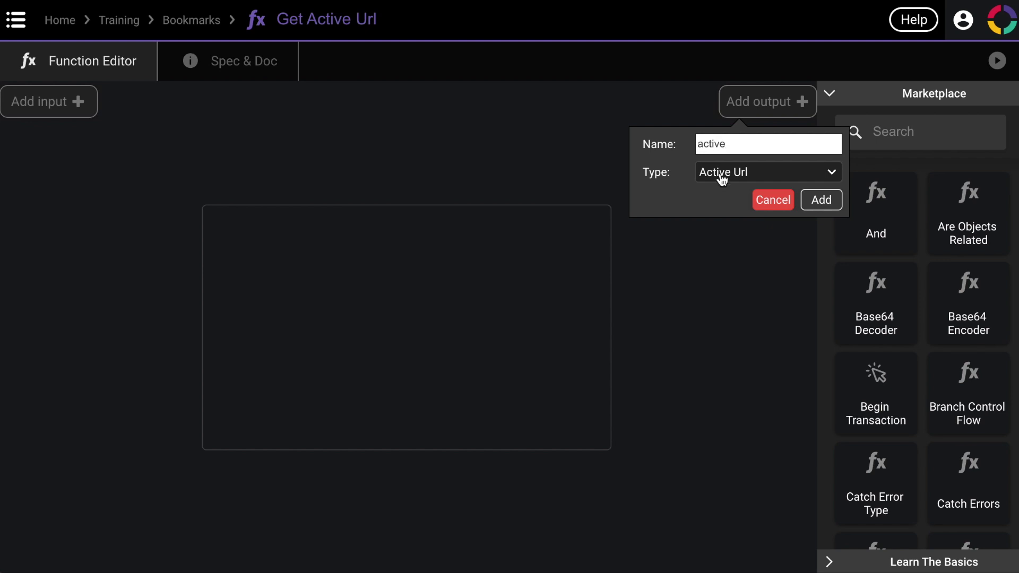
left_click(820, 200)
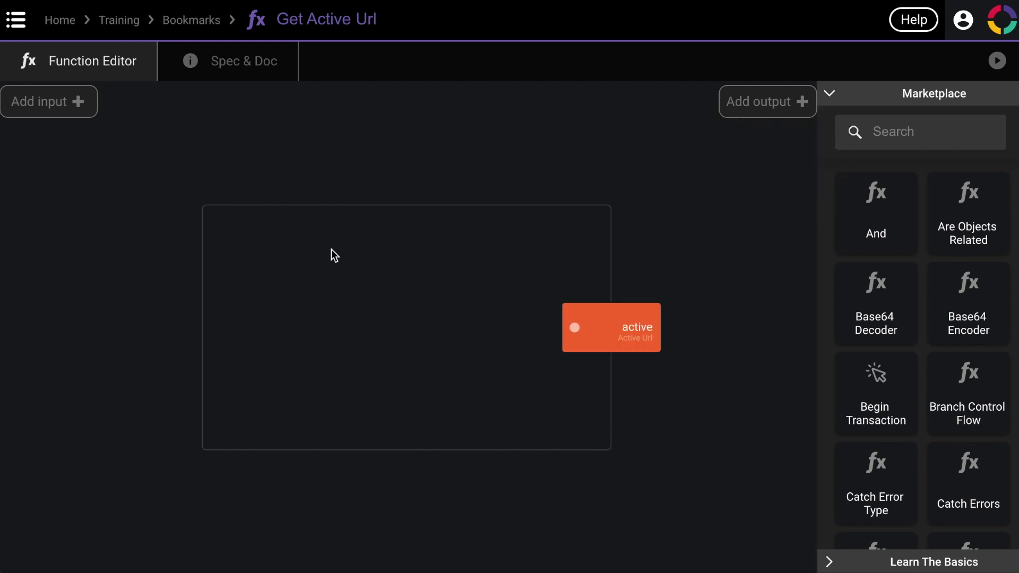
- Place a Get Object List brick in the function and set its model to the Active Url constant
left_click(927, 129)
type("get obj")
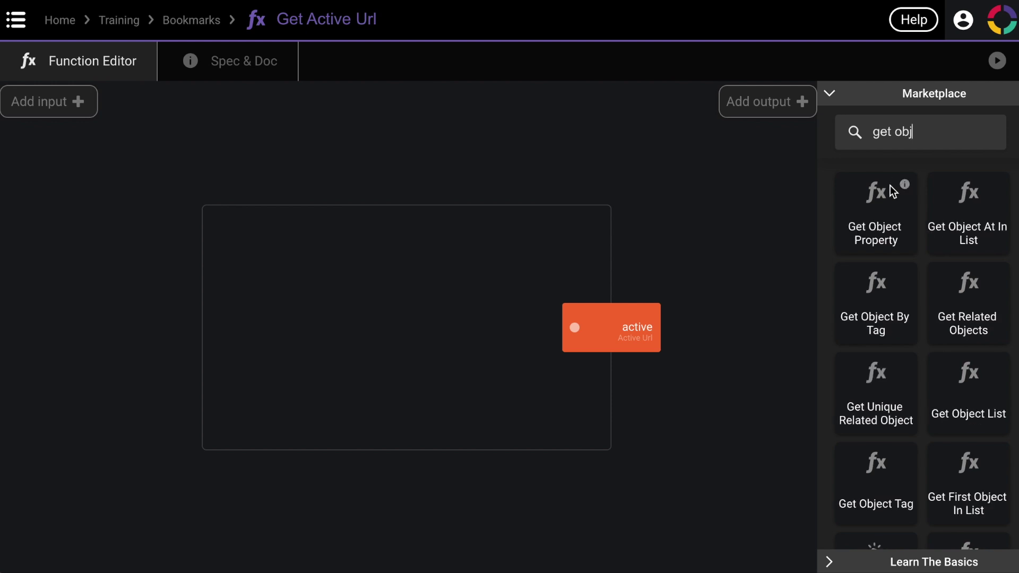
left_click_drag(968, 403, 357, 327)
left_click(277, 308)
left_click(266, 266)
left_click(220, 321)
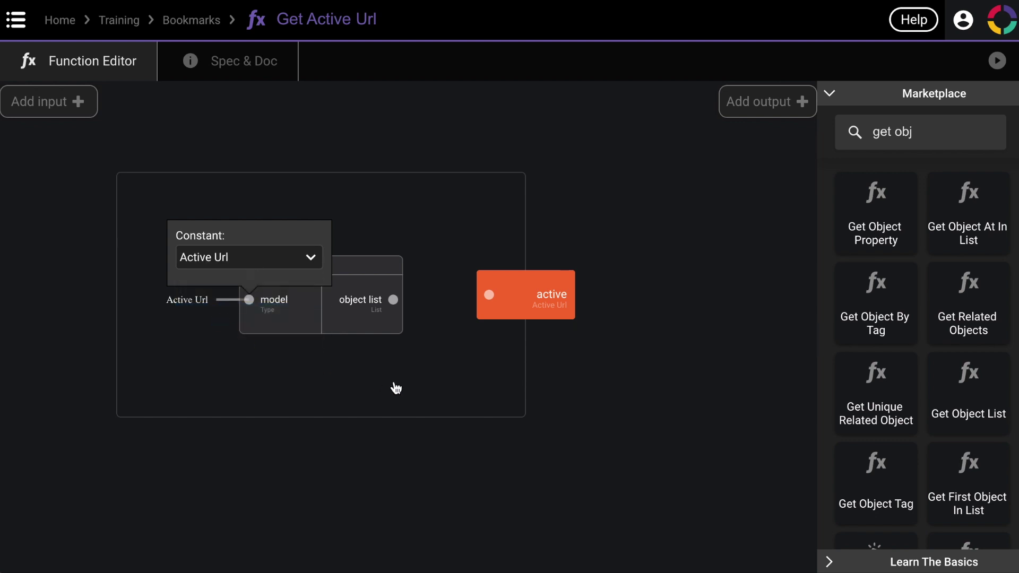
left_click(403, 381)
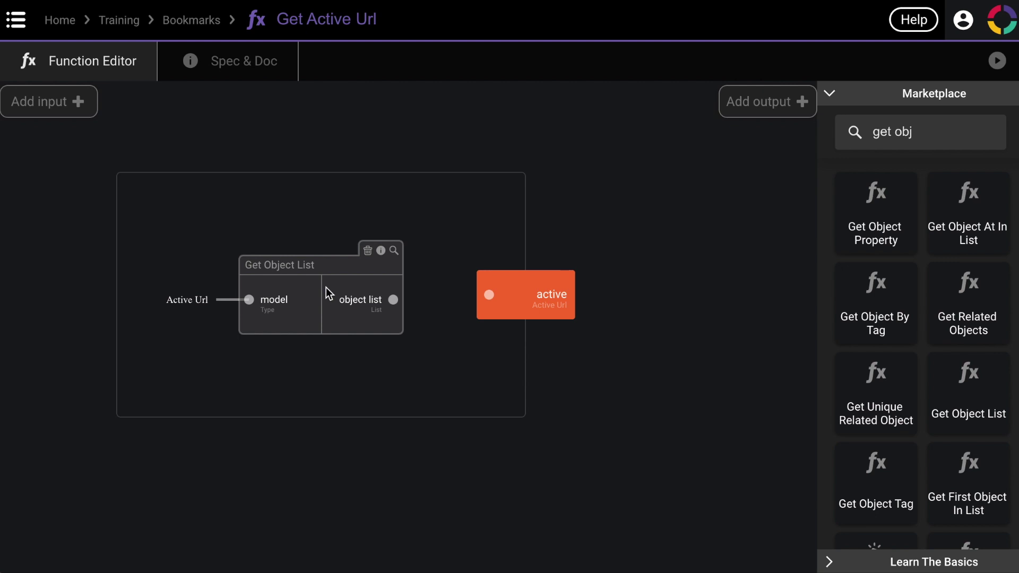
- Add Get First Object In List, feed it the object list, and connect its Object to the active output
double_click(927, 136)
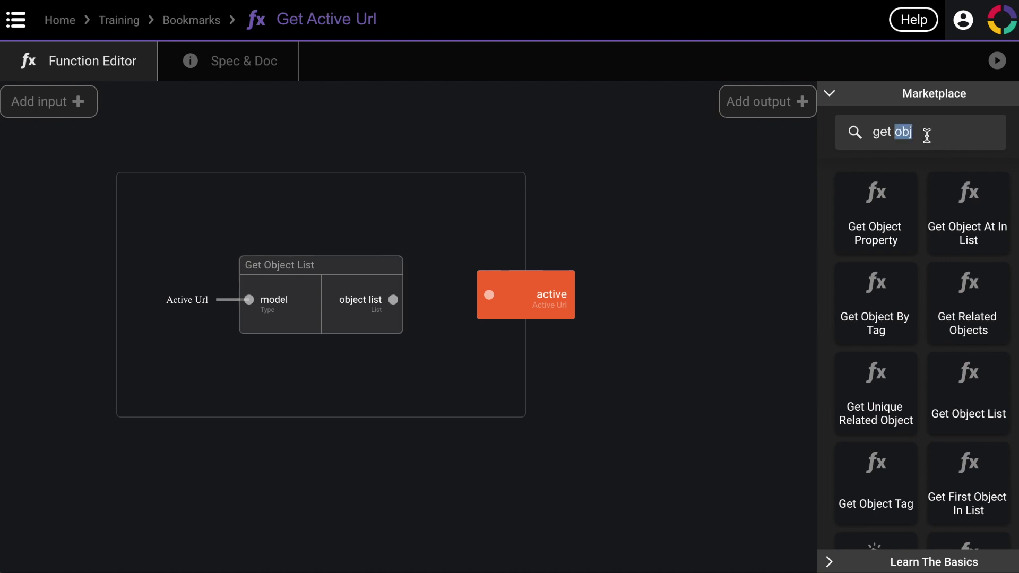
type("first")
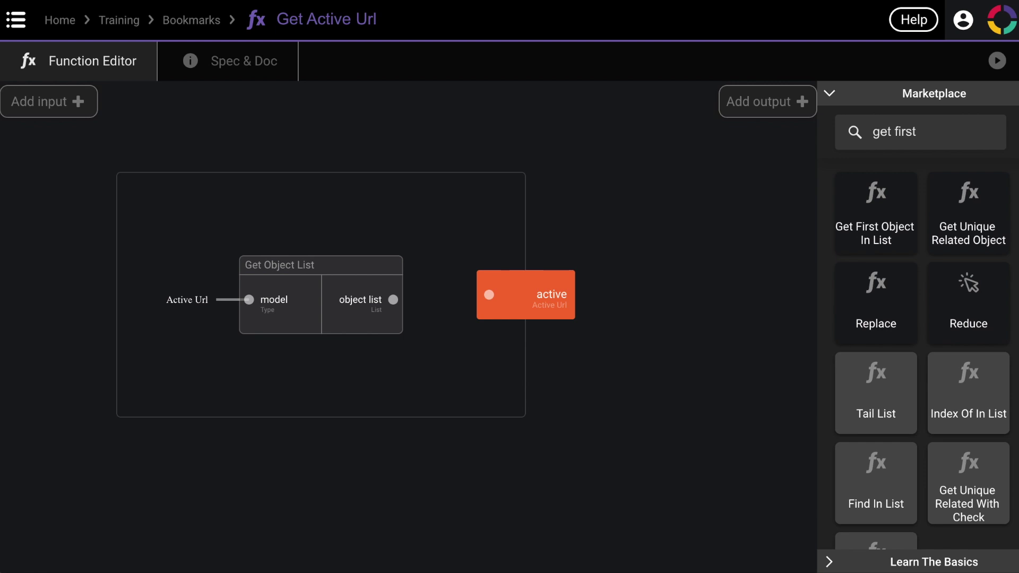
left_click_drag(884, 203, 451, 273)
left_click_drag(318, 265, 213, 208)
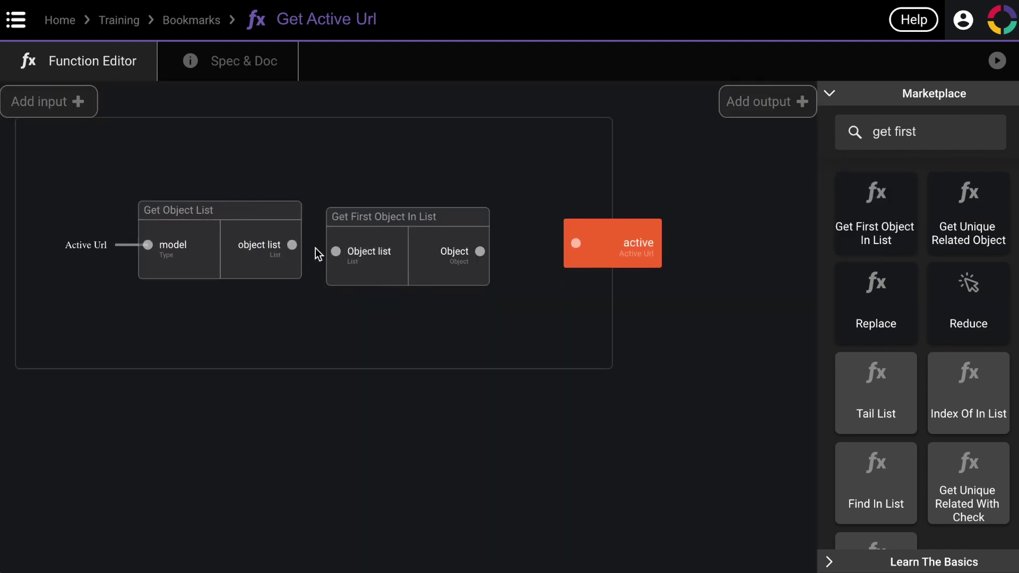
left_click_drag(297, 246, 366, 256)
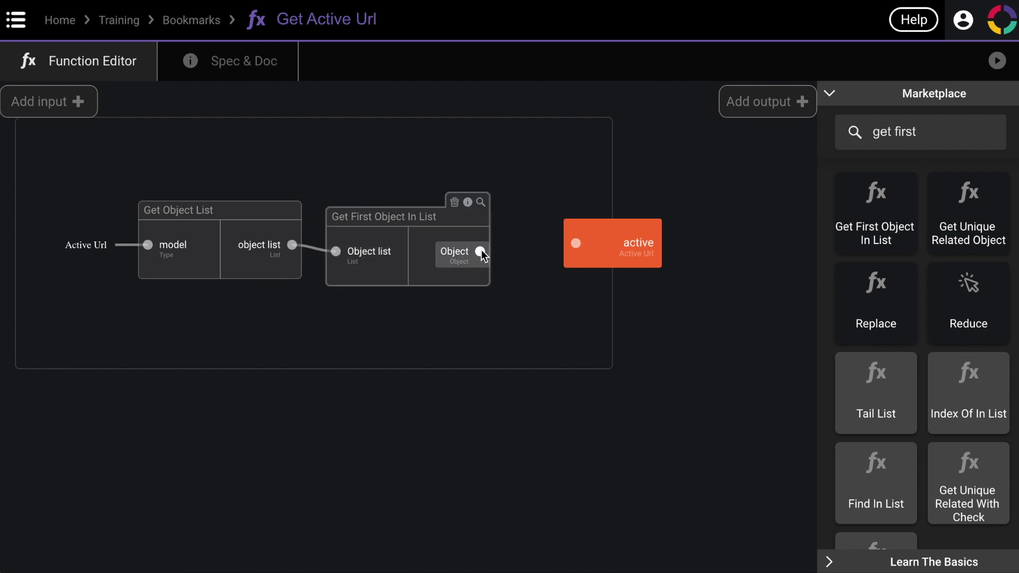
left_click_drag(481, 254, 576, 244)
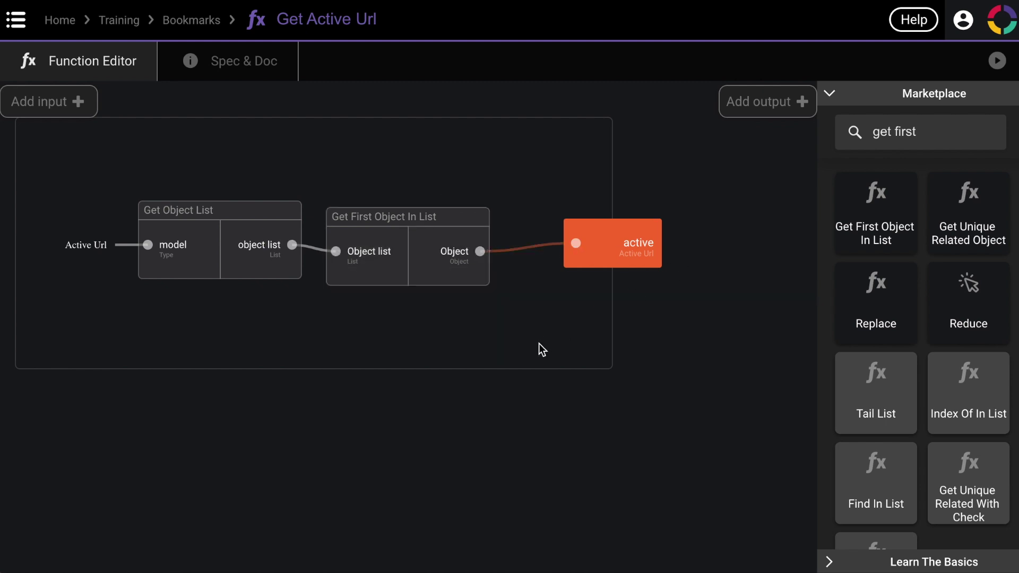
- Add a second function output named url of type Url
left_click(796, 102)
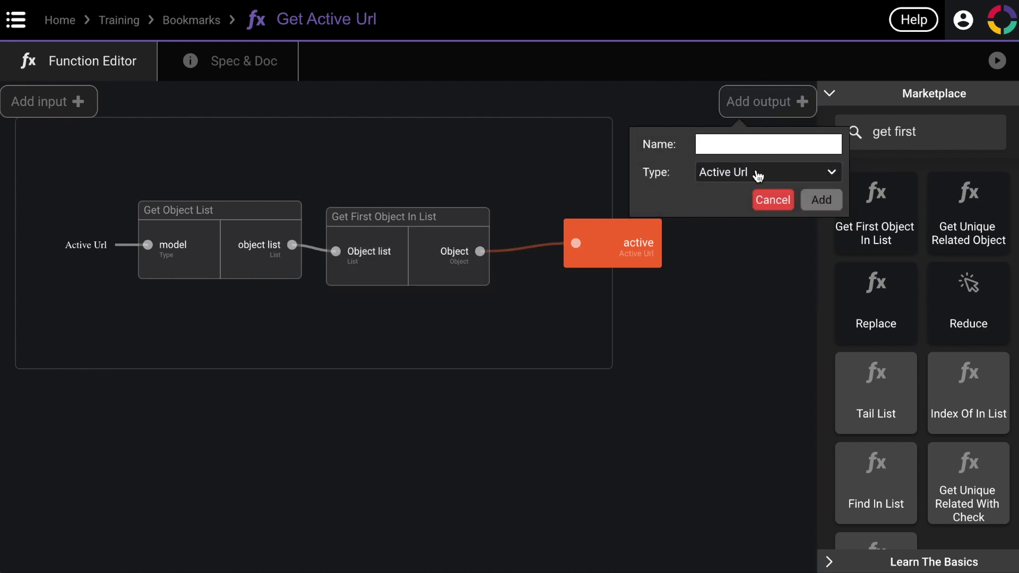
left_click(758, 174)
scroll(765, 281, "down", 4)
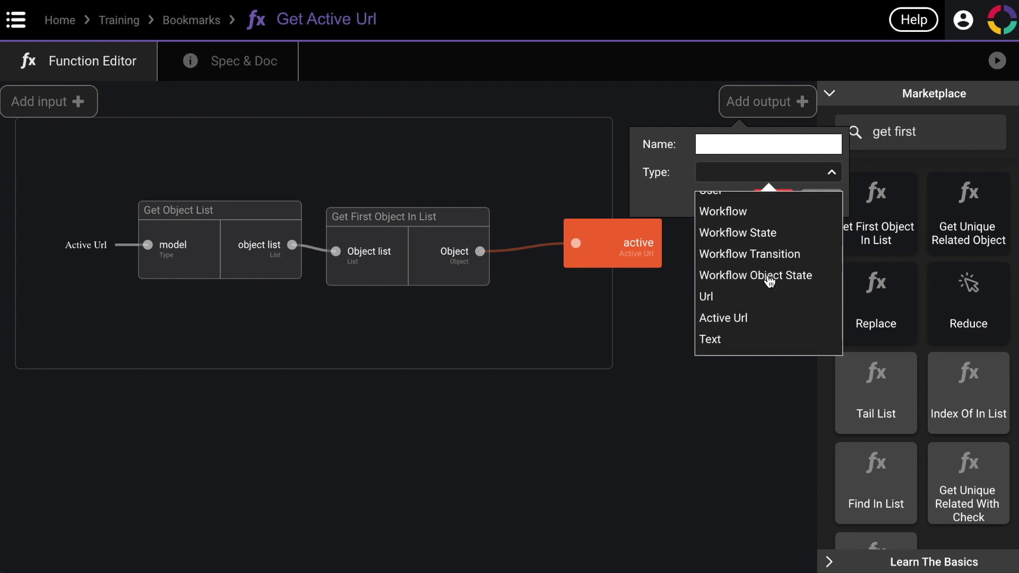
left_click(738, 280)
left_click(739, 145)
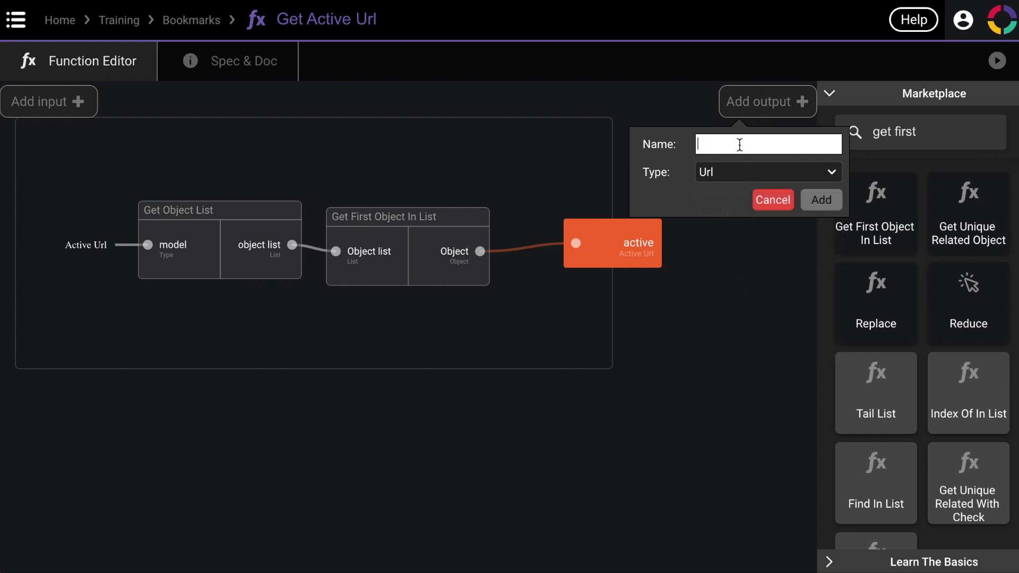
type("url")
left_click(820, 200)
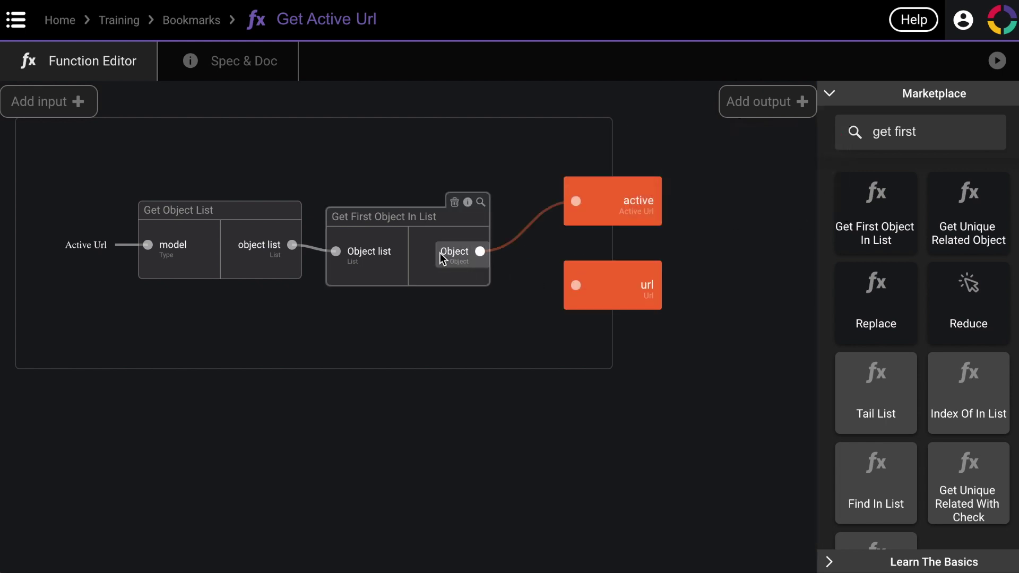
- Add Get Active Url's attributes, feed it the first object, and connect its url to the url output
double_click(909, 132)
type("a")
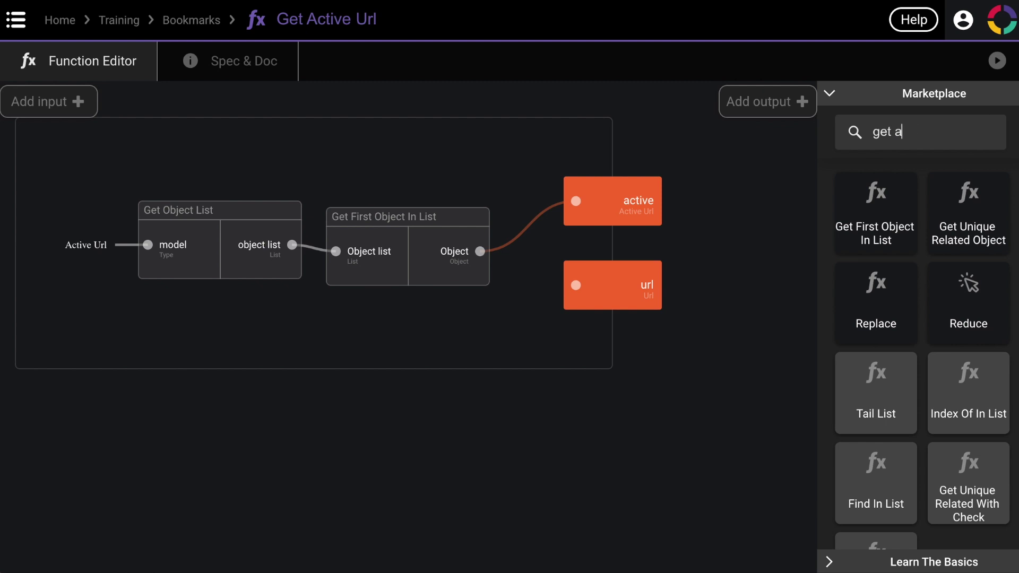
type("ct")
left_click_drag(878, 218, 629, 287)
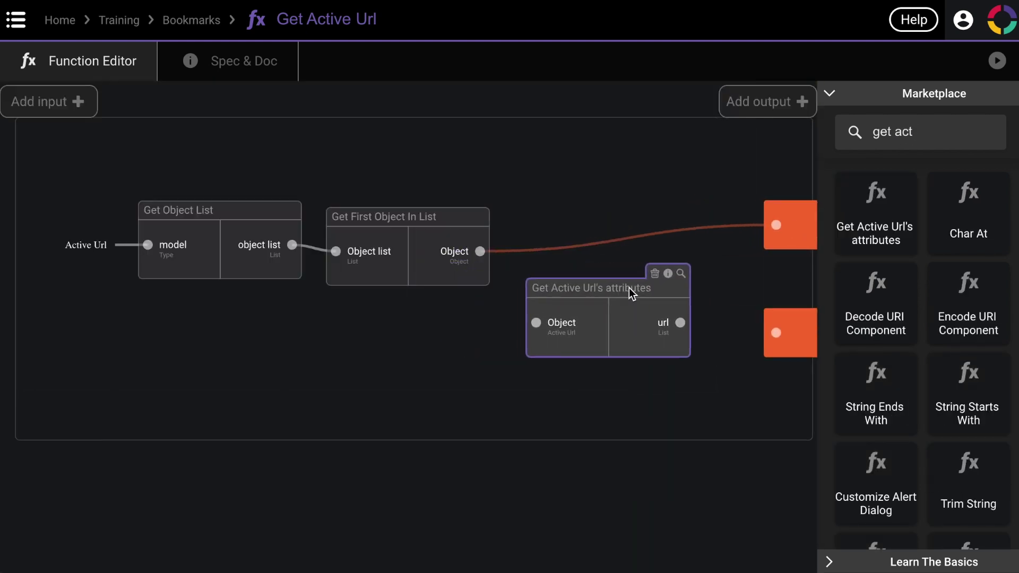
left_click_drag(481, 251, 558, 318)
left_click_drag(691, 317, 784, 328)
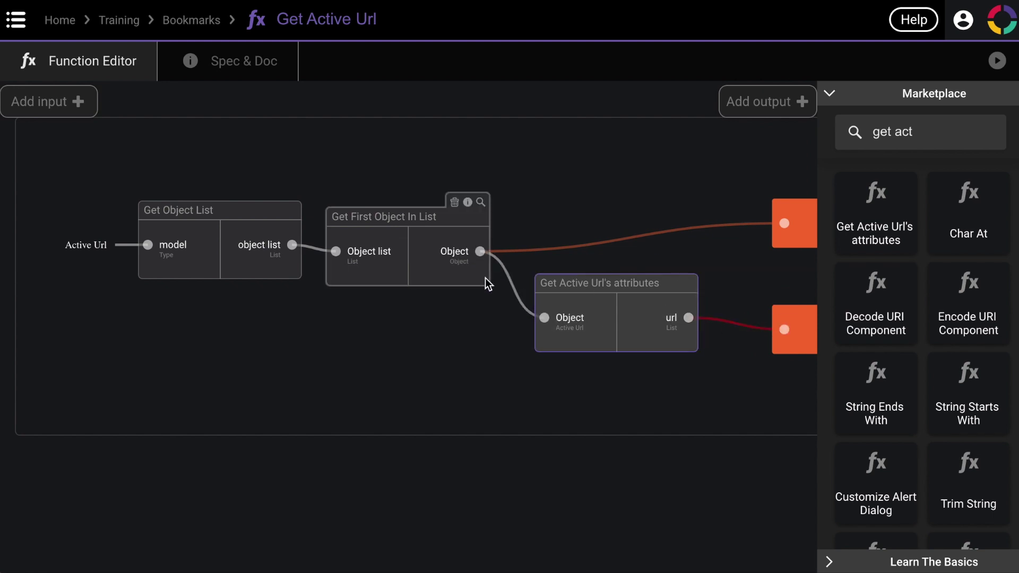
- Open the Bookmarks data model and examine the url relation between Active Url and Url
left_click(195, 20)
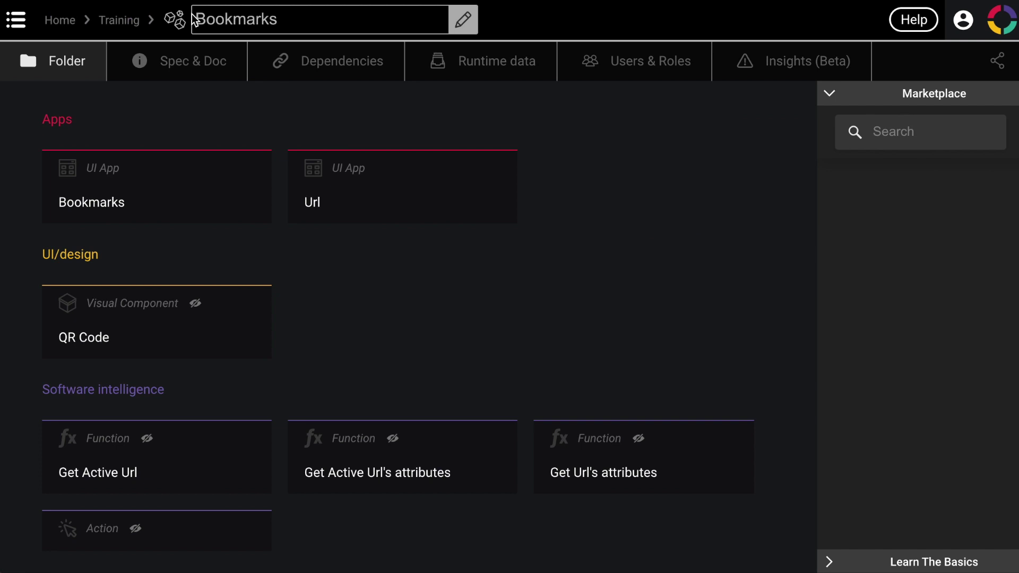
scroll(290, 356, "down", 4)
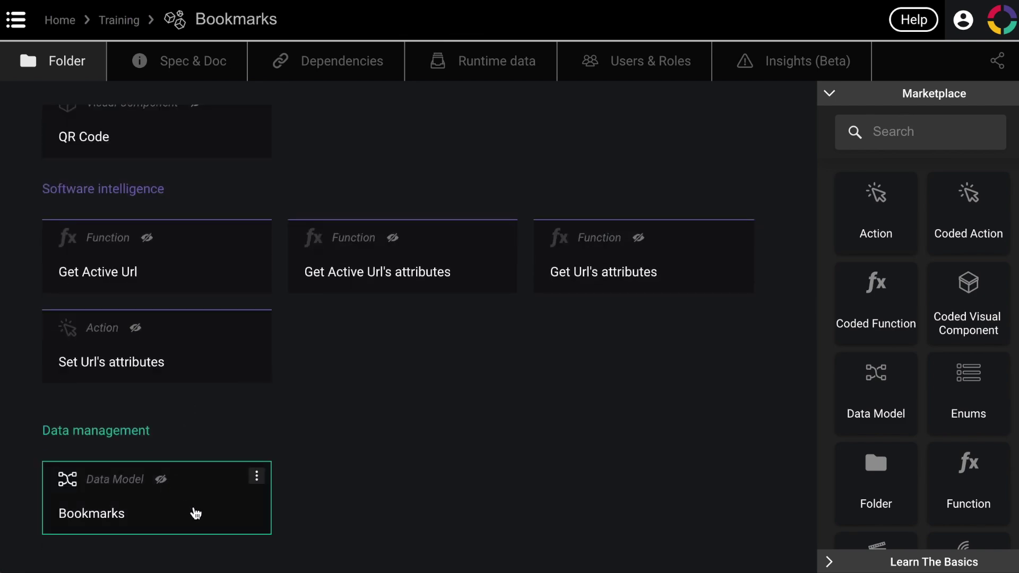
left_click(196, 512)
left_click(236, 166)
mouse_move(212, 172)
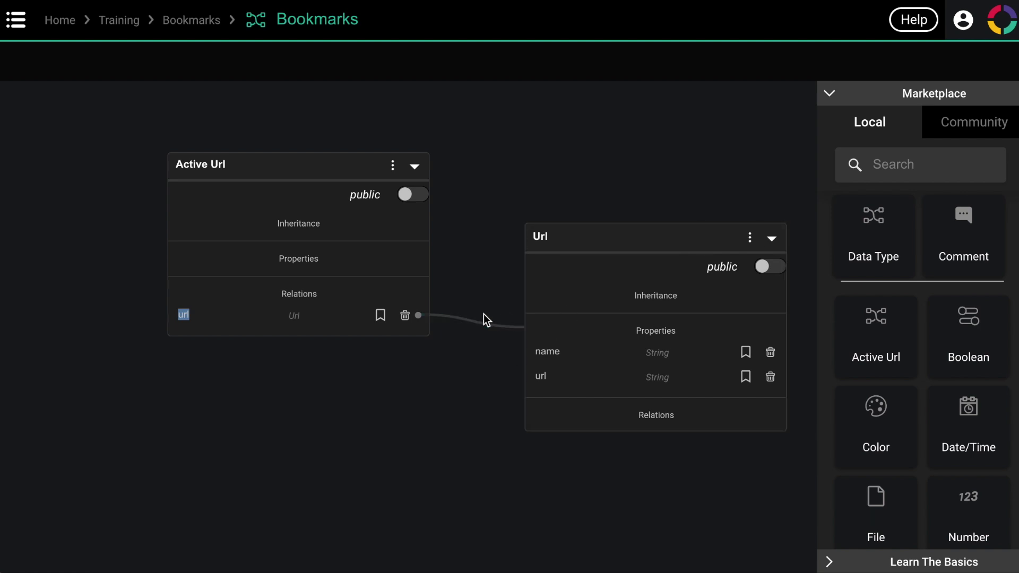
- Add an Active Url instance in the project's runtime data and view the Url records it can link to
left_click(166, 21)
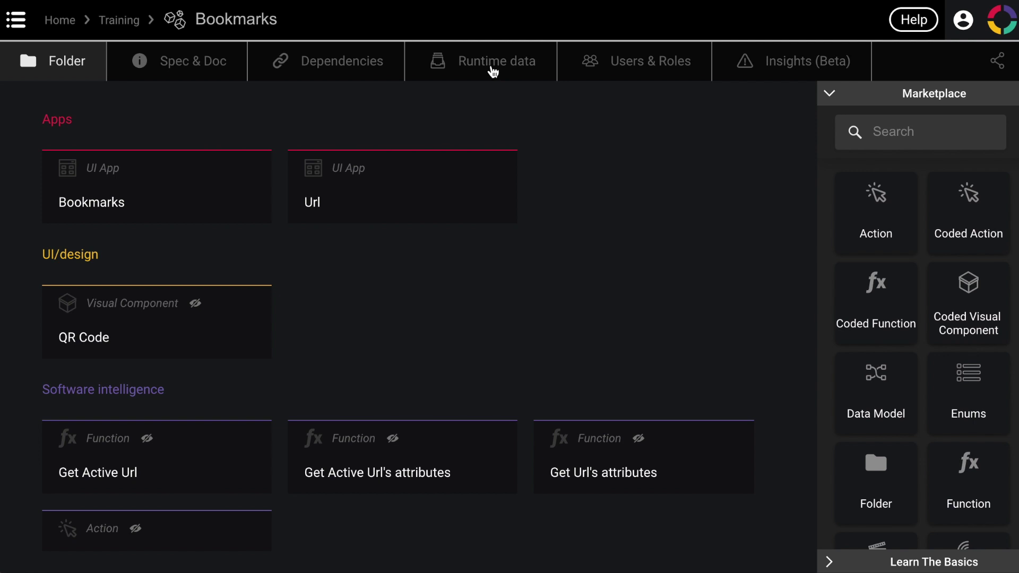
left_click(489, 67)
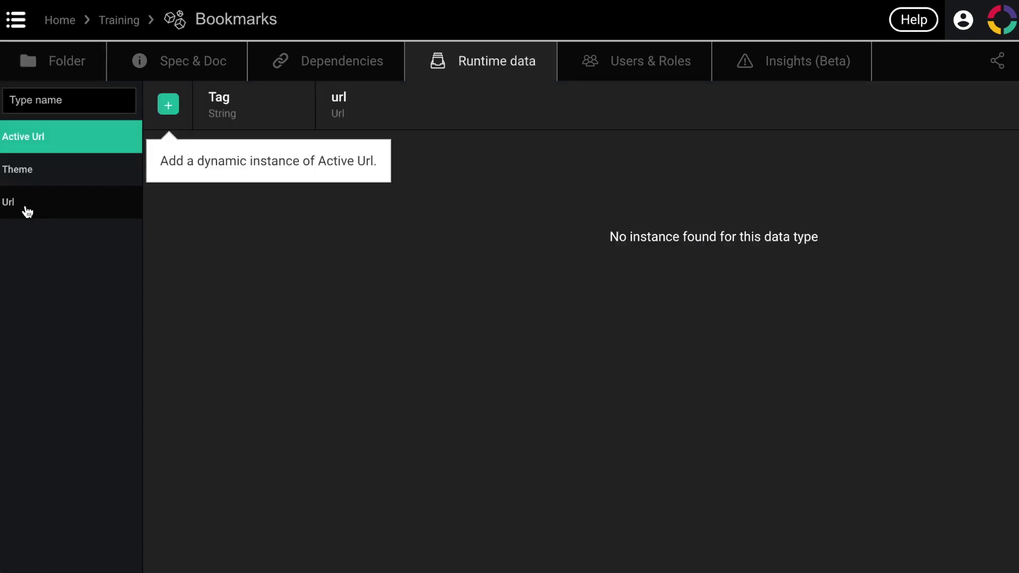
left_click(168, 105)
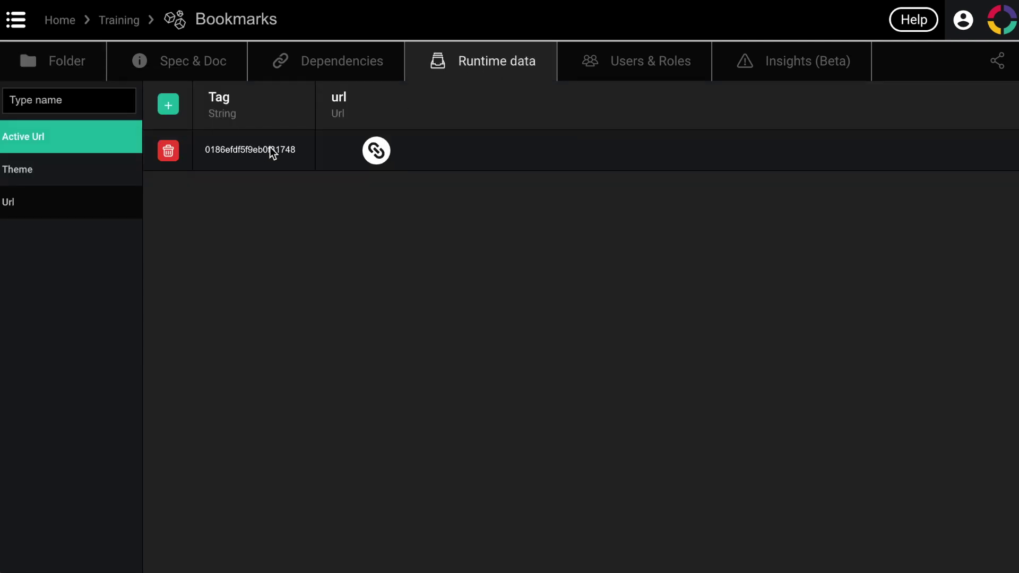
left_click(378, 153)
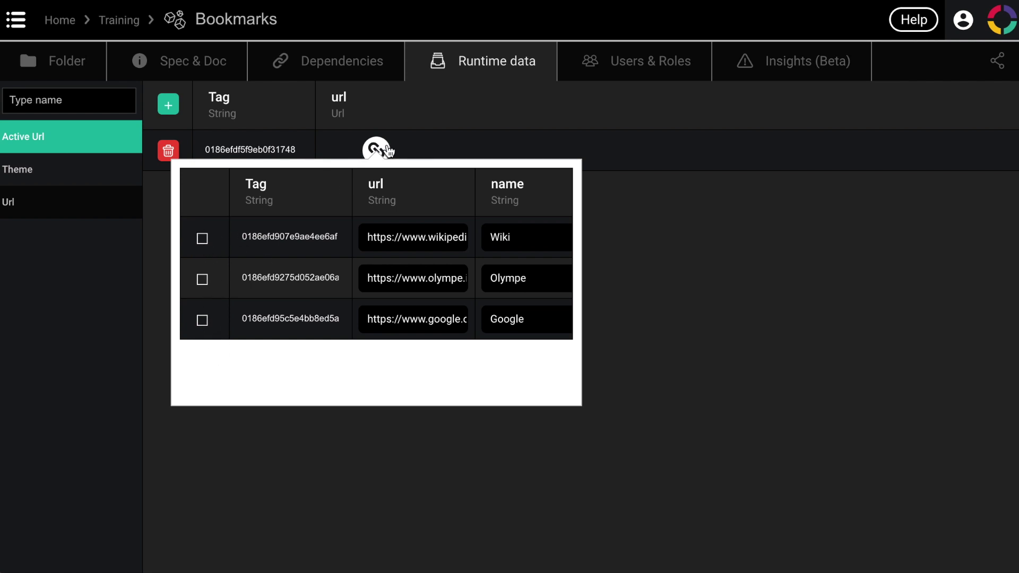
mouse_move(384, 155)
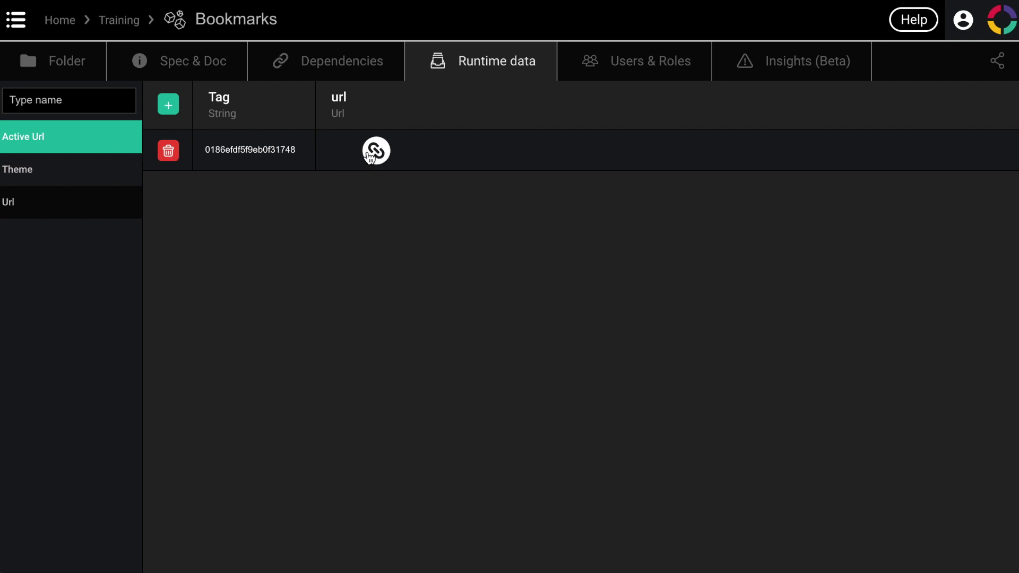
- Reopen the On Change action of the Home screen's dropdown and add the Get Active Url function to it
left_click(71, 68)
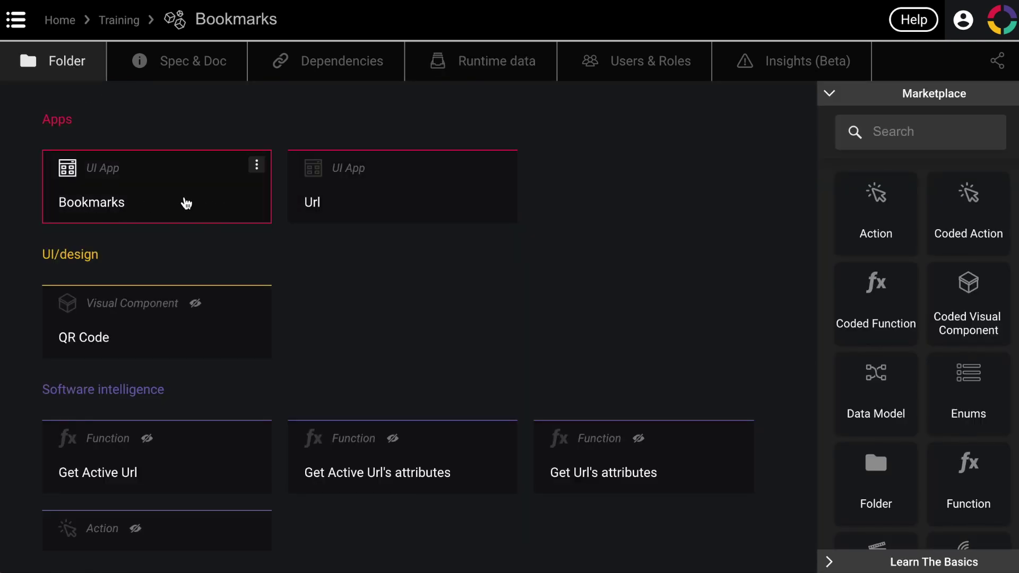
left_click(184, 200)
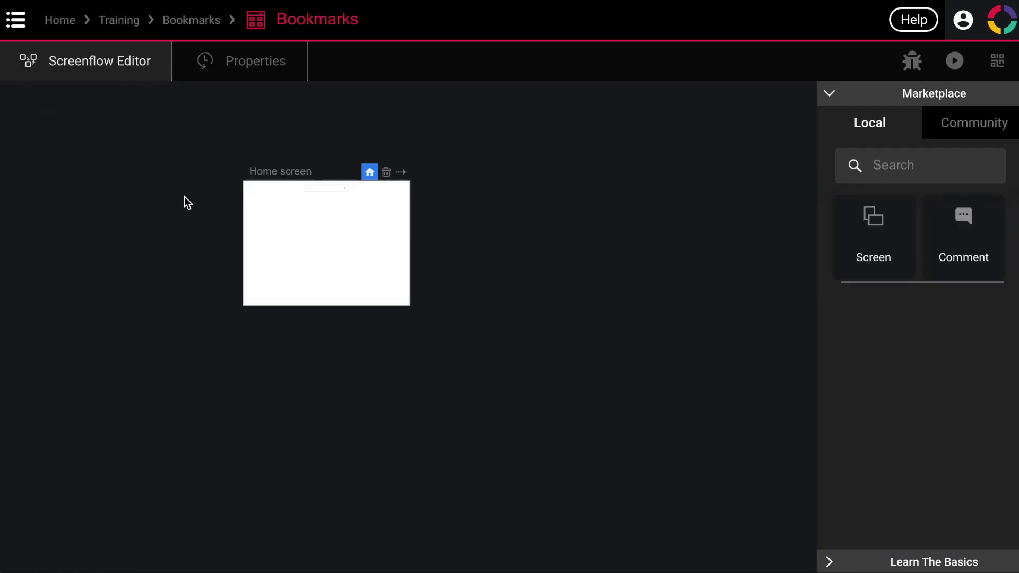
double_click(357, 264)
left_click(536, 181)
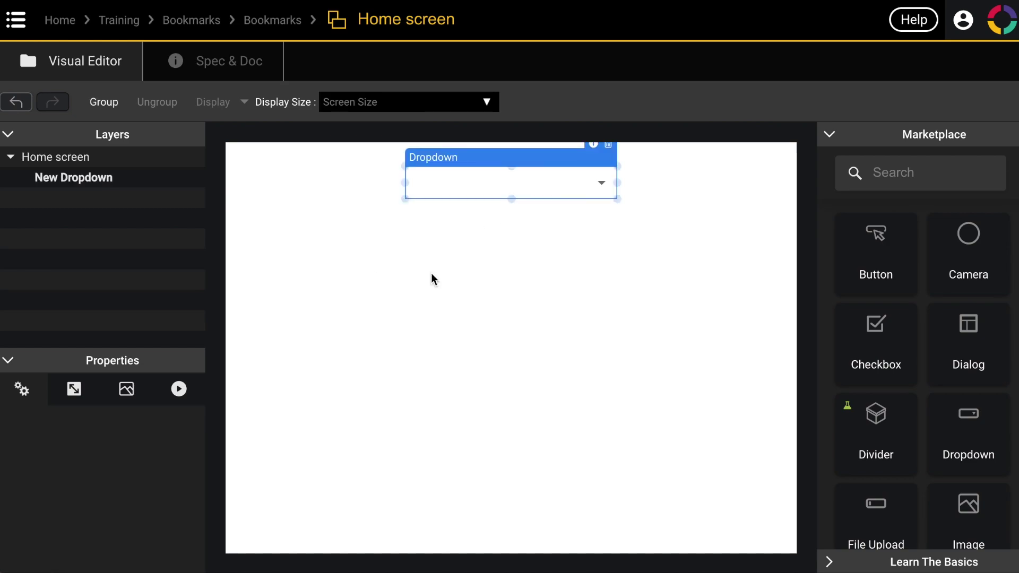
left_click(179, 390)
left_click(178, 389)
left_click(82, 547)
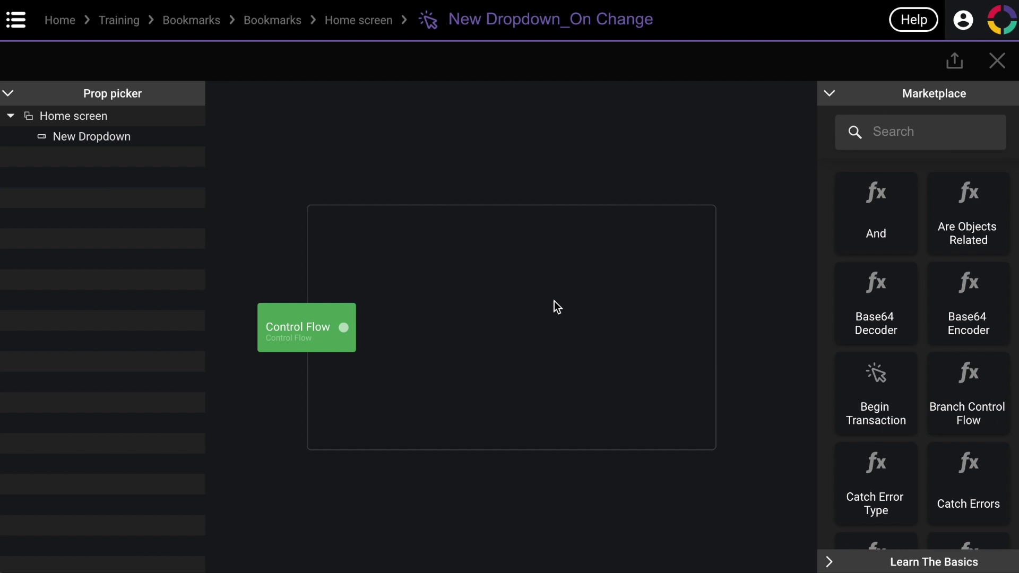
type("active")
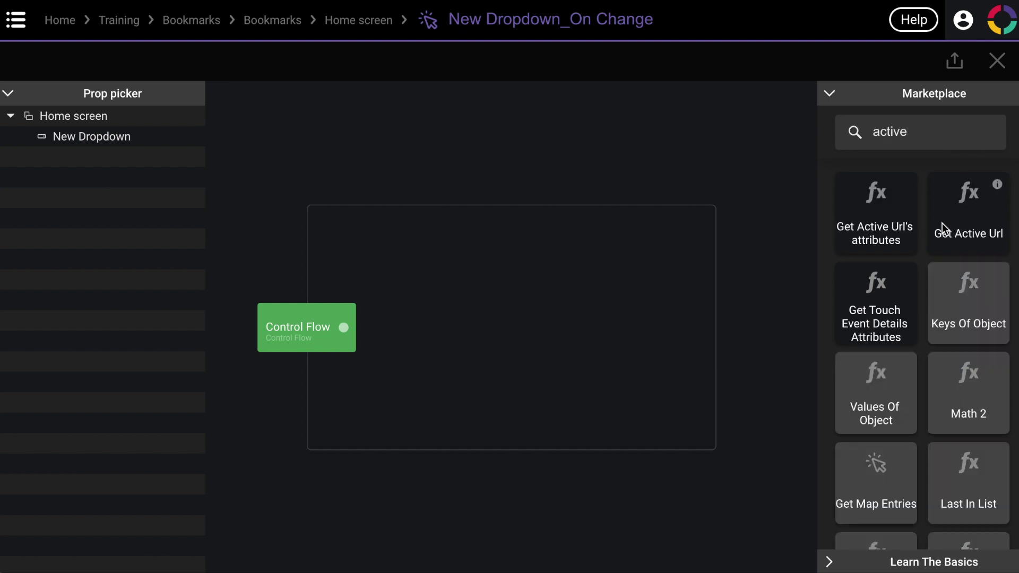
left_click_drag(978, 209, 541, 298)
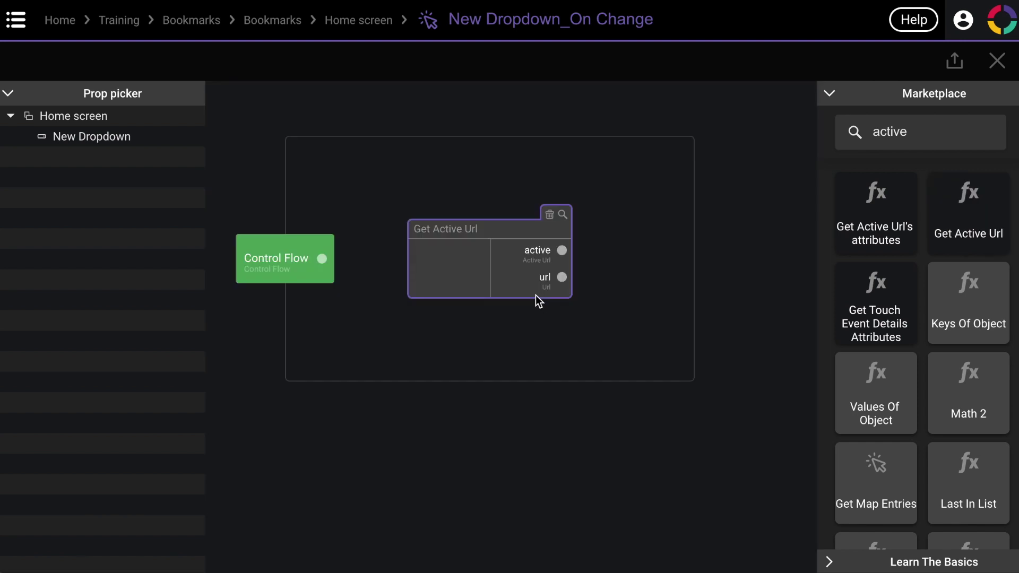
- Search the marketplace for active url to look for a brick that sets the Active Url
left_click_drag(530, 325, 364, 325)
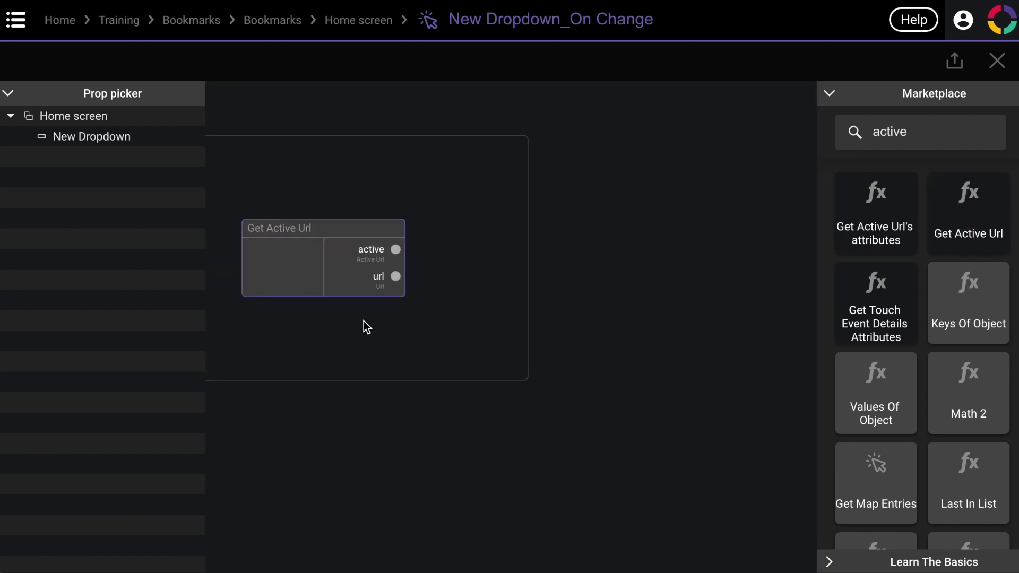
left_click_drag(480, 317, 603, 357)
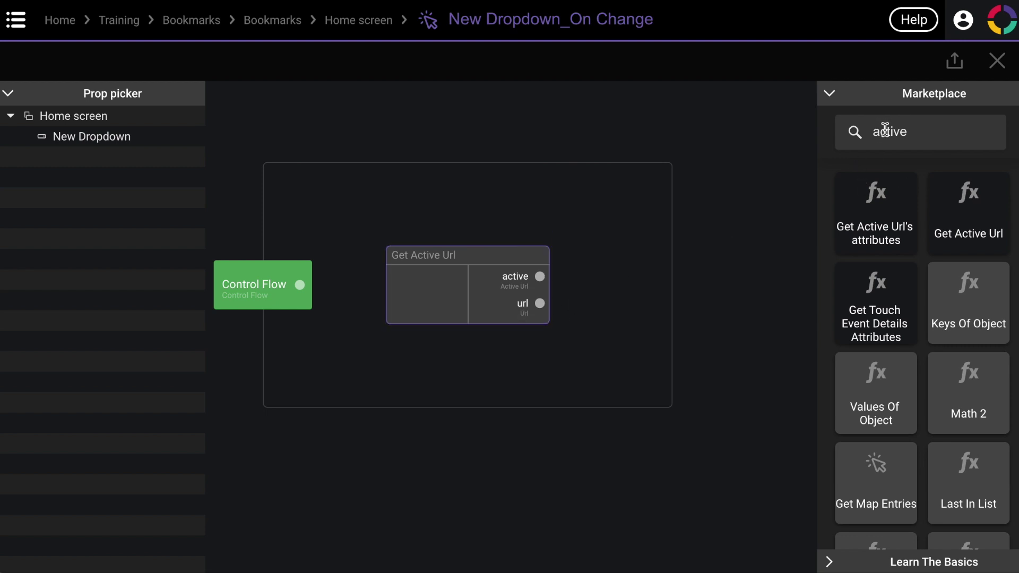
type("url")
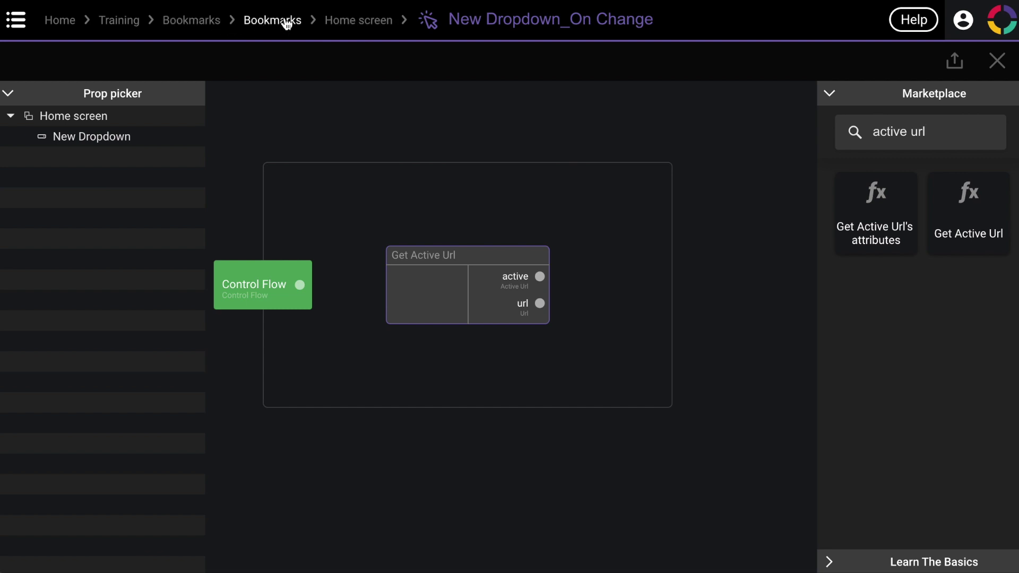
- Generate a Setter helper brick, including the url relation, for the Active Url data type in the Bookmarks data model
left_click(192, 23)
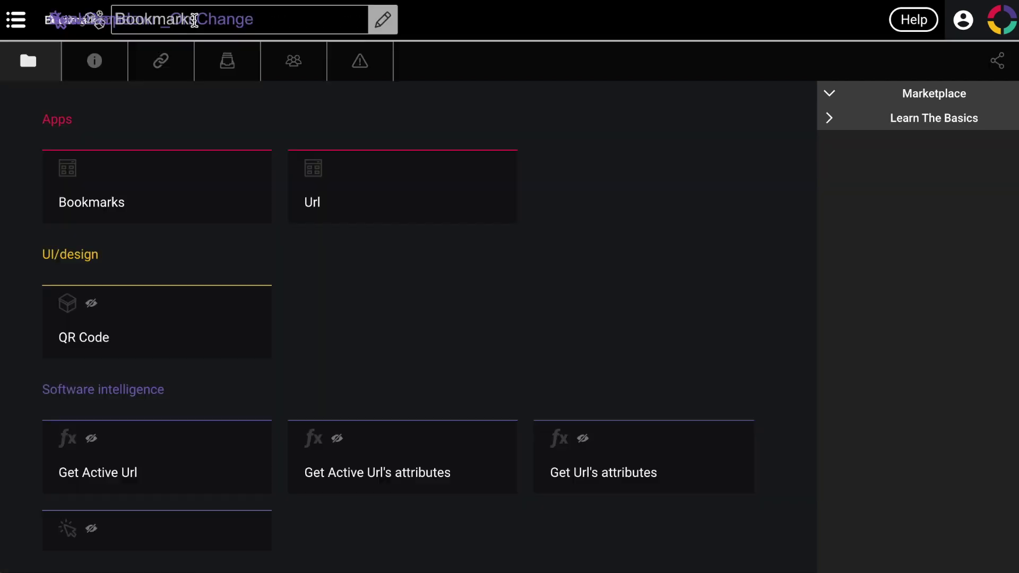
scroll(336, 319, "down", 4)
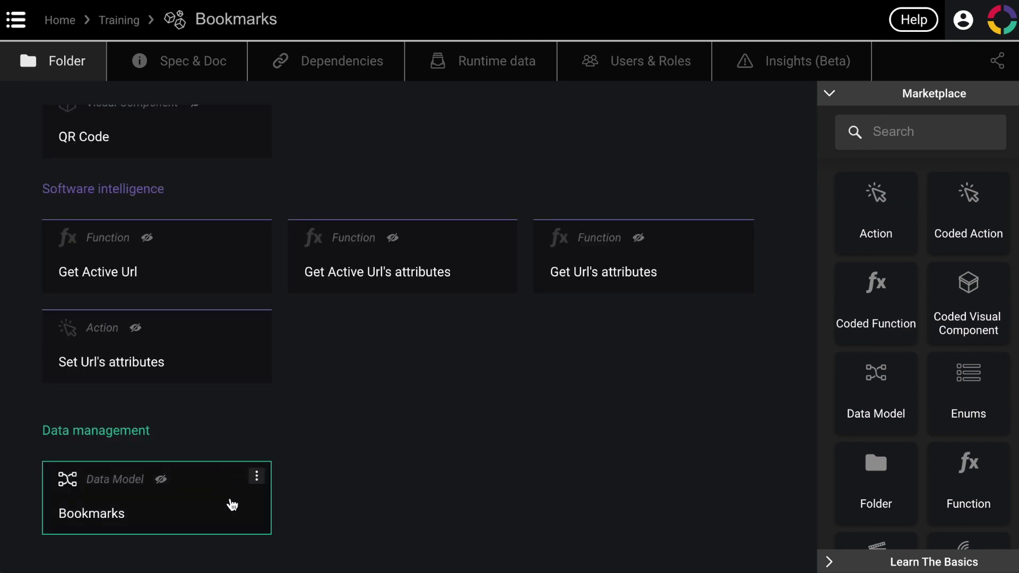
left_click(232, 505)
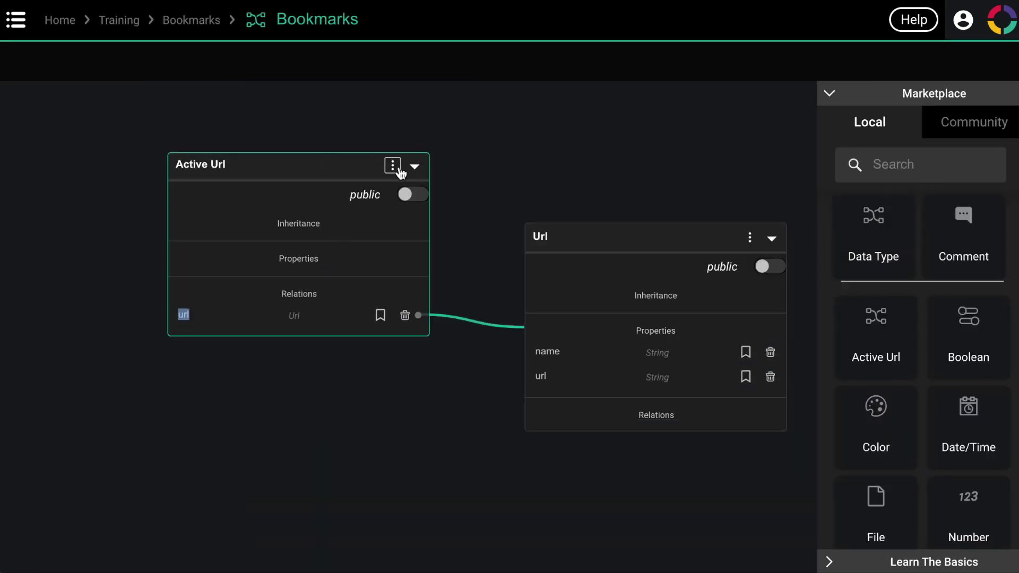
left_click(396, 168)
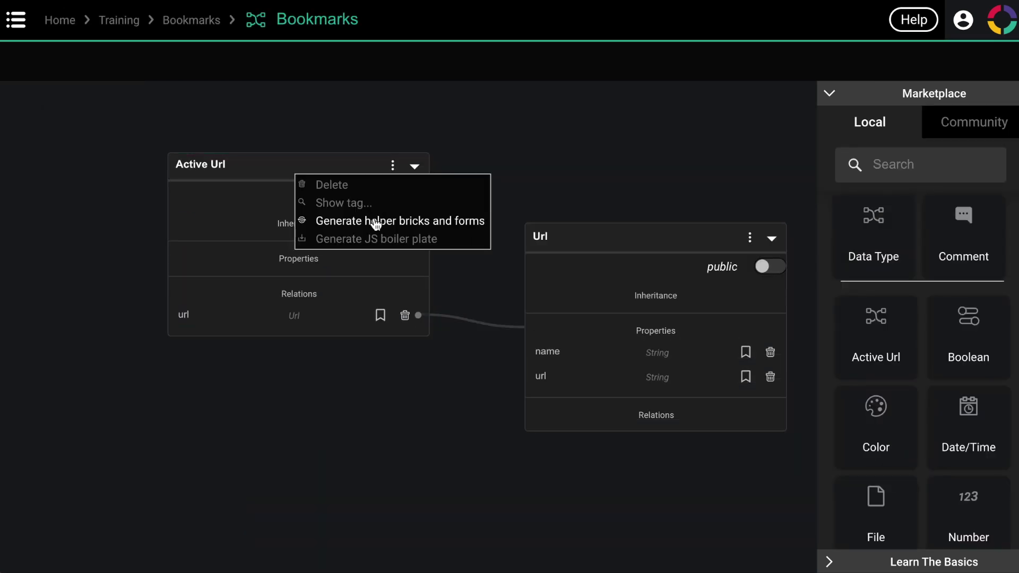
left_click(375, 225)
left_click(516, 508)
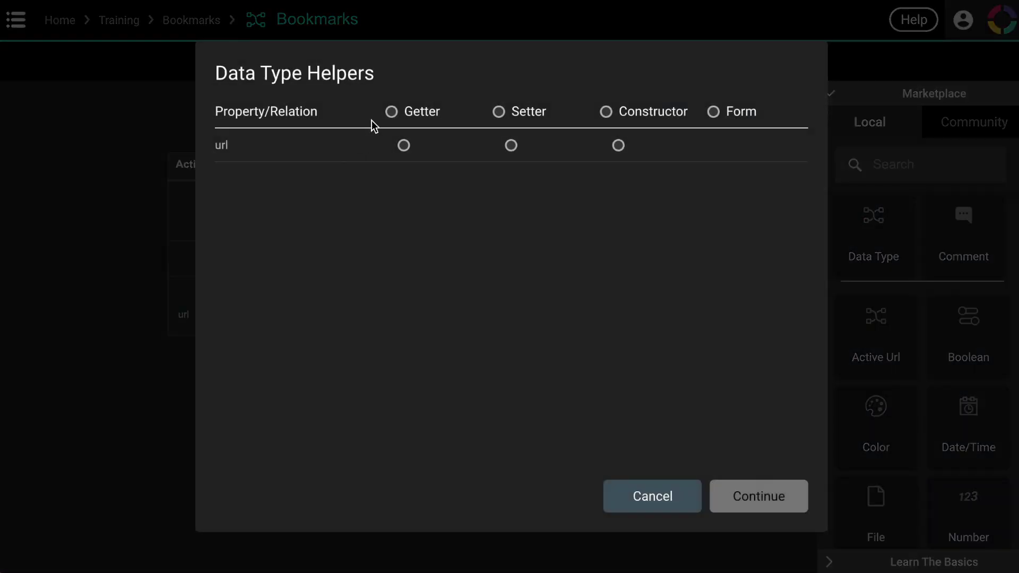
left_click(499, 111)
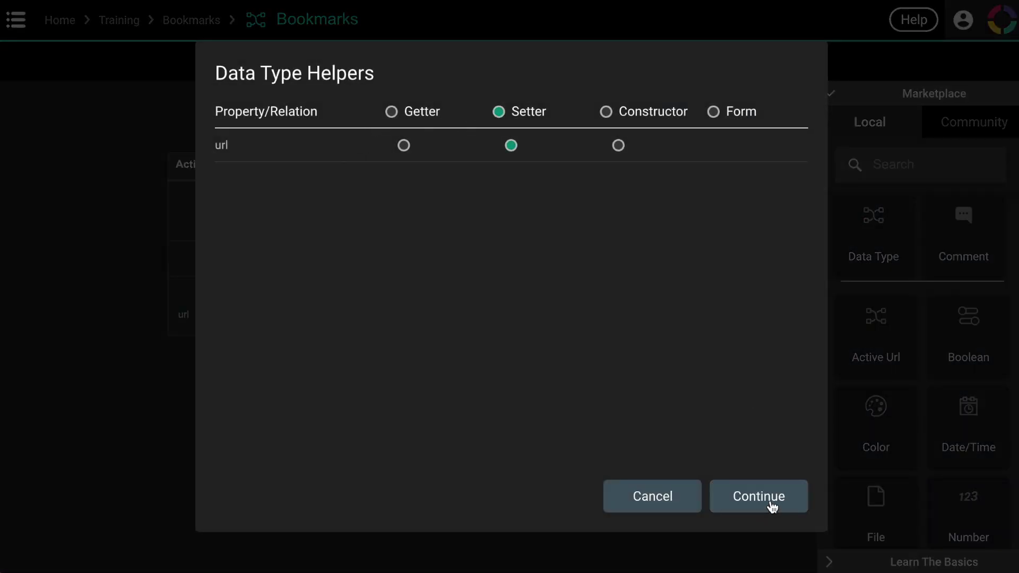
left_click(772, 505)
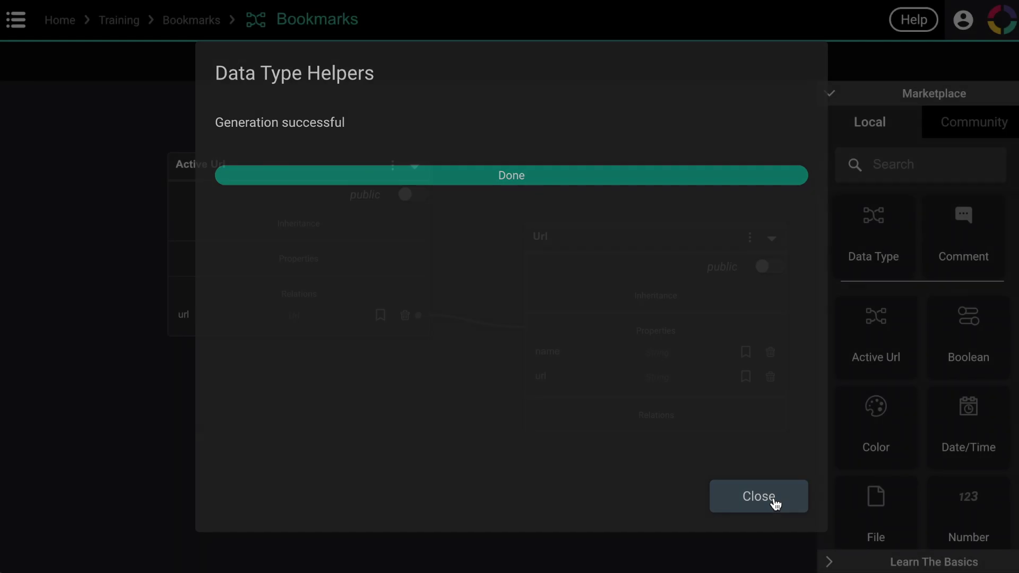
left_click(775, 503)
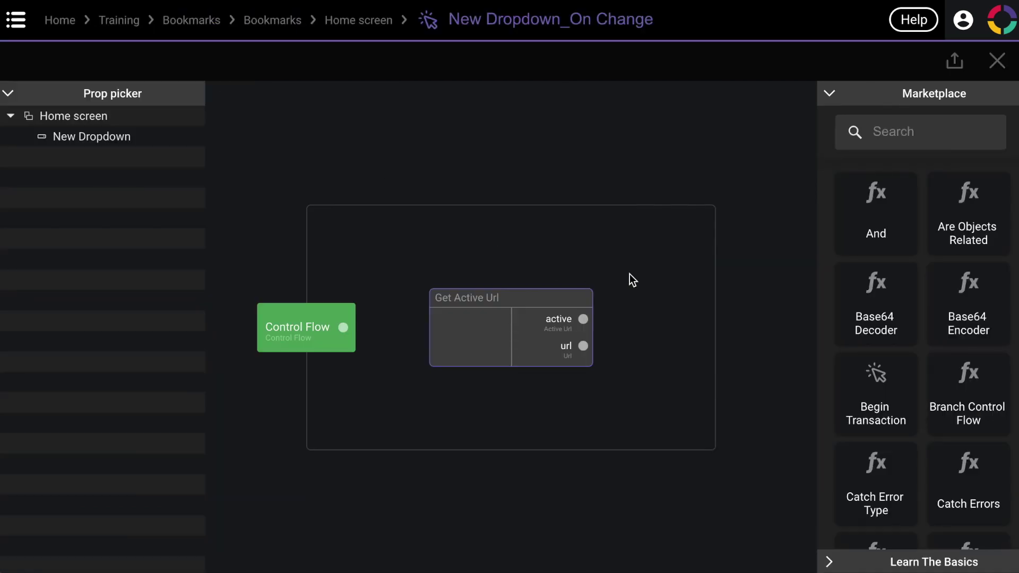
- Add Set Active Url's attributes to the dropdown's On Change action and feed Get Active Url's active output into its Object input
left_click(935, 143)
type("active")
left_click_drag(877, 216, 689, 180)
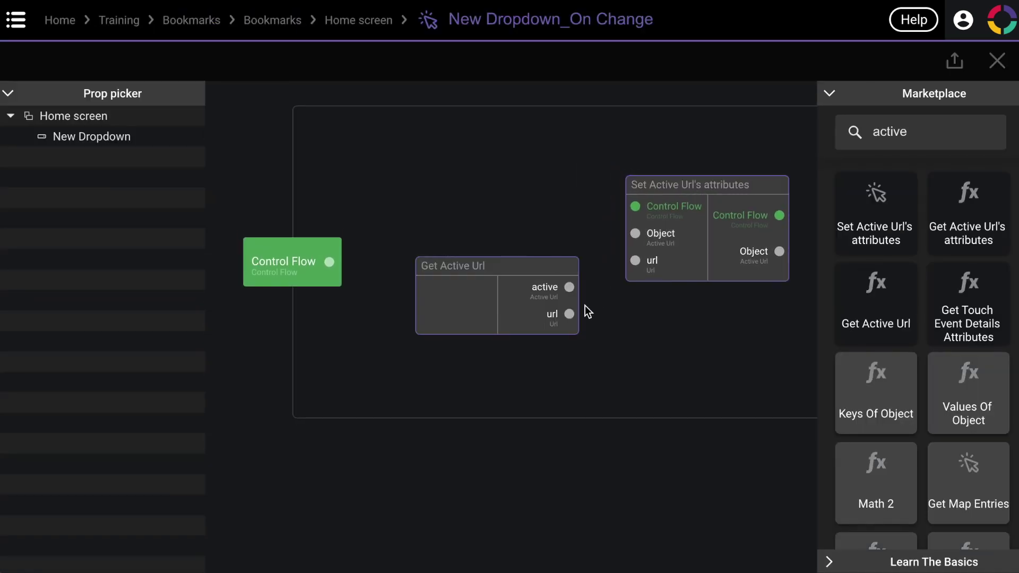
left_click_drag(569, 287, 644, 234)
- Feed New Dropdown's Selected Value into the setter's url input and connect the action's starting Control Flow to the setter
left_click_drag(105, 139, 428, 188)
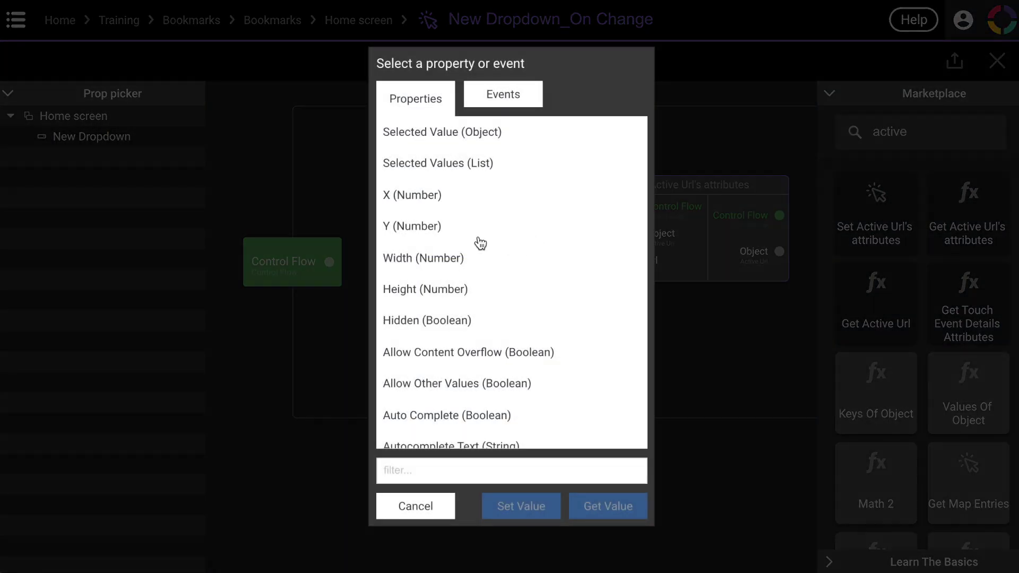
left_click(457, 140)
left_click(606, 512)
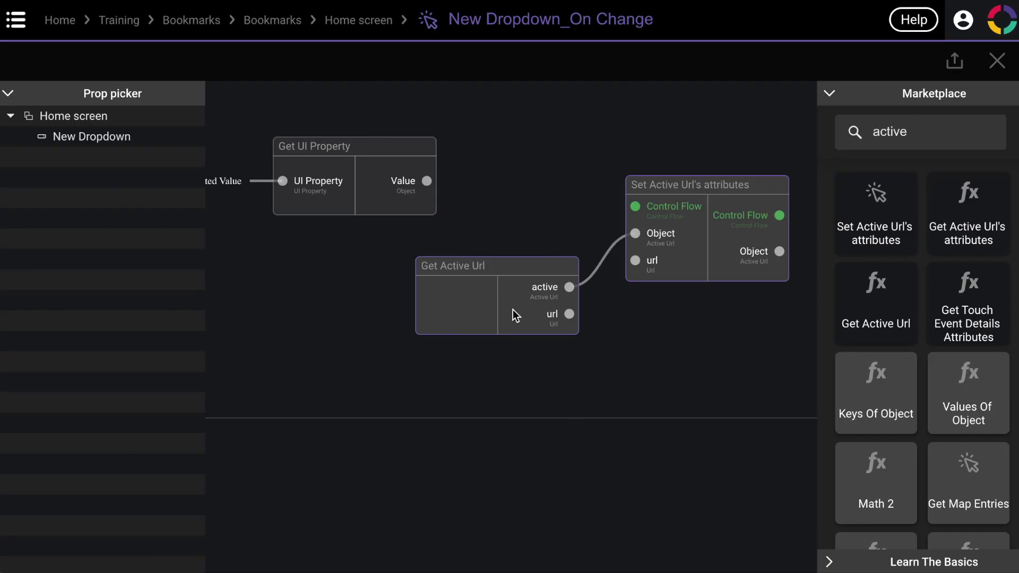
left_click_drag(371, 153, 604, 247)
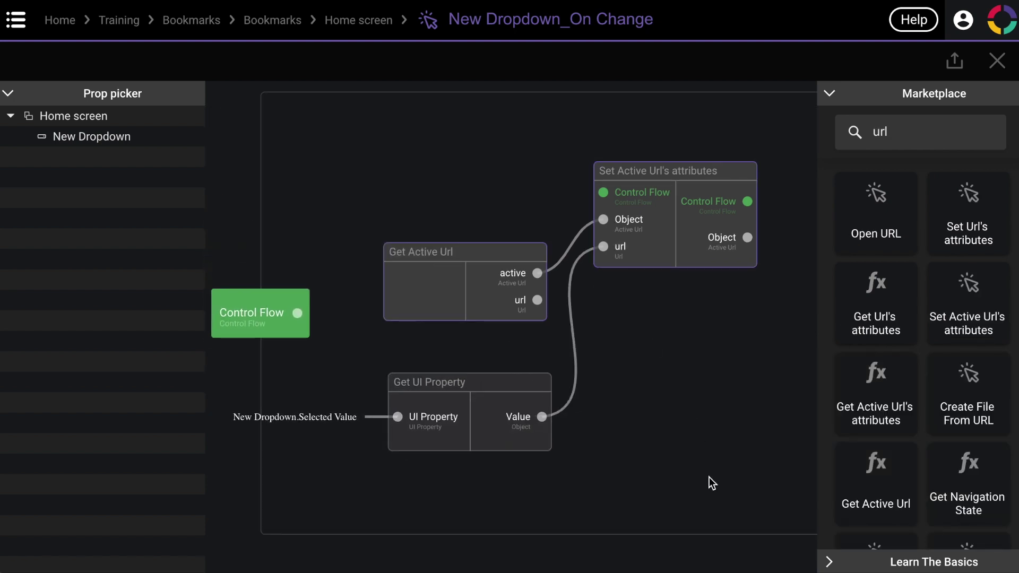
left_click_drag(298, 313, 603, 192)
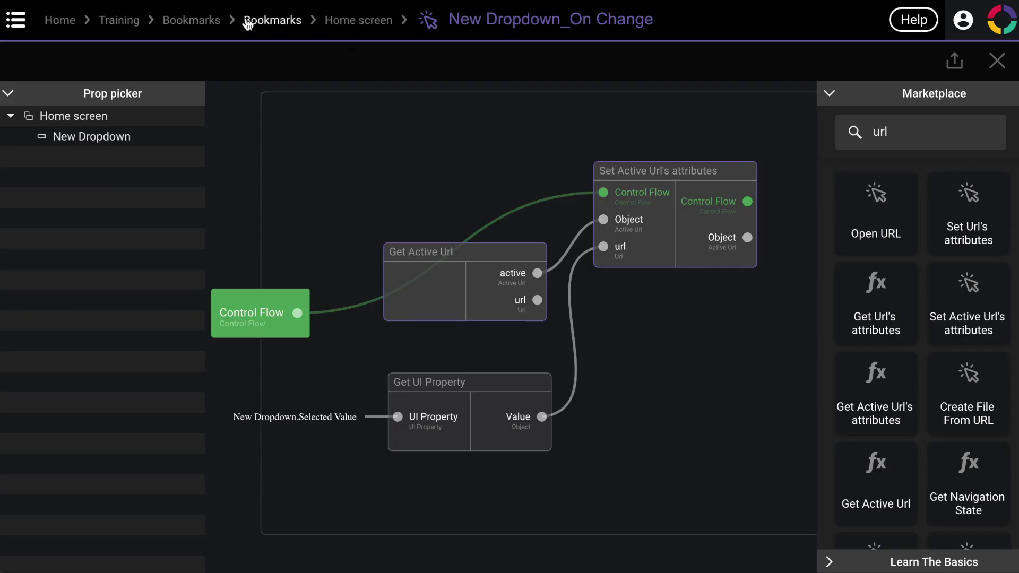
- Open the Bookmarks project's runtime data and view the Url records linked to the Active Url instance
left_click(176, 21)
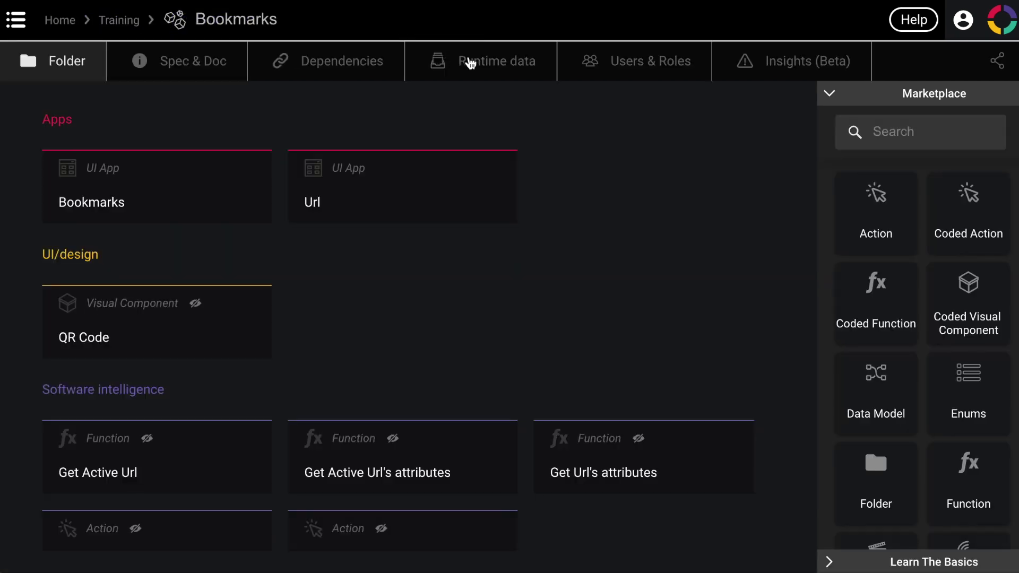
left_click(498, 65)
left_click(385, 158)
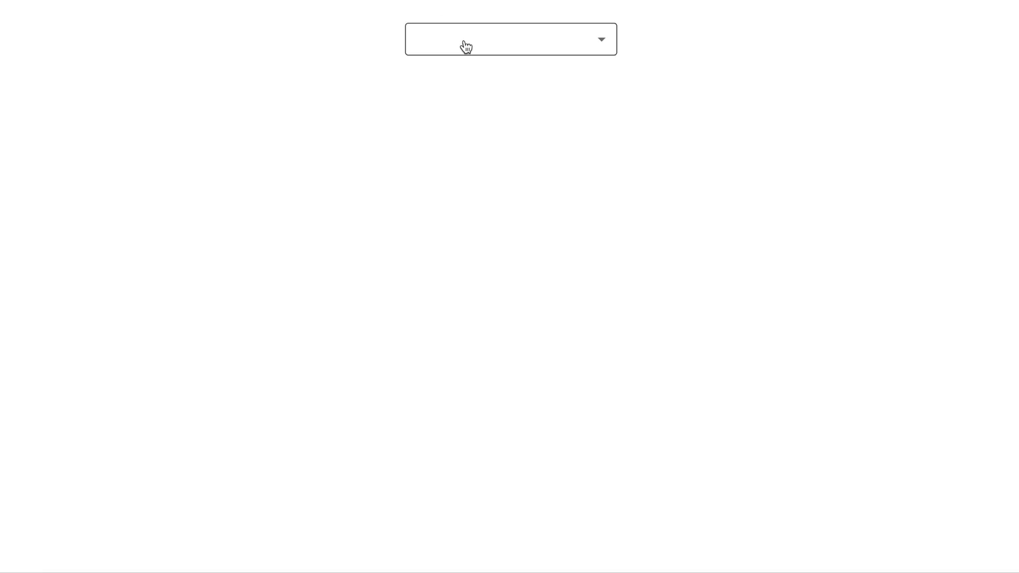
- Switch to the running Bookmarks app and choose Olympe, followed by Wiki, in its dropdown
left_click(465, 43)
left_click(466, 108)
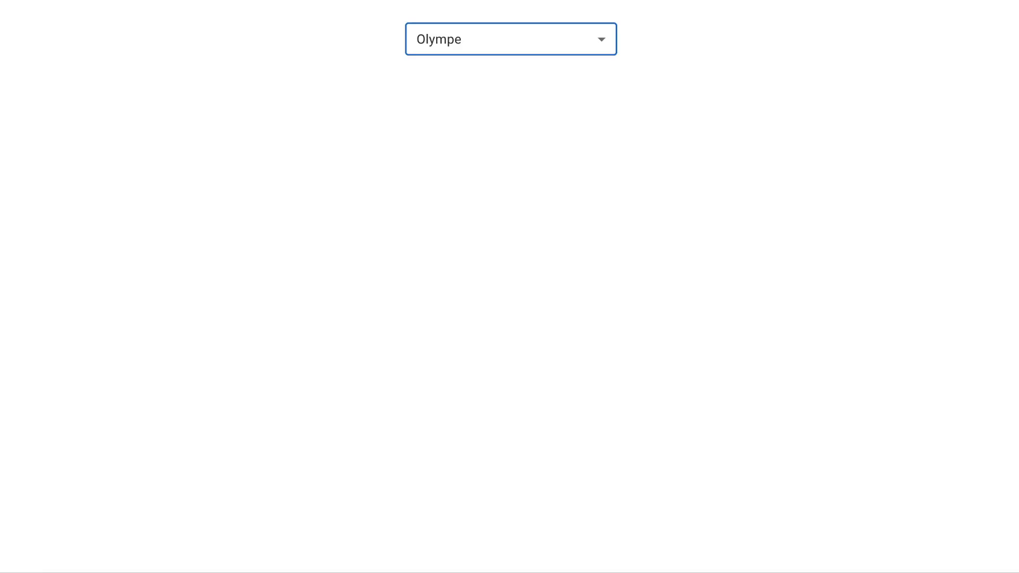
left_click(477, 41)
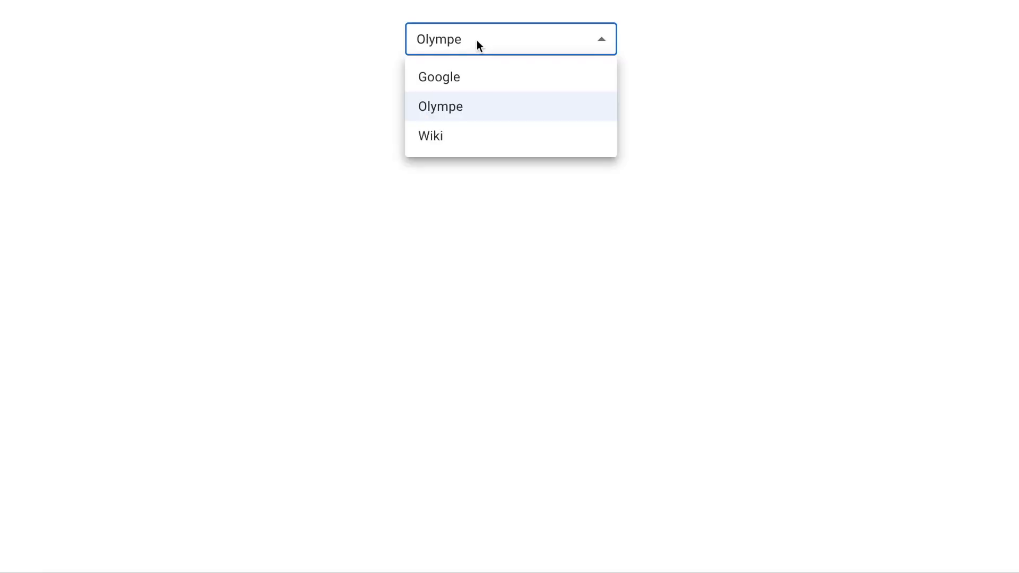
left_click(447, 139)
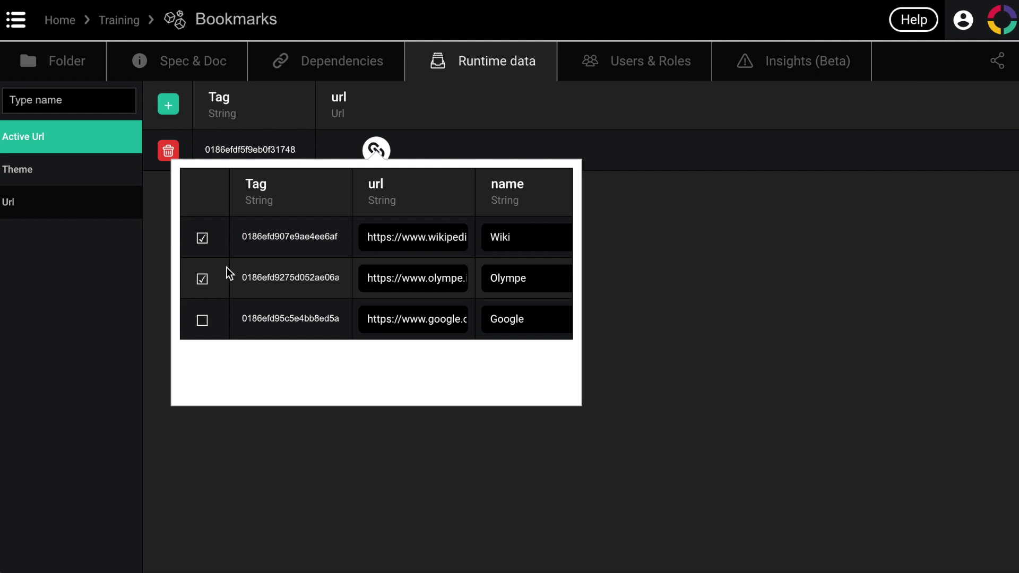
- Open the Set Active Url's attributes action from the Bookmarks project folder and examine its Create Relation brick
left_click(38, 65)
left_click(37, 65)
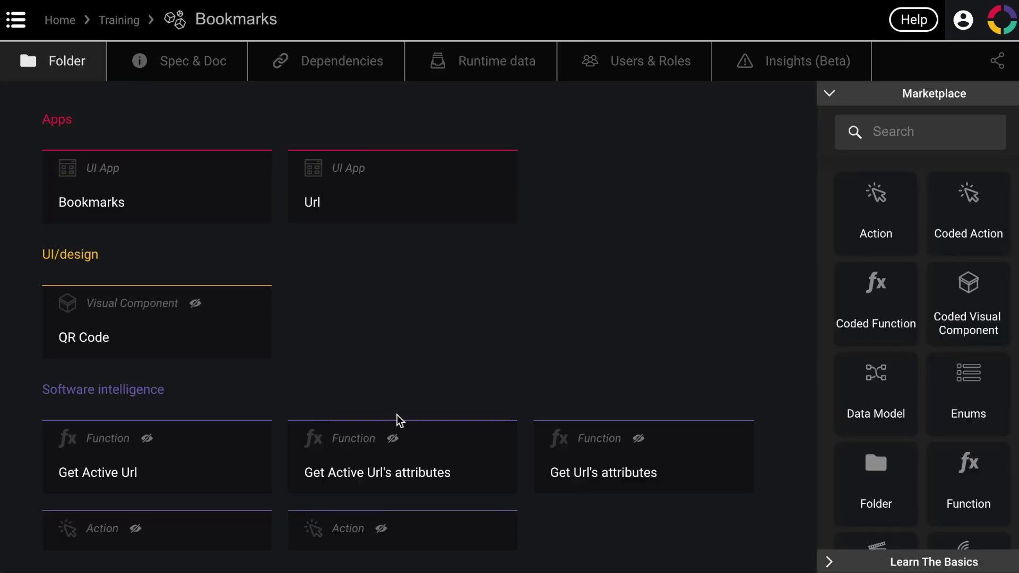
scroll(455, 350, "down", 3)
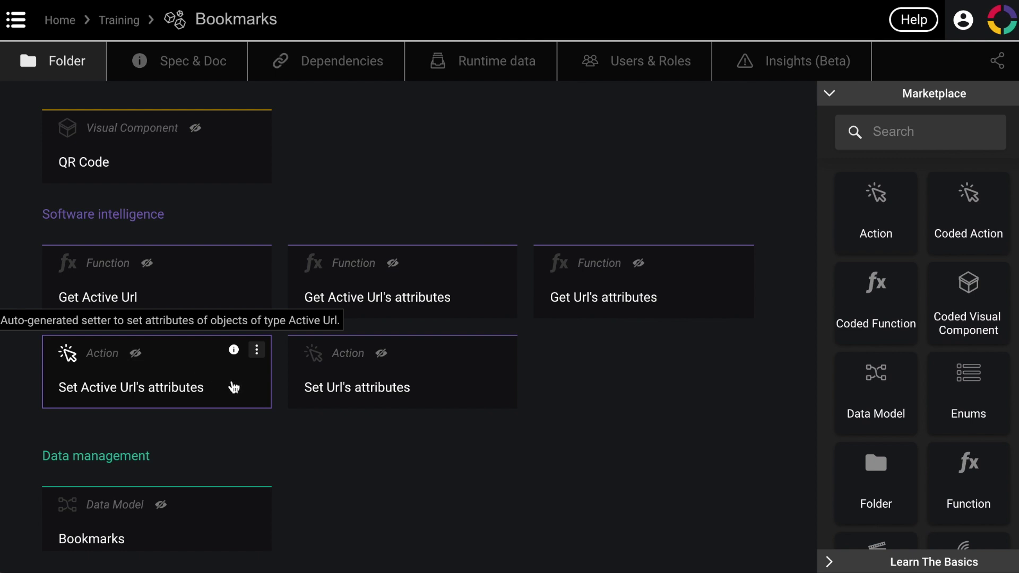
left_click(233, 388)
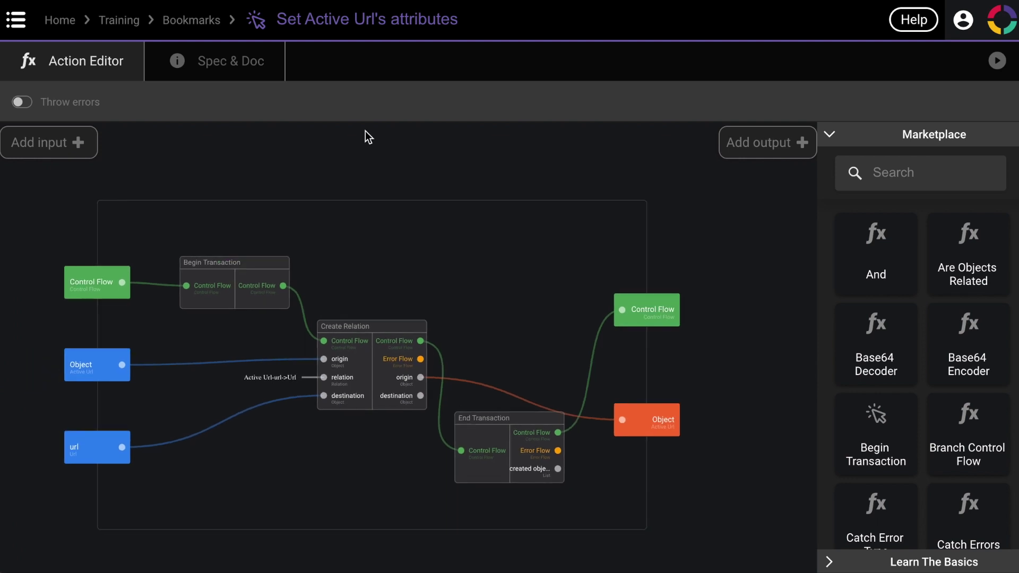
mouse_move(319, 21)
mouse_move(333, 323)
- Add a Delete All Relations brick above Create Relation in the Set Active Url's attributes action
left_click(889, 165)
type("relation")
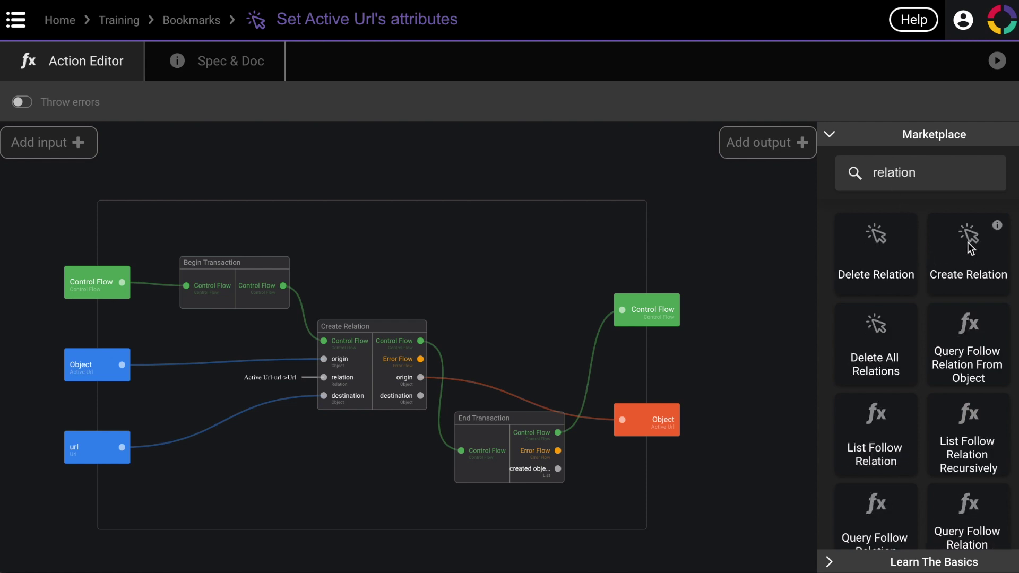
left_click_drag(891, 380, 402, 285)
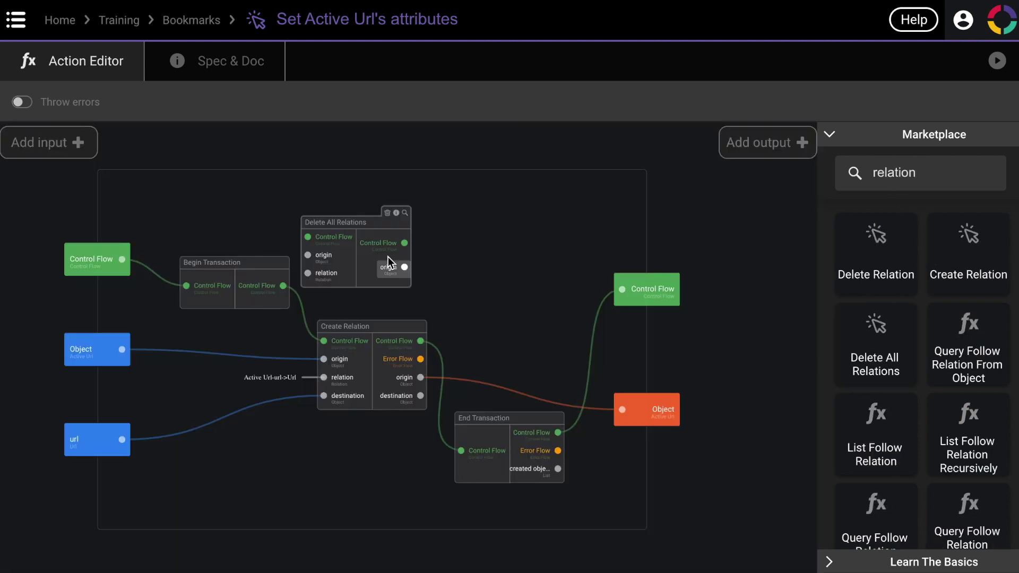
left_click_drag(354, 225, 389, 194)
left_click(363, 224)
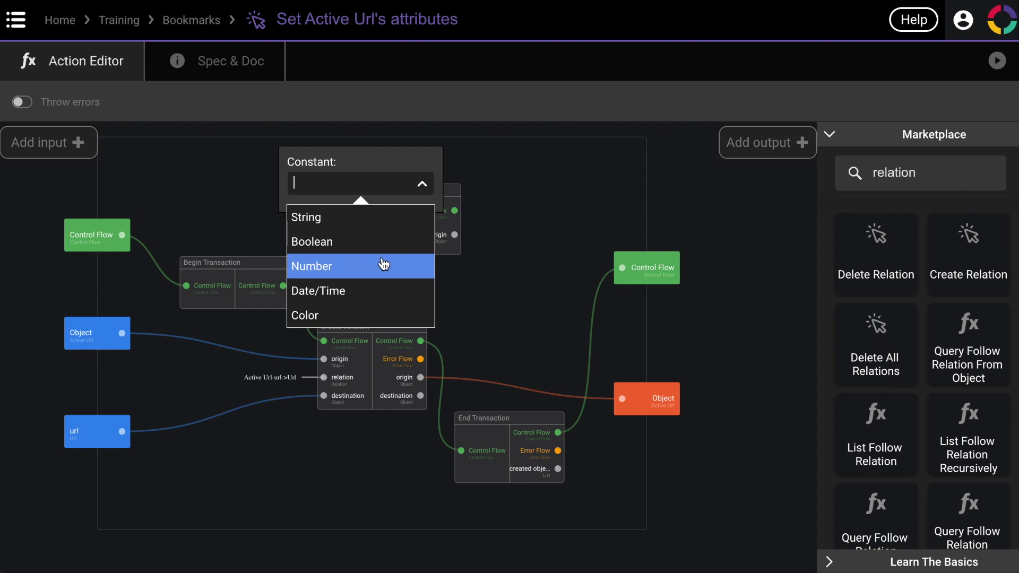
left_click(562, 209)
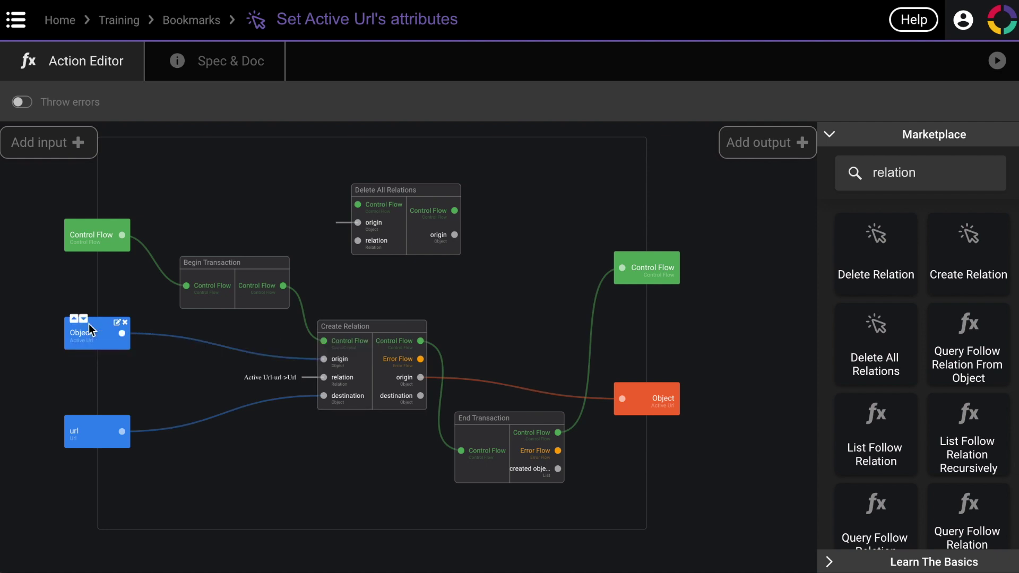
- Route Object through Delete All Relations' origin into Create Relation's origin, and set the deleted relation to Active Url-url->Url
left_click_drag(122, 333, 370, 222)
left_click_drag(460, 234, 324, 359)
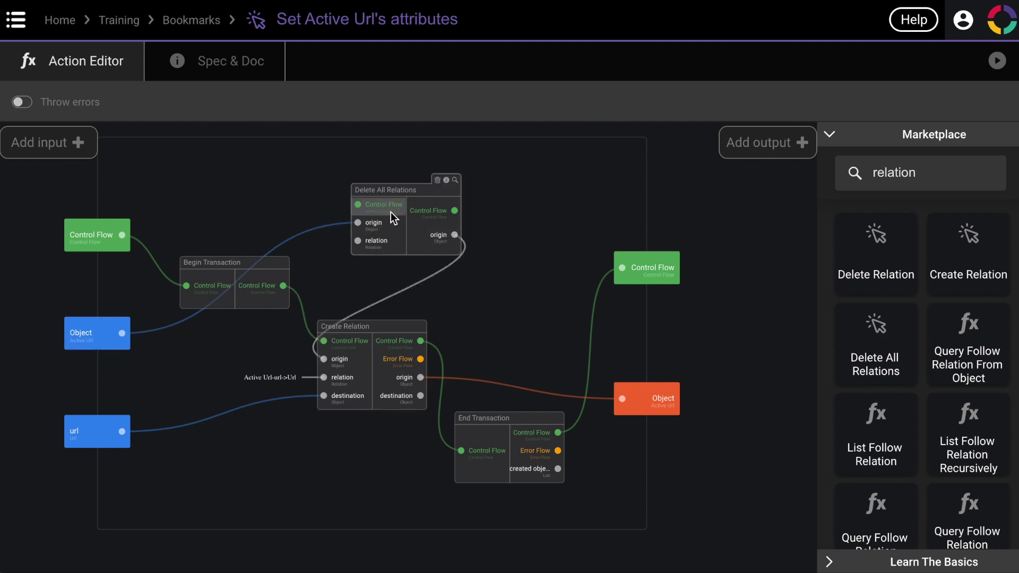
left_click(371, 242)
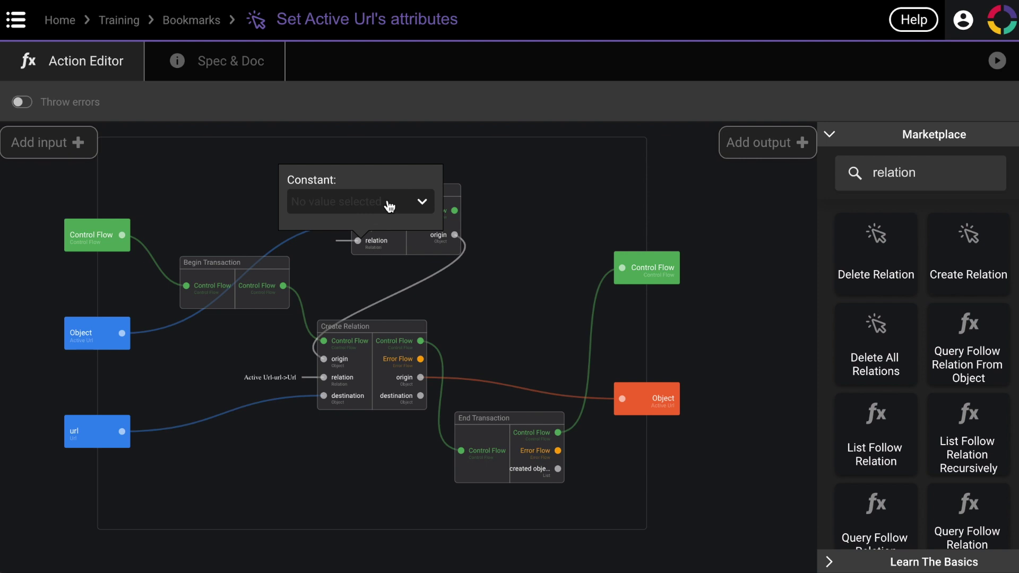
left_click(389, 203)
left_click(330, 262)
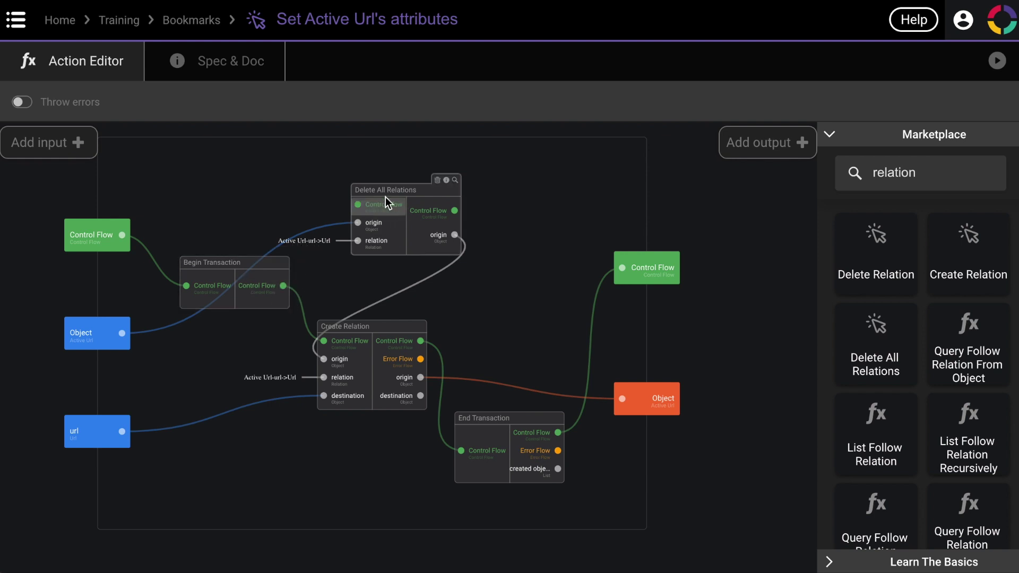
- Route the control flow from Begin Transaction through Delete All Relations into Create Relation
left_click_drag(284, 286, 357, 205)
left_click_drag(454, 211, 323, 341)
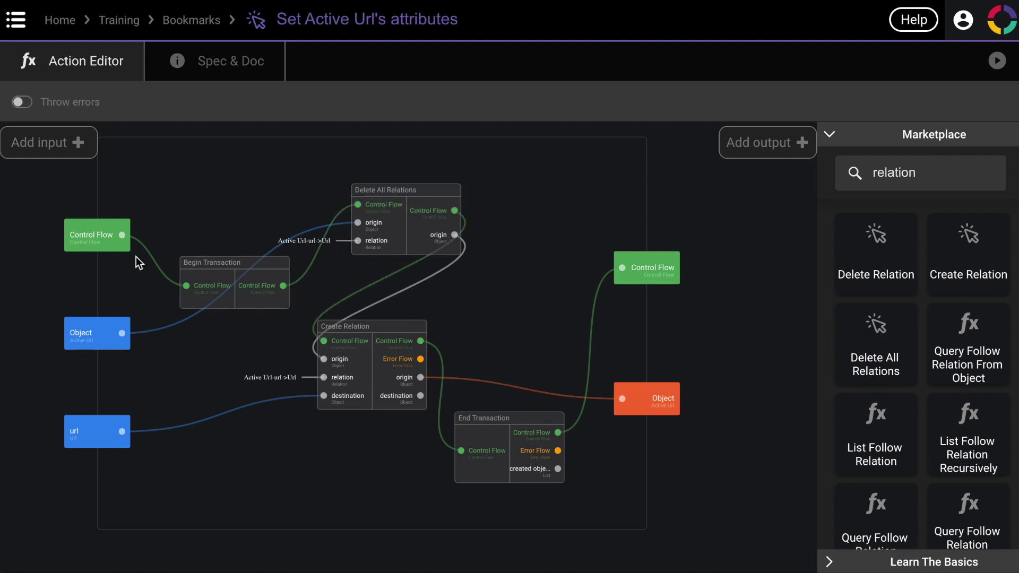
mouse_move(334, 26)
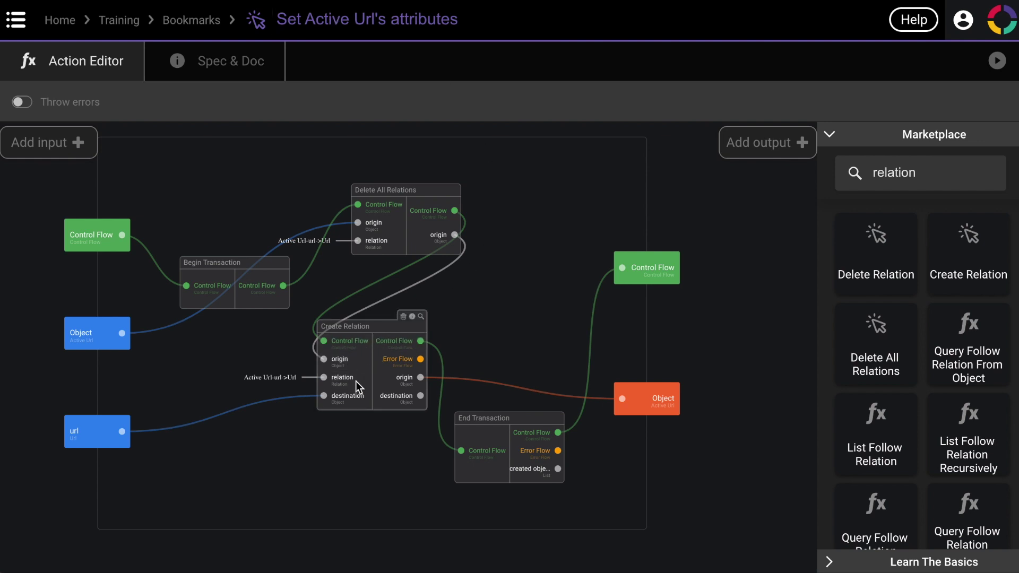
- Return to the project's runtime data and show the Url links of the Active Url instance
left_click(197, 27)
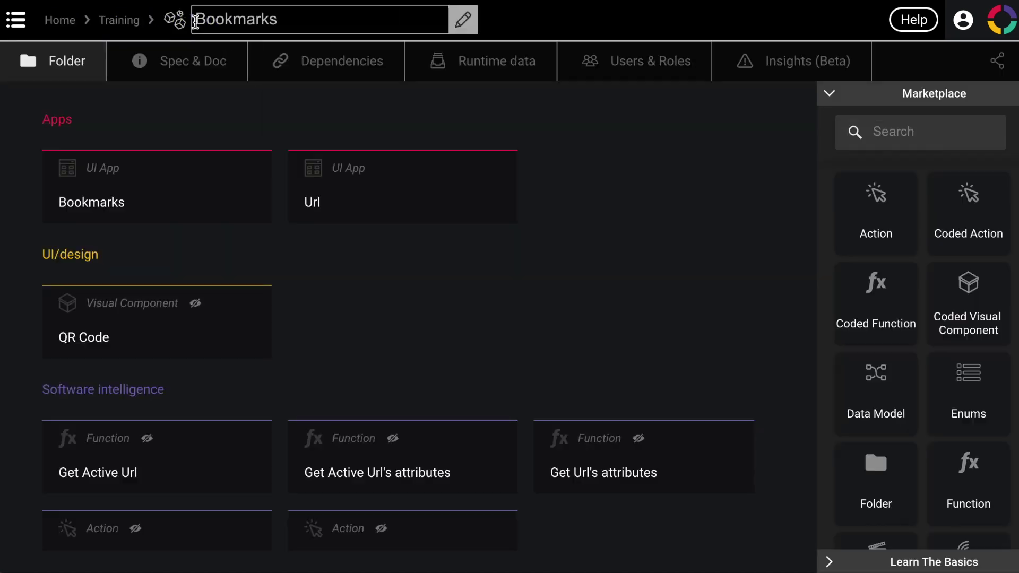
left_click(487, 64)
left_click(376, 151)
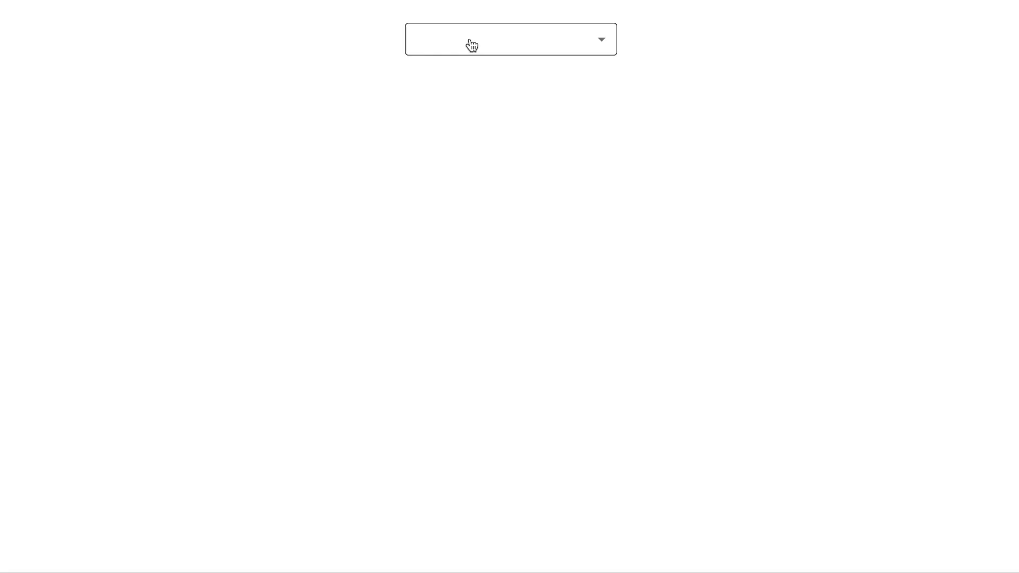
- Choose Olympe, Wiki and finally Google in the running app's dropdown, and check the Active Url's linked Url in the runtime data
left_click(471, 45)
left_click(456, 106)
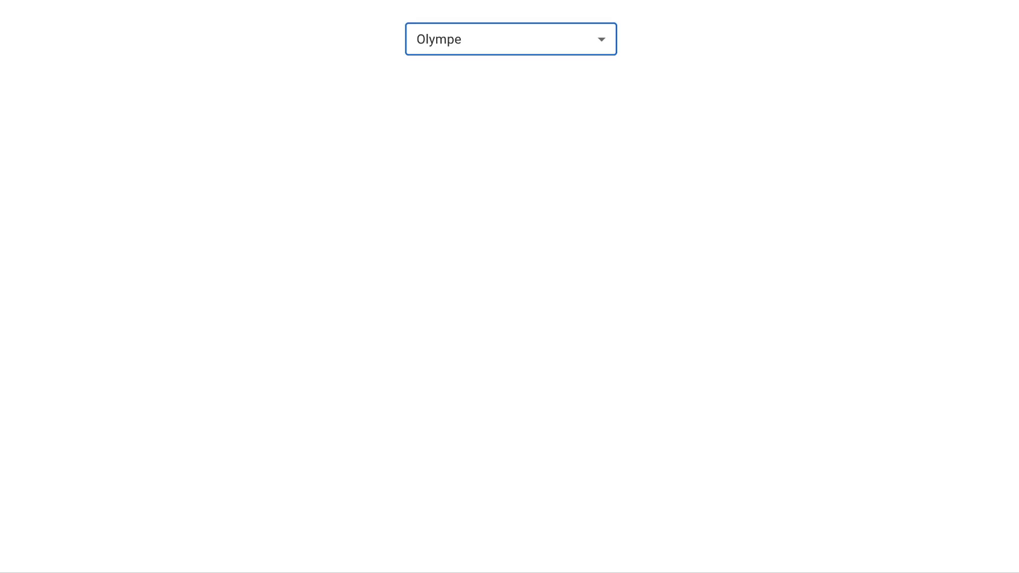
left_click(443, 39)
left_click(441, 137)
left_click(480, 48)
left_click(469, 77)
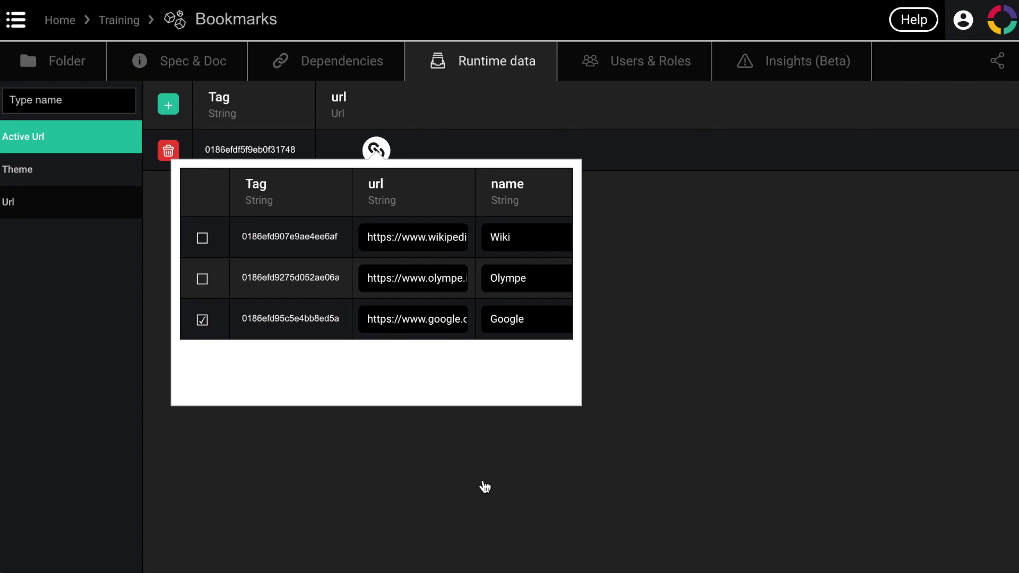
left_click(539, 479)
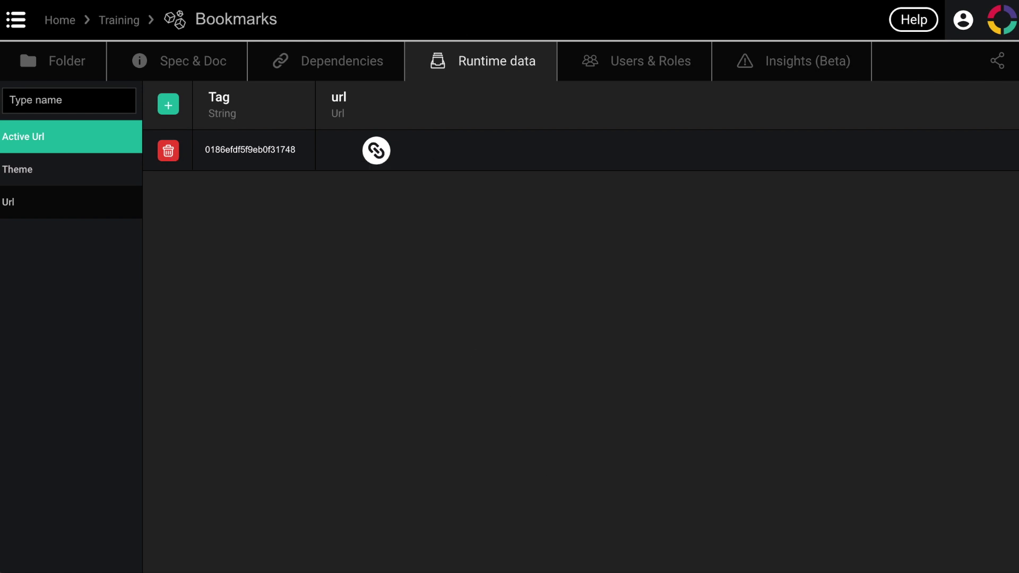
left_click(376, 151)
- Open the function for the QR Code's name on the Url app's Home screen and add a Get Active Url brick
left_click(62, 66)
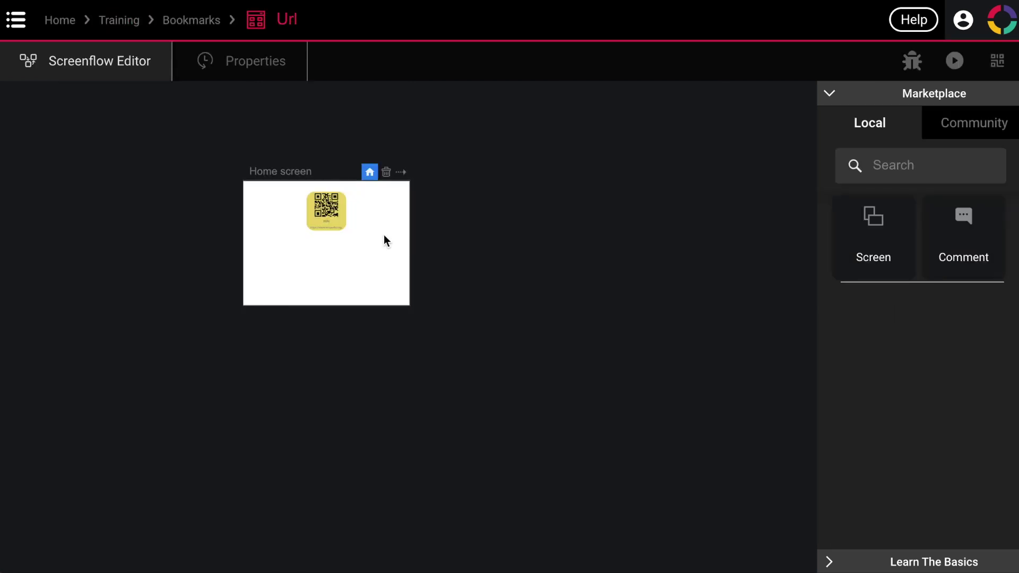
double_click(384, 240)
left_click(499, 262)
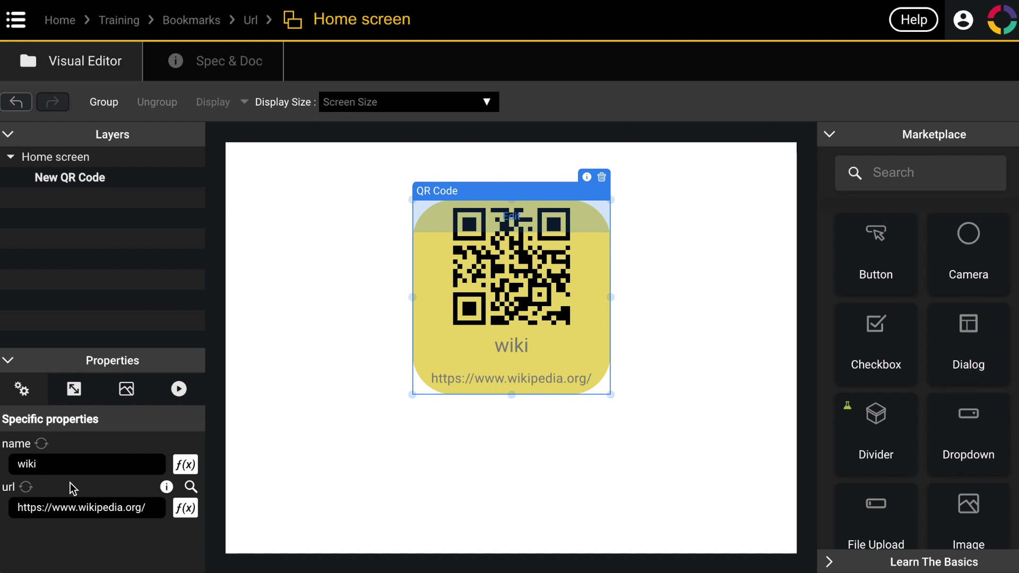
left_click(185, 467)
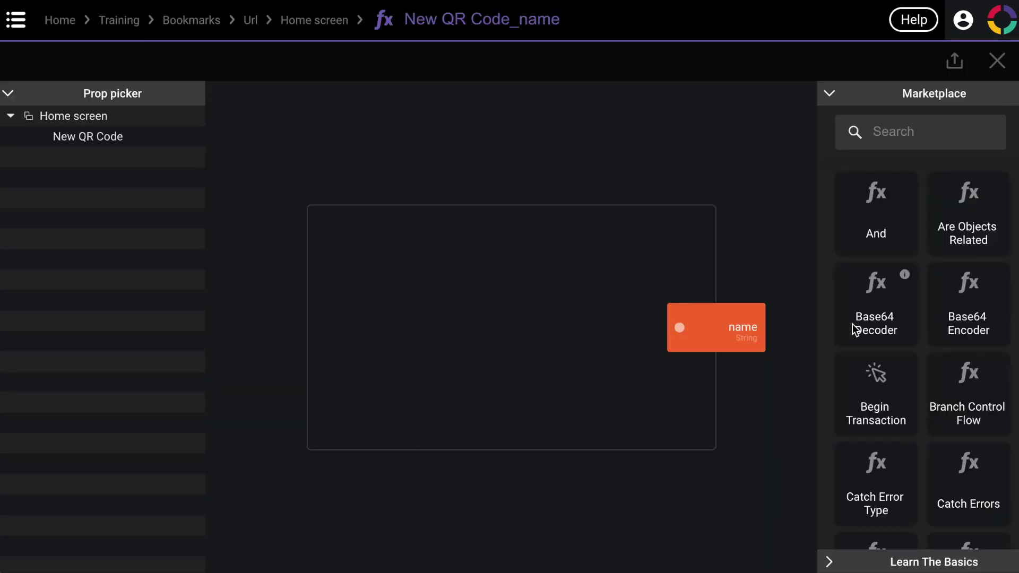
left_click(901, 135)
type("get ac")
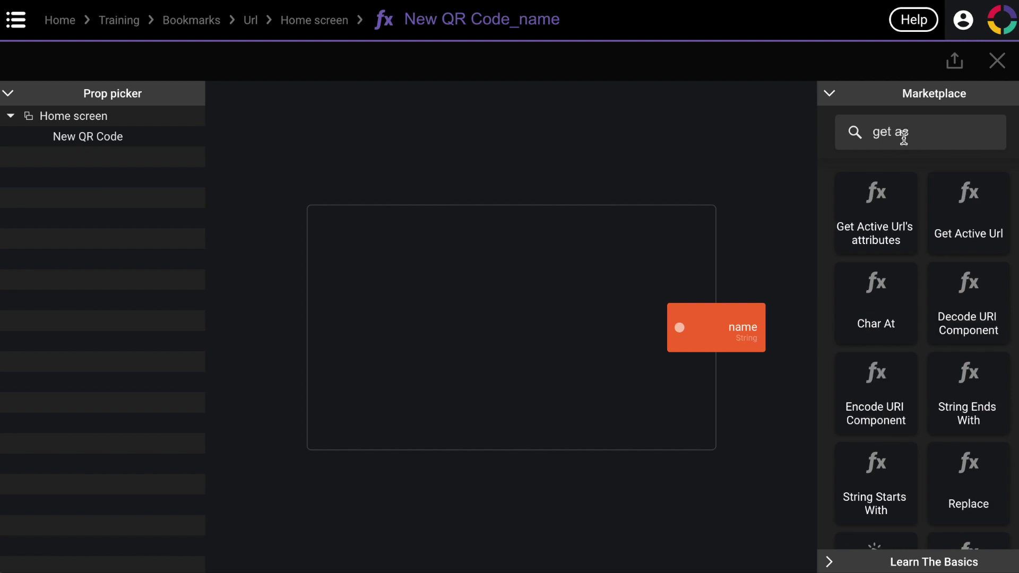
left_click_drag(955, 230, 425, 305)
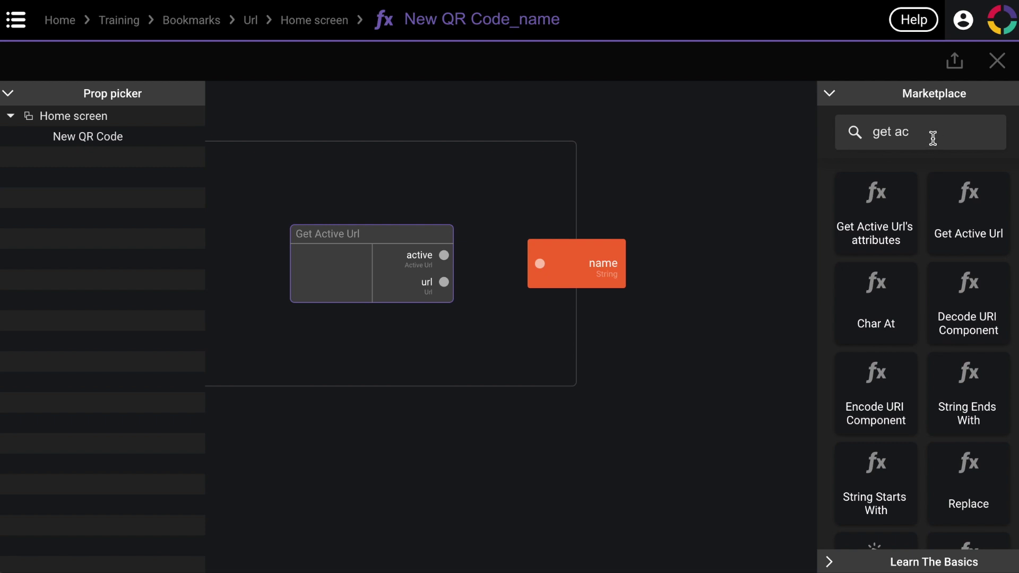
- Add a Get Url's attributes brick, connecting Get Active Url's url to its Object and its name to the name output
double_click(903, 133)
type("url")
left_click_drag(880, 209, 497, 285)
left_click_drag(491, 222, 565, 227)
left_click_drag(444, 282, 484, 264)
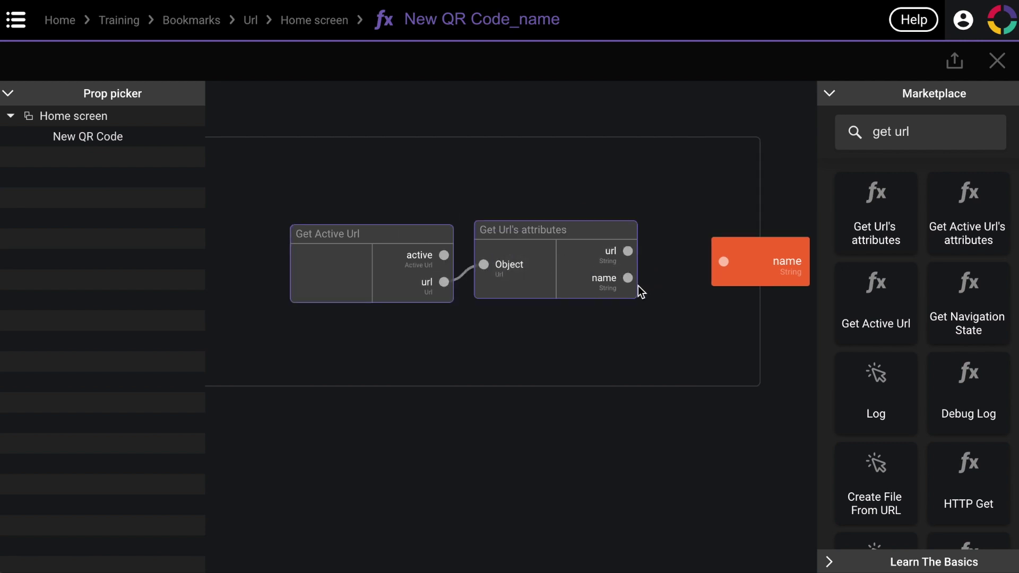
left_click_drag(628, 278, 725, 262)
key("Escape")
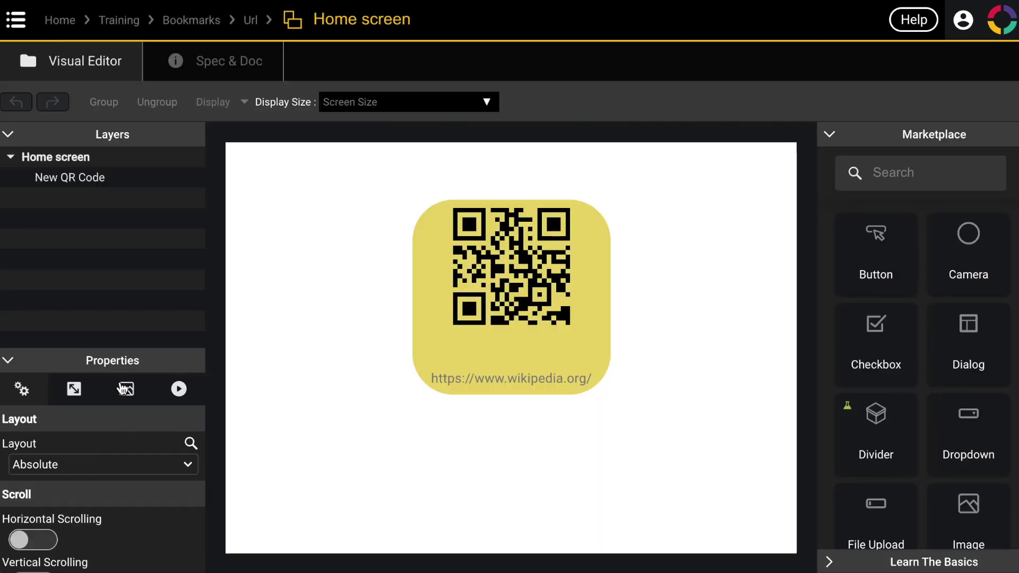
- Open the function for the QR Code's url property and add a Get Active Url brick
left_click(425, 238)
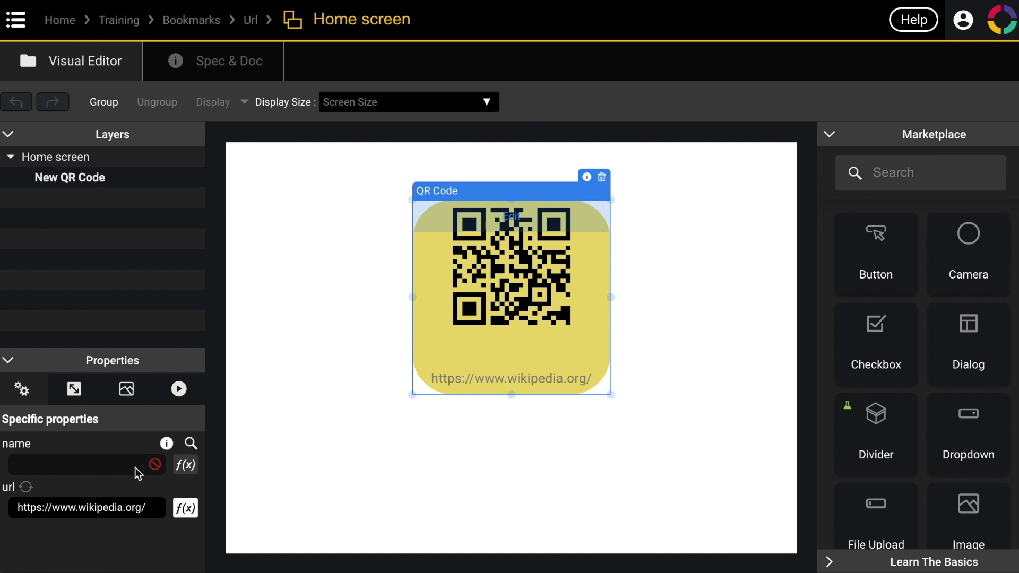
left_click(191, 509)
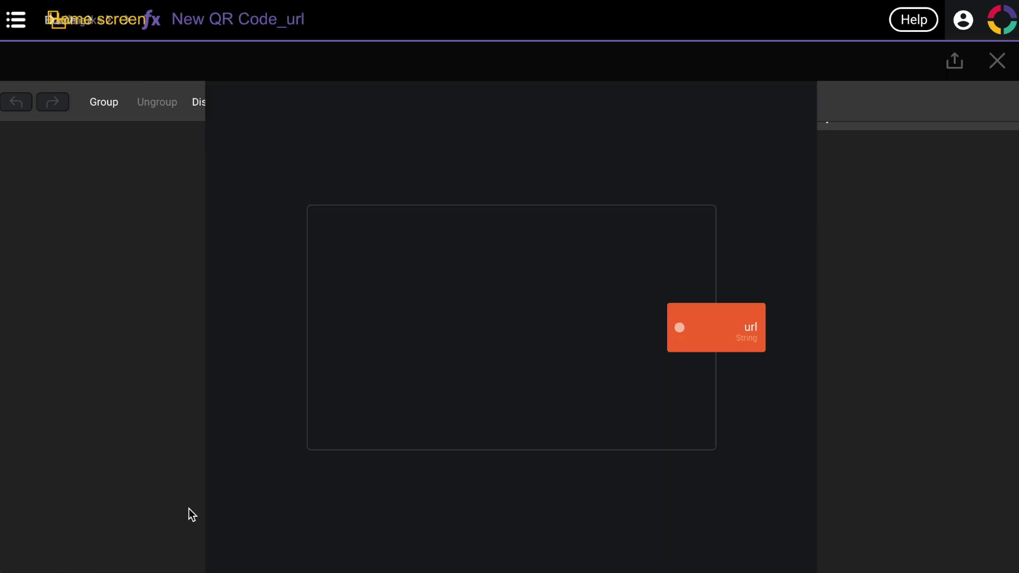
left_click(900, 142)
type("get ac")
left_click_drag(966, 217, 553, 297)
- Add a Get Url's attributes brick after Get Active Url and route its url into the QR Code's url output
double_click(913, 137)
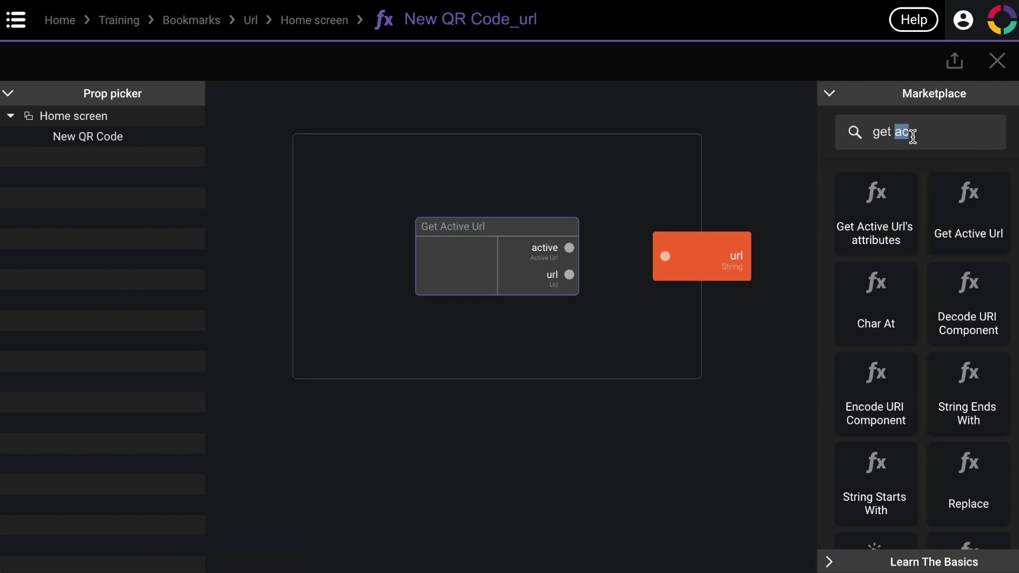
type("url")
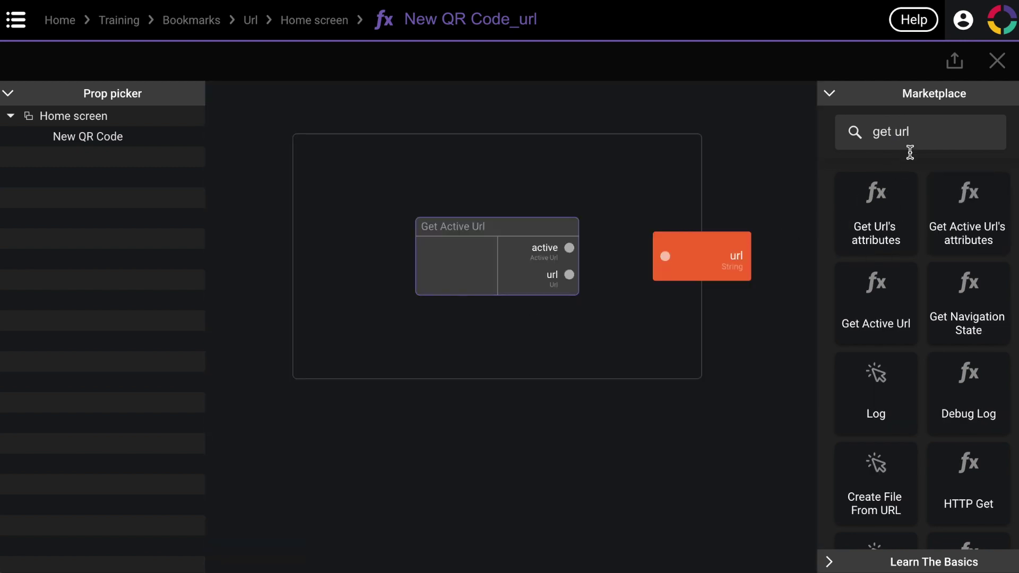
left_click_drag(882, 218, 568, 240)
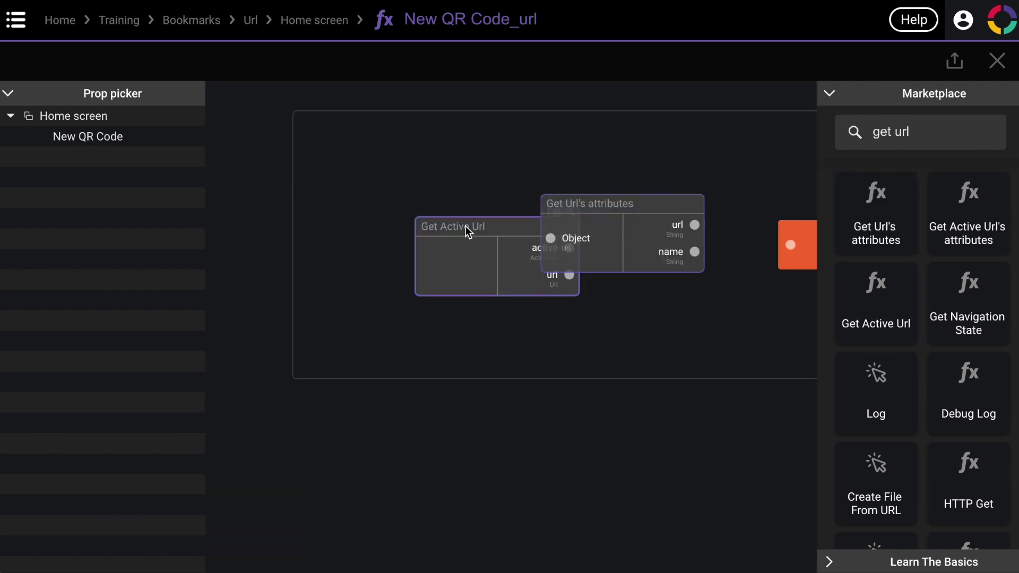
left_click_drag(454, 251, 679, 247)
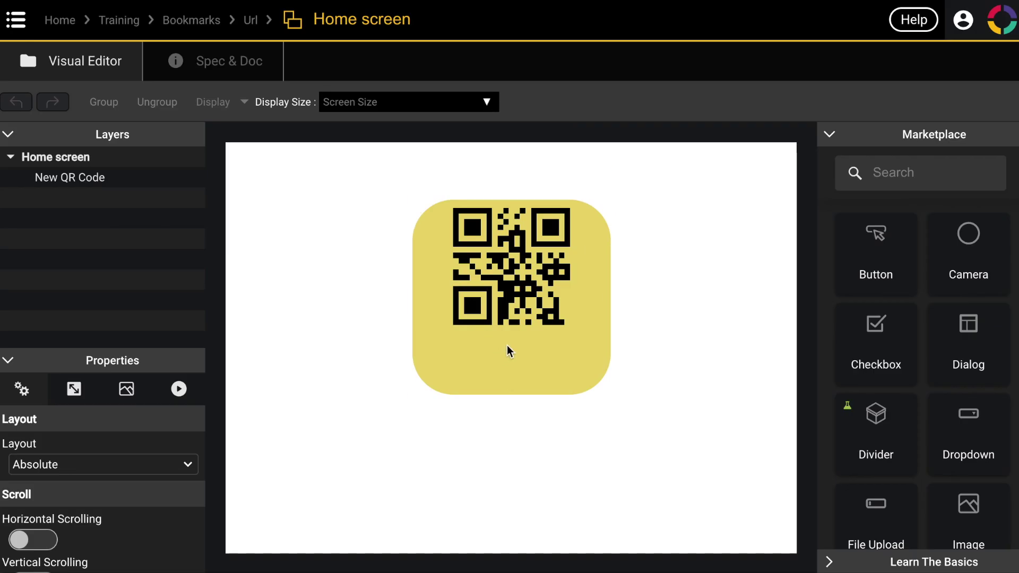
- Open the Get Active Url function from the QR Code's name function and examine how its url output is fed
left_click(508, 347)
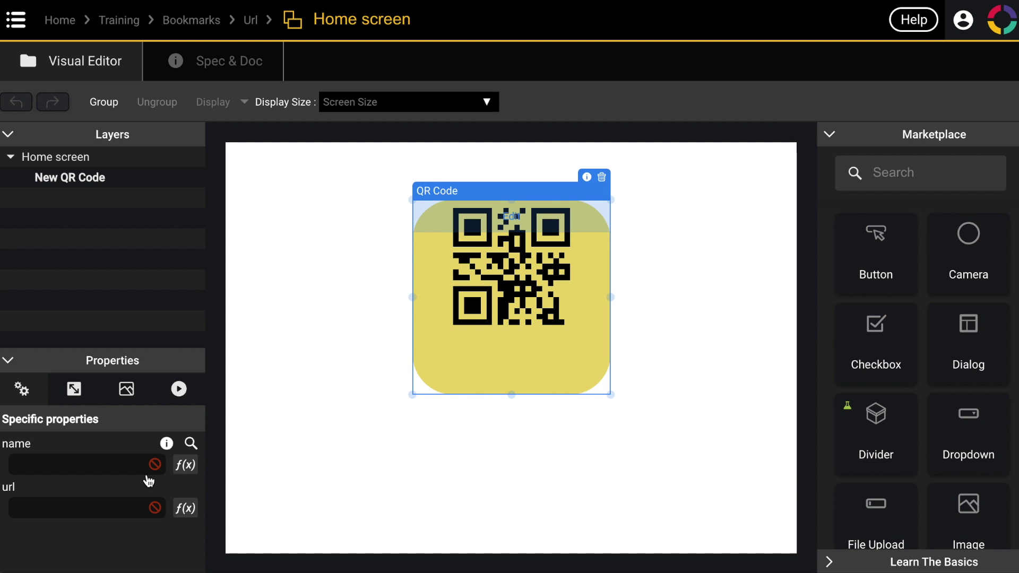
left_click(185, 466)
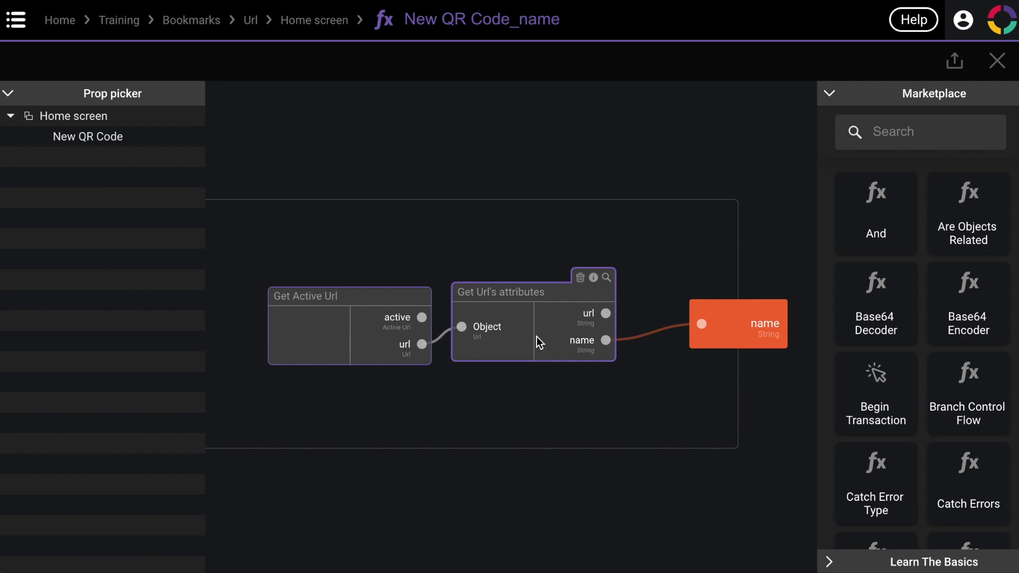
double_click(332, 350)
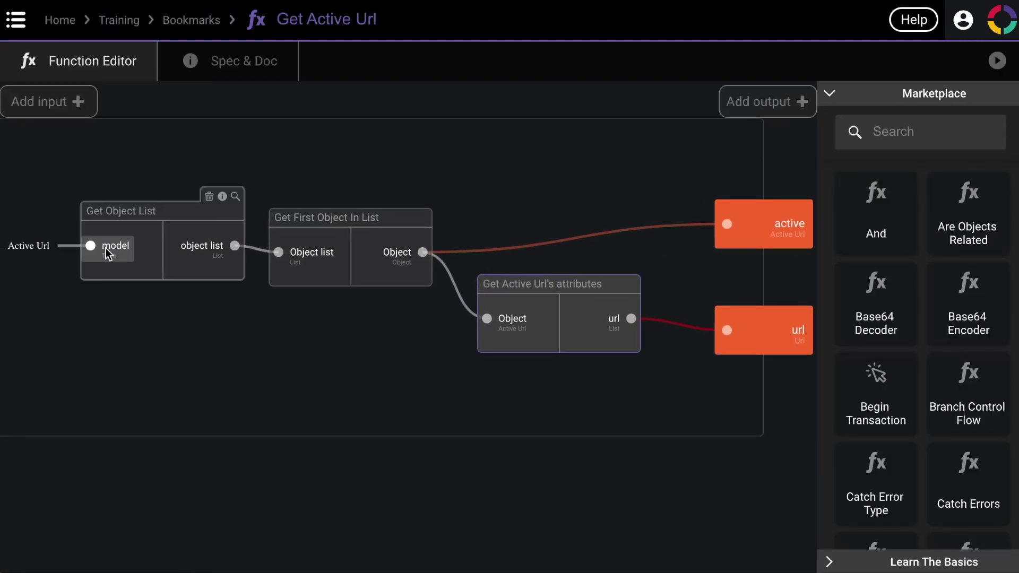
left_click_drag(403, 324, 262, 321)
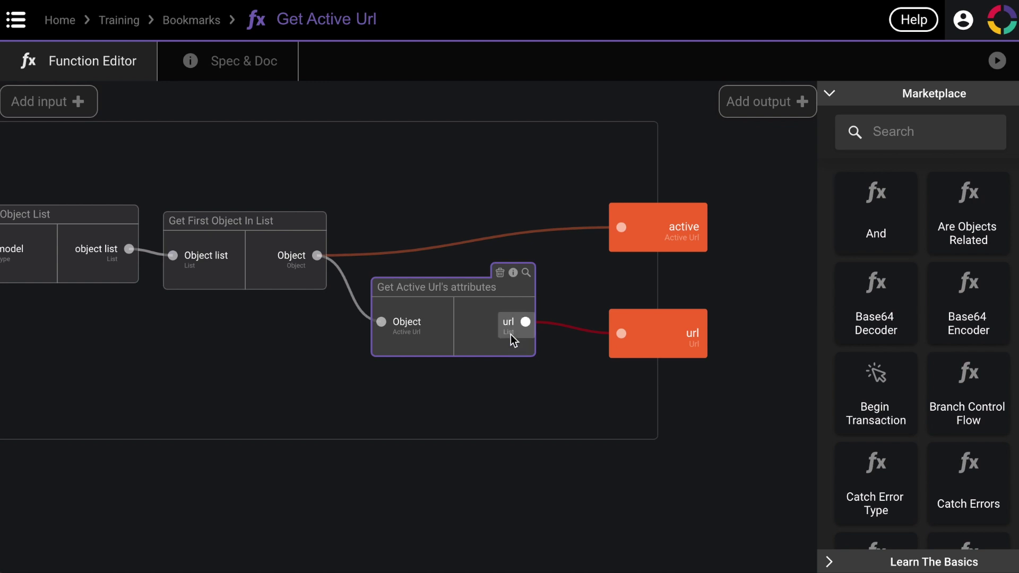
left_click_drag(511, 406, 381, 416)
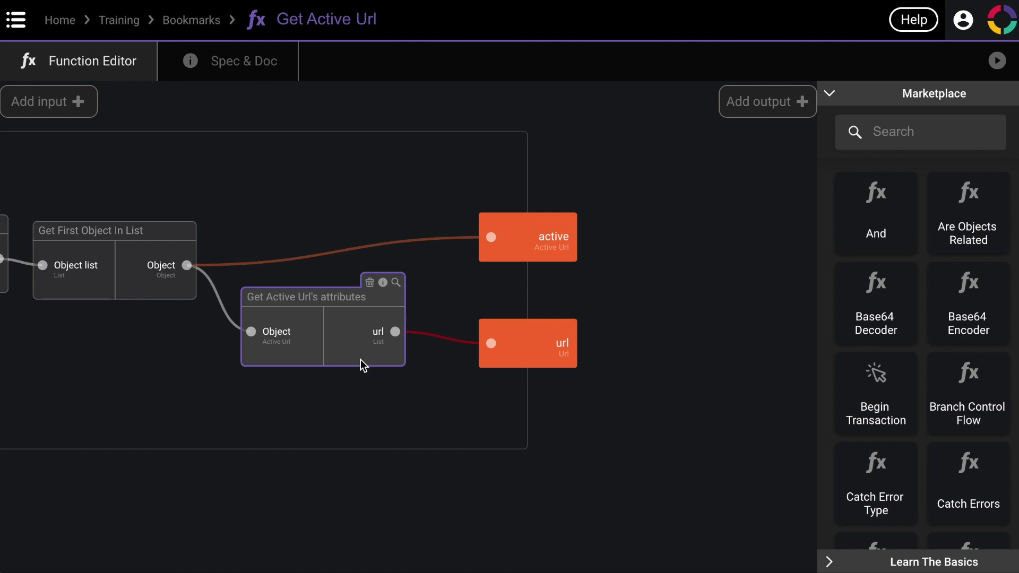
left_click(230, 393)
left_click_drag(230, 393, 184, 411)
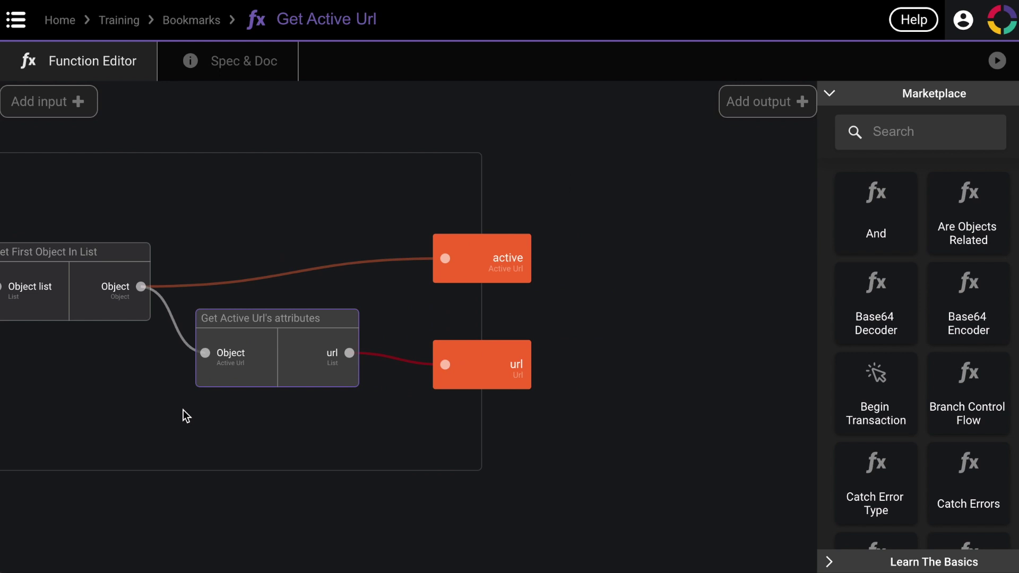
- Add a second Get First Object In List brick between Get Active Url's attributes and the outputs
left_click(894, 135)
type("get ob")
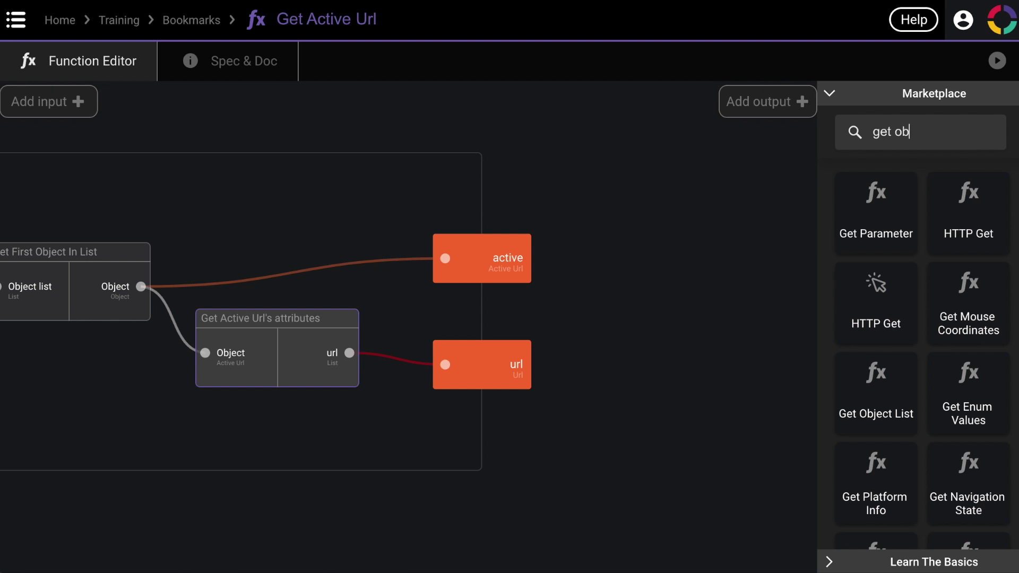
key("BackSpace")
key("BackSpace")
key("BackSpace")
type("f")
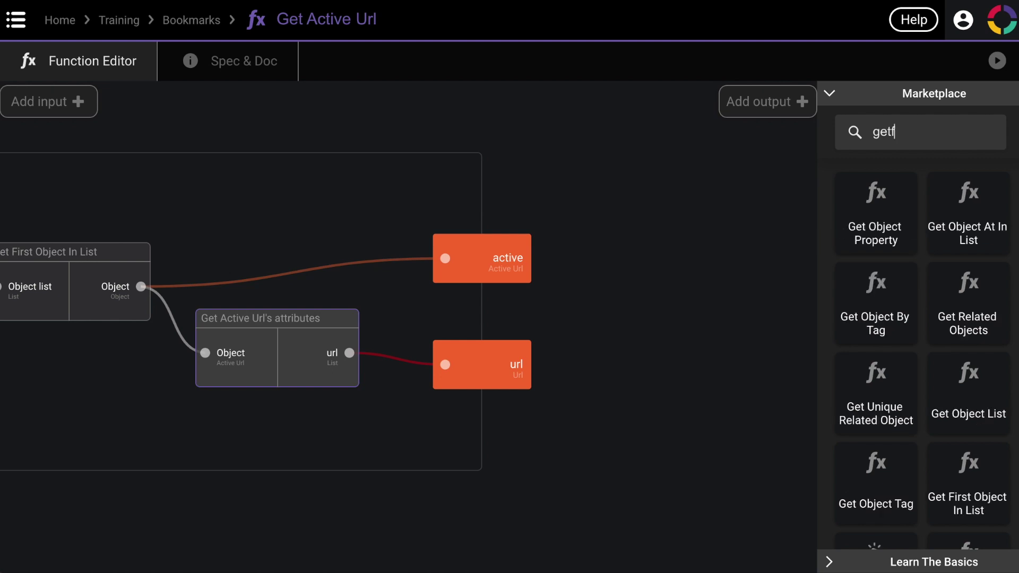
key("BackSpace")
type("firt")
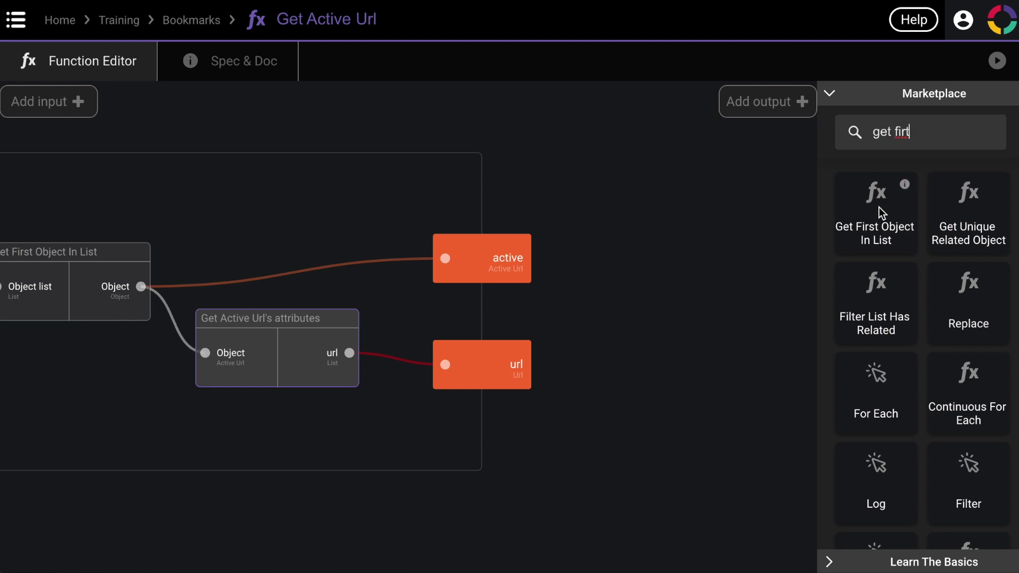
left_click_drag(880, 216, 439, 348)
left_click_drag(387, 286, 499, 208)
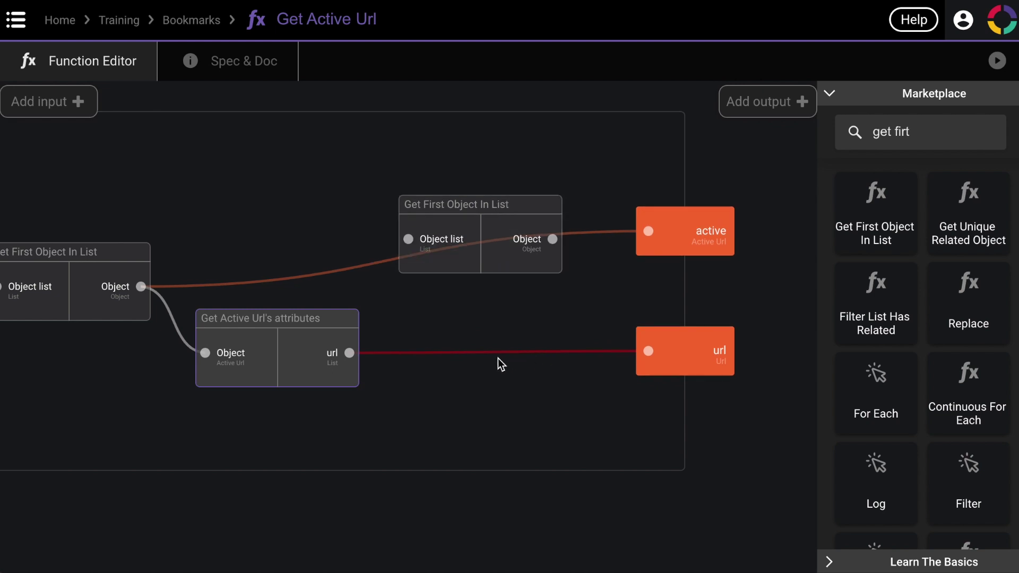
- Inspect the url connection in Get Active Url and review the issues listed in the project's Insights
mouse_move(509, 352)
left_click(199, 22)
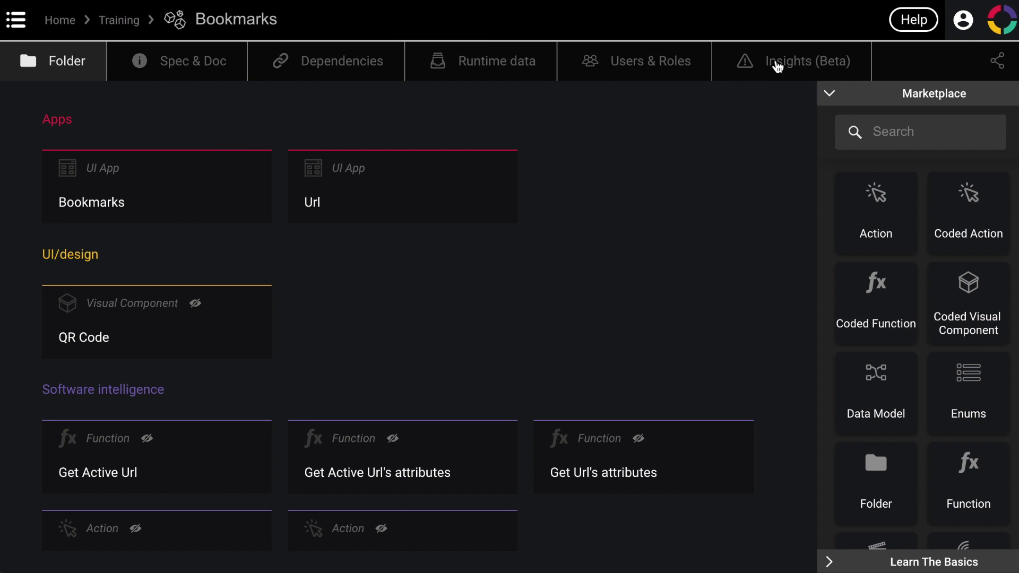
left_click(775, 66)
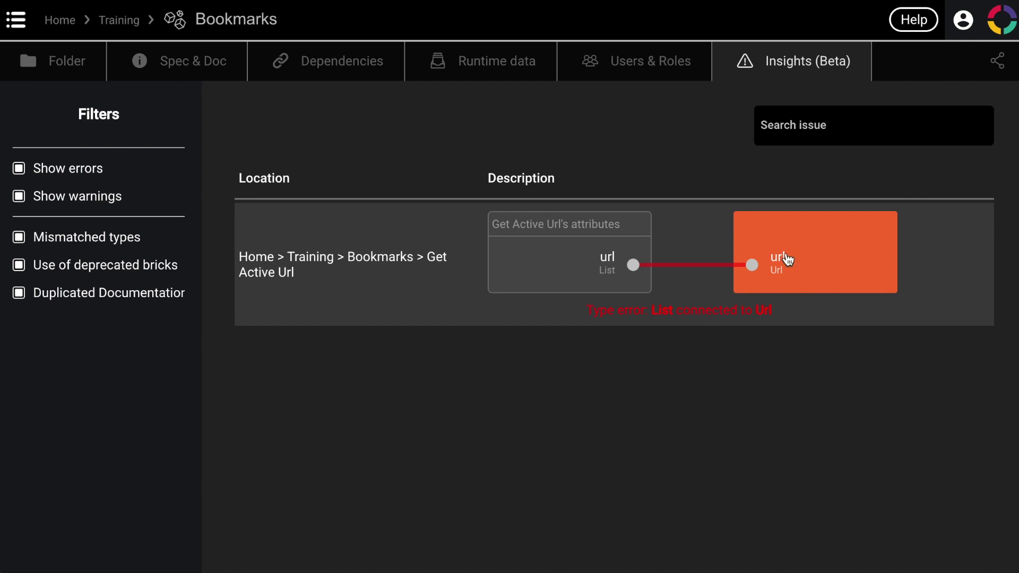
- Reopen Get Active Url and replace the direct url link, routing url through the second Get First Object In List into the url output
left_click(59, 62)
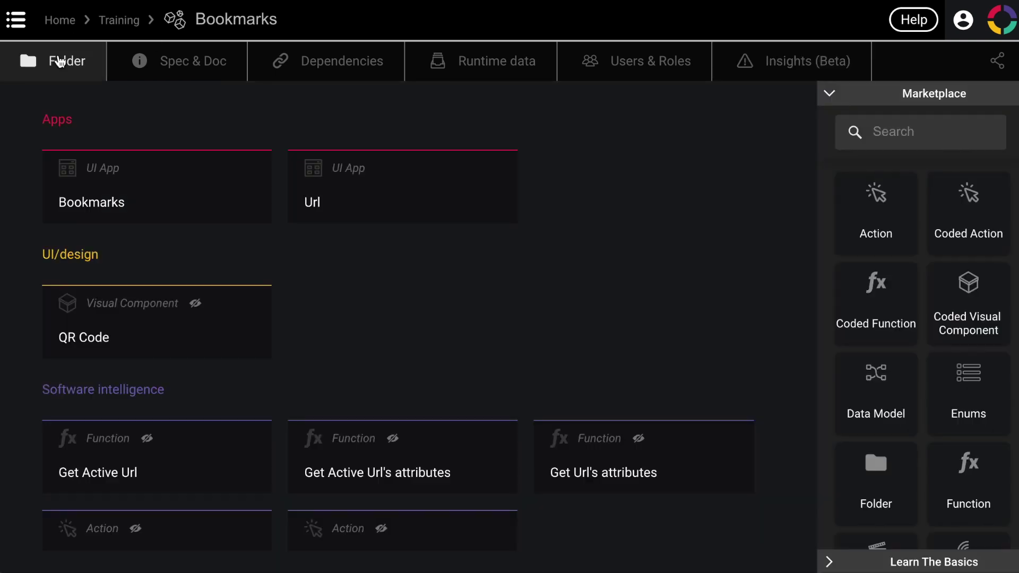
scroll(388, 329, "down", 2)
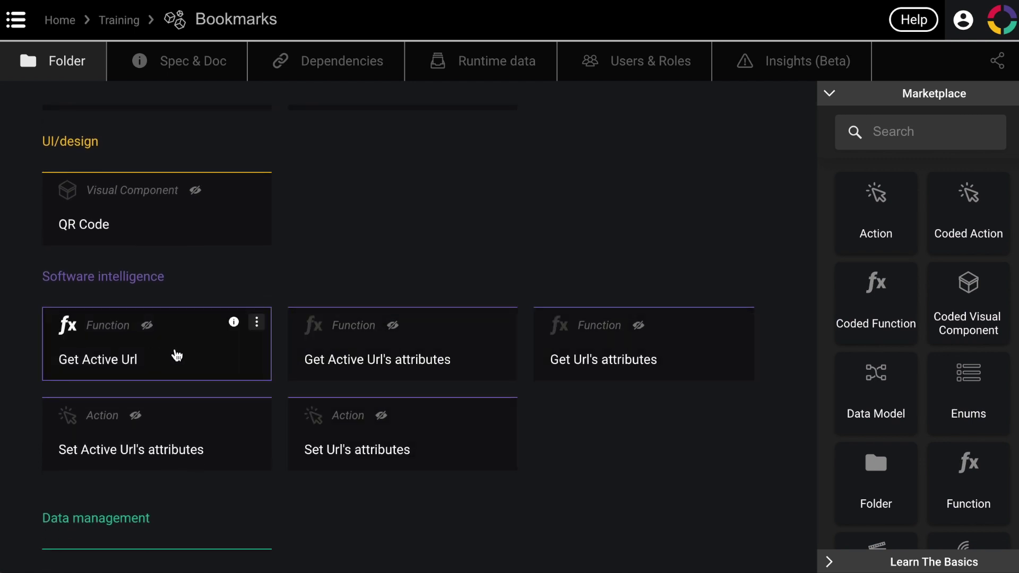
left_click(212, 360)
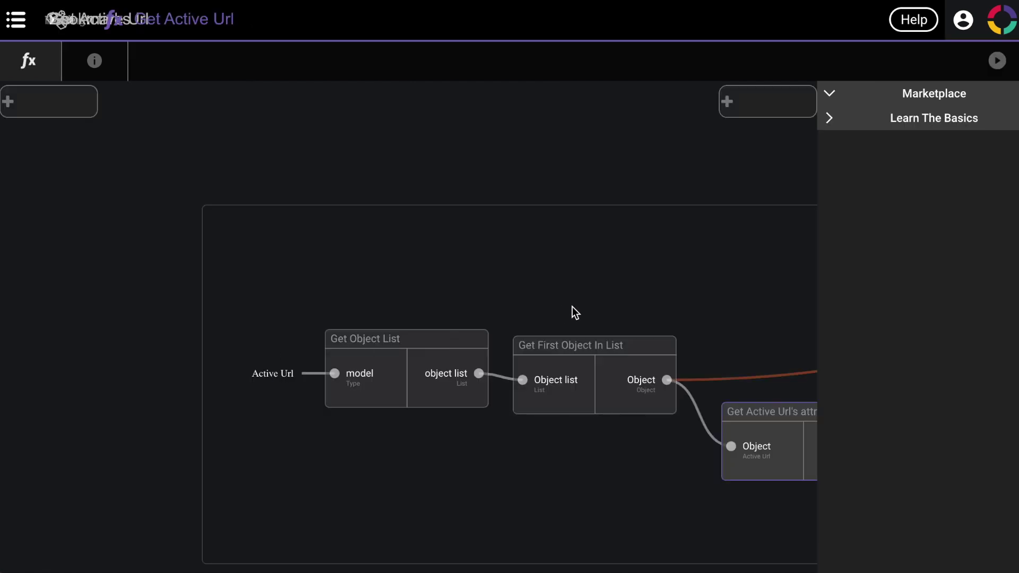
left_click_drag(560, 224, 564, 321)
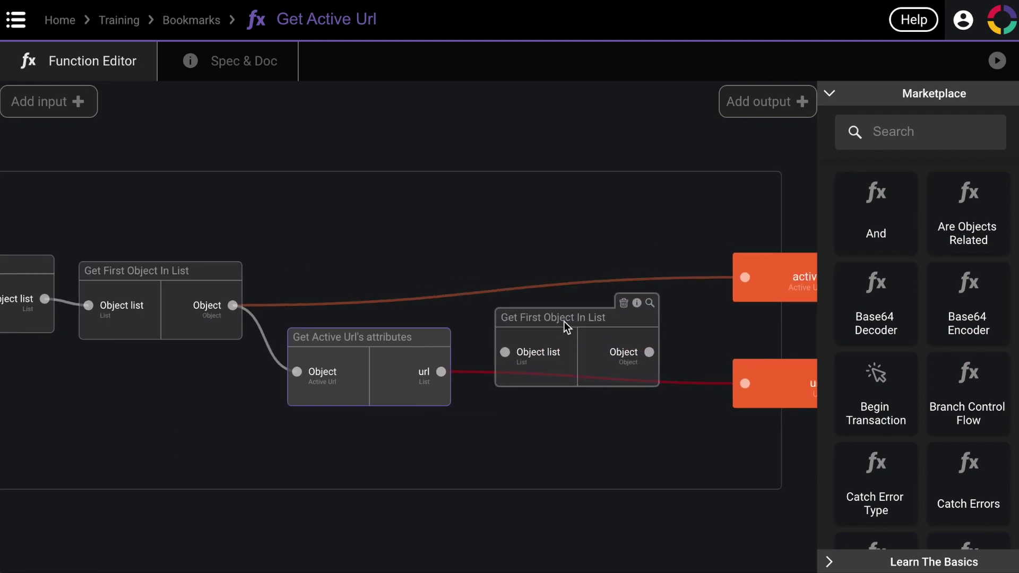
left_click(684, 382)
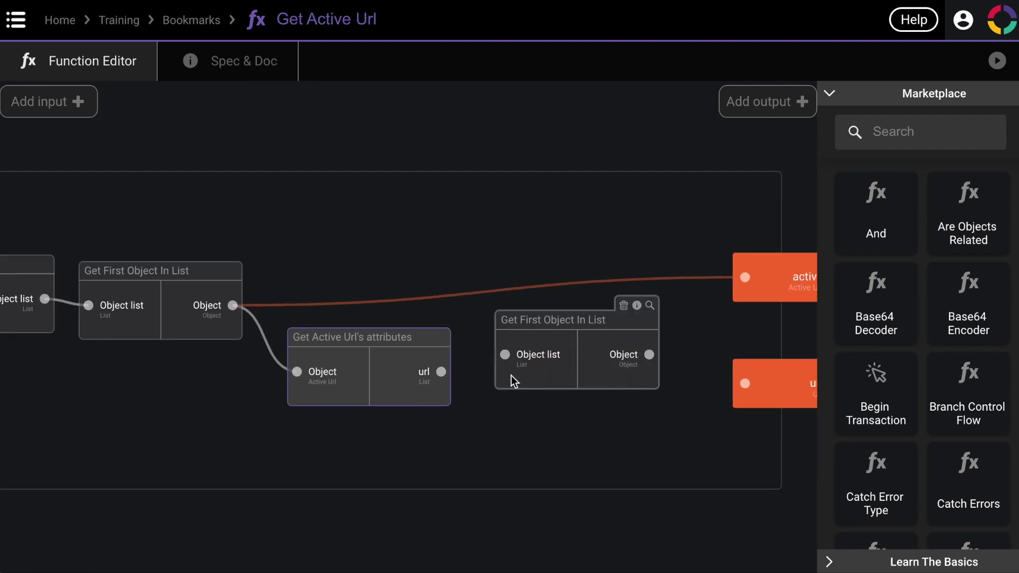
left_click_drag(441, 371, 504, 356)
left_click_drag(650, 355, 776, 396)
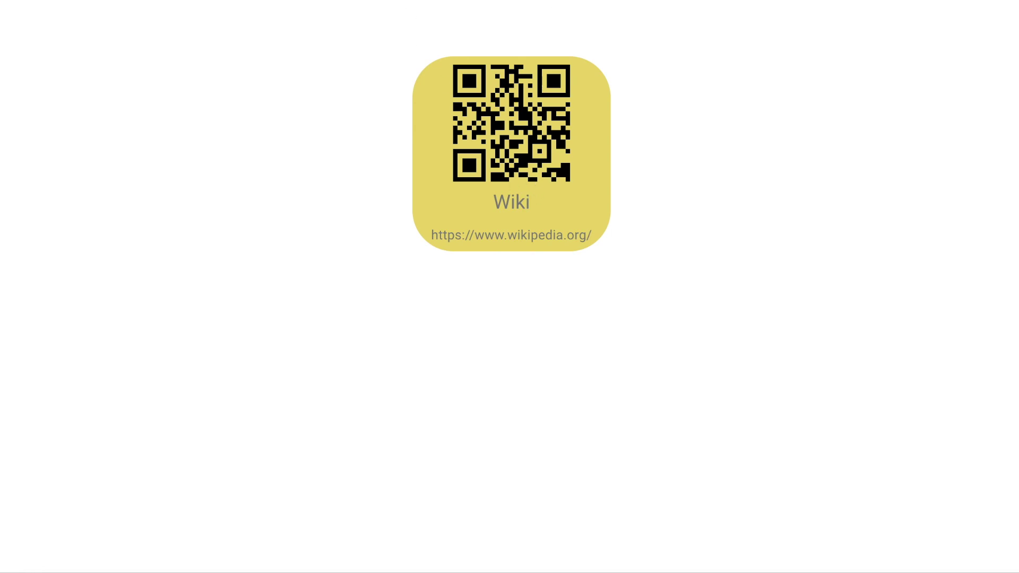
- Test the running Bookmarks app by choosing Olympe and then Google in its dropdown, checking the QR Code shown in the Url app
left_click(444, 41)
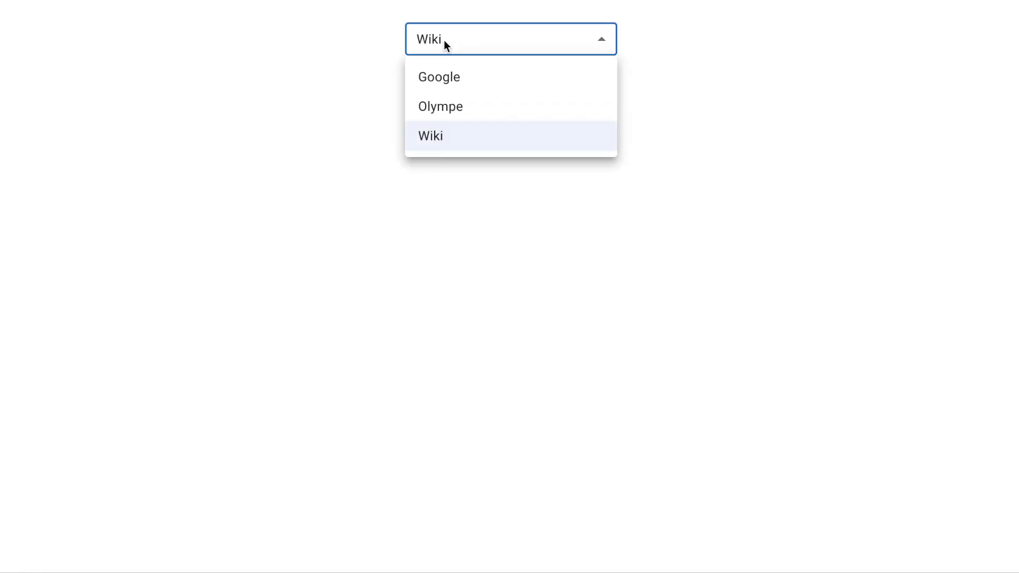
left_click(455, 106)
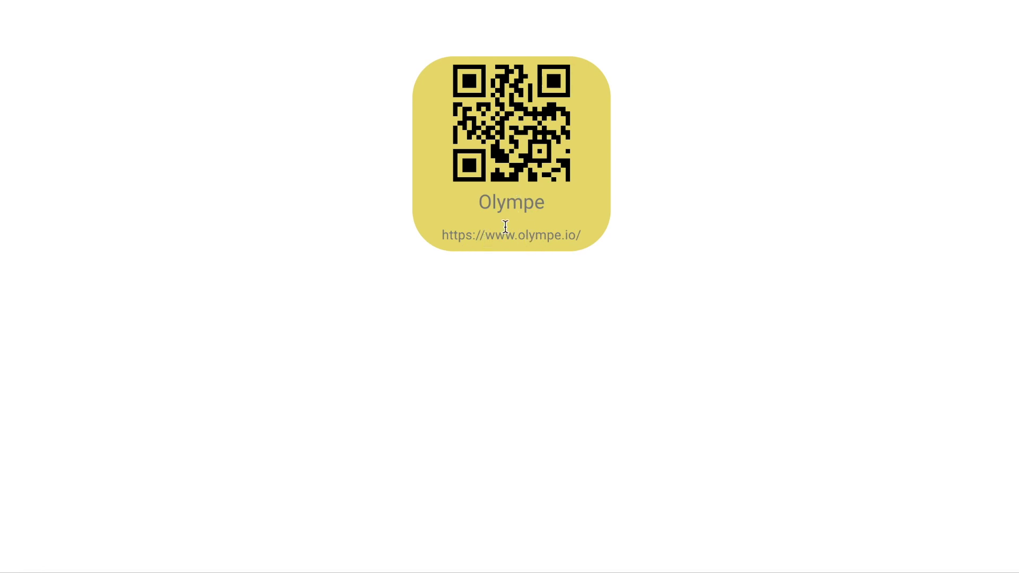
left_click(472, 37)
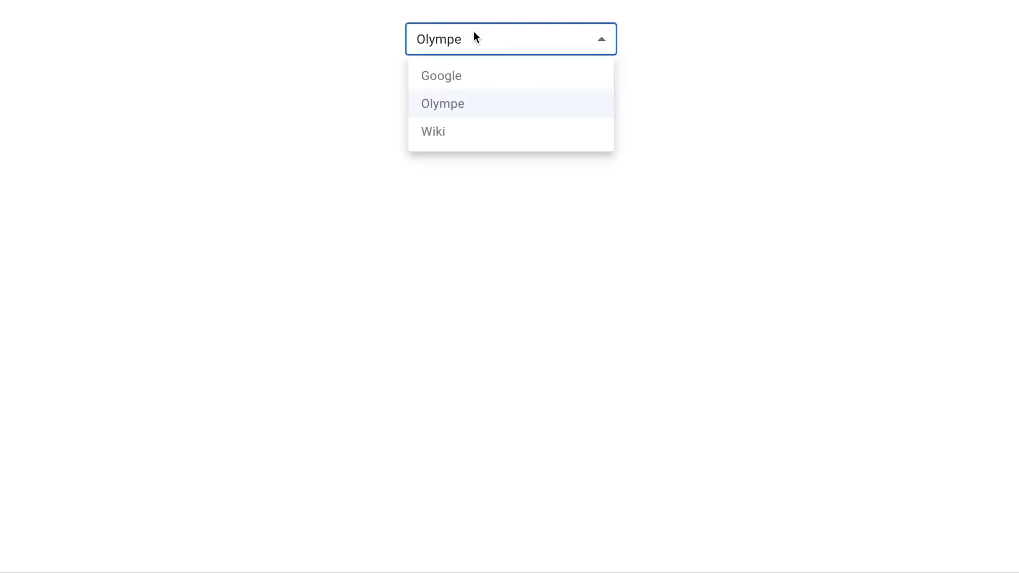
left_click(463, 78)
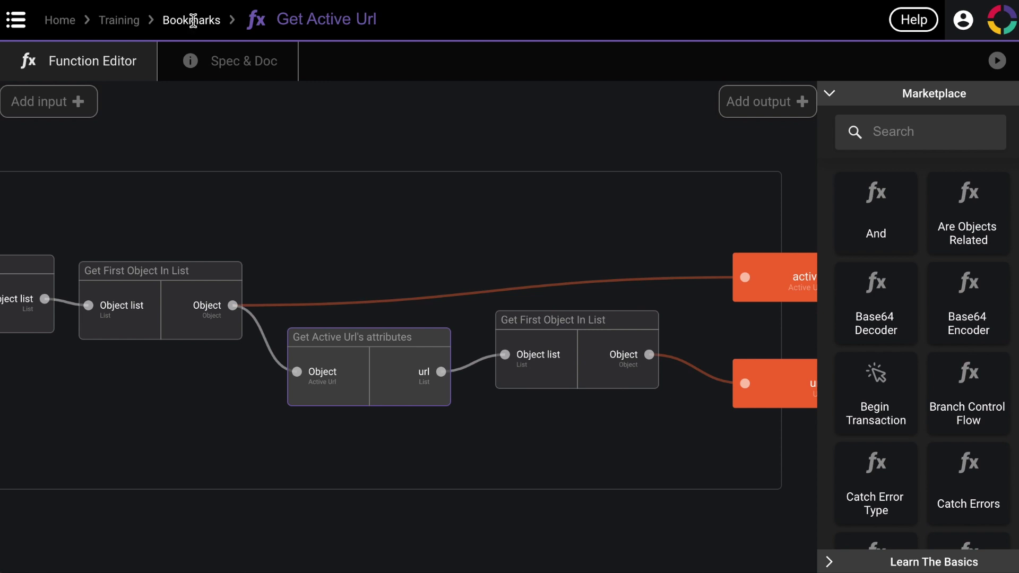
- Return to the Bookmarks project folder, open its Bookmarks data model, and review the project's apps, QR Code component, functions and actions
left_click(194, 24)
scroll(467, 244, "down", 2)
scroll(471, 244, "down", 1)
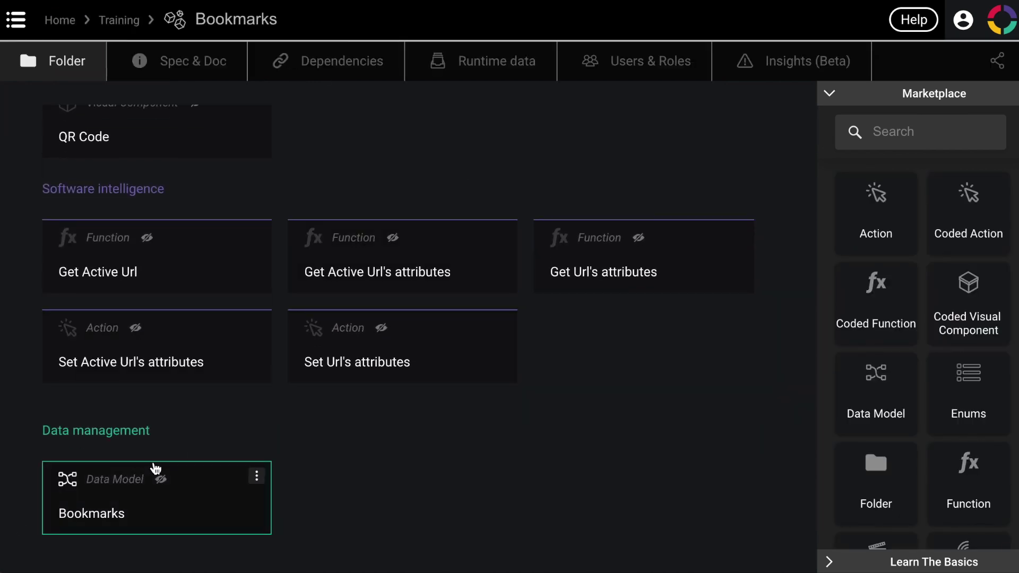
left_click(196, 498)
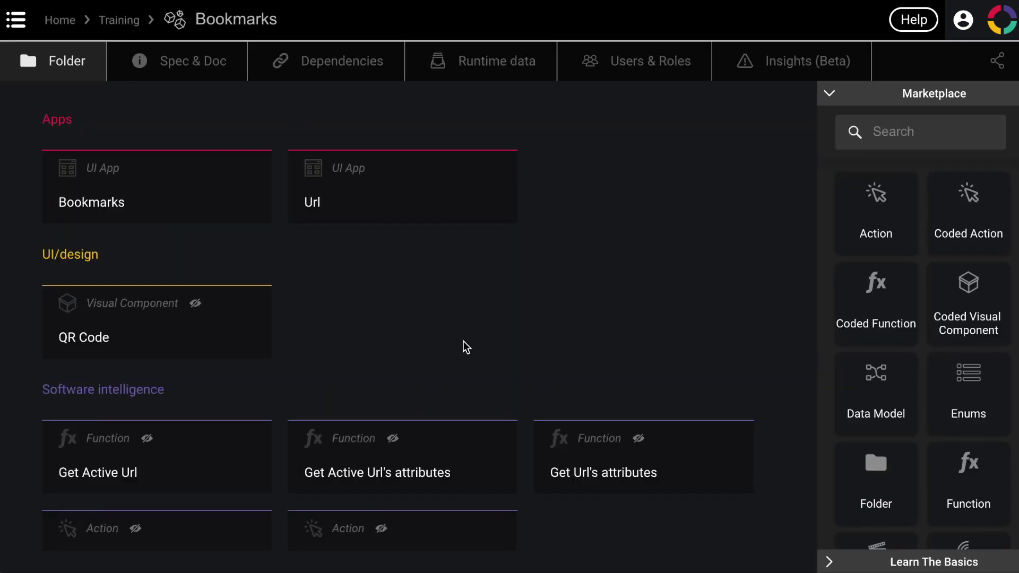
scroll(491, 308, "down", 3)
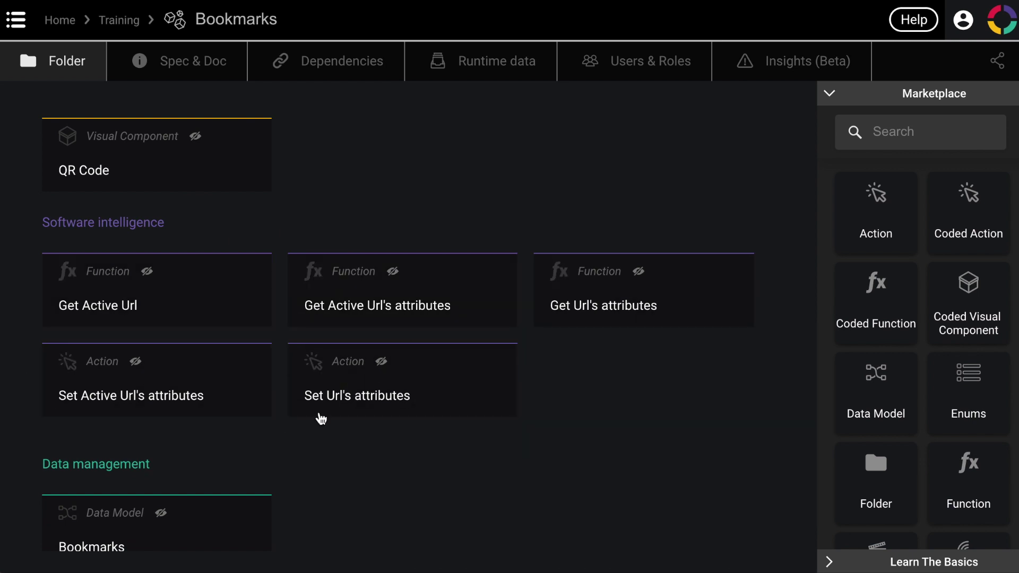
scroll(359, 257, "up", 3)
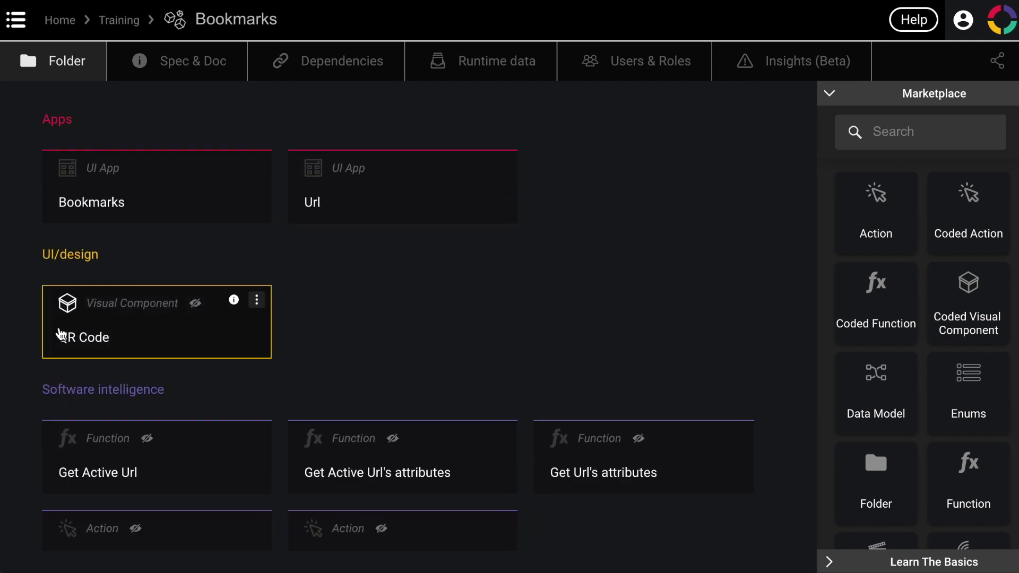